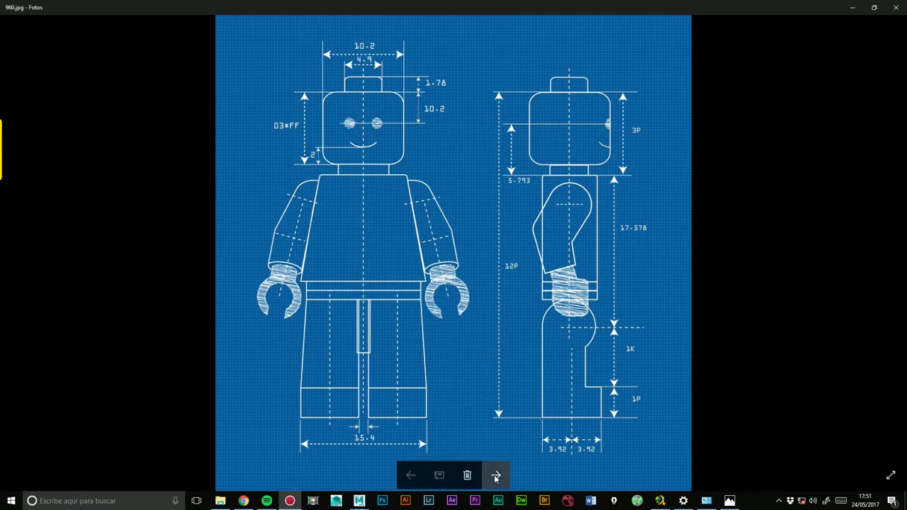
Browse the minifigure photo and the blueprint in Windows Photos, then close the viewer
left_click(496, 474)
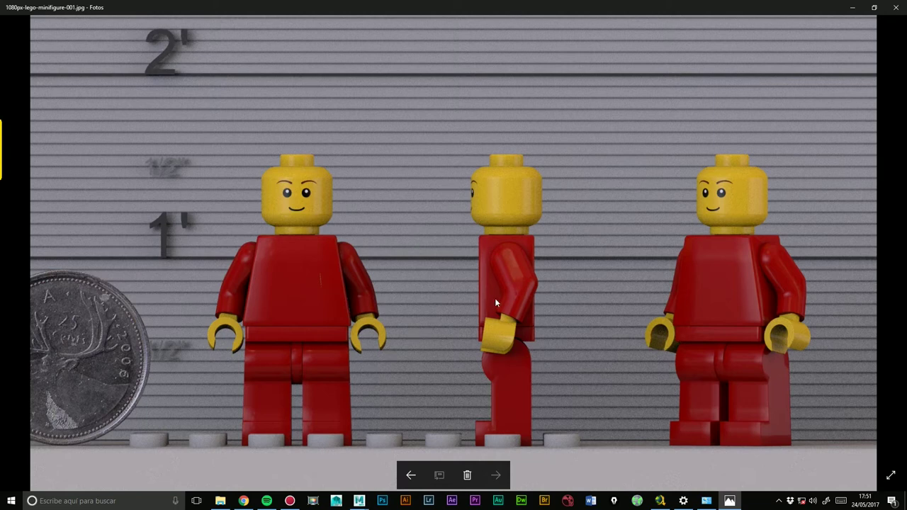
left_click(410, 475)
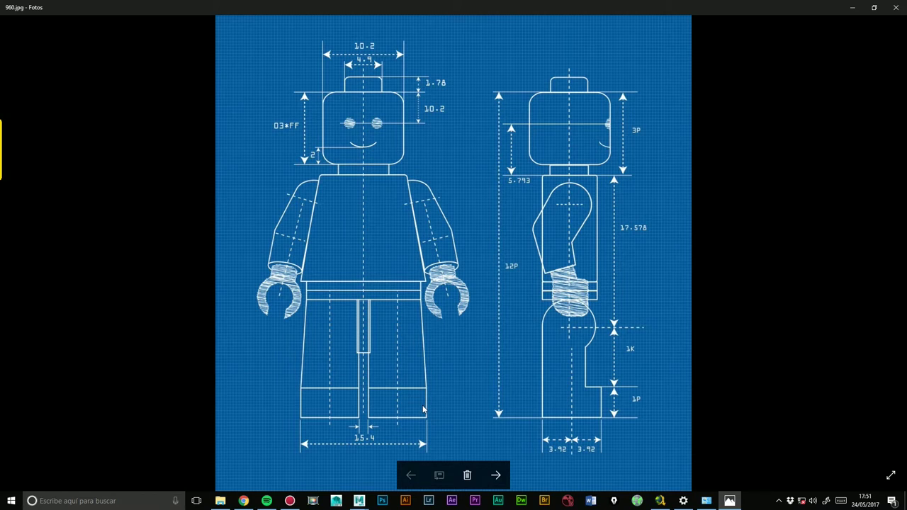
left_click(894, 8)
mouse_move(359, 501)
left_click(384, 458)
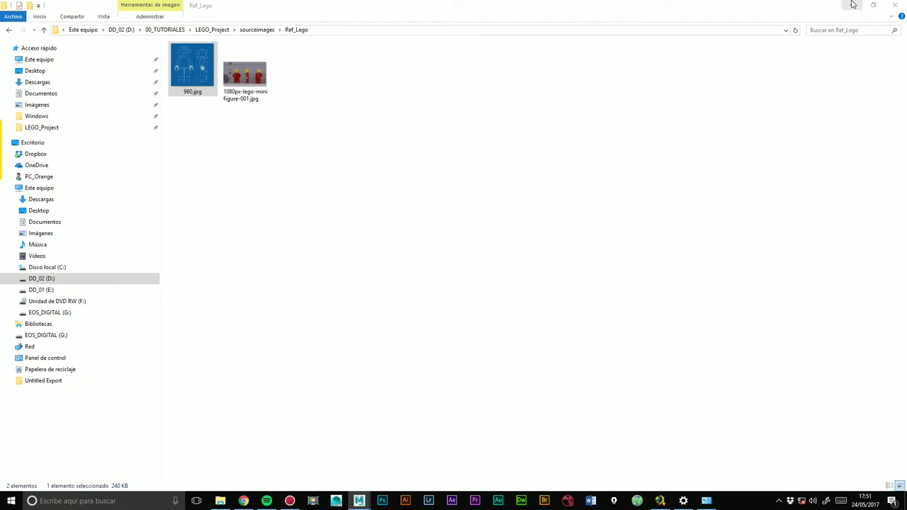
Minimize the Ref_Lego folder window, then restore it and drag it onto the second monitor
left_click(853, 5)
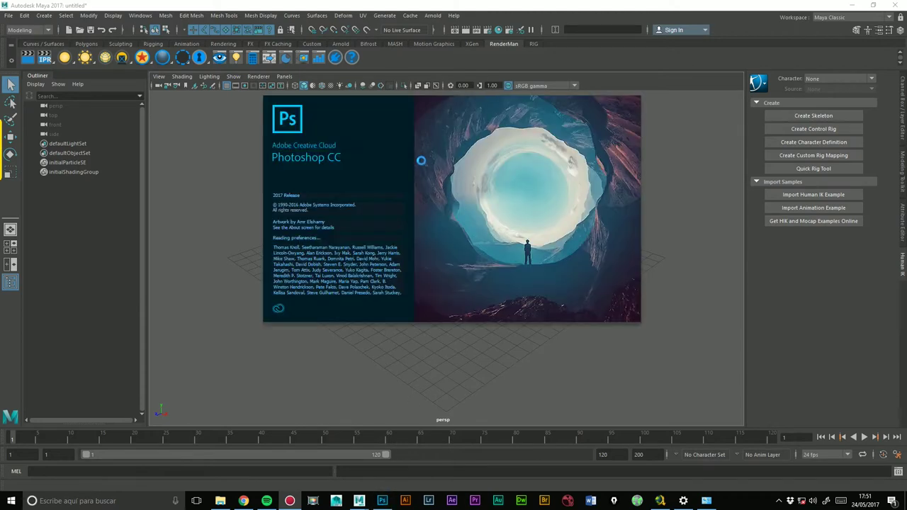
left_click(220, 500)
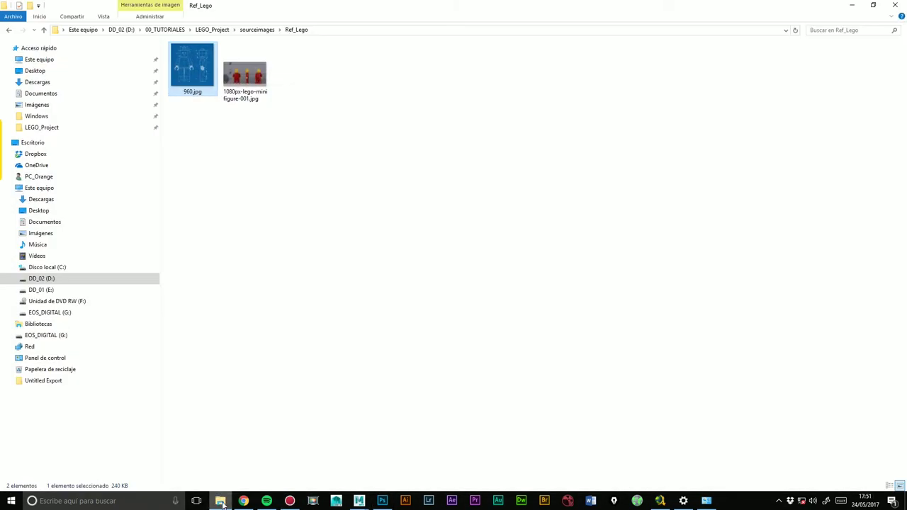
left_click_drag(234, 5, 906, 42)
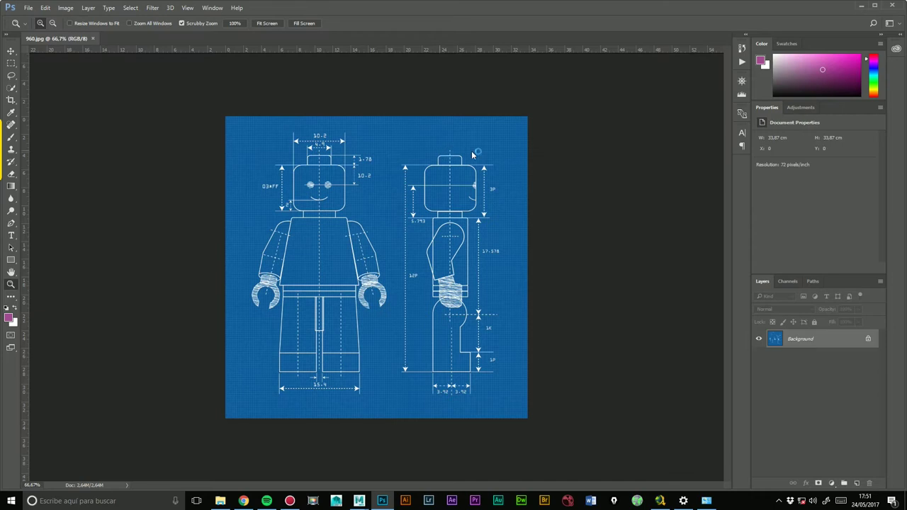
Zoom the blueprint to 100% and add guides below the figures, between the views, and above the head
key("ctrl+1")
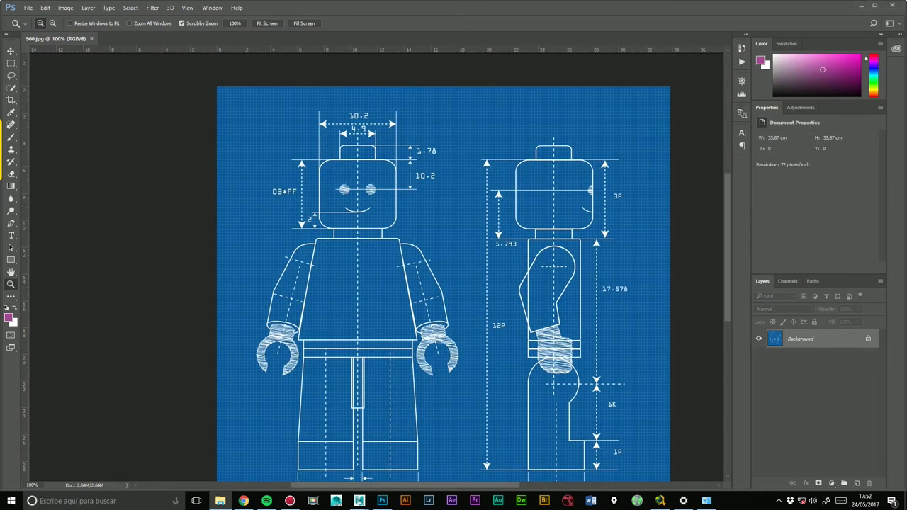
left_click_drag(730, 198, 729, 209)
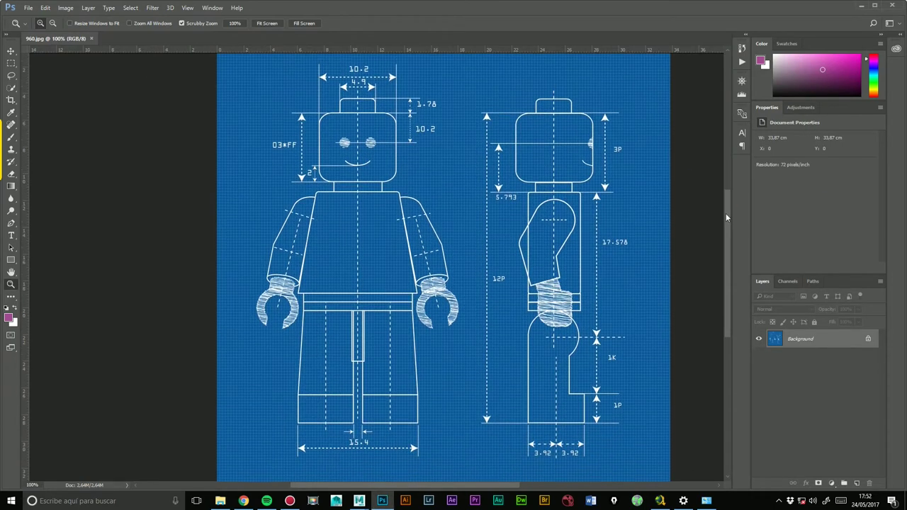
left_click_drag(86, 50, 360, 418)
left_click_drag(27, 278, 469, 294)
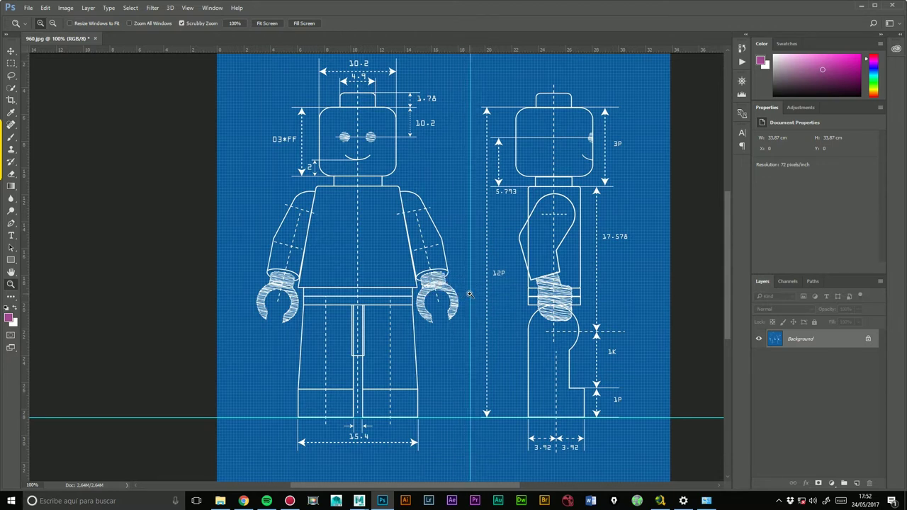
scroll(726, 198, "up", 3)
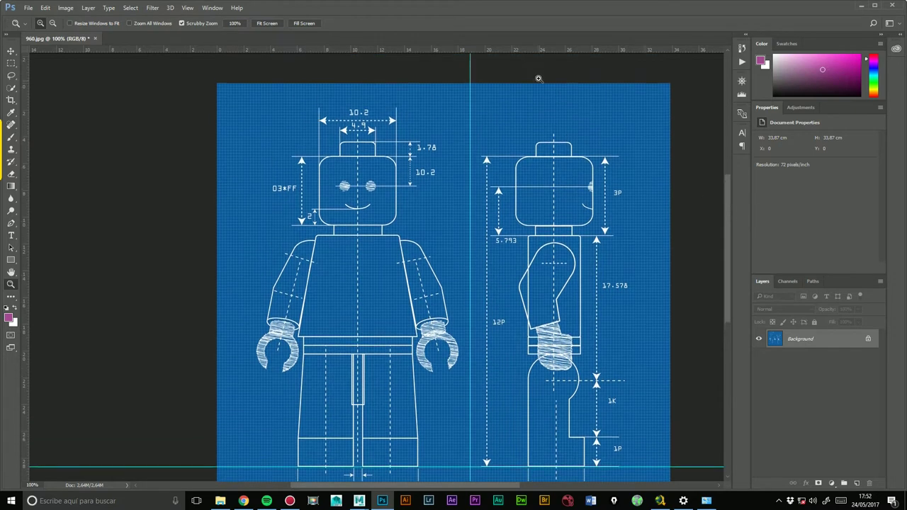
left_click_drag(530, 51, 529, 104)
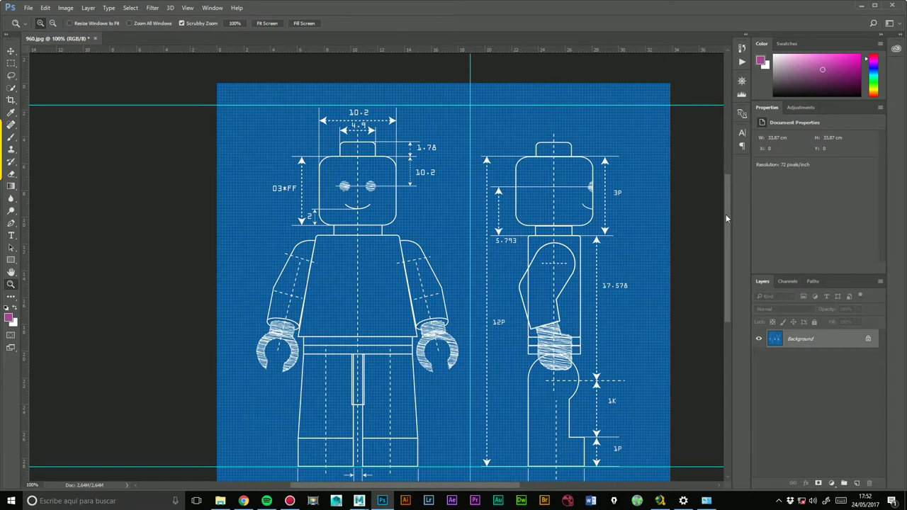
Try a rectangular selection, clear it, and lower the bottom guide beneath the figure
left_click(11, 63)
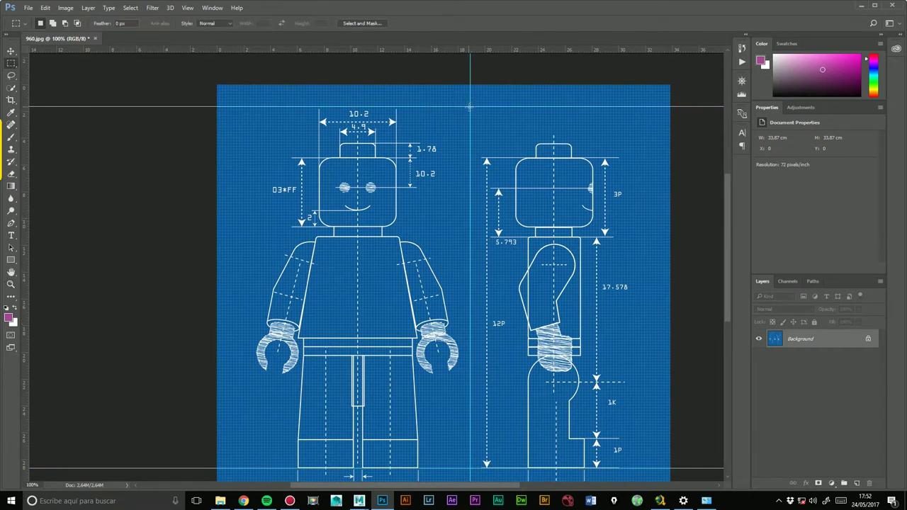
mouse_move(469, 106)
left_mouse_down("shift")
mouse_move(442, 118)
mouse_move(289, 413)
mouse_move(242, 467)
left_mouse_up("shift")
left_click_drag(725, 273, 723, 294)
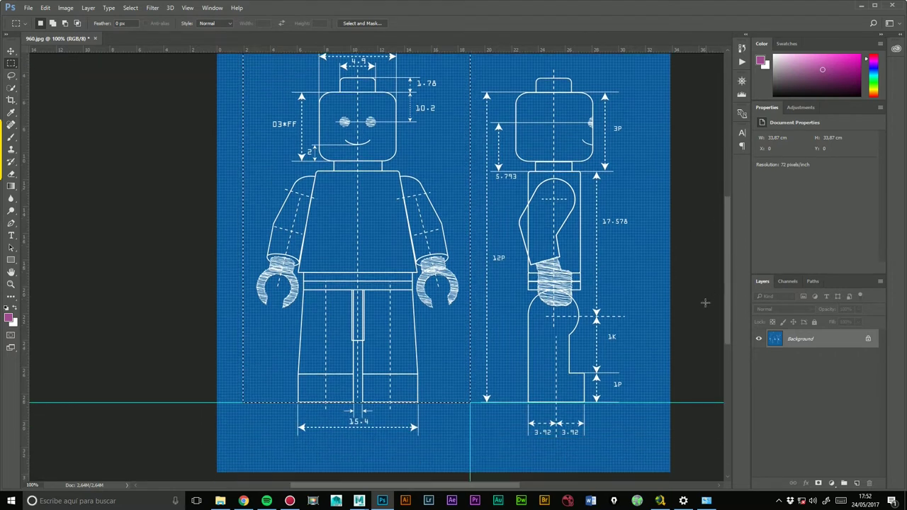
left_click(139, 352)
left_click_drag(185, 401, 187, 448, "ctrl")
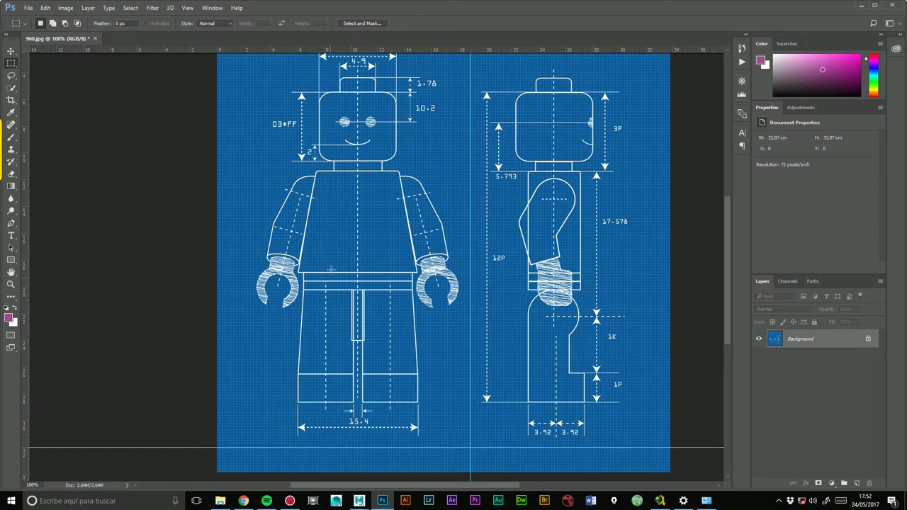
Zoom out and marquee-select the whole front view between the guides, then start a new document
left_click(11, 284)
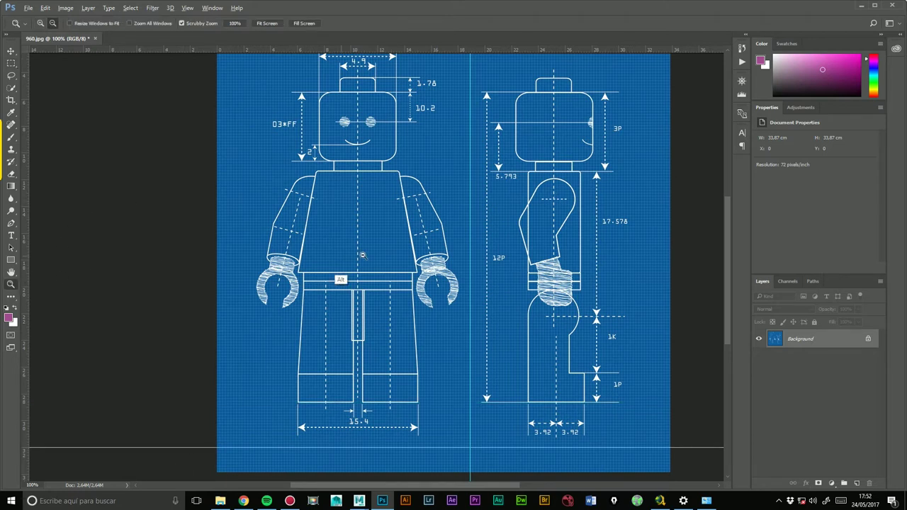
left_click(378, 277, "alt")
left_click(11, 64)
left_click_drag(394, 131, 257, 384, "shift")
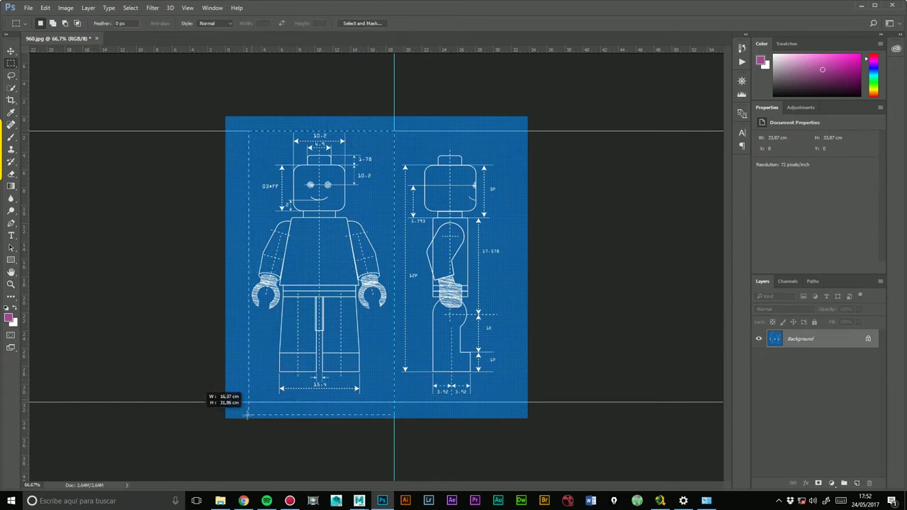
left_click_drag(257, 385, 245, 402)
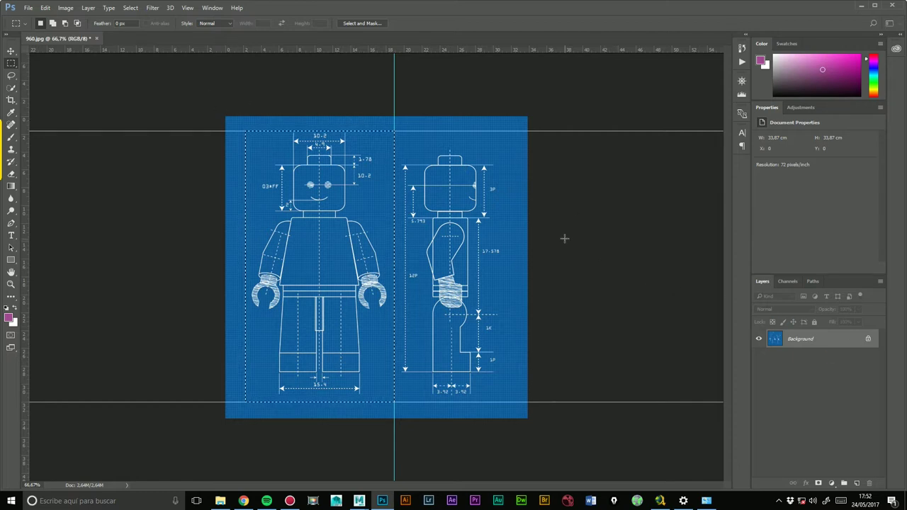
key("ctrl+n")
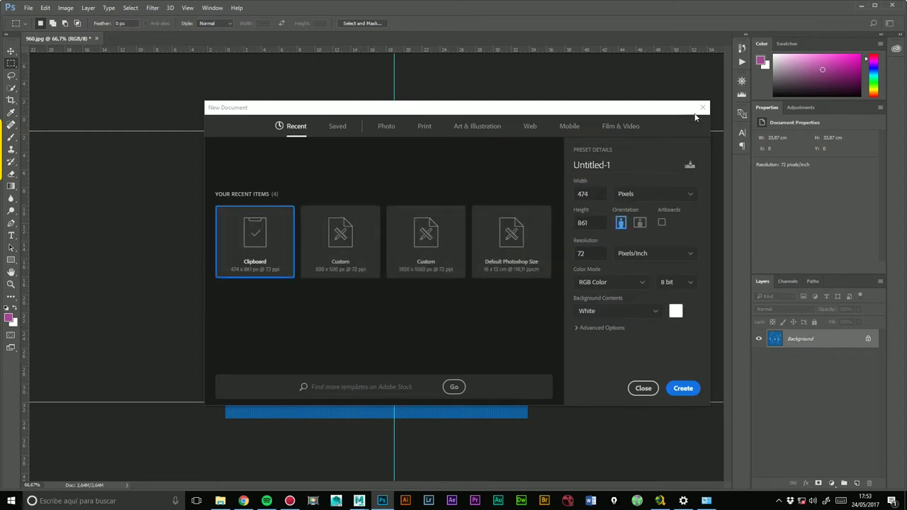
Create the 474x861 document, paste the front view, and select the side half of the blueprint
left_click(682, 389)
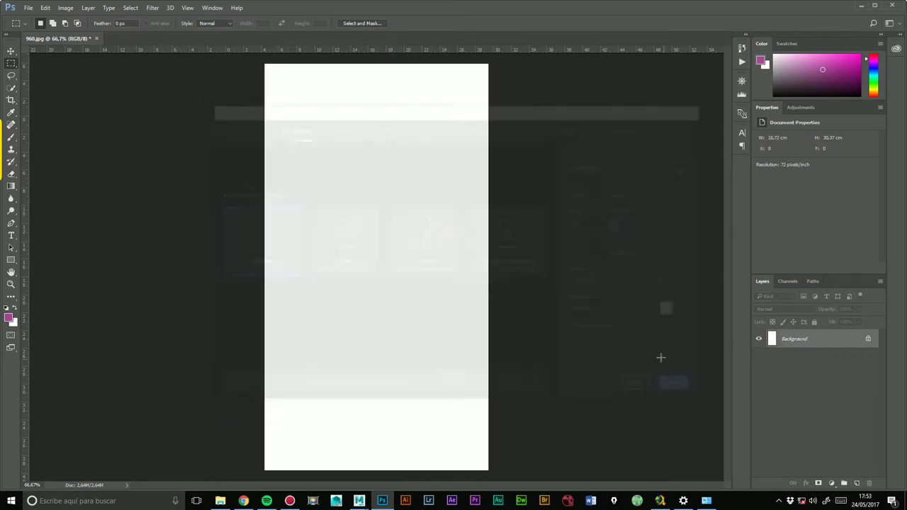
key("ctrl+v")
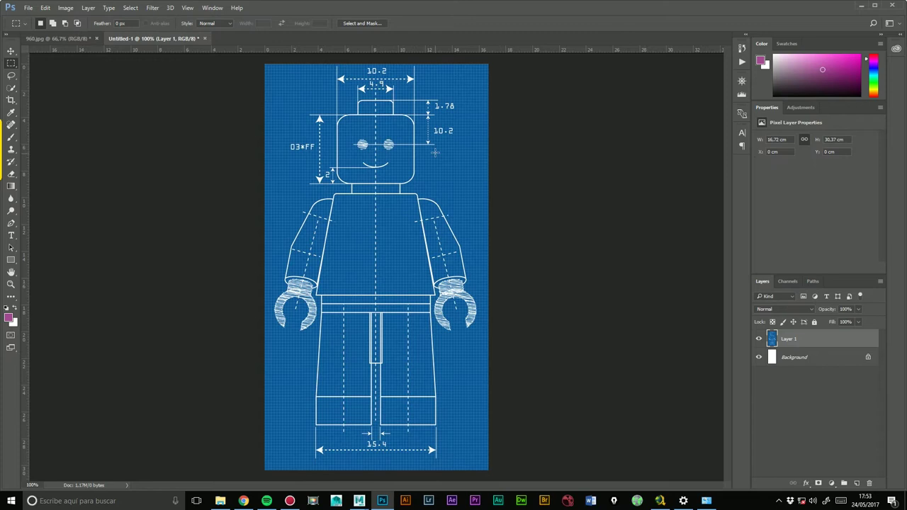
left_click(76, 39)
mouse_move(533, 132)
left_mouse_down()
mouse_move(405, 326)
mouse_move(401, 403)
left_mouse_up()
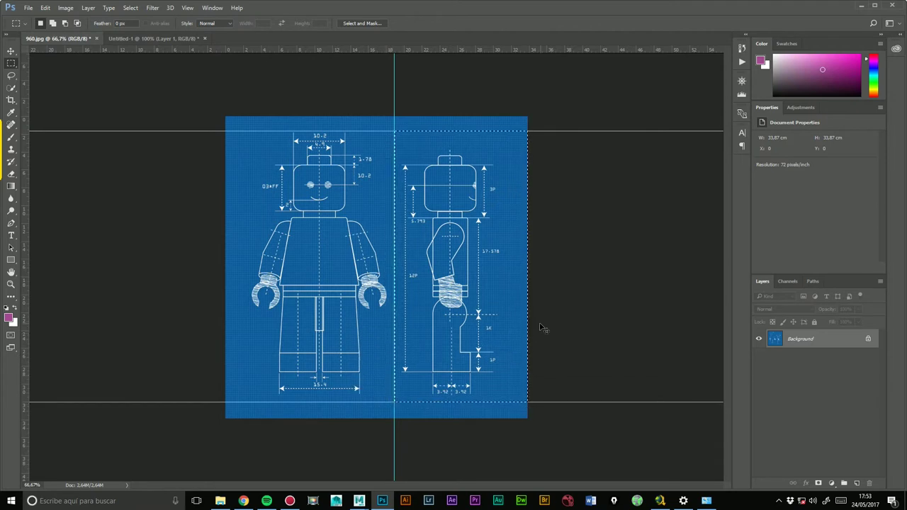
Start Save As on the front-view document and browse to LEGO_Project/sourceimages/Ref_Lego
left_click(113, 38)
left_click(31, 9)
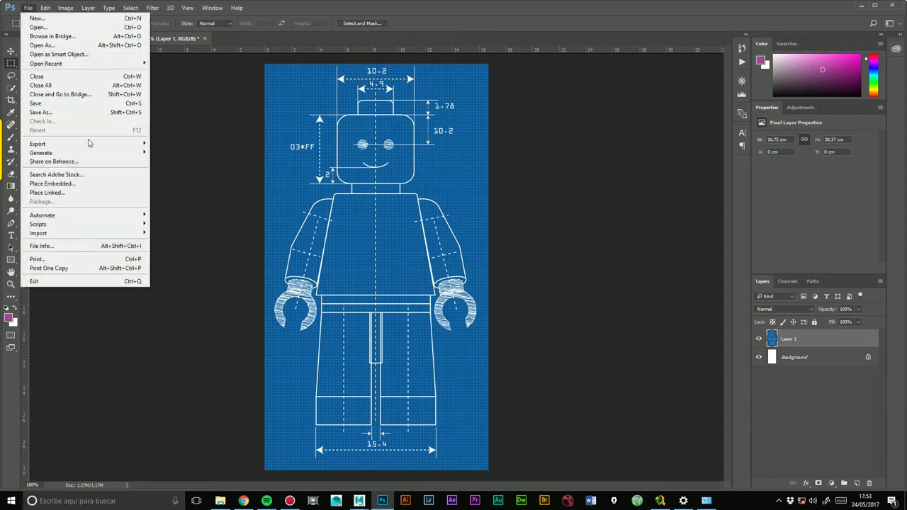
left_click(53, 114)
left_click_drag(296, 10, 522, 121)
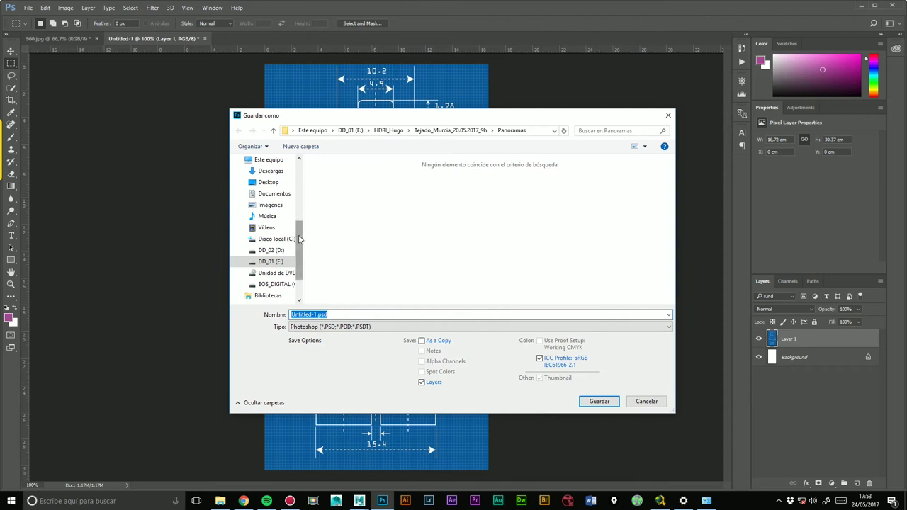
scroll(283, 224, "up", 5)
left_click(277, 243)
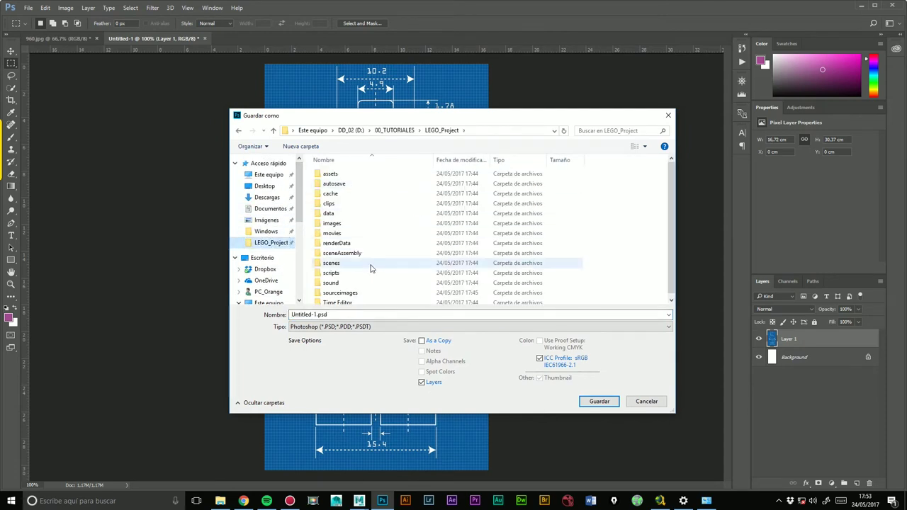
double_click(333, 289)
double_click(334, 184)
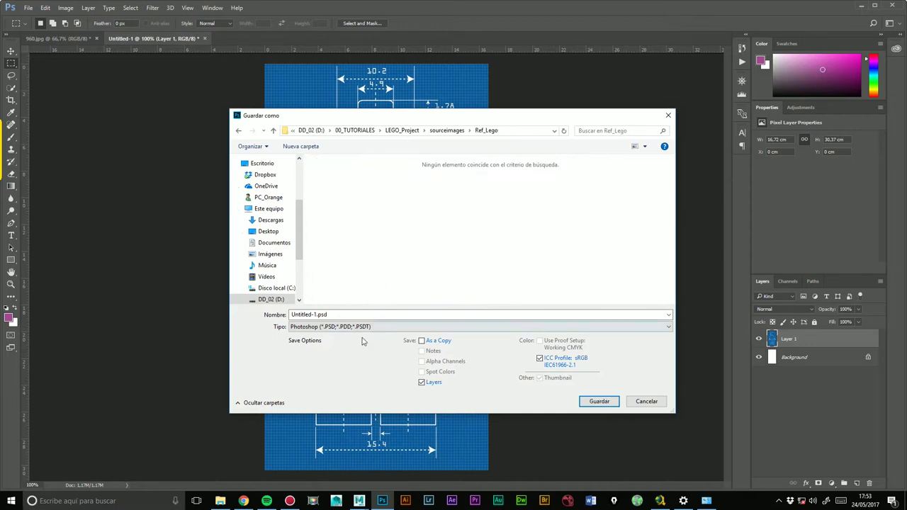
Save it as a JPEG named Frontal_lego.jpg, accepting the default quality settings
left_click(322, 328)
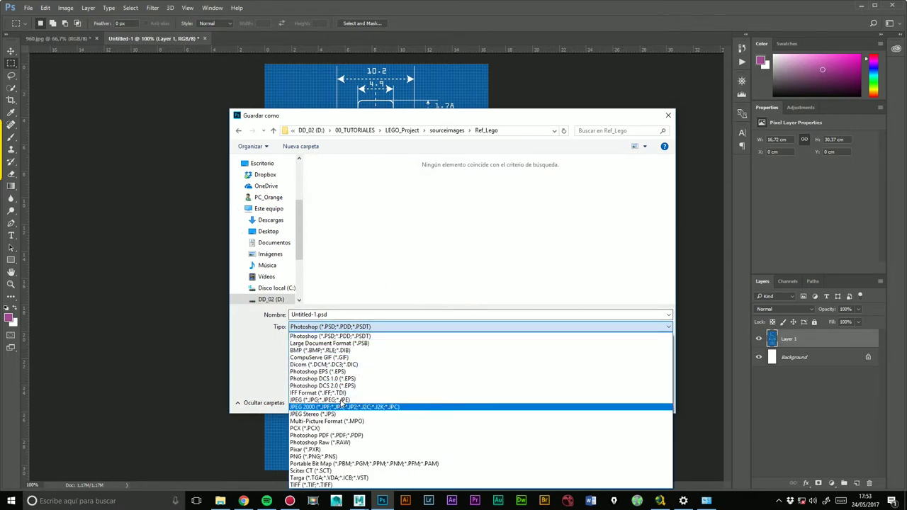
left_click(319, 399)
left_click(307, 313)
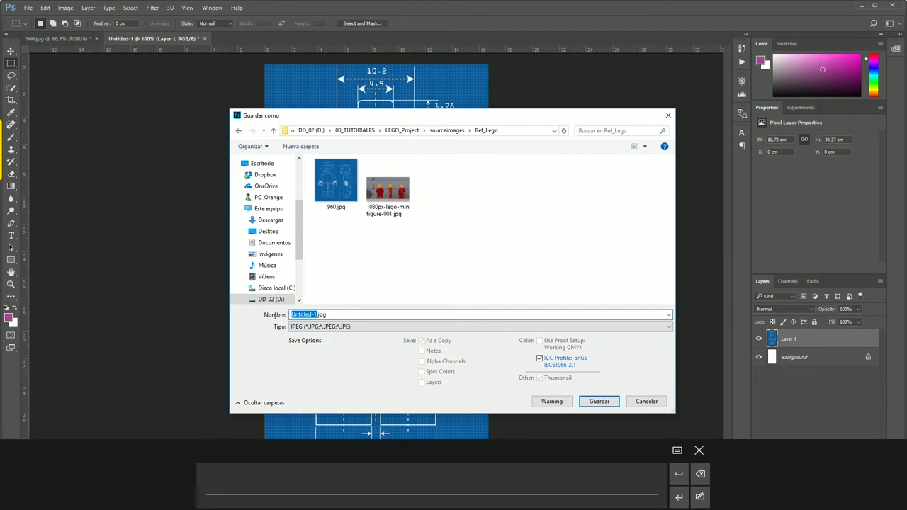
type("Fron.jpg")
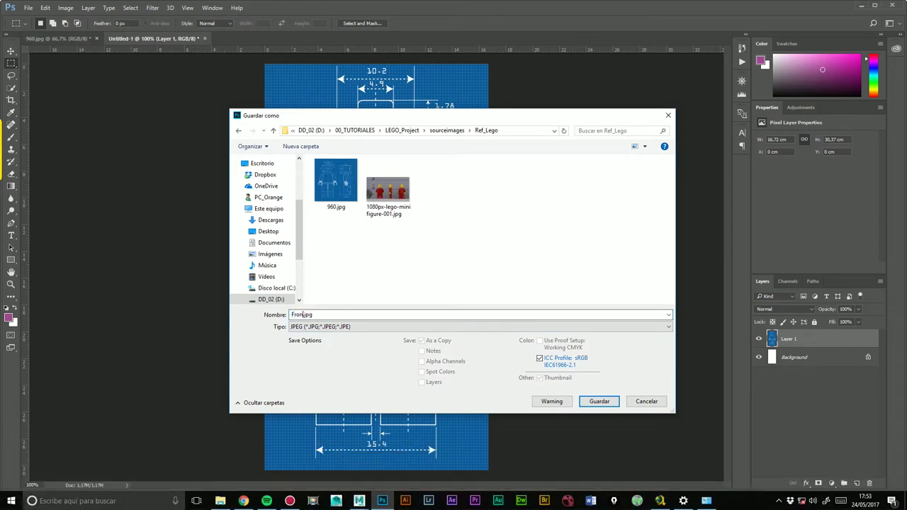
type("o")
key("Return")
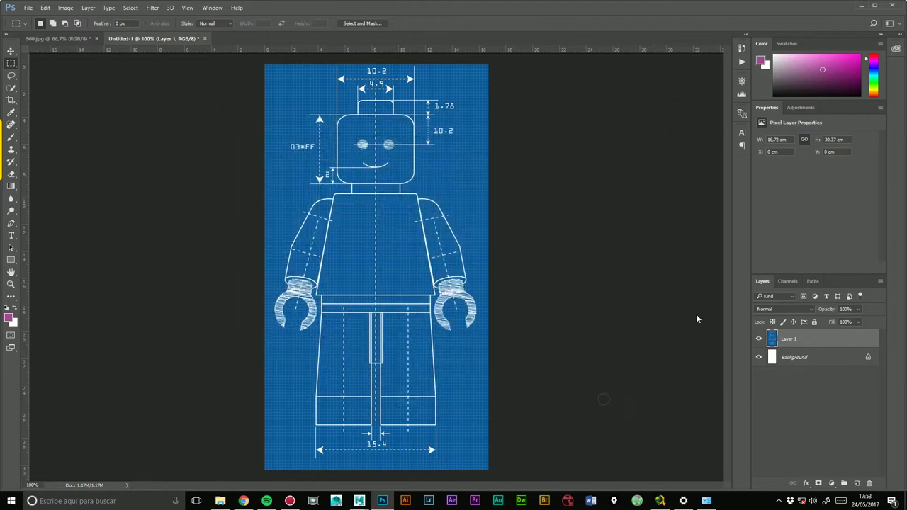
left_click(509, 136)
left_click(49, 38)
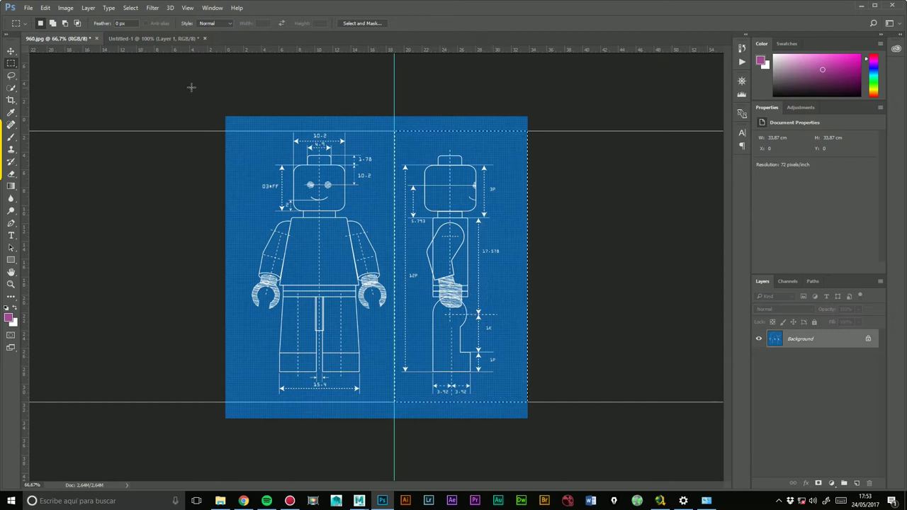
Create a clipboard-sized new document and paste the side-view blueprint into it
left_click(28, 7)
left_click(28, 8)
key("ctrl+n")
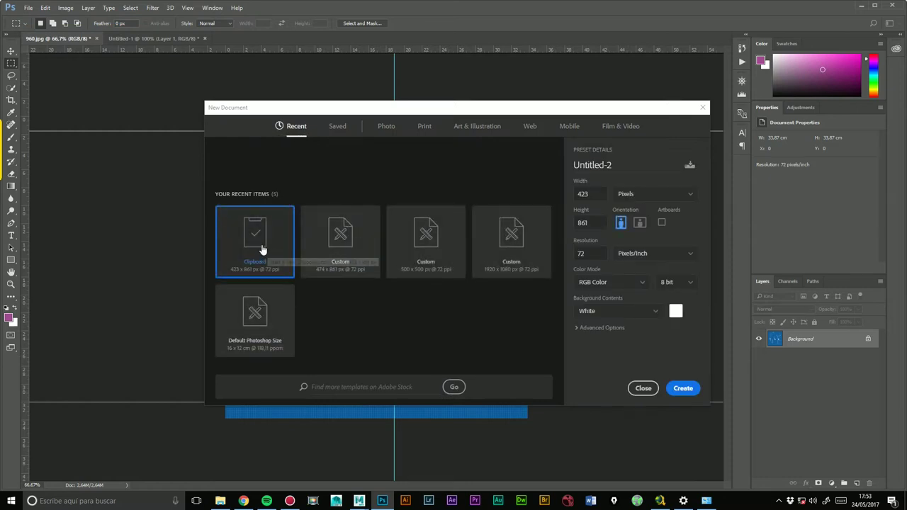
left_click(682, 387)
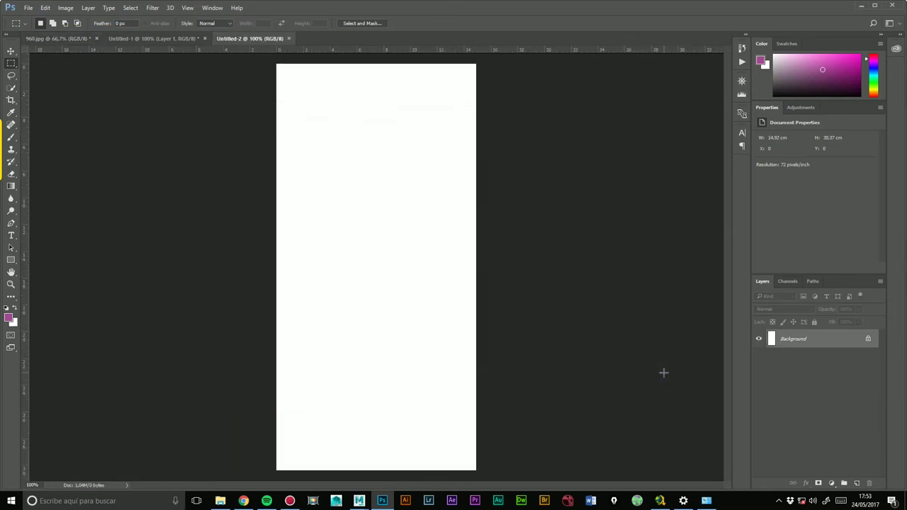
key("ctrl+v")
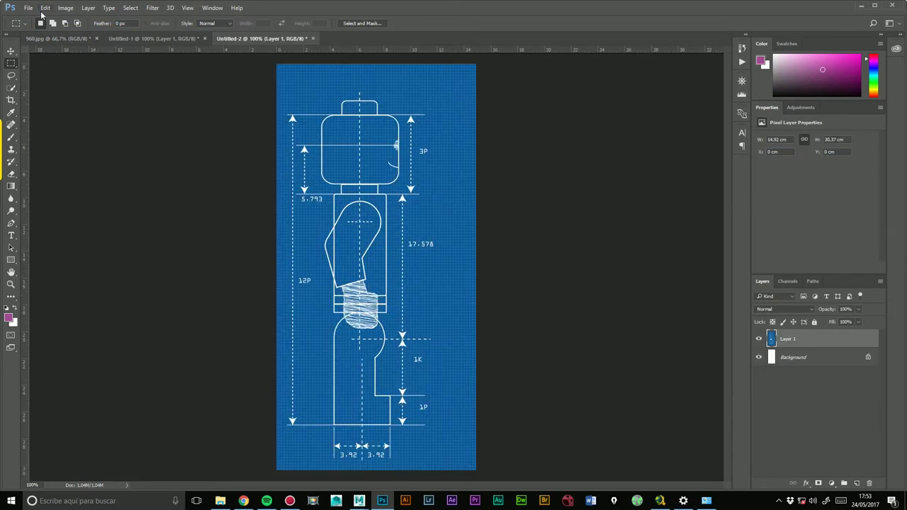
Save the side view as JPEG Lateral_lego.jpg in Ref_Lego, then close the document without saving
left_click(28, 8)
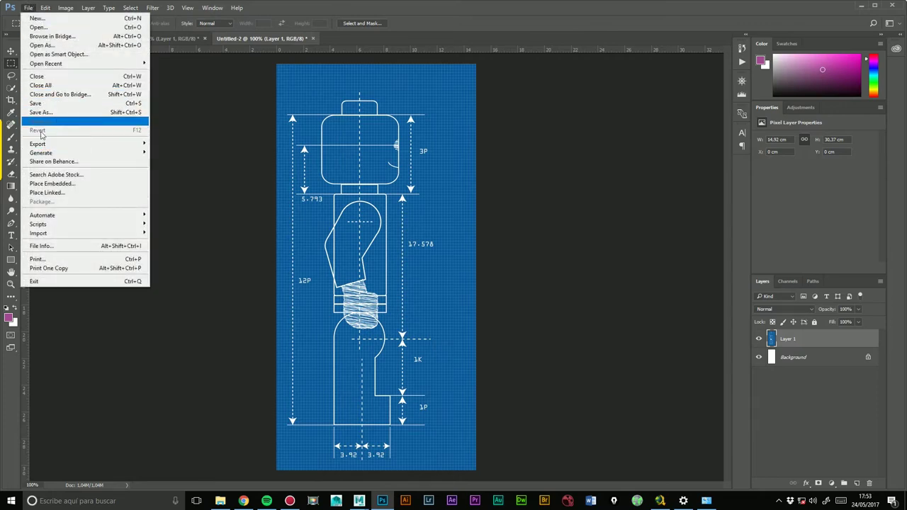
left_click(56, 113)
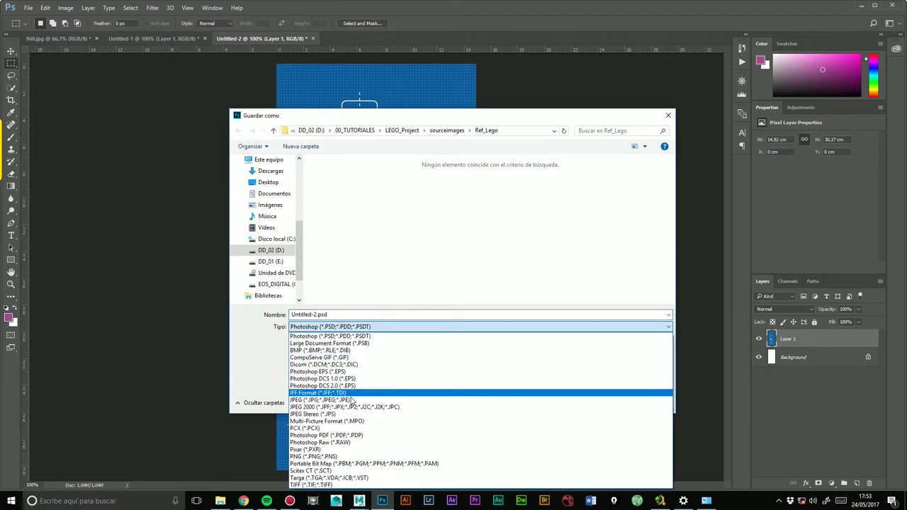
left_click(315, 399)
left_click(439, 184)
left_click(312, 315)
left_click_drag(309, 314, 280, 316)
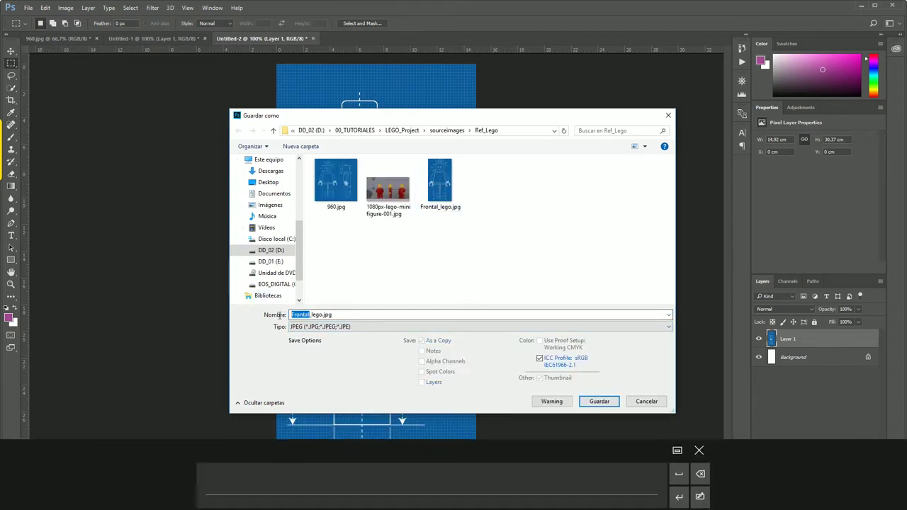
type("Later")
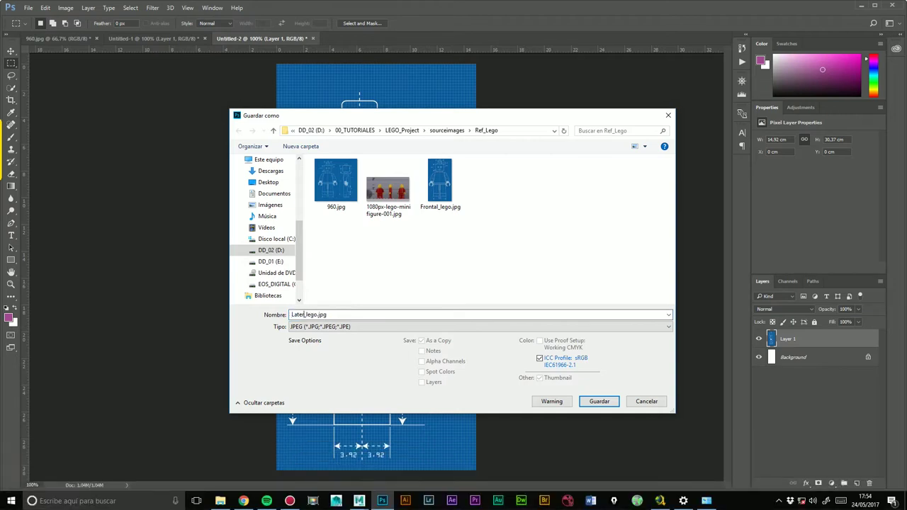
left_click(599, 401)
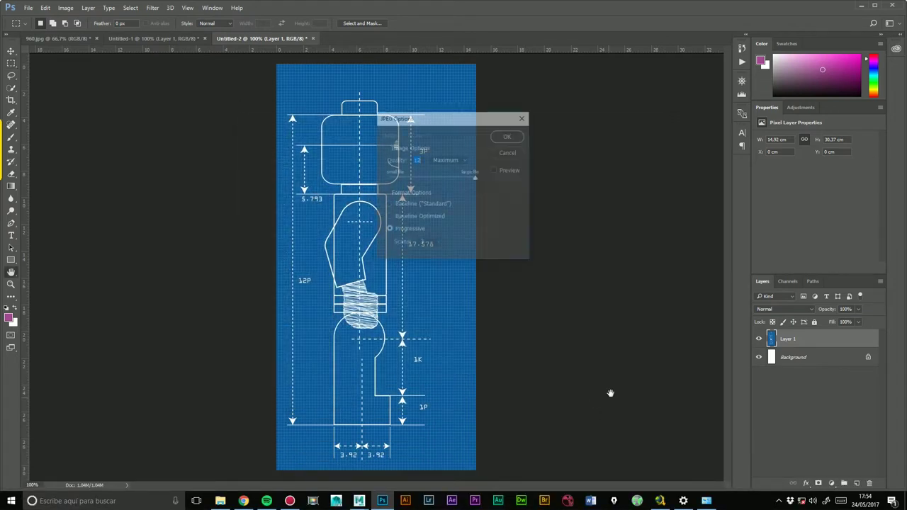
left_click(512, 137)
left_click(313, 40)
left_click(456, 190)
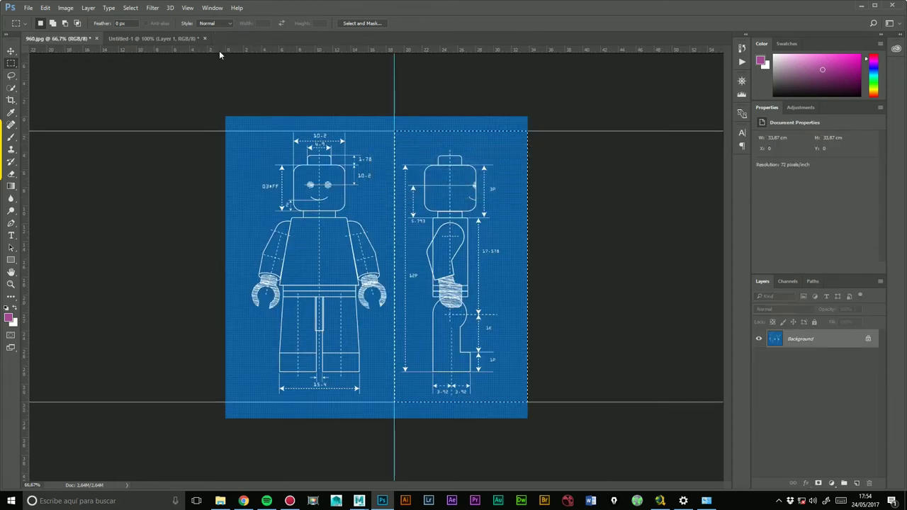
Quit Photoshop without saving, then switch Maya to the four-view layout with the Outliner hidden
left_click(891, 5)
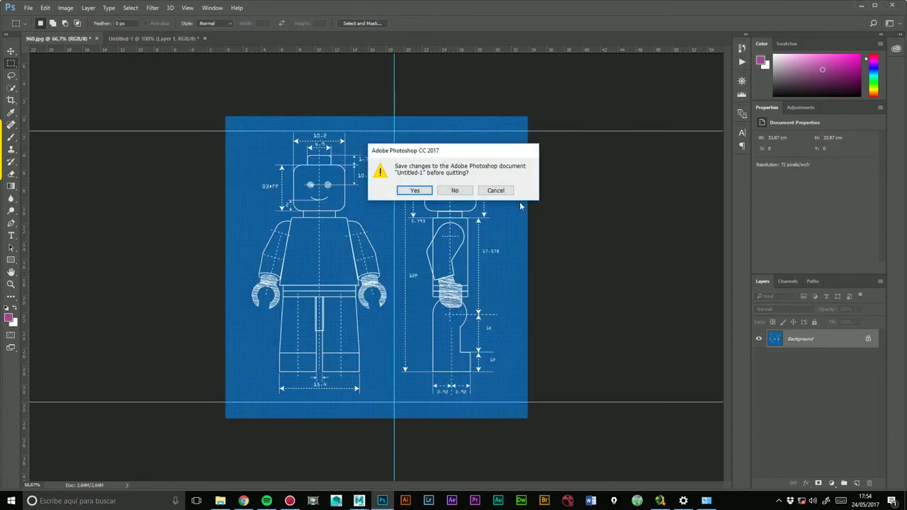
left_click(453, 189)
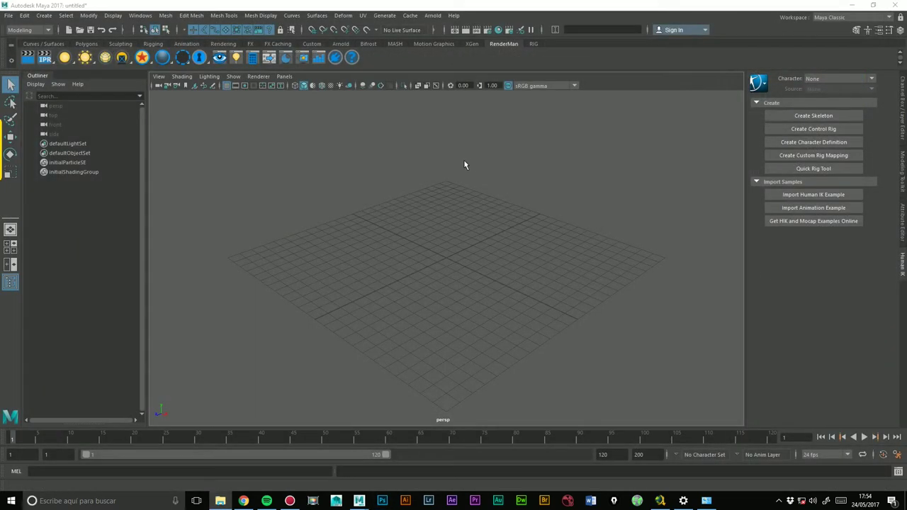
left_click(10, 252)
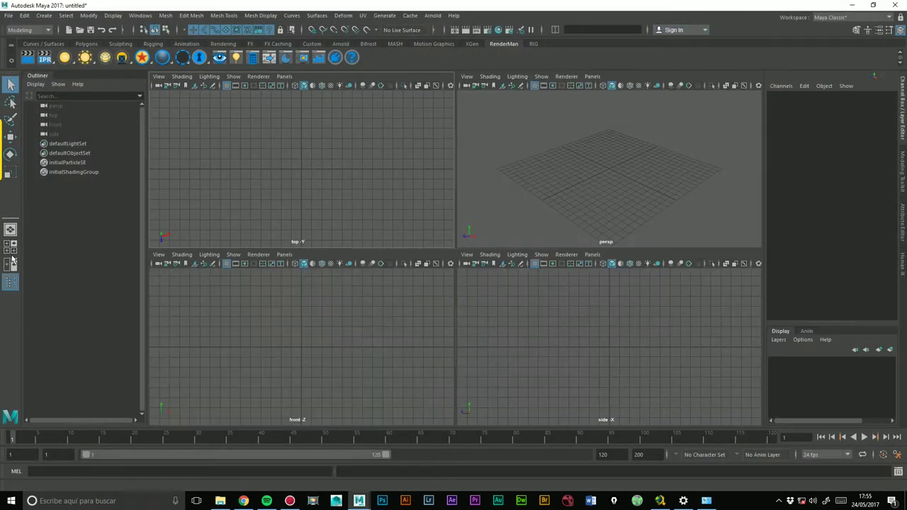
left_click(49, 76)
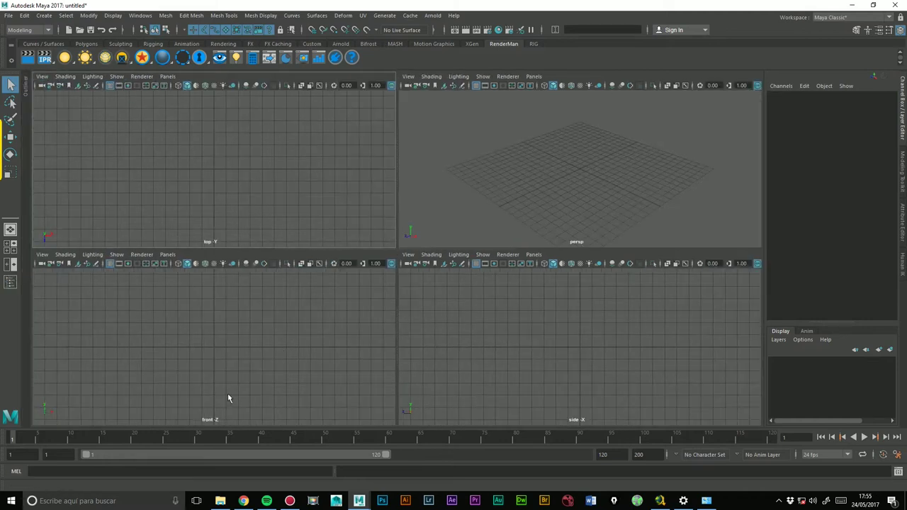
left_click(43, 255)
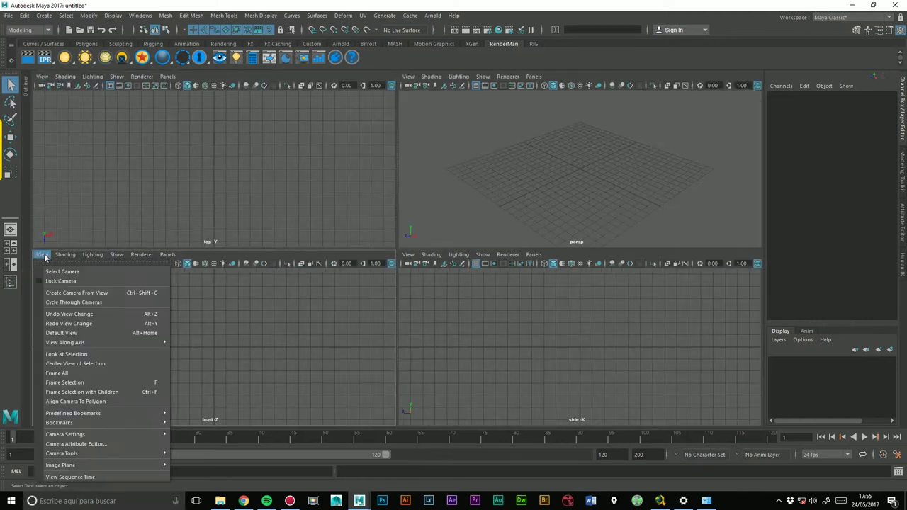
mouse_move(60, 465)
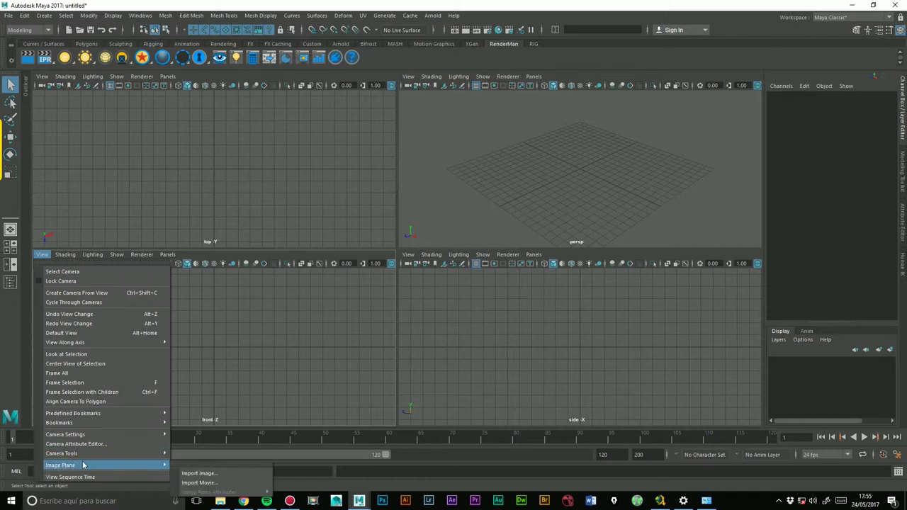
Import Frontal_lego.jpg from Ref_Lego as the front view's image plane
left_click(198, 474)
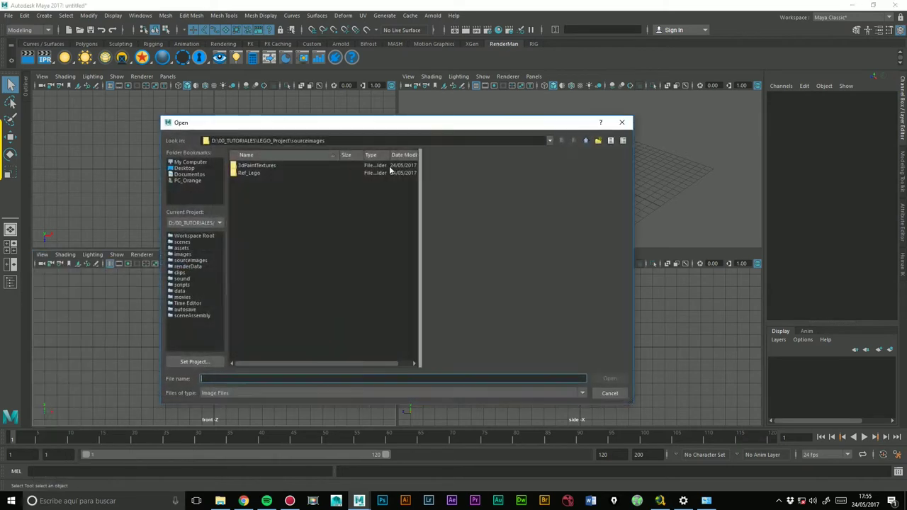
double_click(247, 174)
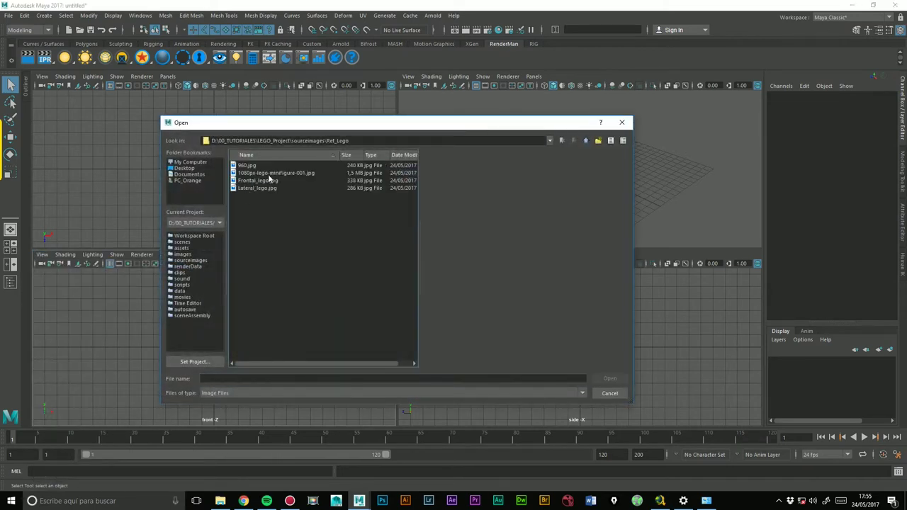
left_click(254, 180)
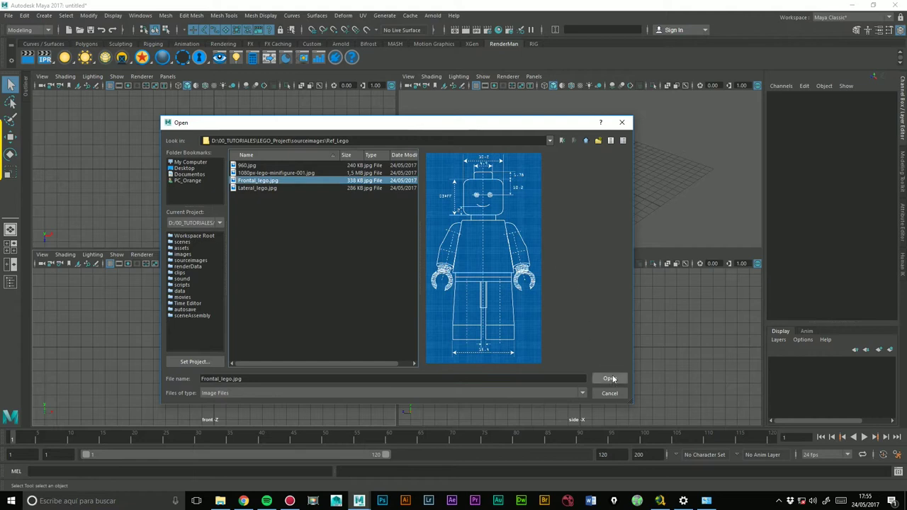
left_click(609, 379)
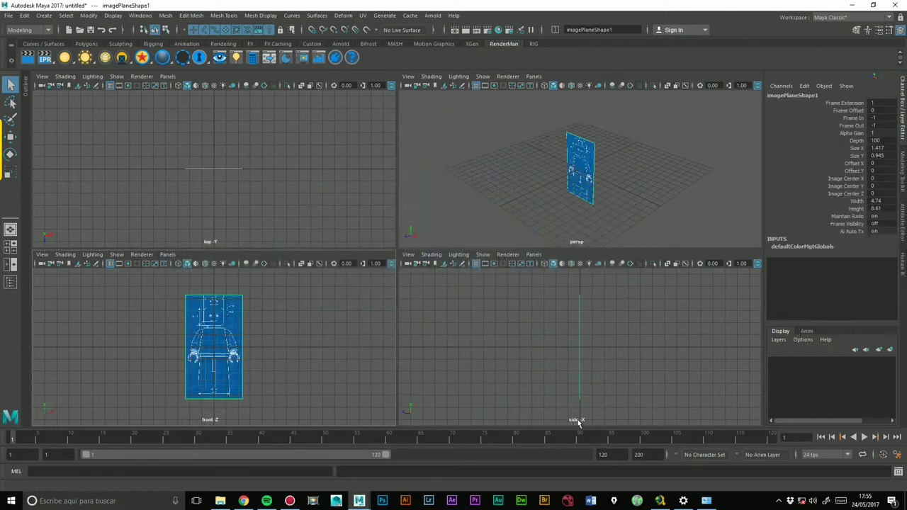
Import Lateral_lego.jpg as the side view's image plane, then enlarge the top viewports
left_click(408, 254)
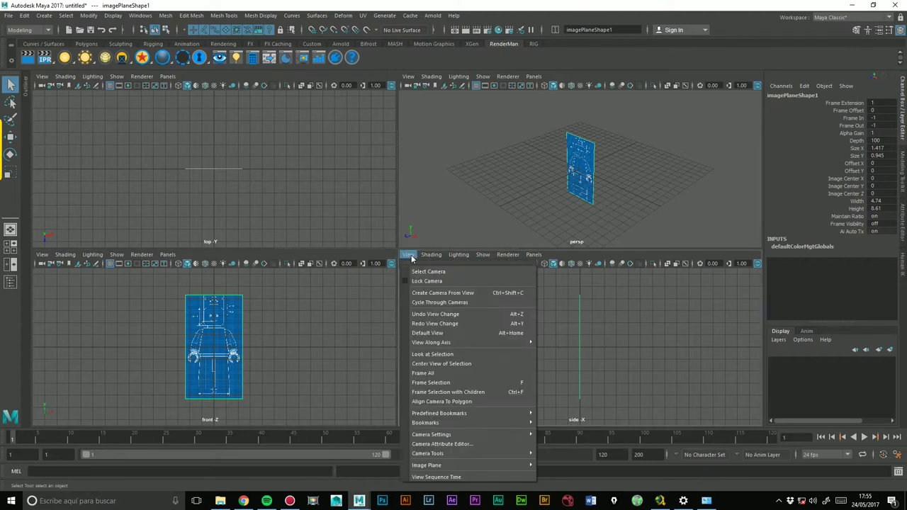
mouse_move(426, 465)
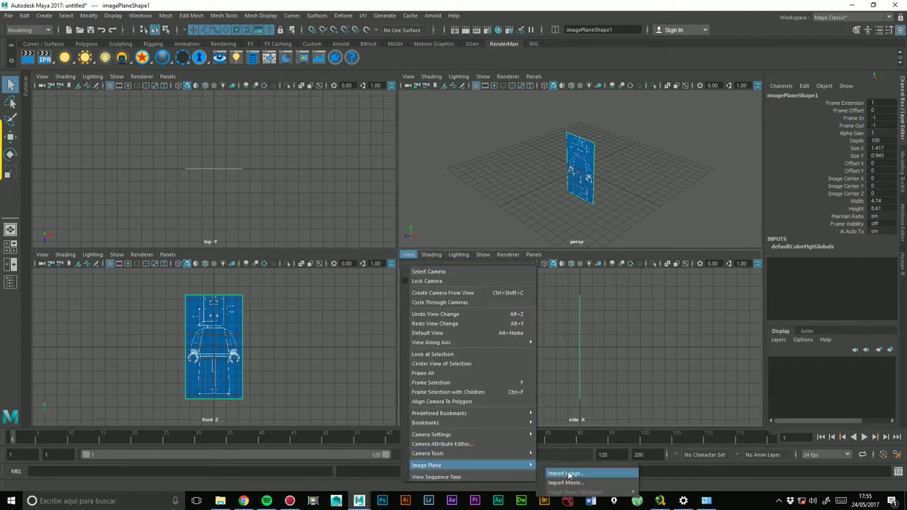
left_click(569, 474)
left_click(269, 173)
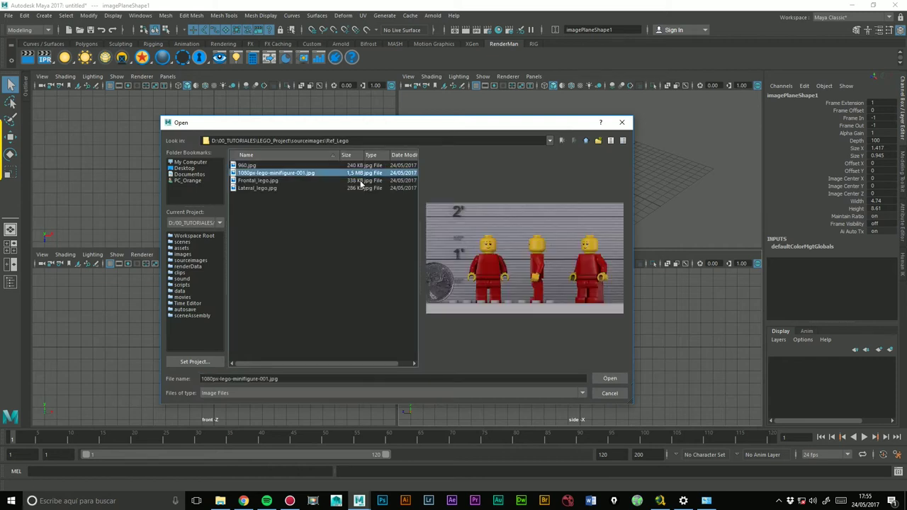
left_click(258, 188)
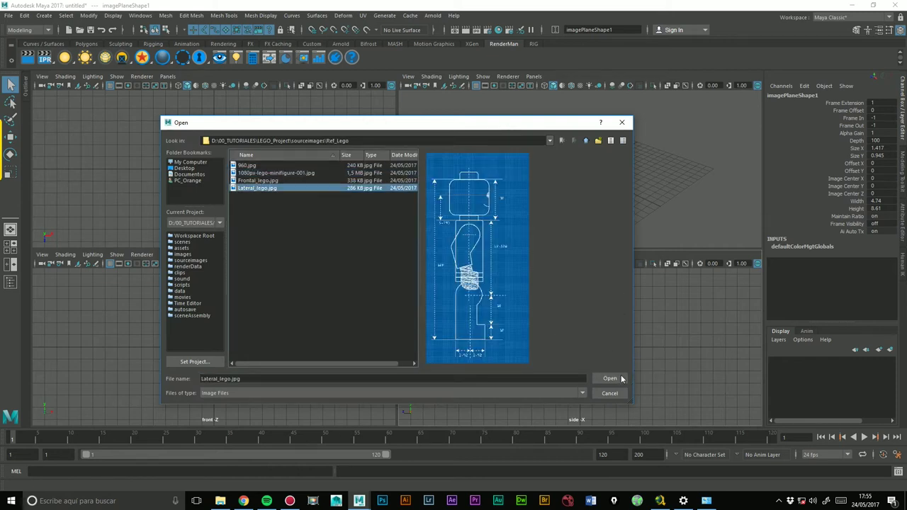
left_click(622, 378)
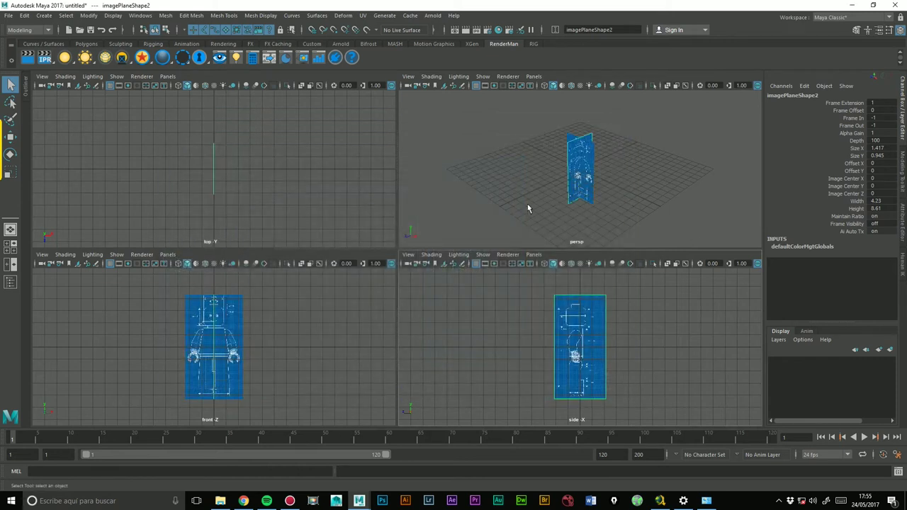
left_click_drag(470, 249, 467, 337)
mouse_move(516, 234)
left_mouse_down("alt")
mouse_move(631, 241)
mouse_move(643, 239)
mouse_move(579, 209)
mouse_move(643, 216)
left_mouse_up("alt")
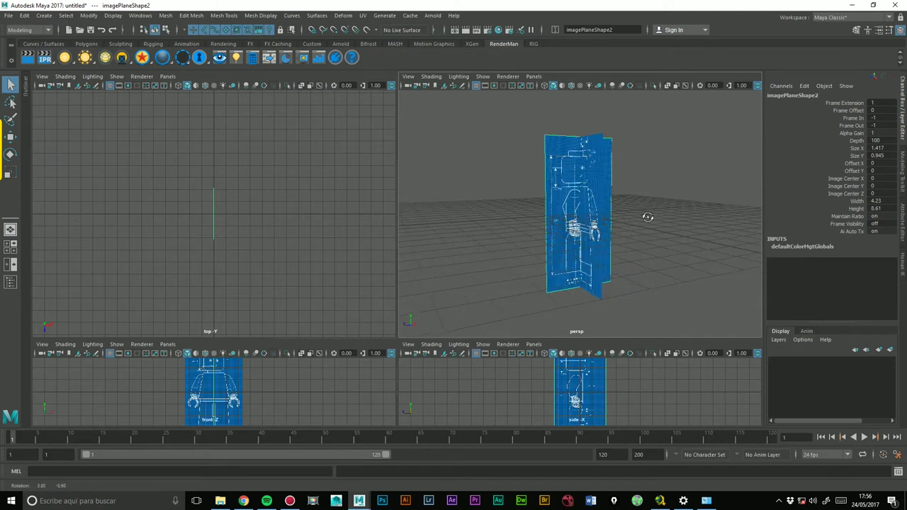
Orbit and zoom around the intersecting blueprint planes to inspect them, then restore equal viewports
scroll(581, 211, "up", 5)
scroll(581, 211, "up", 3)
mouse_move(581, 211)
left_mouse_down("alt")
mouse_move(616, 176)
mouse_move(567, 163)
mouse_move(626, 263)
left_mouse_up("alt")
scroll(551, 142, "down", 3)
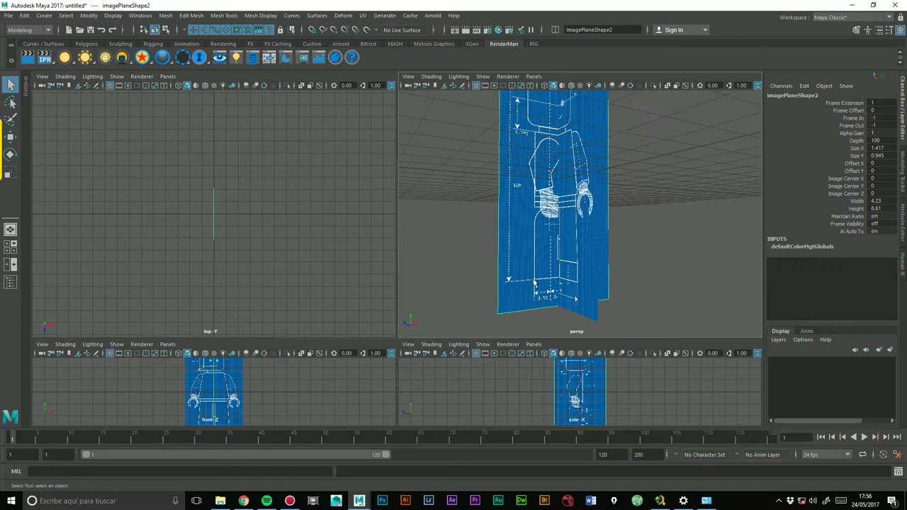
scroll(597, 267, "up", 5)
scroll(597, 267, "down", 4)
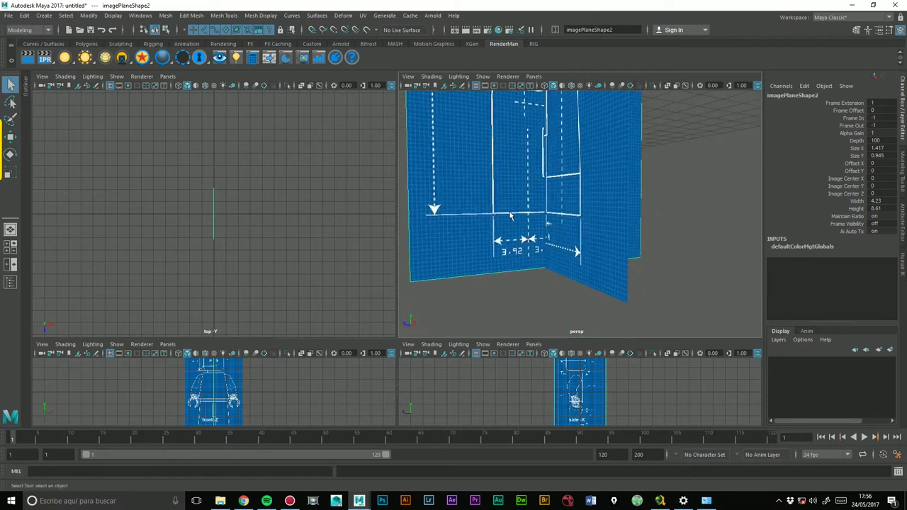
left_click_drag(546, 215, 540, 218, "alt")
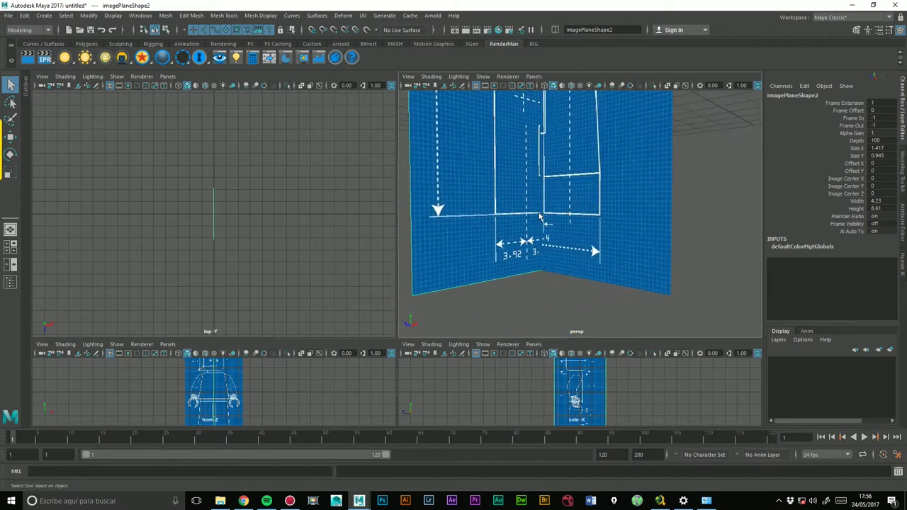
scroll(601, 114, "up", 4)
left_click_drag(601, 113, 546, 259, "alt")
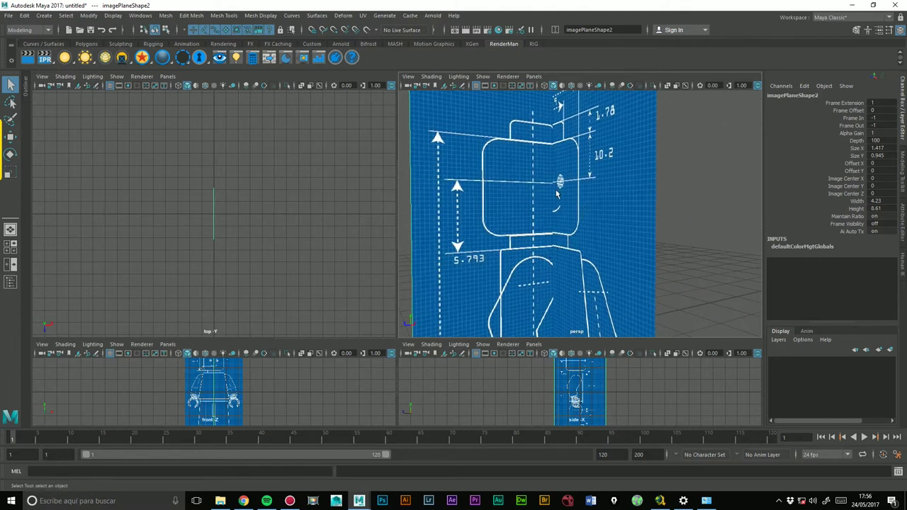
left_click_drag(557, 194, 404, 192, "alt")
scroll(404, 193, "down", 5)
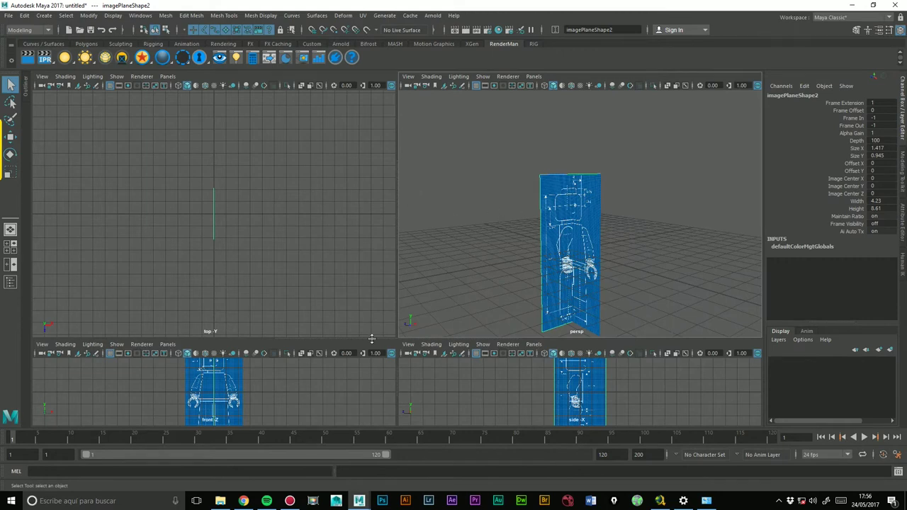
left_click_drag(373, 338, 418, 250)
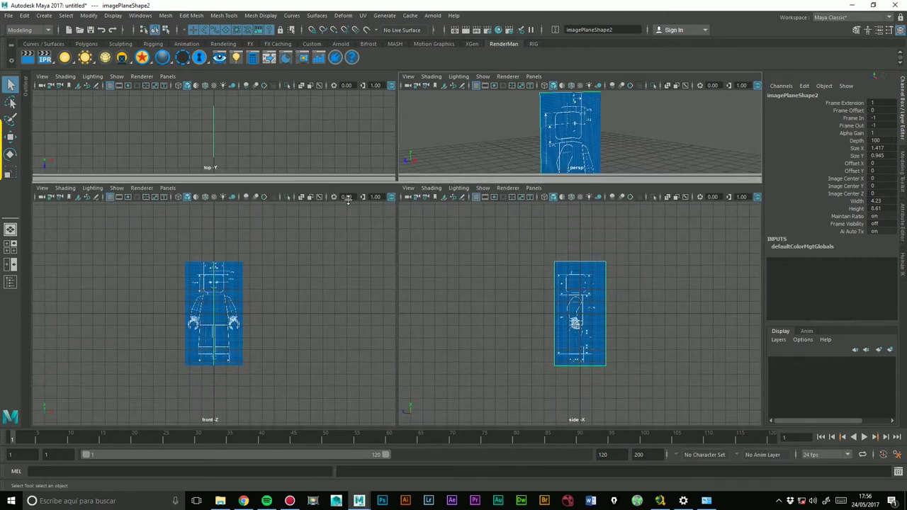
Slide the side blueprint plane along X and push the front plane back to Translate Z -3.022
left_click(538, 230)
left_click_drag(496, 218, 391, 196, "alt")
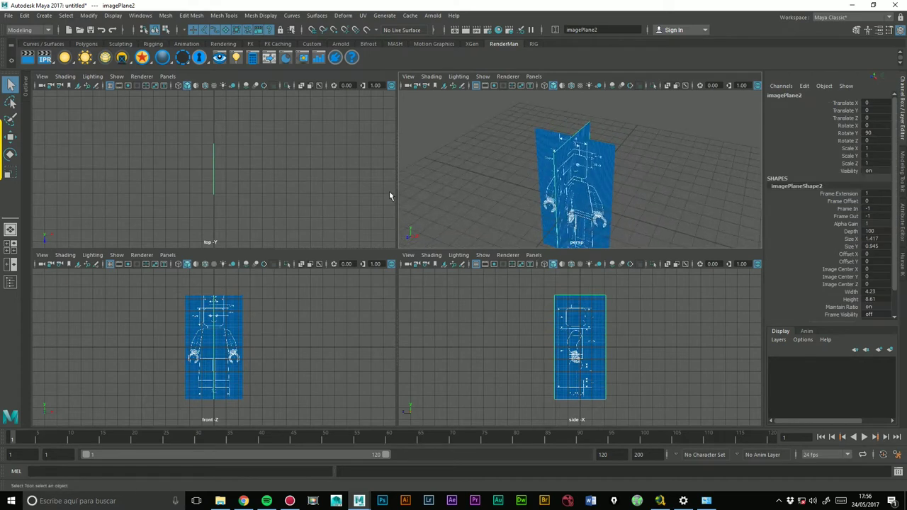
left_click(10, 137)
mouse_move(608, 212)
left_mouse_down()
mouse_move(541, 192)
mouse_move(588, 206)
left_mouse_up()
left_click(551, 228)
mouse_move(665, 196)
left_mouse_down("alt")
mouse_move(616, 187)
mouse_move(678, 185)
left_mouse_up("alt")
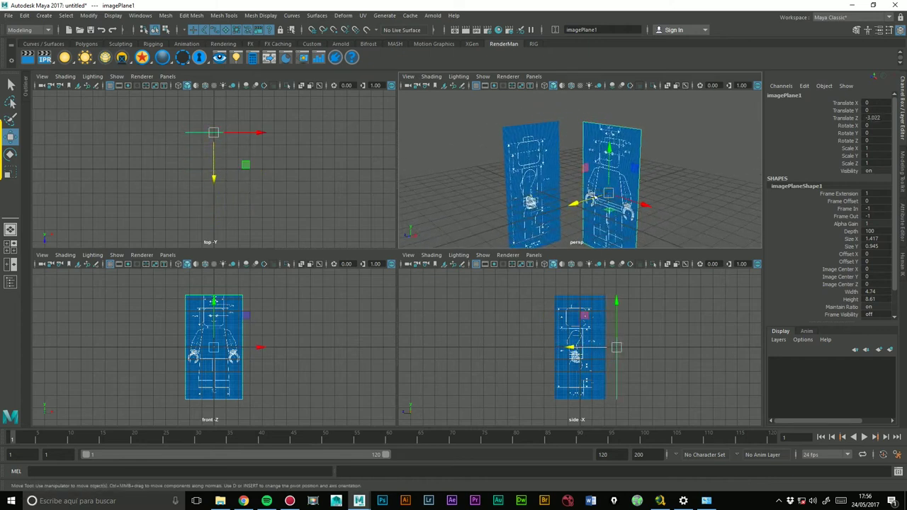
Save the scene as Personaje_Lego with the Maya ASCII file type
left_click(9, 15)
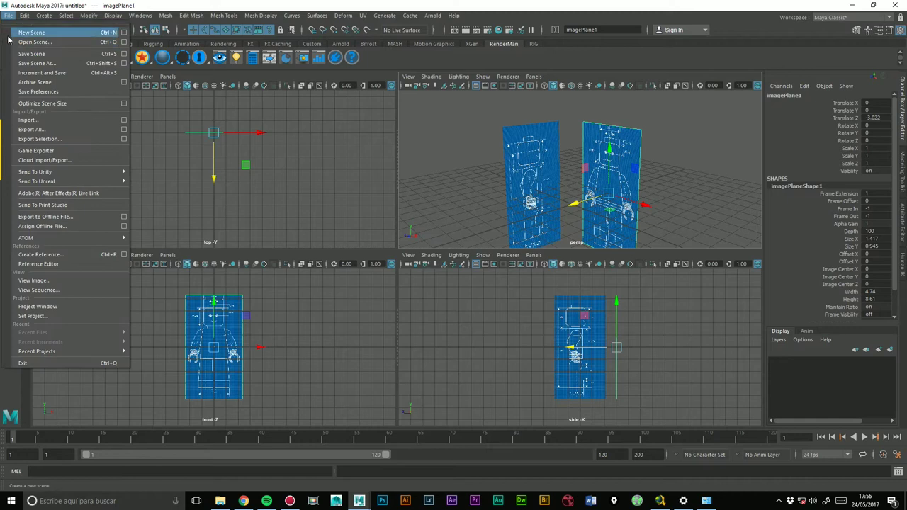
left_click(36, 63)
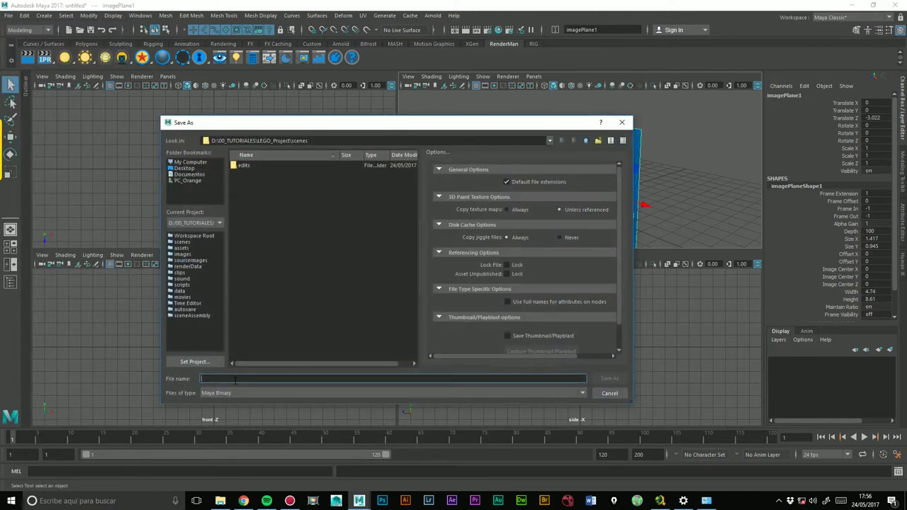
type("Personaje_Lego")
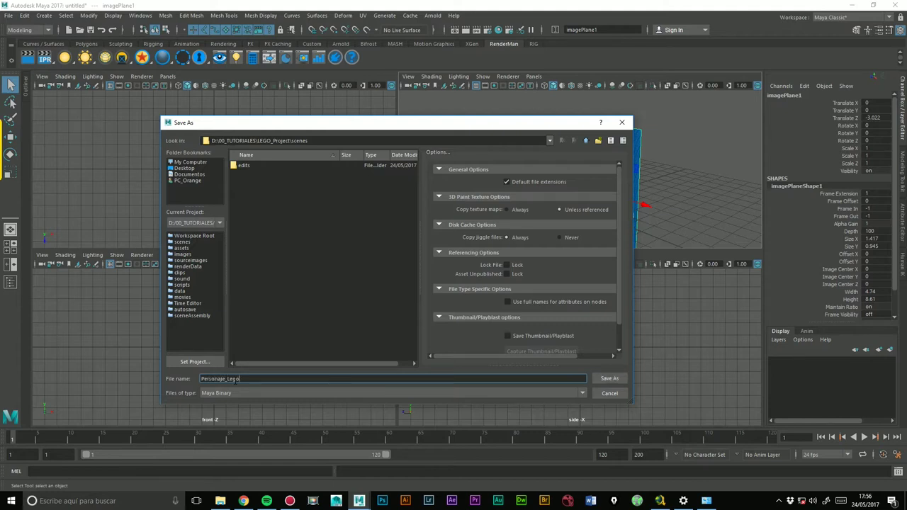
left_click(305, 394)
left_click(217, 399)
left_click(609, 378)
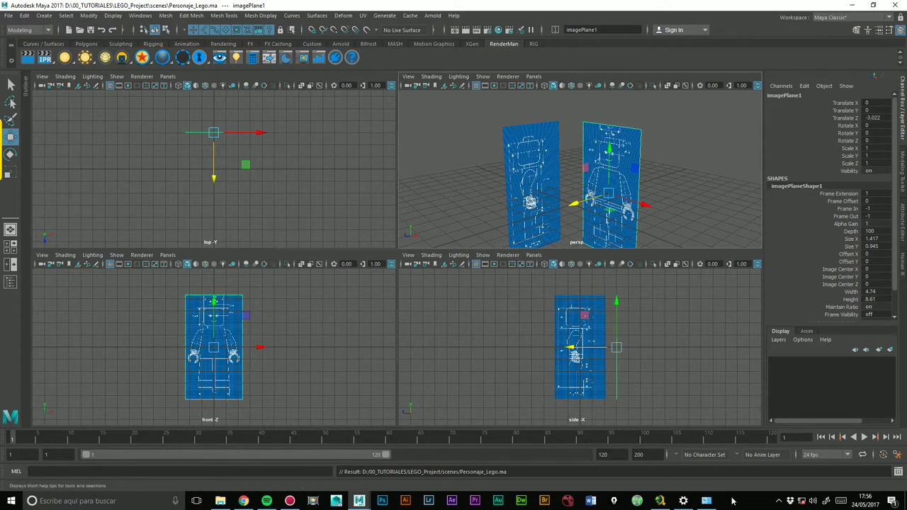
left_click(220, 500)
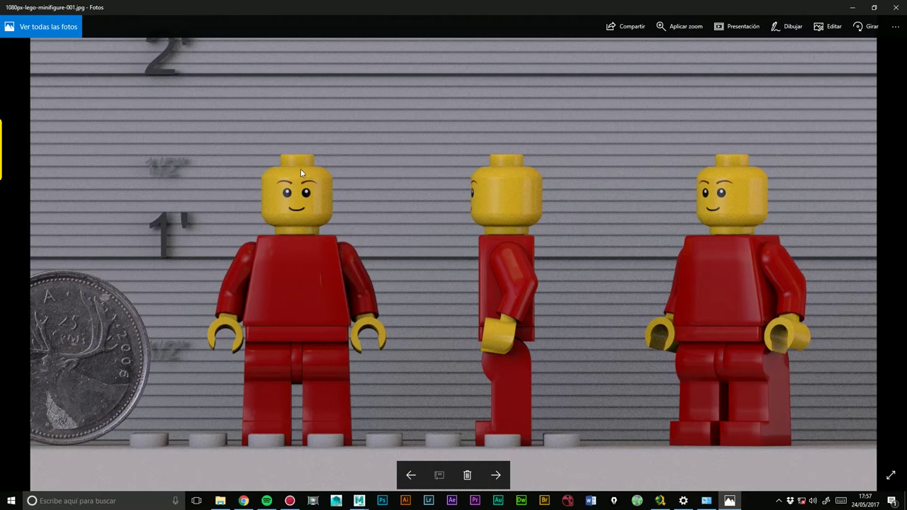
left_click(894, 10)
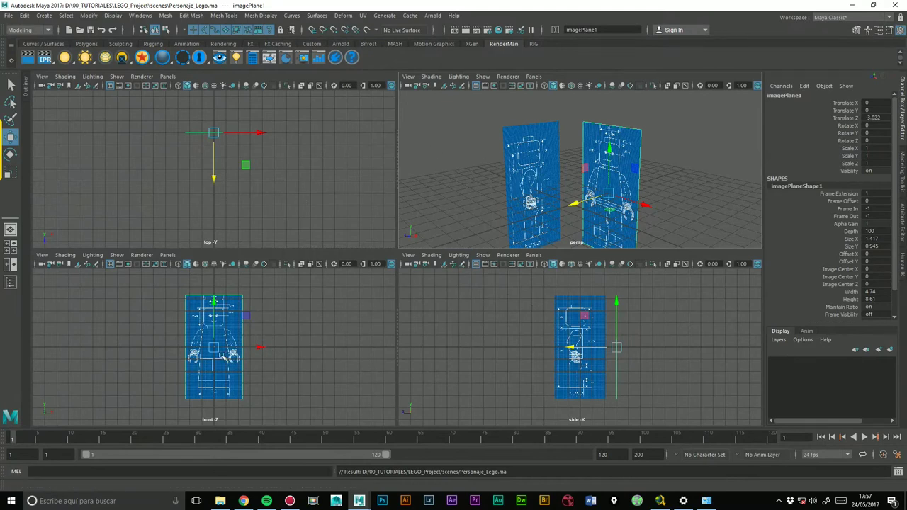
Maximise the front view and zoom in on the blueprint
key("space")
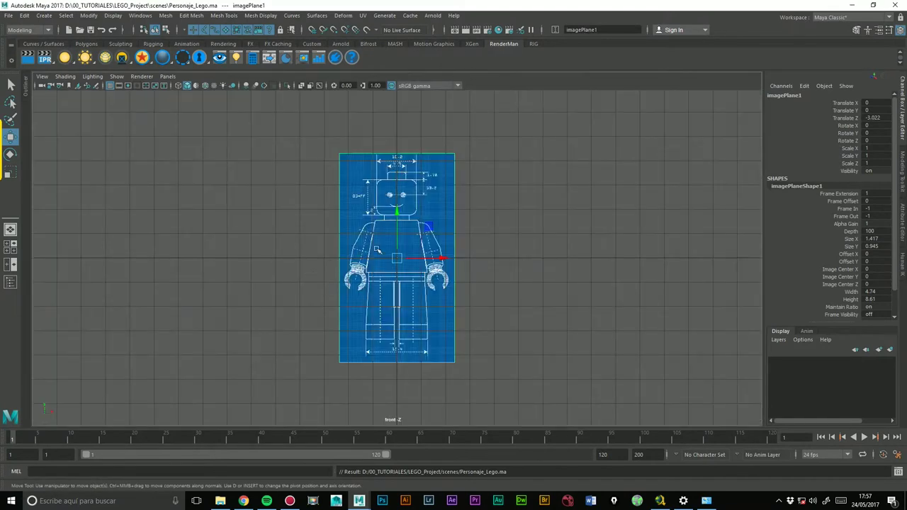
key("space")
left_click(454, 203)
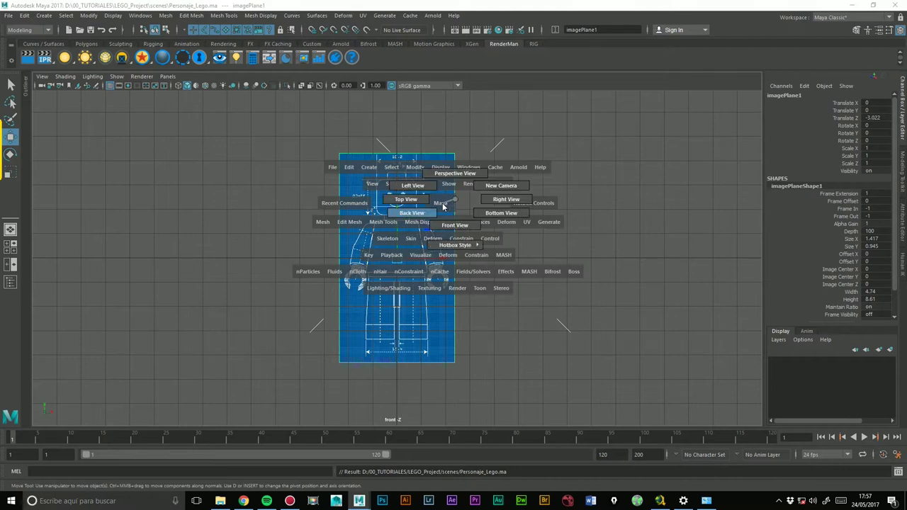
key("space")
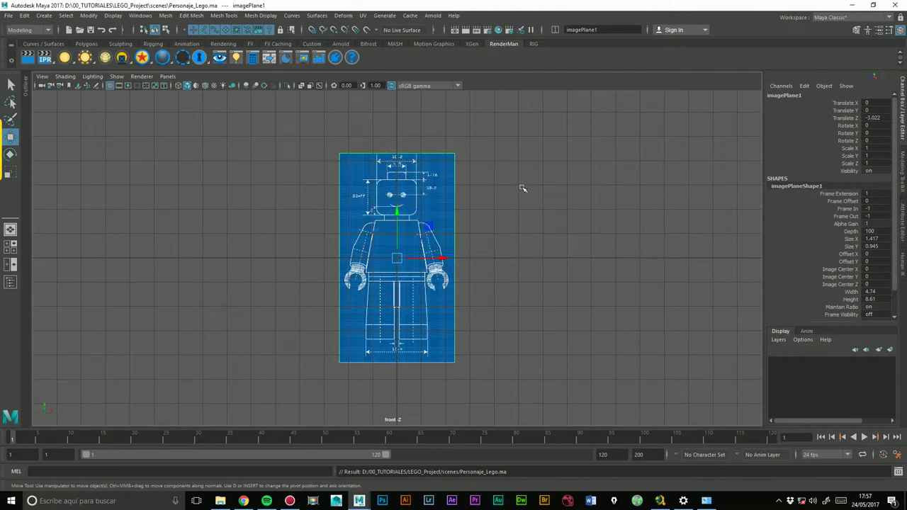
middle_click_drag(522, 189, 473, 222, "alt")
scroll(473, 221, "up", 1)
scroll(566, 182, "up", 3)
scroll(718, 178, "up", 1)
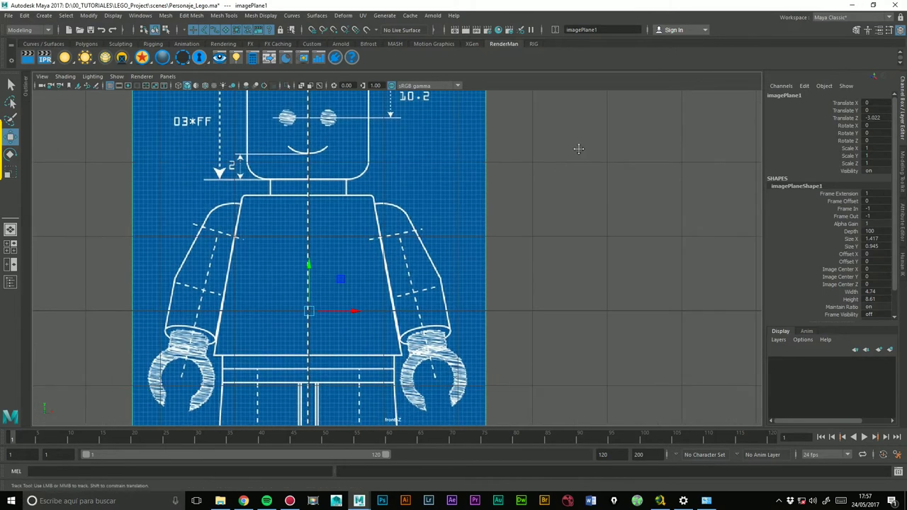
scroll(576, 146, "up", 1)
Zoom on the torso's centre line, nudge the front image plane slightly along X, and reframe it
mouse_move(617, 292)
middle_mouse_down("alt")
mouse_move(615, 170)
mouse_move(613, 206)
middle_mouse_up("alt")
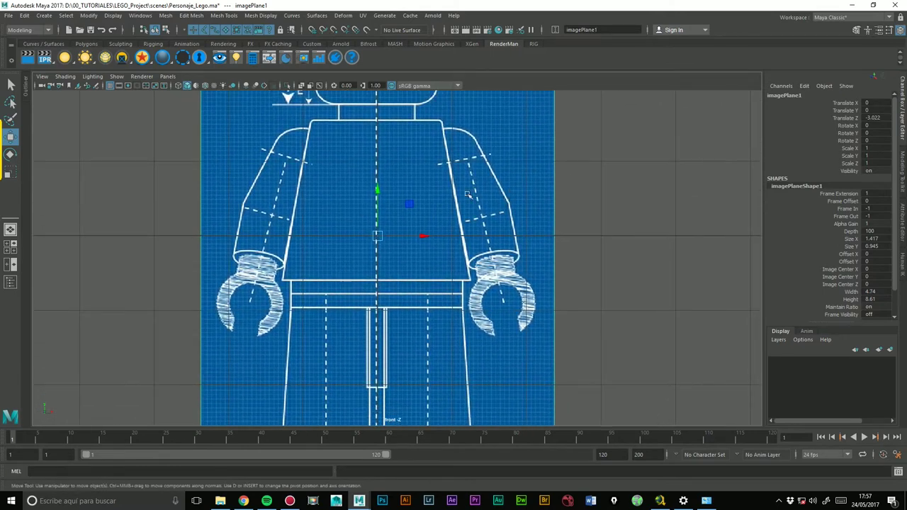
scroll(496, 213, "up", 2)
scroll(397, 212, "up", 2)
middle_click_drag(397, 106, 397, 192, "alt")
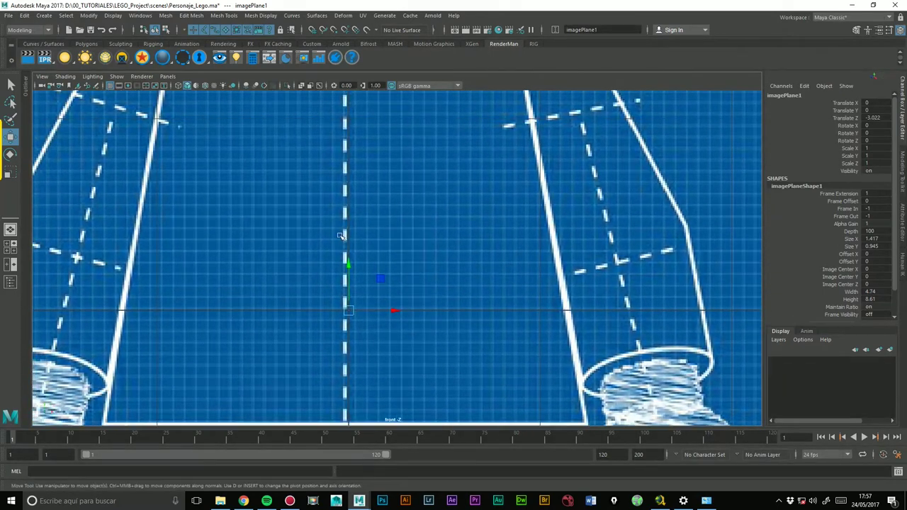
scroll(397, 192, "up", 1)
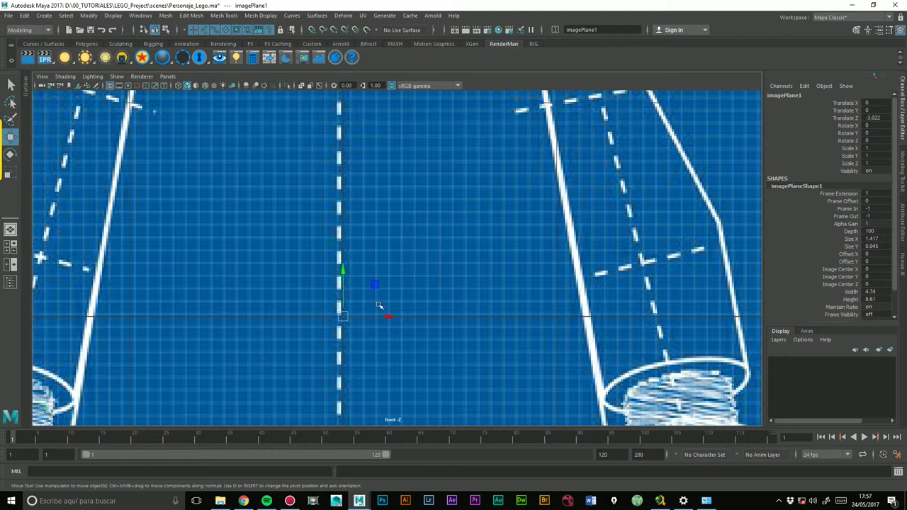
left_click_drag(395, 316, 397, 316)
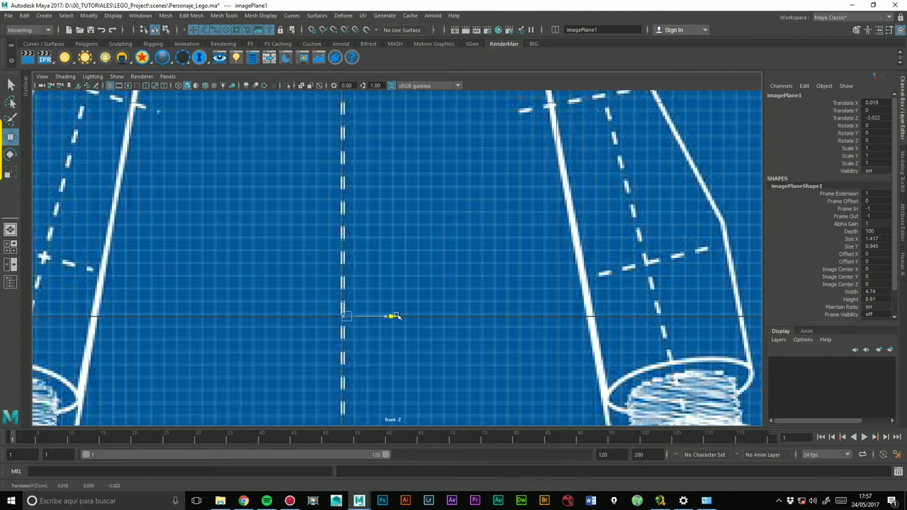
key("f")
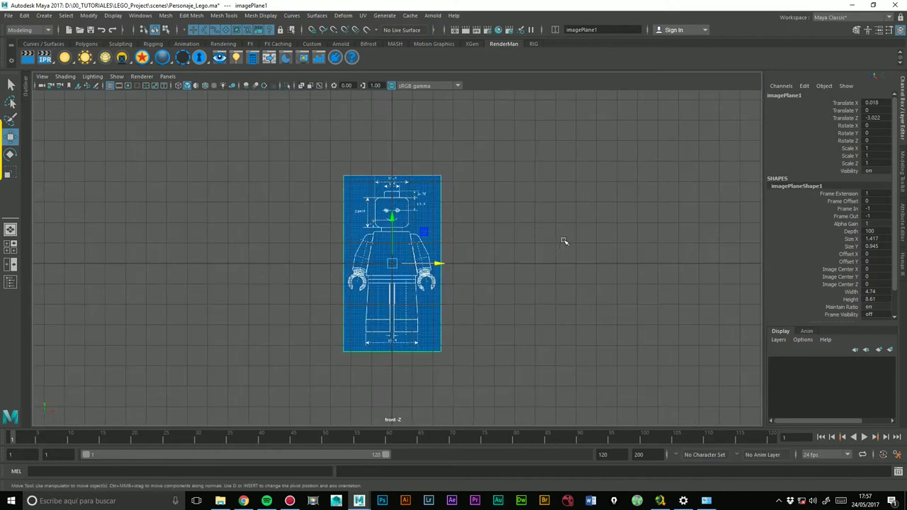
Move to the side view, zoom on the blueprint, and undo an accidental front-plane move
key("space")
key("space")
mouse_move(500, 281)
right_mouse_down("alt")
mouse_move(798, 296)
mouse_move(515, 259)
right_mouse_up("alt")
left_click_drag(514, 259, 352, 264)
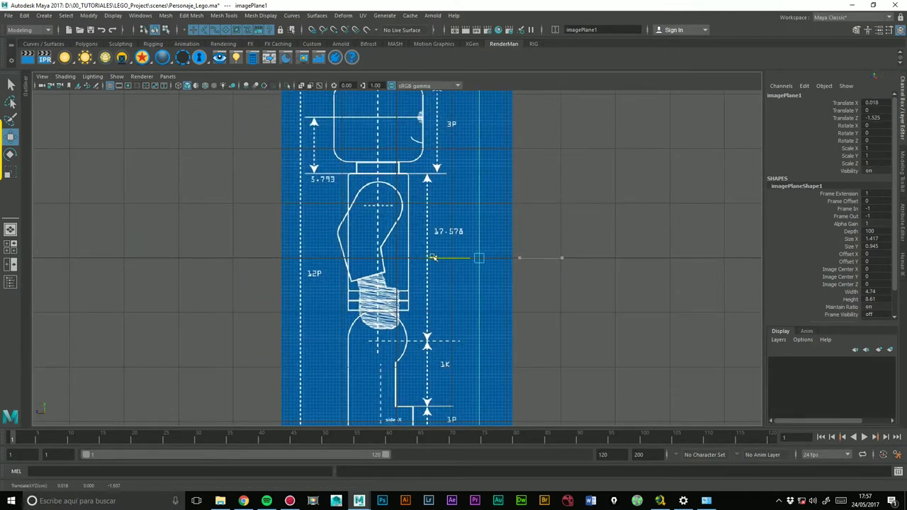
mouse_move(387, 226)
right_mouse_down("alt")
mouse_move(693, 215)
mouse_move(681, 217)
right_mouse_up("alt")
key("ctrl+z")
right_click_drag(571, 223, 410, 221, "alt")
Select imagePlane2 and slide it along Z to -0.353 so the centre lines match
left_click(358, 257)
scroll(357, 259, "up", 4)
scroll(357, 259, "up", 1)
left_click_drag(358, 259, 401, 258)
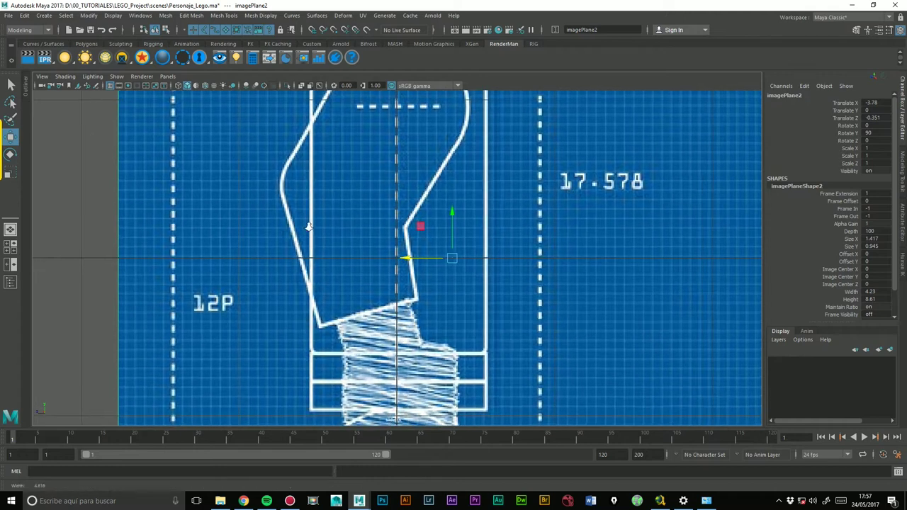
right_click_drag(320, 209, 746, 201, "alt")
left_click_drag(483, 252, 486, 258)
scroll(577, 206, "down", 2)
scroll(576, 206, "down", 5)
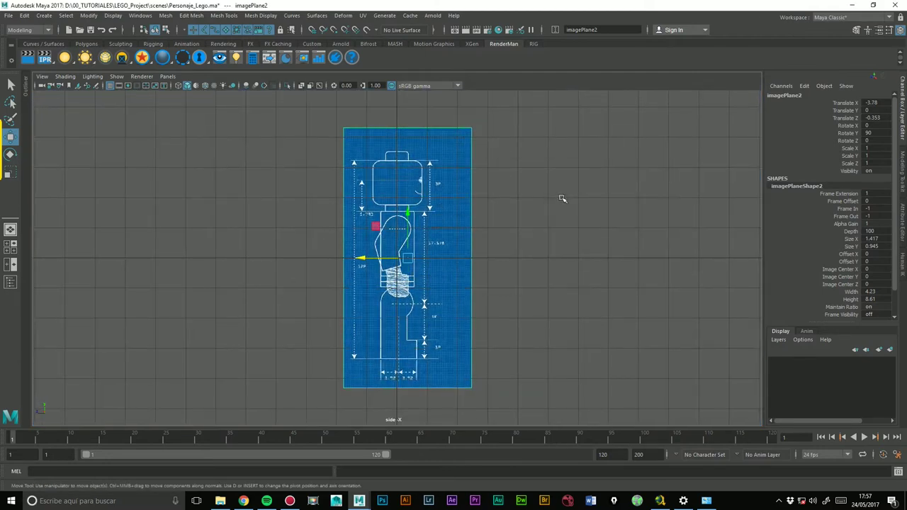
Check both aligned planes in the perspective view and deselect the image plane
key("space")
key("space")
left_click_drag(574, 219, 372, 197, "alt")
scroll(372, 196, "down", 3)
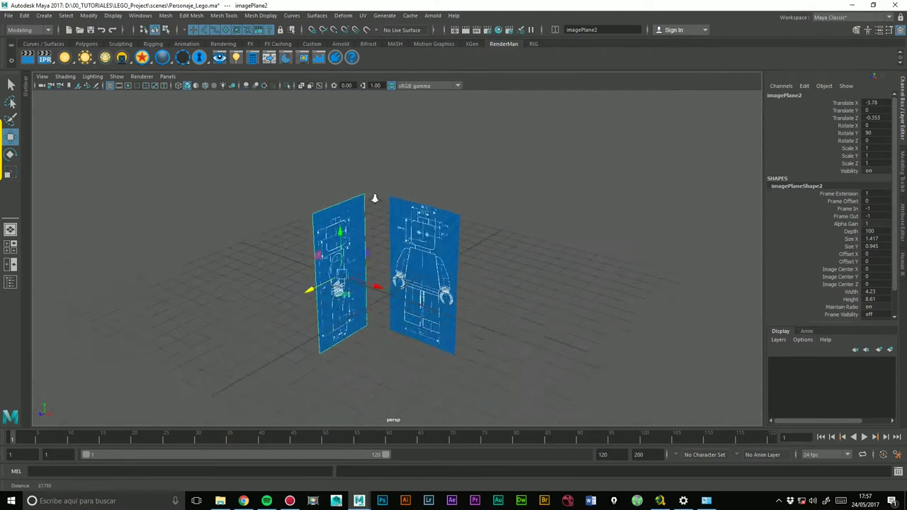
key("space")
key("space")
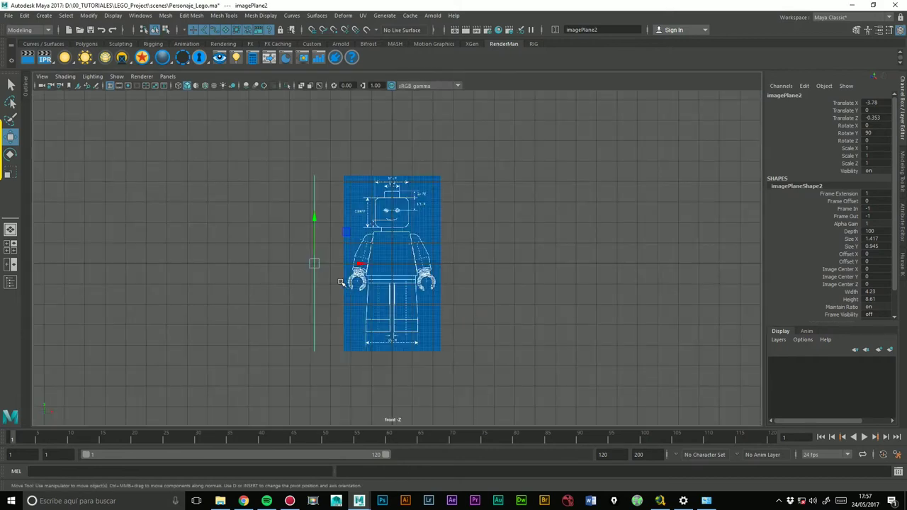
left_click(488, 223)
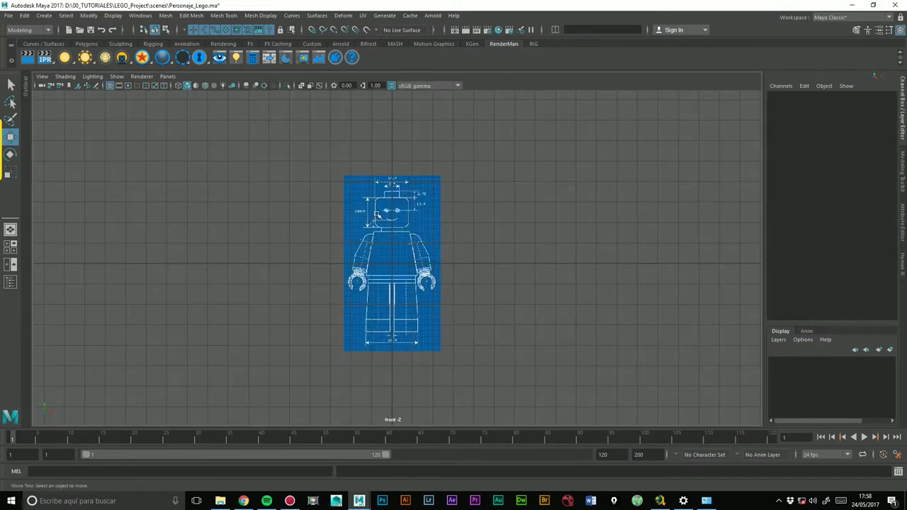
Increment and save the scene as Personaje_Lego.0001.ma
left_click(8, 14)
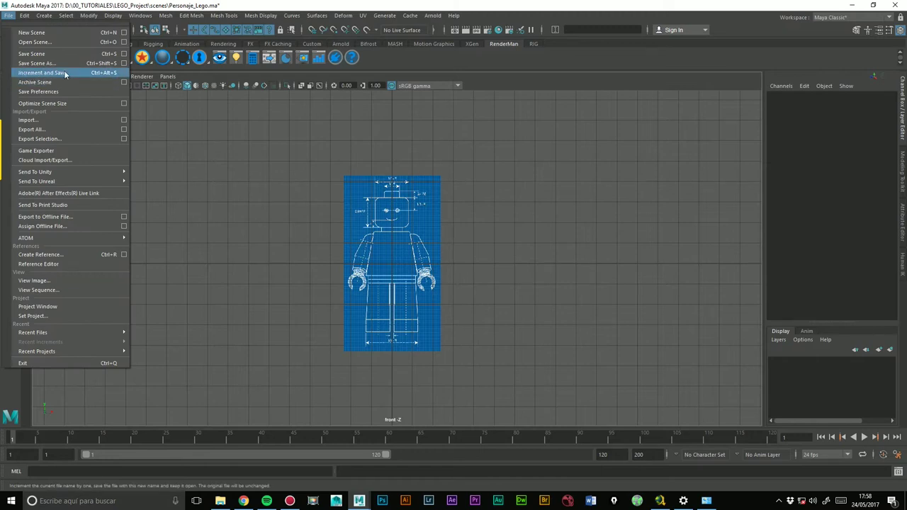
left_click(65, 73)
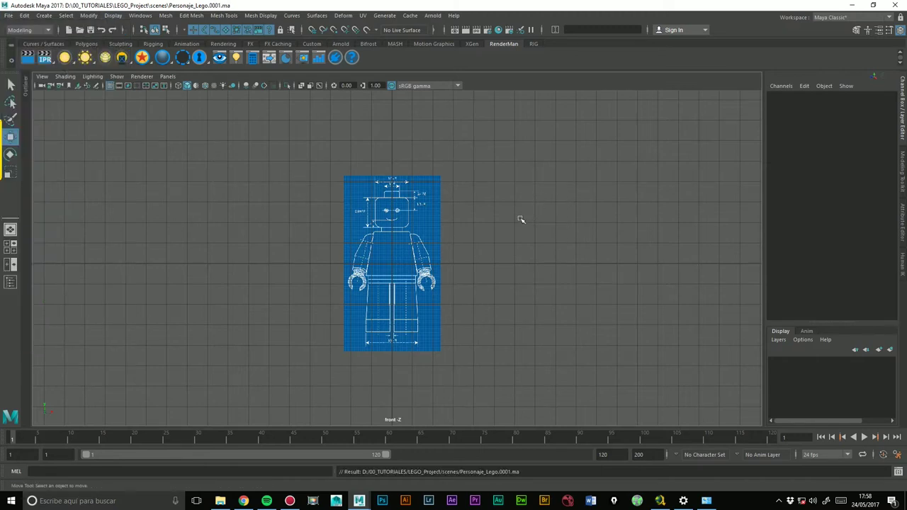
right_click_drag(475, 196, 803, 186, "alt")
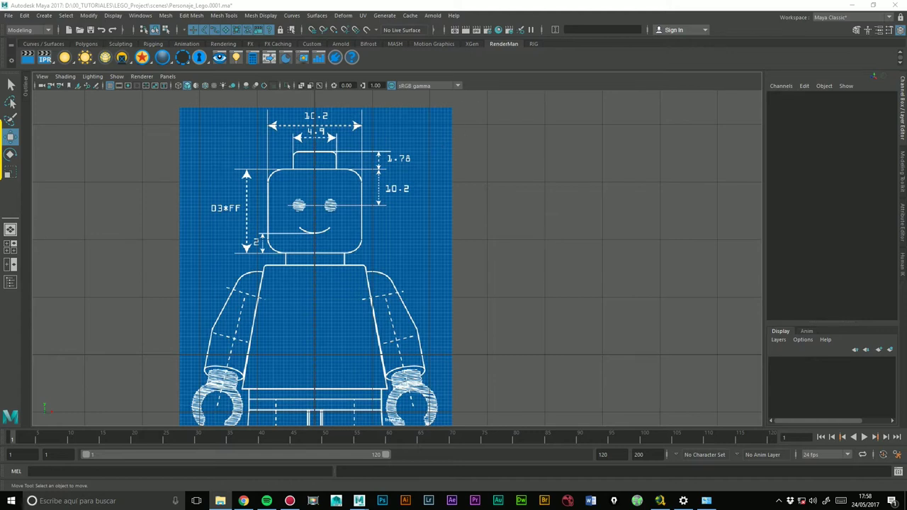
In the scenes folder, compare the sizes of Personaje_Lego.ma and Personaje_Lego.0001.ma, then close the folder window
left_click(220, 500)
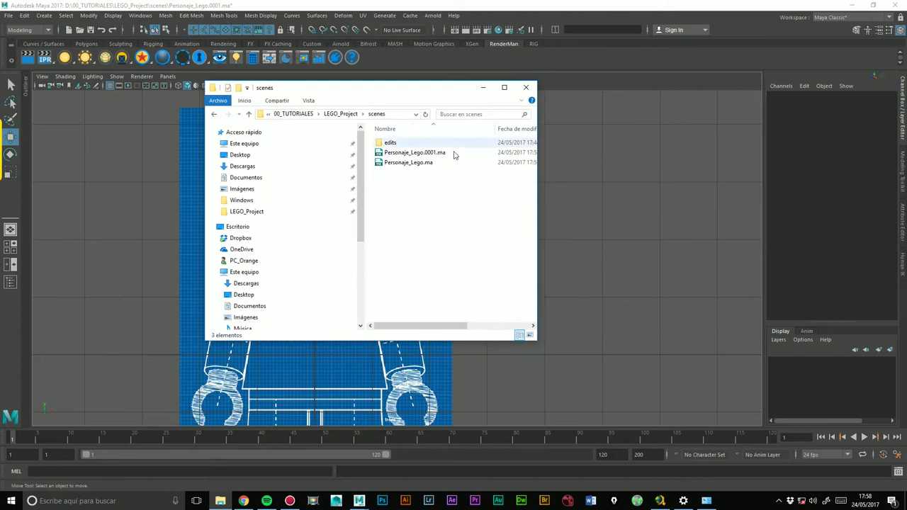
left_click(394, 165)
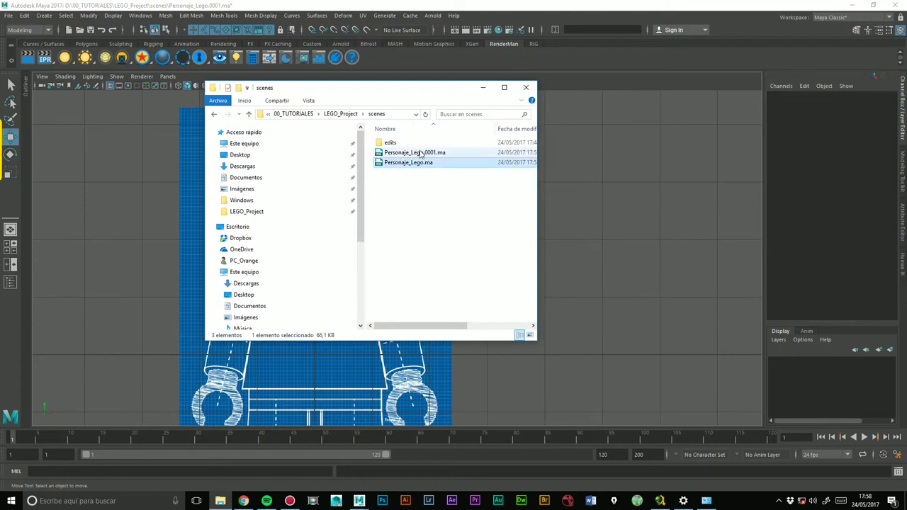
left_click(429, 155)
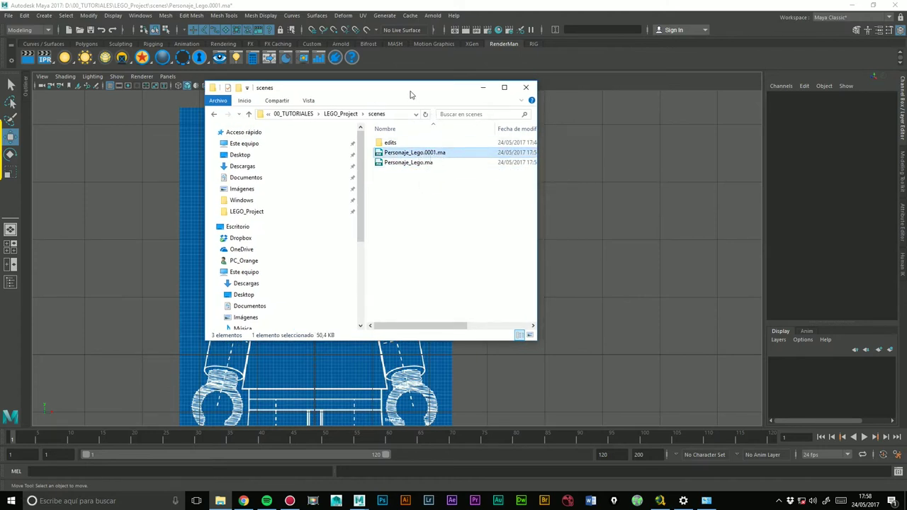
left_click_drag(410, 95, 500, 94)
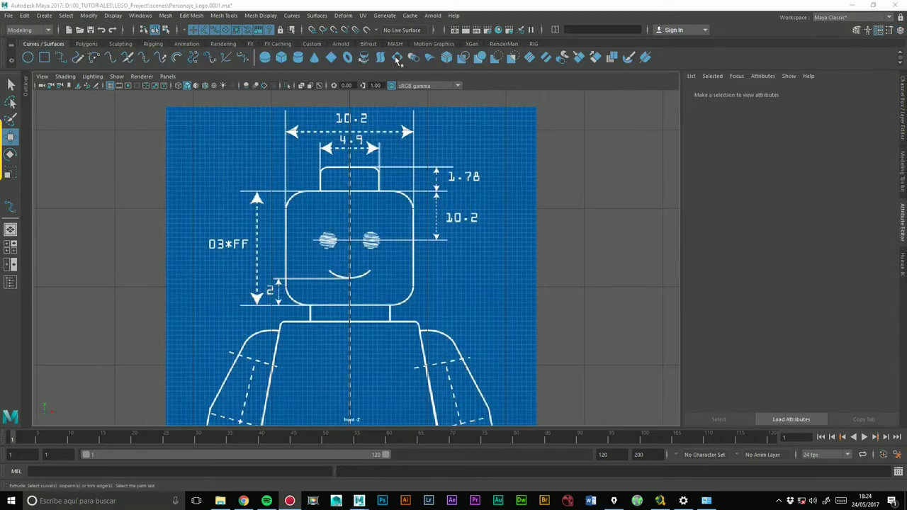
Hide the front blueprint imagePlane1 from the Outliner and leave nothing selected
left_click(268, 171)
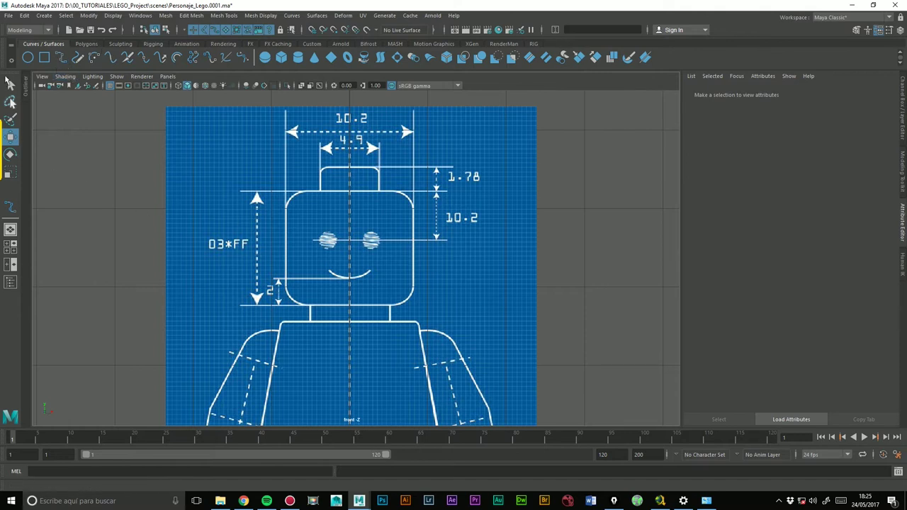
left_click(10, 282)
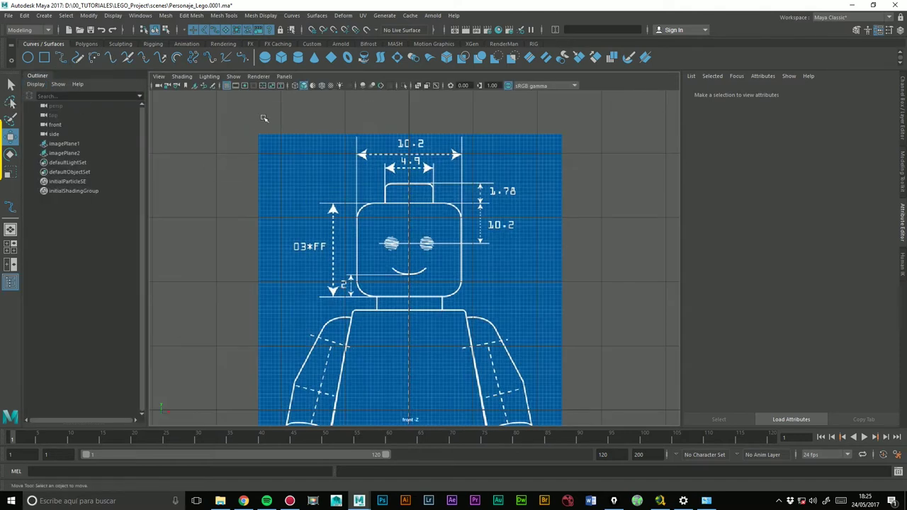
left_click(303, 196)
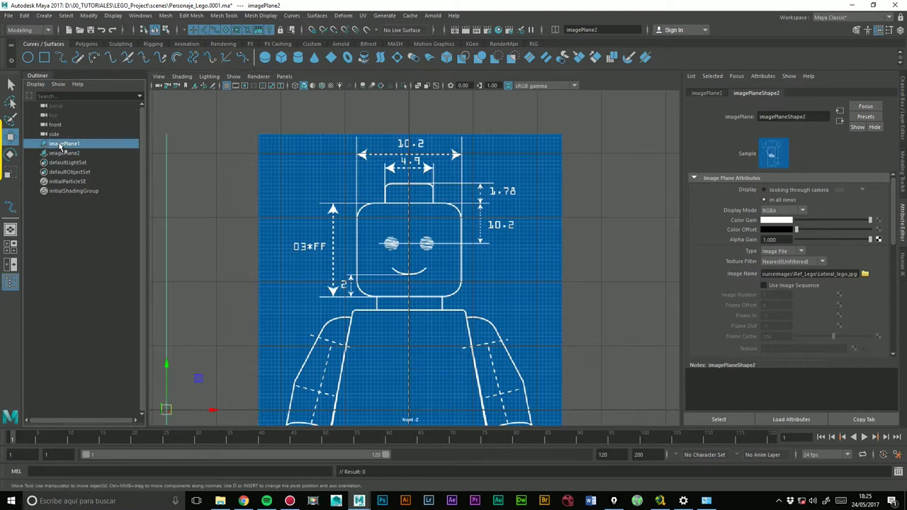
key("h")
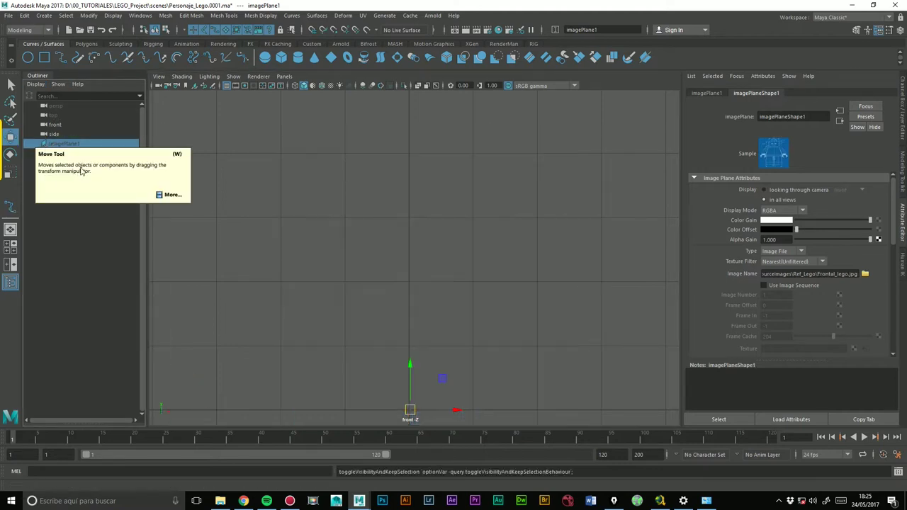
left_click(76, 243)
left_click(62, 155)
left_click(65, 246)
left_click(68, 145)
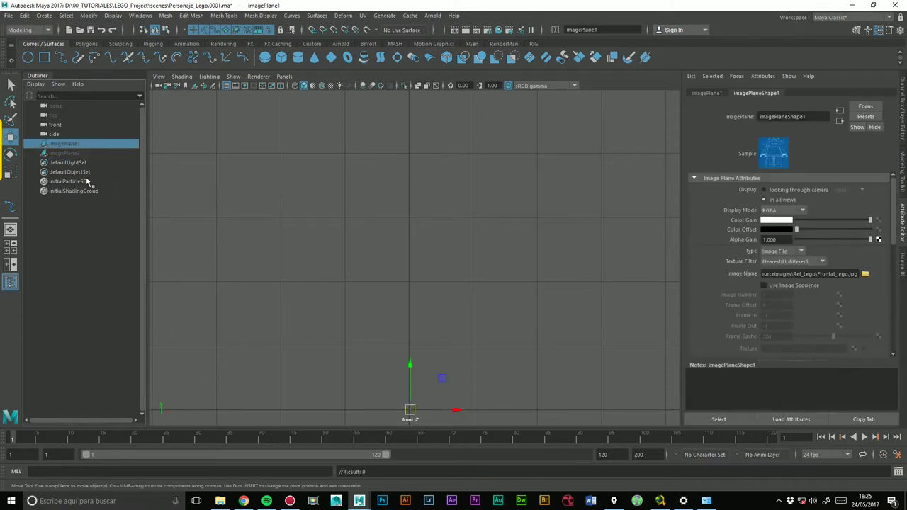
key("h")
key("h")
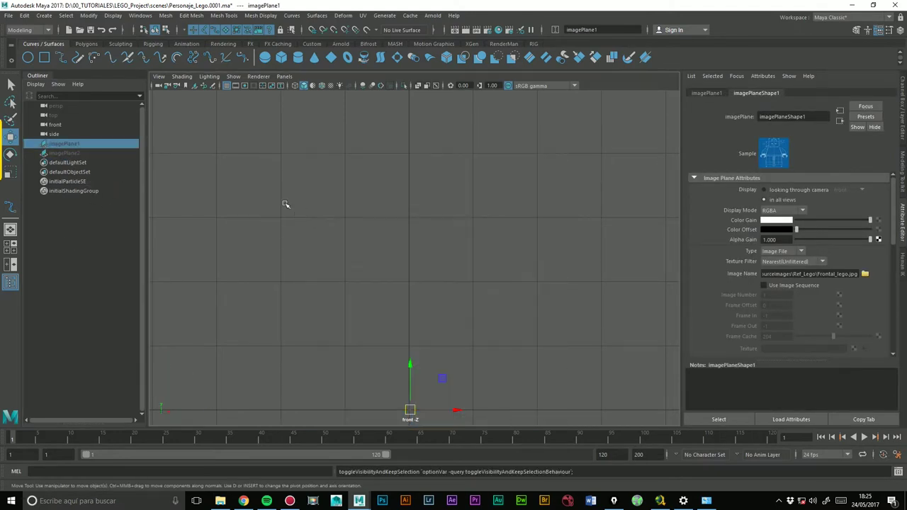
left_click(336, 178)
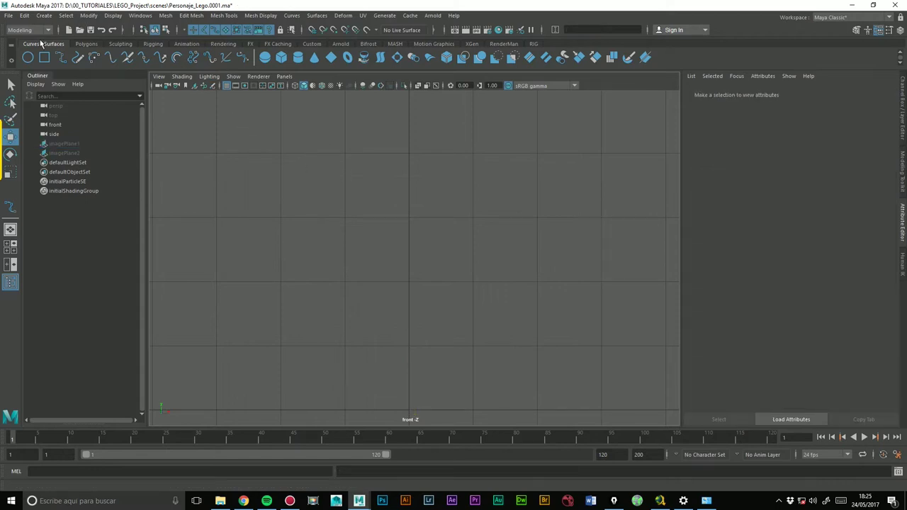
Set the EP Curve Tool's curve degree to 1 Linear
double_click(62, 60)
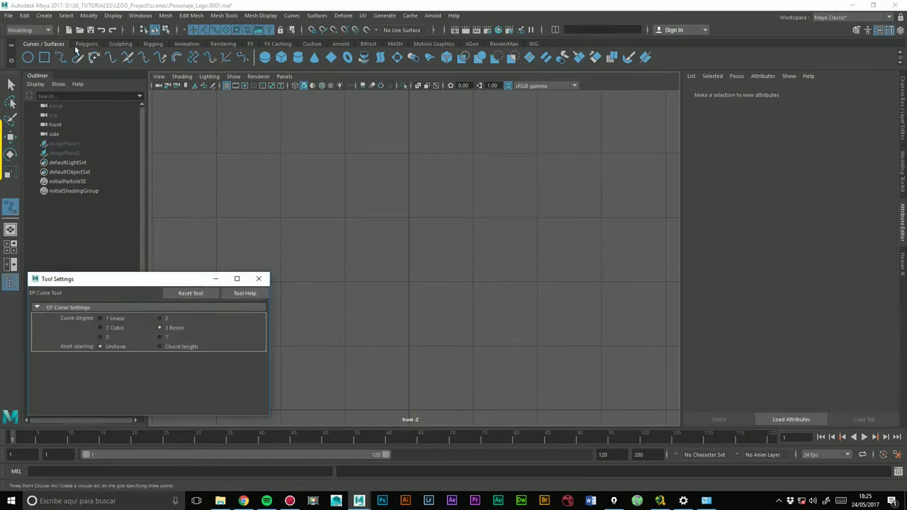
left_click(47, 16)
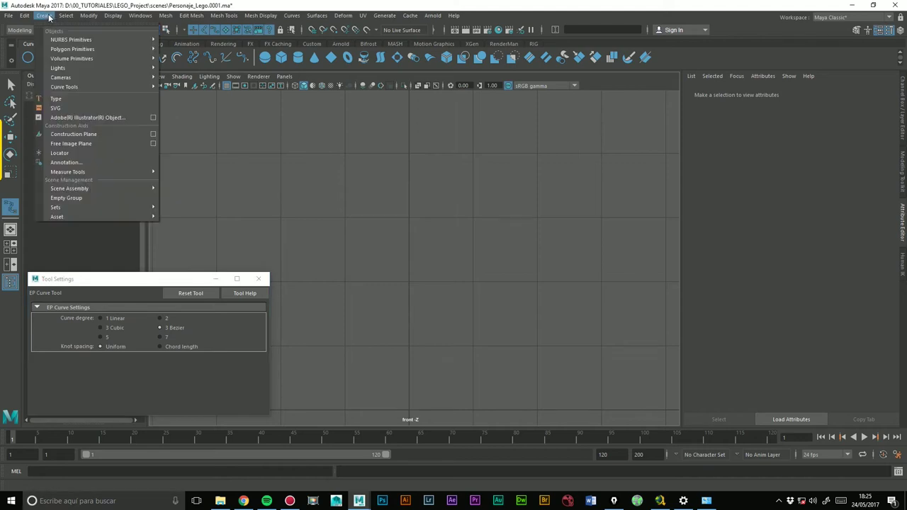
mouse_move(65, 86)
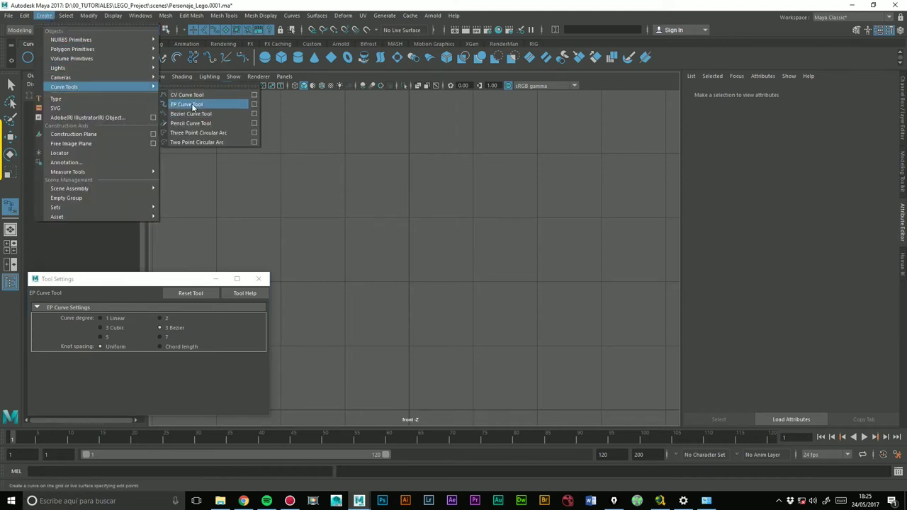
left_click(224, 6)
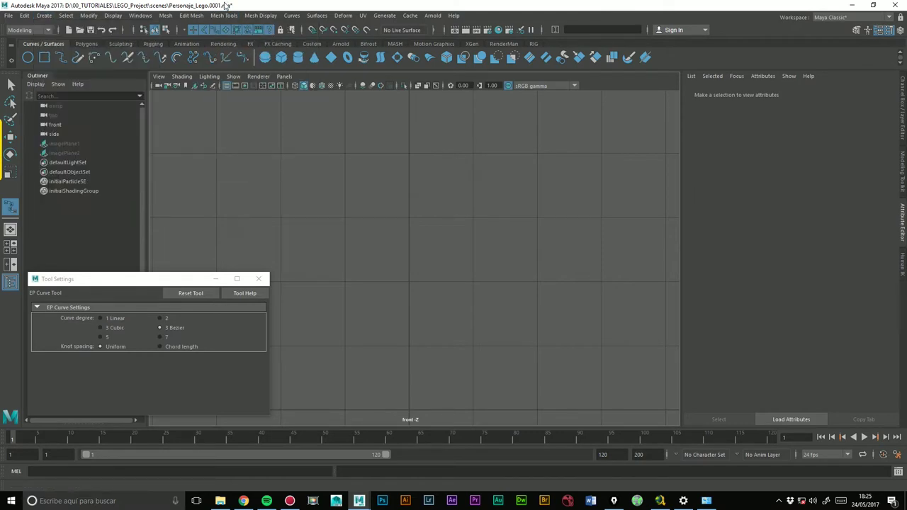
left_click(112, 319)
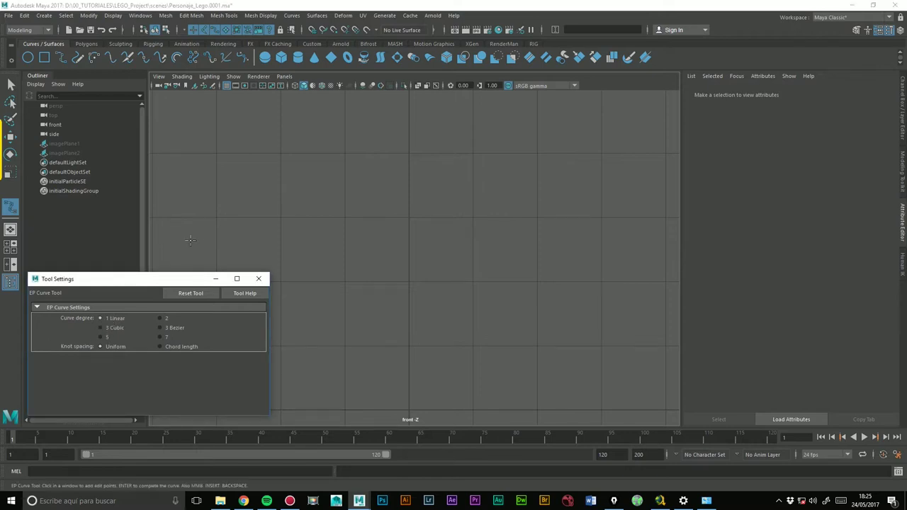
Draw curve1, a five-point, four-span linear curve in the front view, then deselect it
left_click(448, 146)
left_click(571, 163)
left_click(567, 262)
left_click(464, 287)
left_click(399, 234)
key("Return")
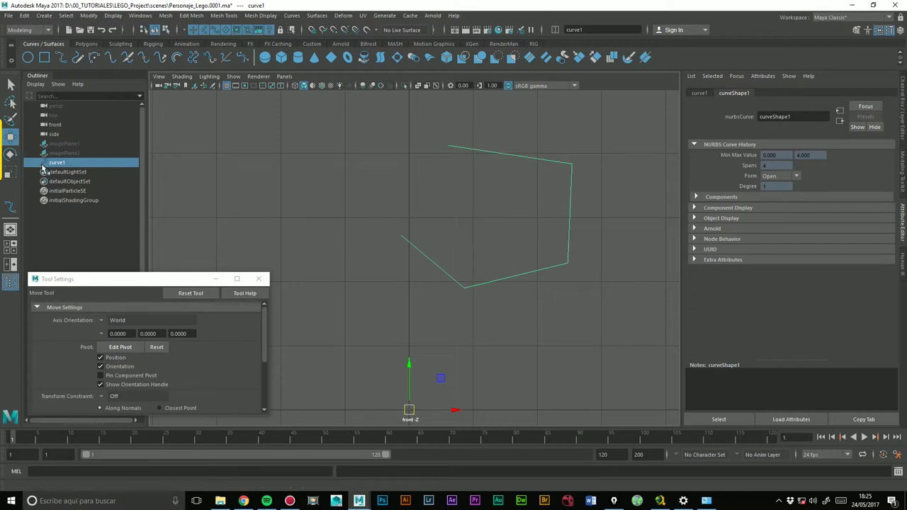
left_click(132, 223)
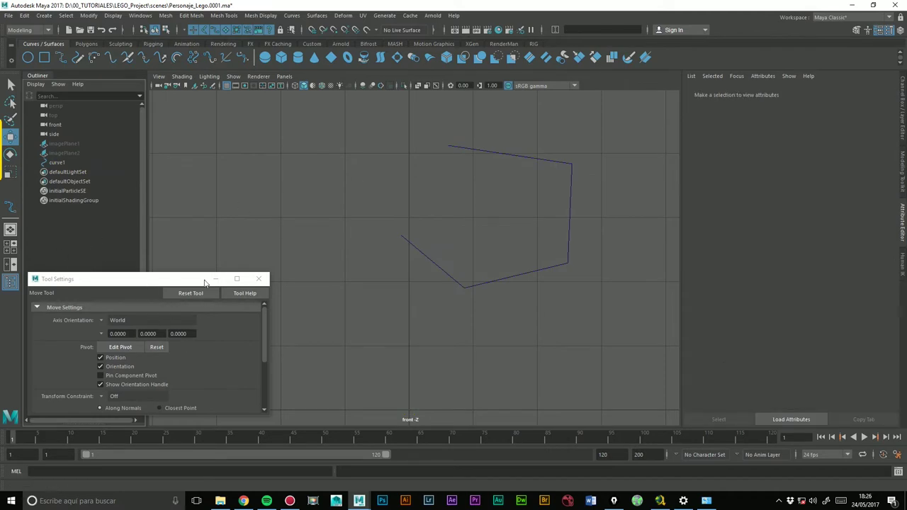
left_click(77, 58)
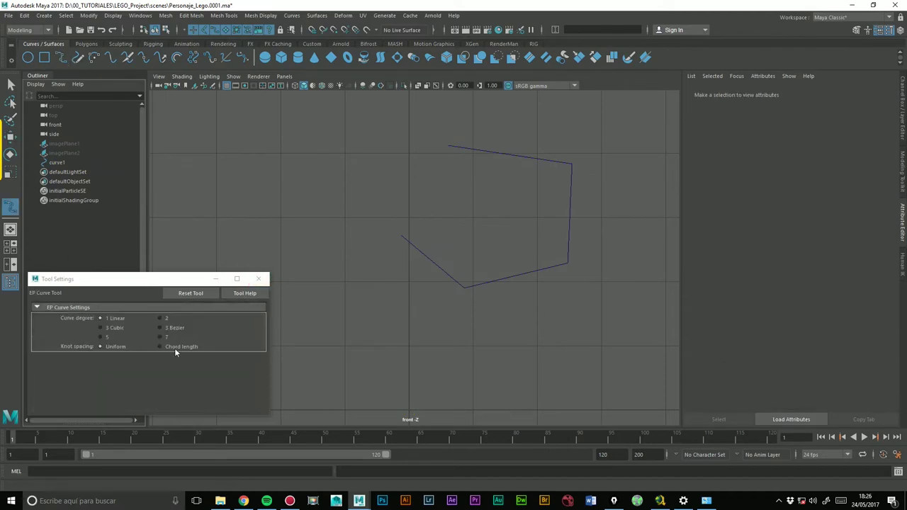
left_click(159, 319)
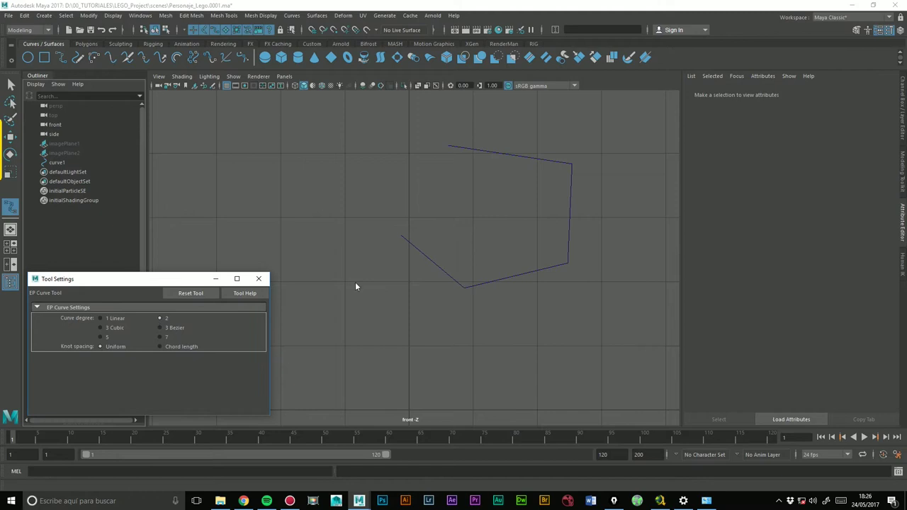
left_click(409, 293)
left_click(547, 312)
left_click(532, 378)
left_click(459, 409)
left_click(362, 347)
left_click(311, 309)
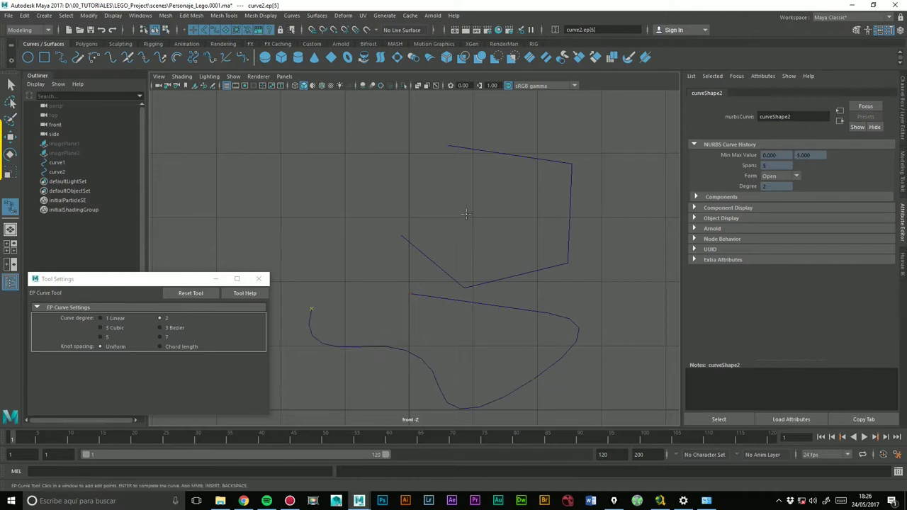
left_click(348, 248)
left_click(282, 206)
key("w")
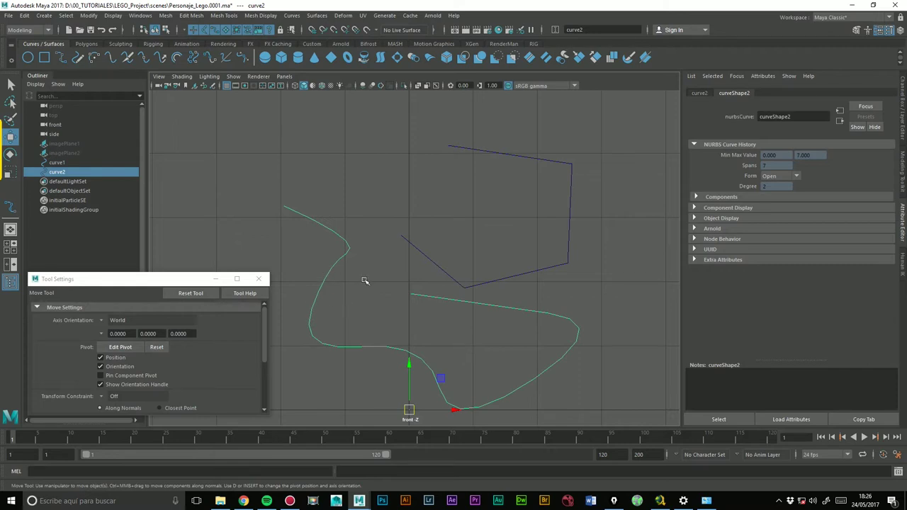
key("Delete")
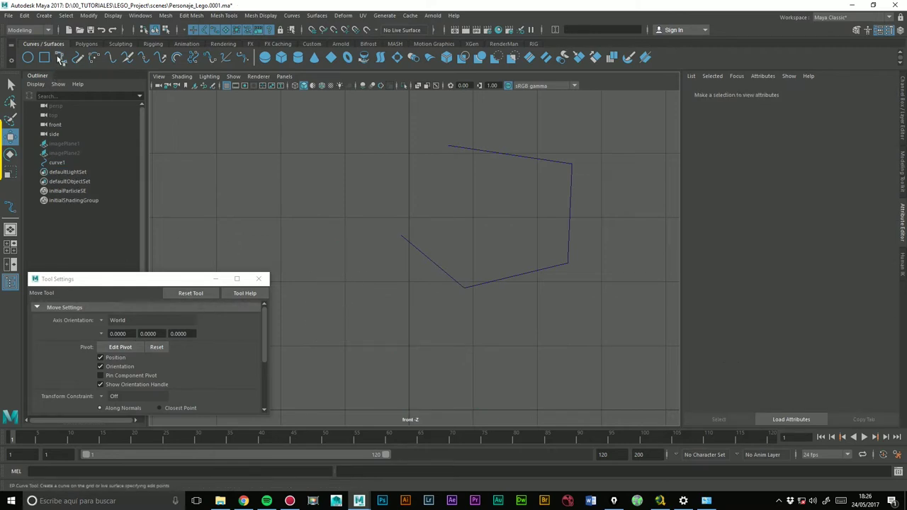
left_click(60, 58)
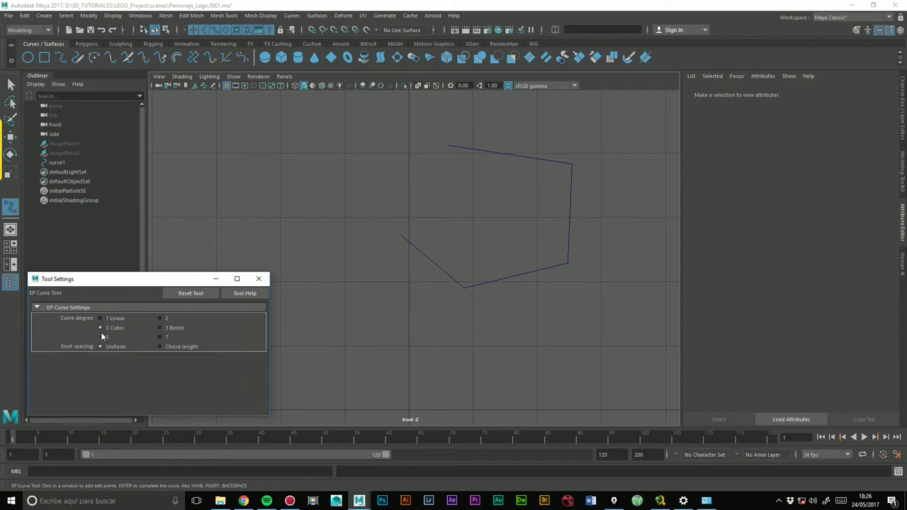
Pan the view and place ten points of a cubic spiral beside curve1
mouse_move(557, 309)
middle_mouse_down("alt")
mouse_move(528, 300)
mouse_move(490, 219)
mouse_move(416, 234)
middle_mouse_up("alt")
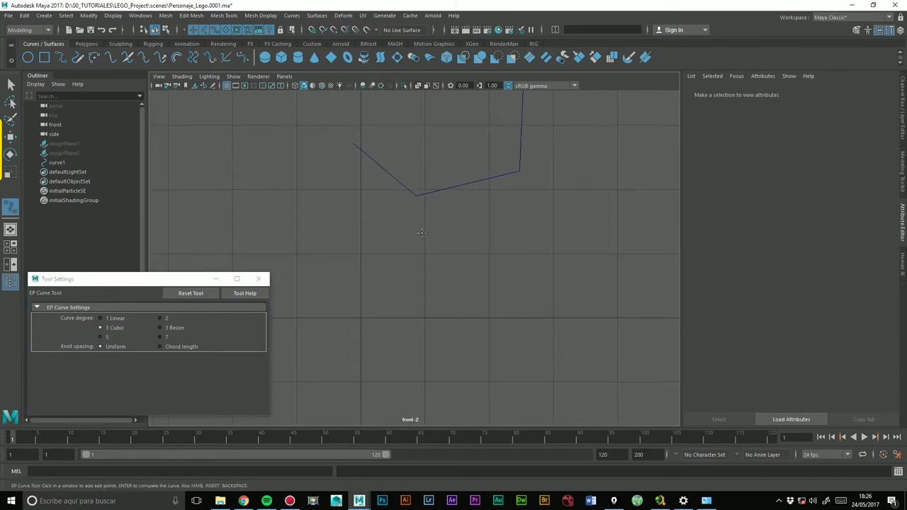
left_click(421, 232)
left_click(535, 246)
left_click(566, 306)
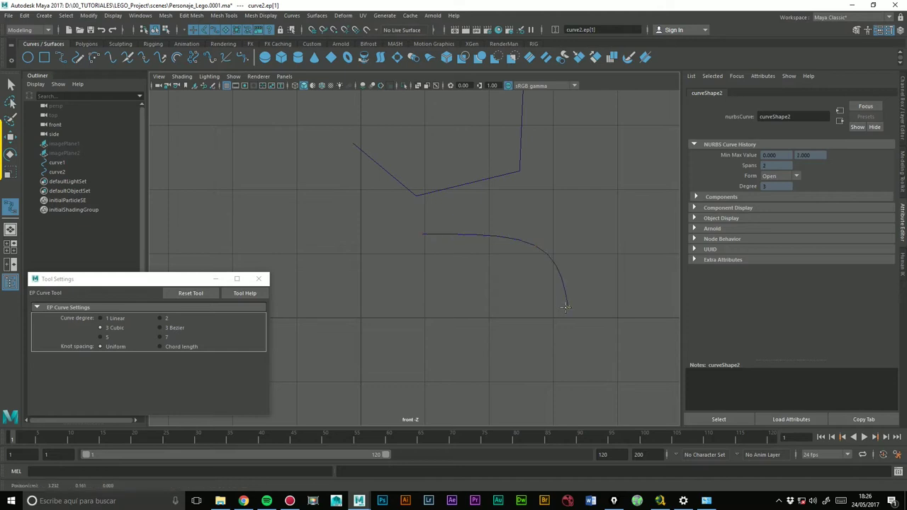
left_click(500, 360)
left_click(395, 348)
left_click(349, 309)
left_click(415, 260)
left_click(494, 271)
left_click(498, 316)
left_click(425, 328)
Finish curve2 and switch the EP Curve Tool's degree to 3 Bezier
key("Return")
key("w")
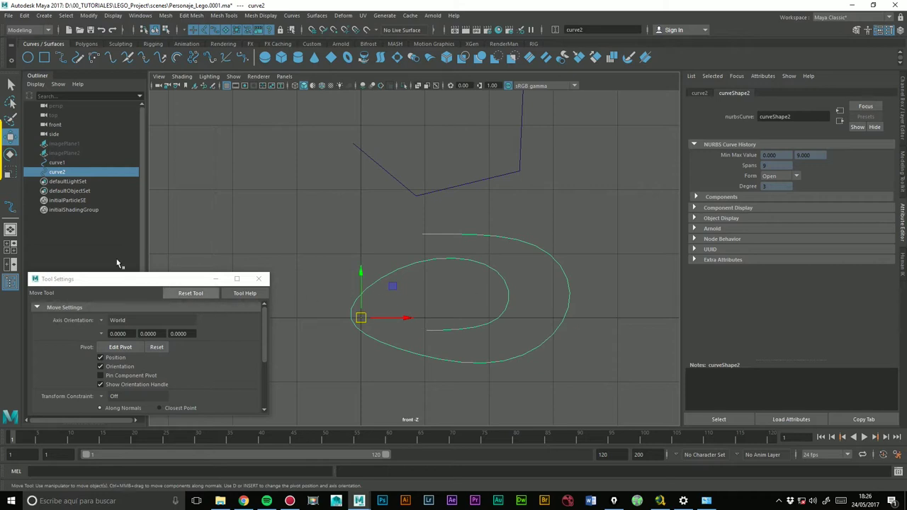
left_click(61, 56)
left_click(170, 328)
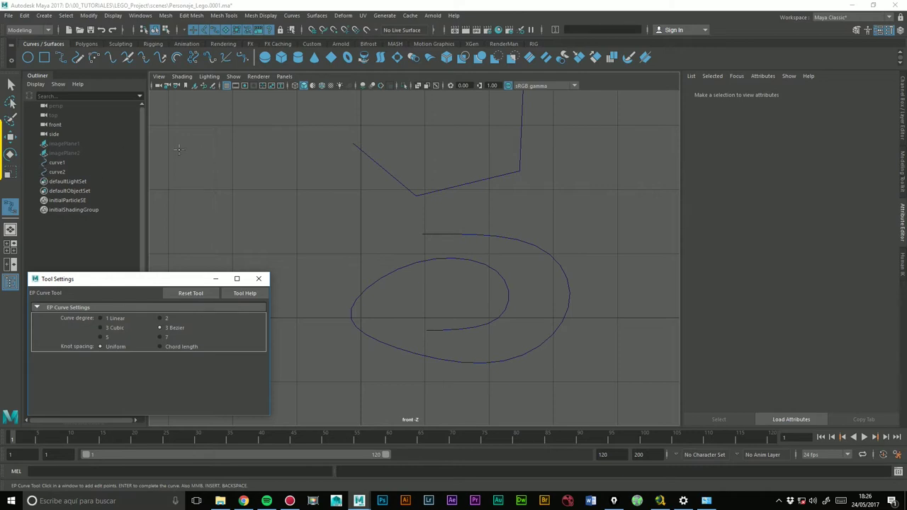
Zoom out, pan to free space, and place the outer hook points of a Bezier curve
scroll(528, 258, "down", 2)
middle_click_drag(482, 249, 483, 235, "alt")
middle_click_drag(321, 252, 372, 232, "alt")
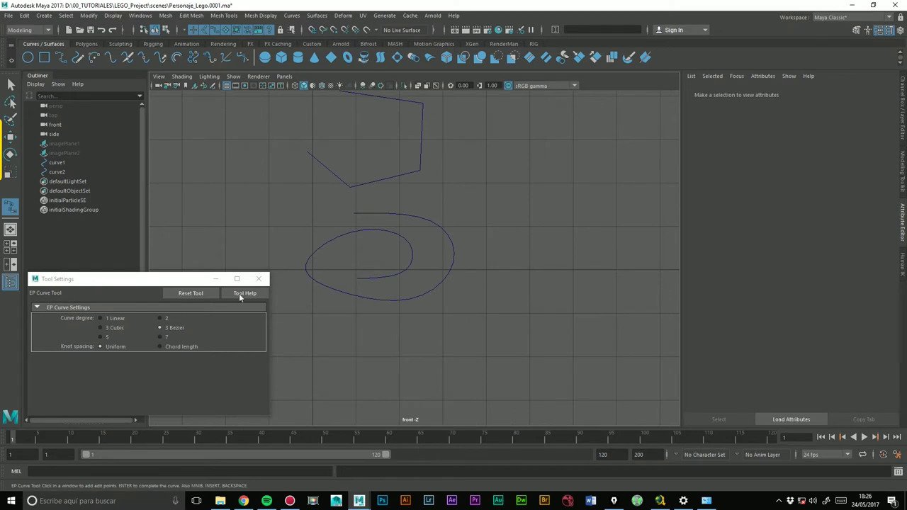
left_click(545, 177)
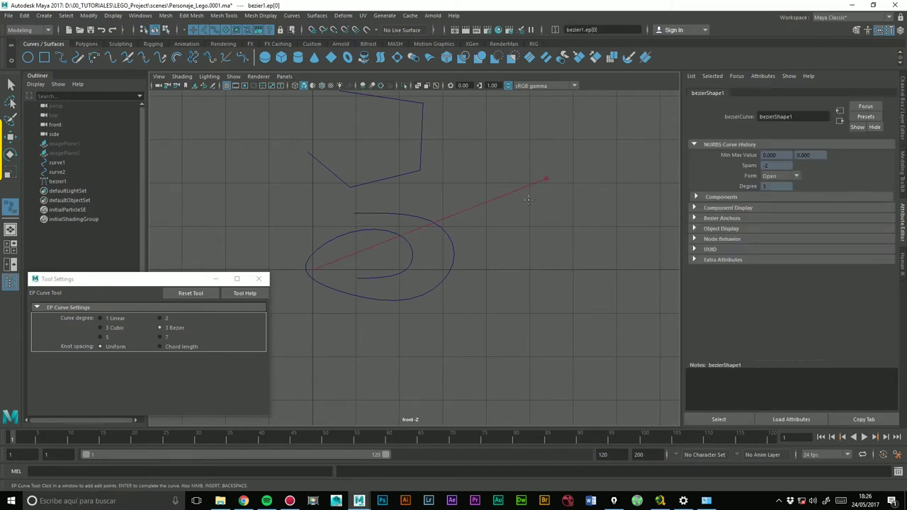
left_click(638, 212)
left_click(618, 324)
left_click(524, 303)
left_click(505, 243)
Spiral the curve inward and finish bezier1, a 22-span degree-3 Bezier spiral
left_click(560, 221)
left_click(597, 247)
left_click(585, 295)
left_click(546, 267)
key("Return")
key("w")
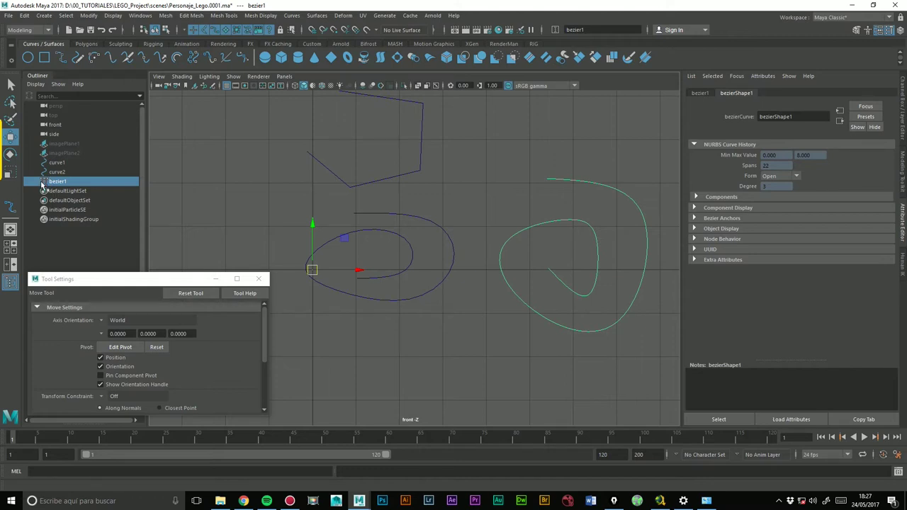
Close the Tool Settings window and select curve2
scroll(503, 162, "down", 2)
scroll(491, 170, "up", 2)
scroll(542, 155, "down", 1)
scroll(480, 164, "up", 3)
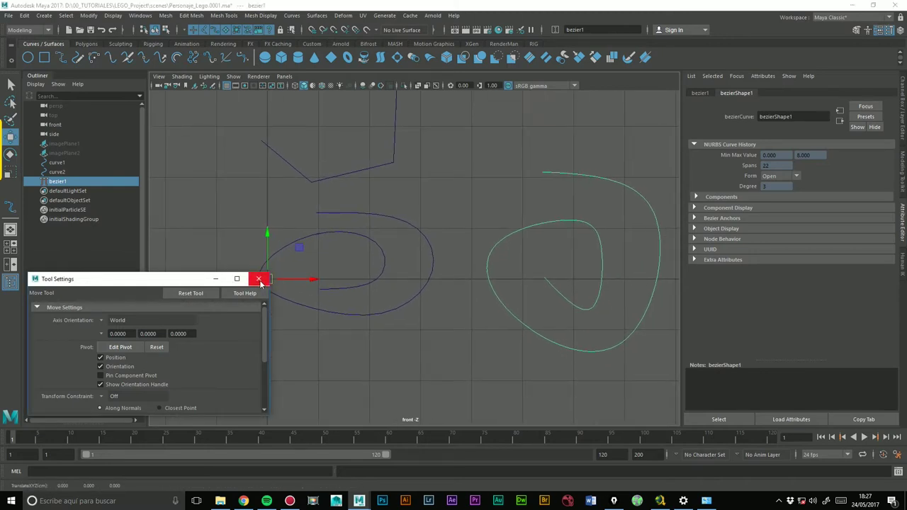
left_click(260, 279)
scroll(429, 192, "down", 1)
scroll(362, 223, "up", 2)
left_click(269, 304)
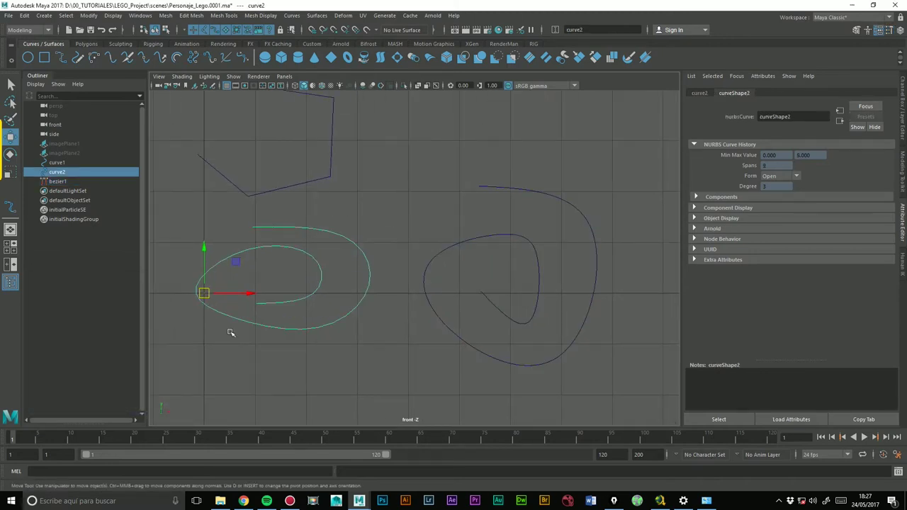
Move four of curve2's control vertices to heighten its outer arc and round its inner loop
right_click(323, 231)
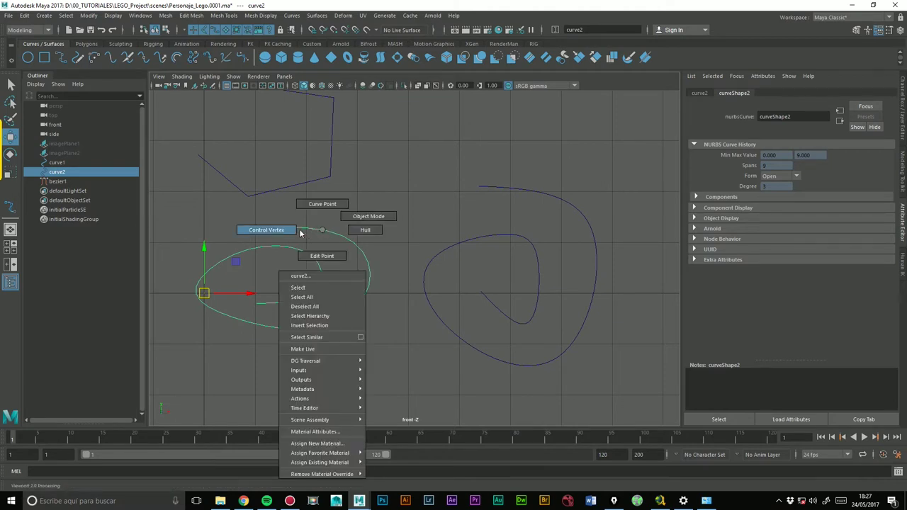
left_click(265, 232)
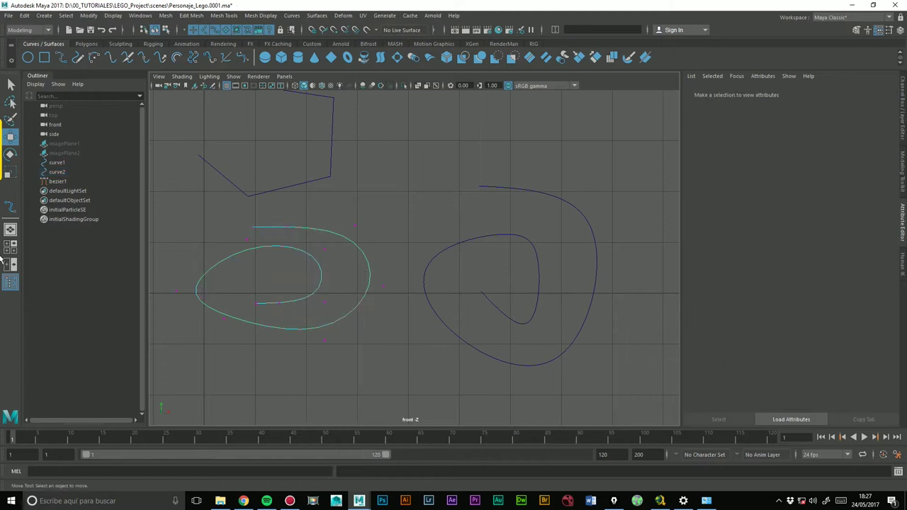
left_click(353, 226)
mouse_move(354, 225)
left_mouse_down()
mouse_move(352, 200)
mouse_move(365, 189)
left_mouse_up()
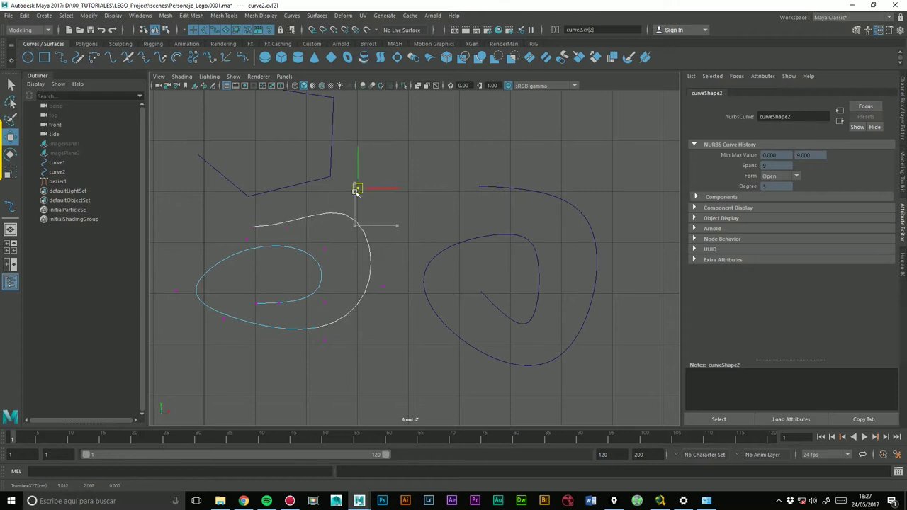
left_click(286, 226)
left_click_drag(286, 226, 278, 207)
left_click(383, 286)
left_click_drag(383, 286, 388, 318)
left_click(325, 250)
mouse_move(325, 251)
left_mouse_down()
mouse_move(279, 268)
mouse_move(300, 260)
left_mouse_up()
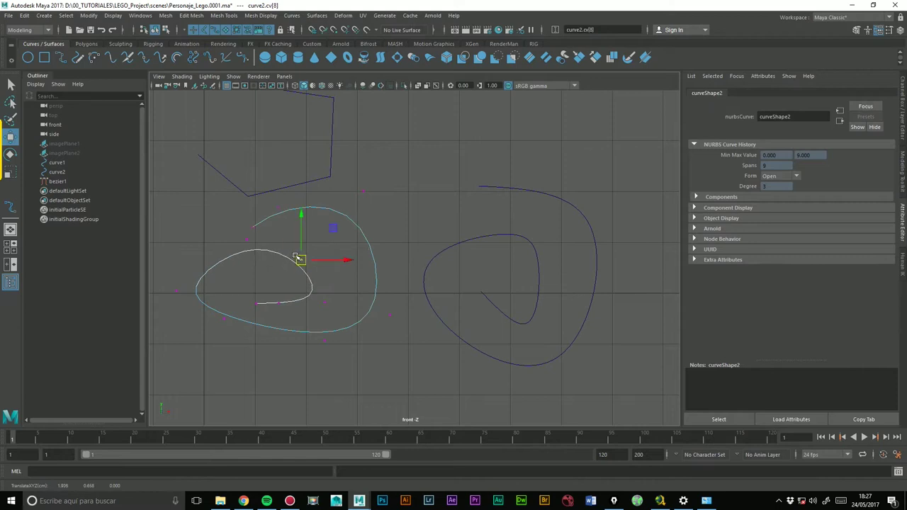
left_click(507, 220)
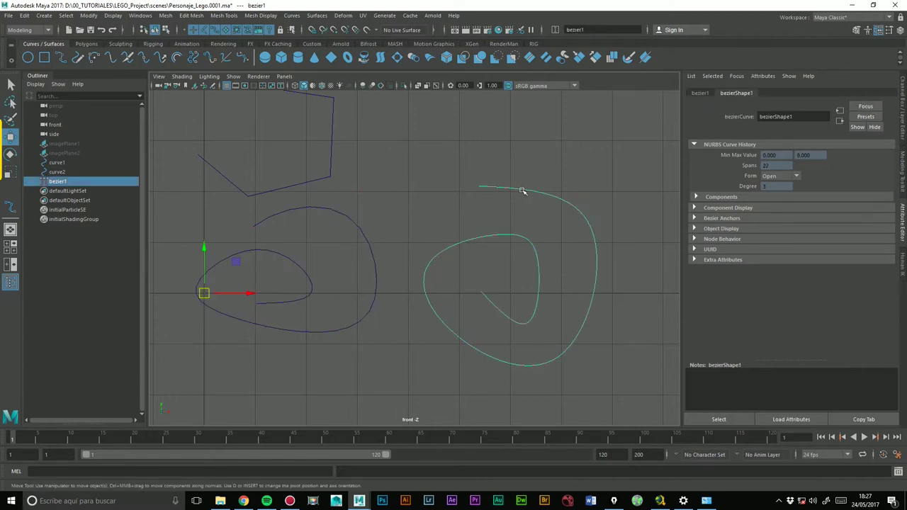
In bezier1's control vertex mode, adjust the right-side anchor's upper and lower tangent handles
right_click(522, 191)
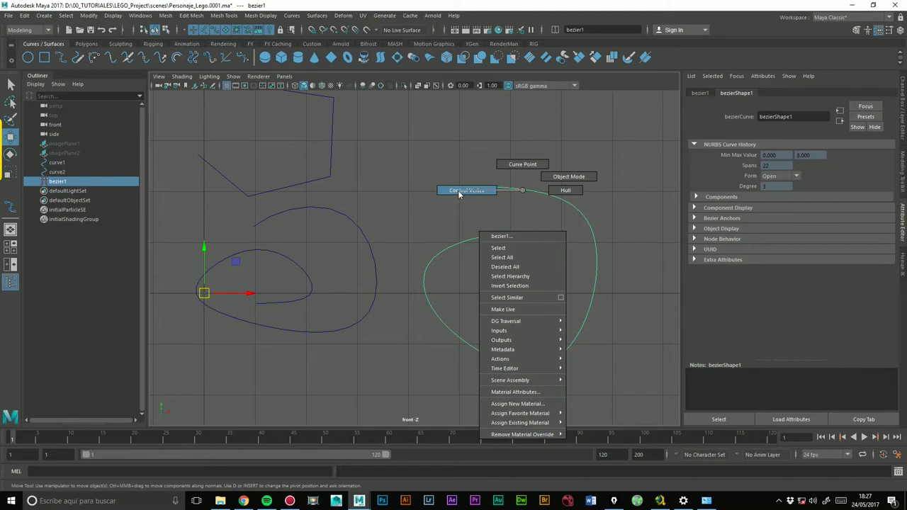
left_click(459, 191)
left_click(590, 227)
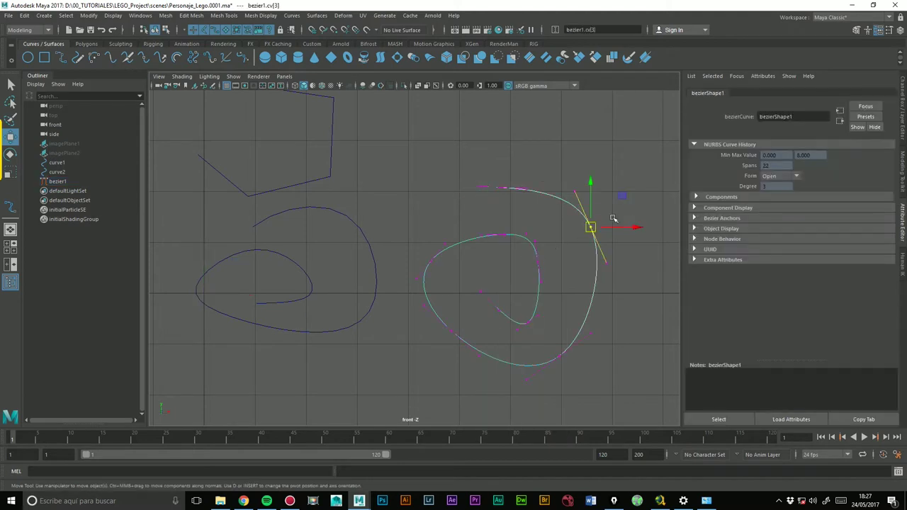
left_click_drag(608, 215, 587, 227)
left_click(575, 190)
middle_click_drag(570, 202, 572, 200)
left_click_drag(618, 253, 577, 279)
middle_click_drag(602, 263, 607, 278)
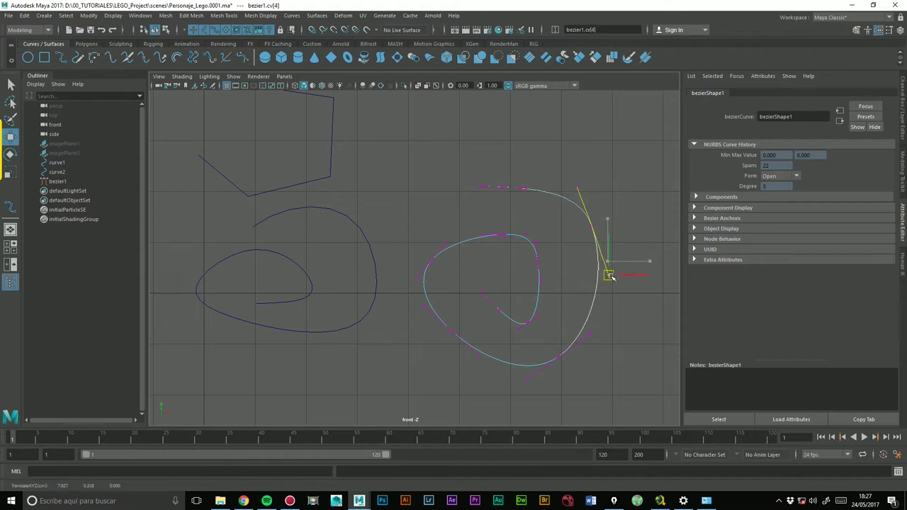
Nudge the lower and upper handles, undo the last move, and select the middle anchor
left_click(590, 335)
middle_click_drag(590, 333, 591, 330)
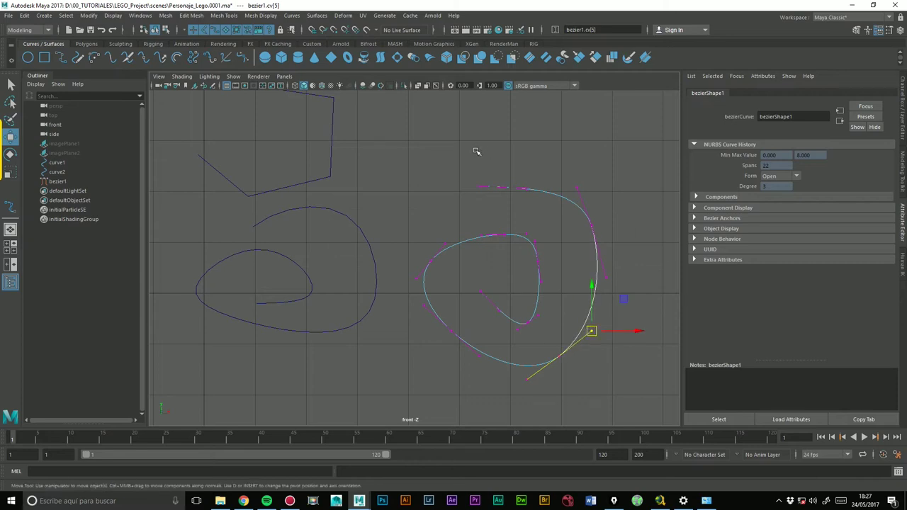
left_click(577, 188)
mouse_move(577, 188)
left_mouse_down()
mouse_move(528, 200)
mouse_move(579, 183)
left_mouse_up()
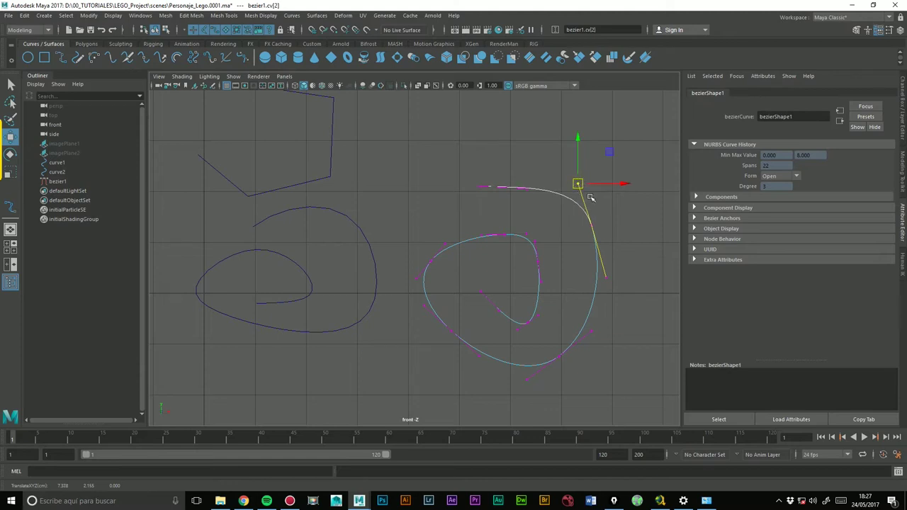
key("ctrl+z")
key("ctrl+z")
key("ctrl+z")
left_click(606, 276)
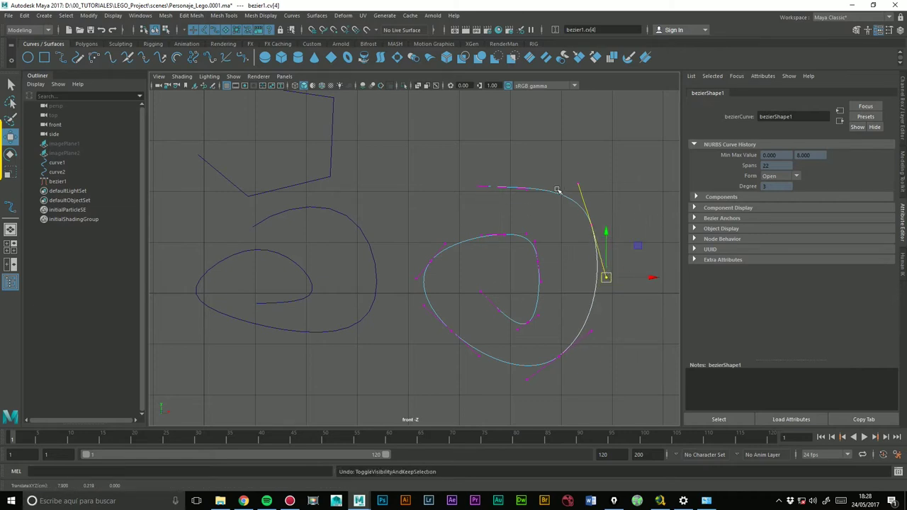
key("Left")
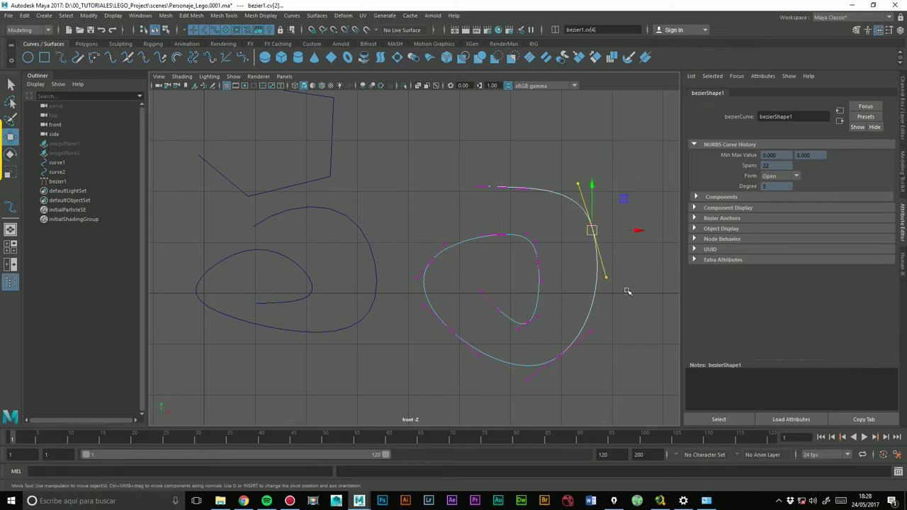
right_click(592, 234)
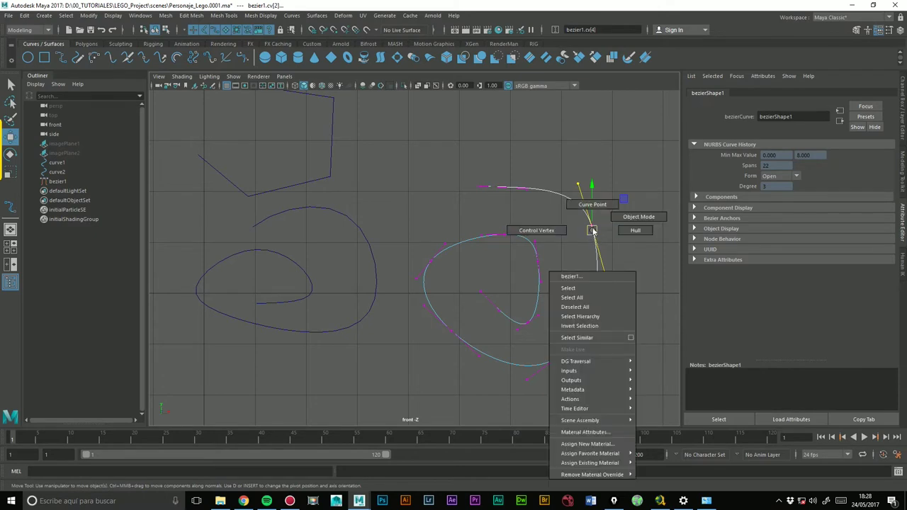
Smooth the selected anchor's tangents, then reshape its handle and move the anchor down-right
right_click(592, 232, "shift")
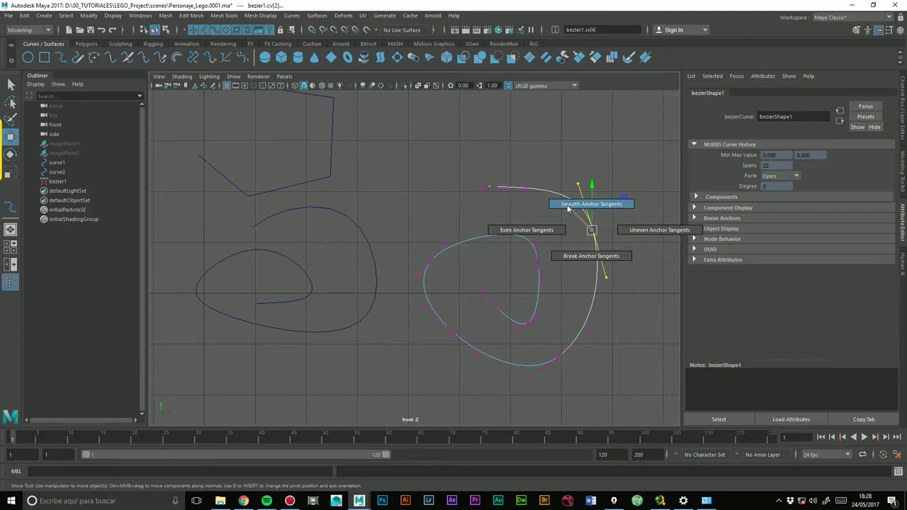
left_click(580, 206)
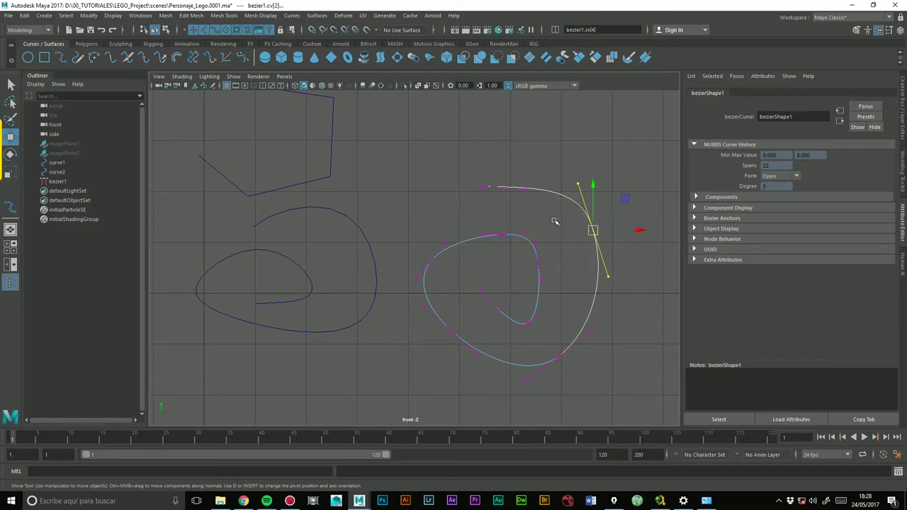
left_click(621, 270)
left_click(607, 276)
mouse_move(607, 276)
left_mouse_down()
mouse_move(571, 281)
mouse_move(611, 267)
mouse_move(615, 241)
left_mouse_up()
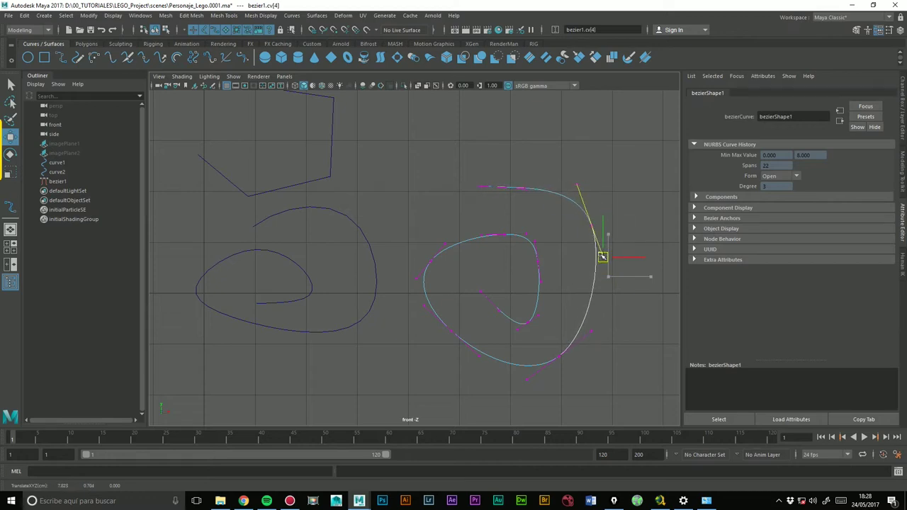
left_click_drag(595, 253, 608, 263)
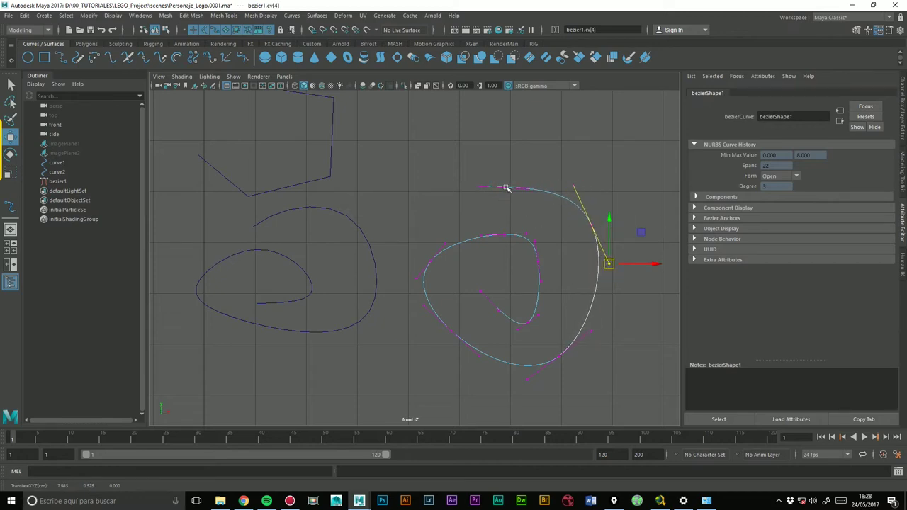
Pull the top anchor's tangent down, then break tangents on the next anchor and reshape it
left_click(526, 189)
mouse_move(526, 188)
left_mouse_down()
mouse_move(527, 235)
mouse_move(540, 240)
left_mouse_up()
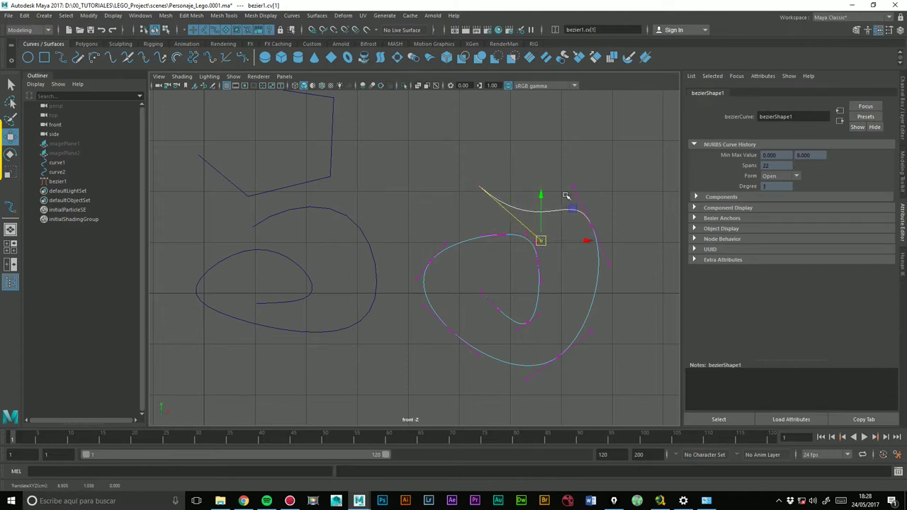
left_click(573, 186)
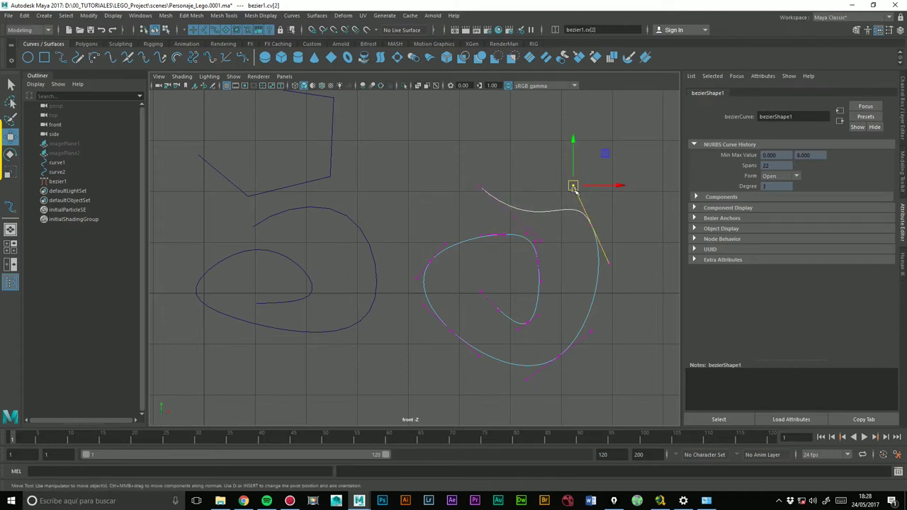
right_click(574, 186, "shift")
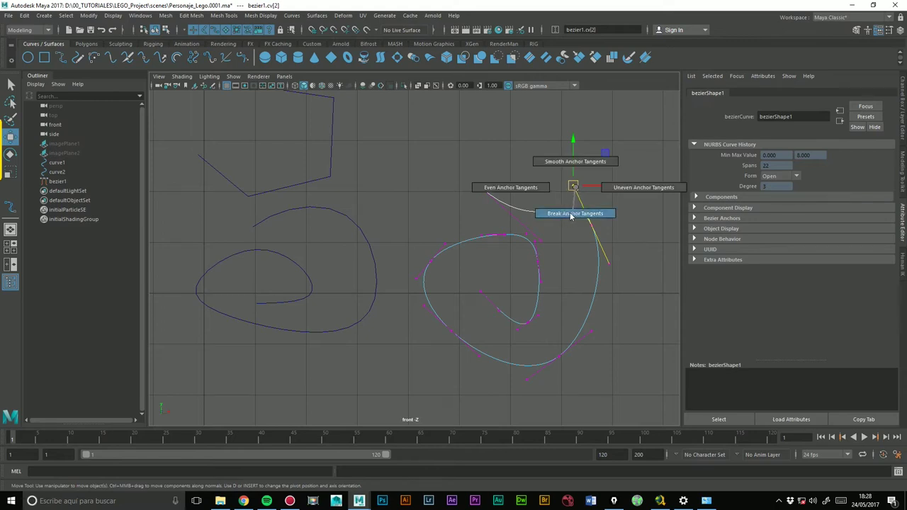
left_click(571, 213)
left_click(583, 189)
mouse_move(582, 177)
left_mouse_down()
mouse_move(563, 197)
mouse_move(604, 204)
mouse_move(542, 194)
mouse_move(572, 192)
mouse_move(559, 188)
mouse_move(573, 182)
left_mouse_up()
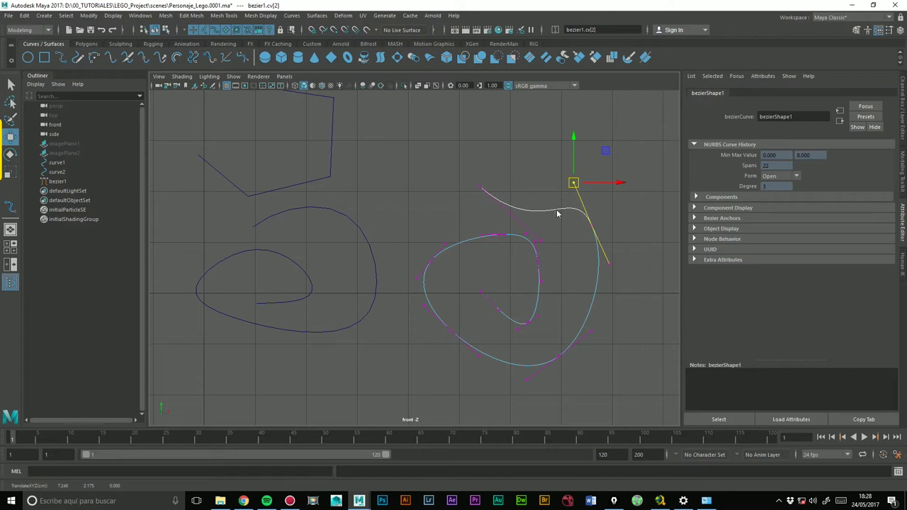
Return bezier1 to object mode, shift the view up, and select the left and right curves
right_click_drag(556, 214, 601, 199)
left_click(609, 187)
middle_click_drag(423, 218, 430, 203, "alt")
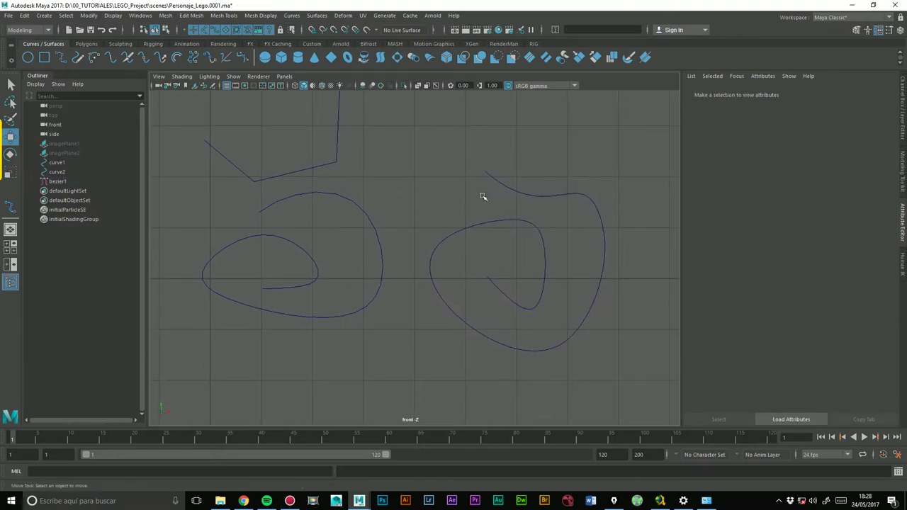
left_click(265, 302)
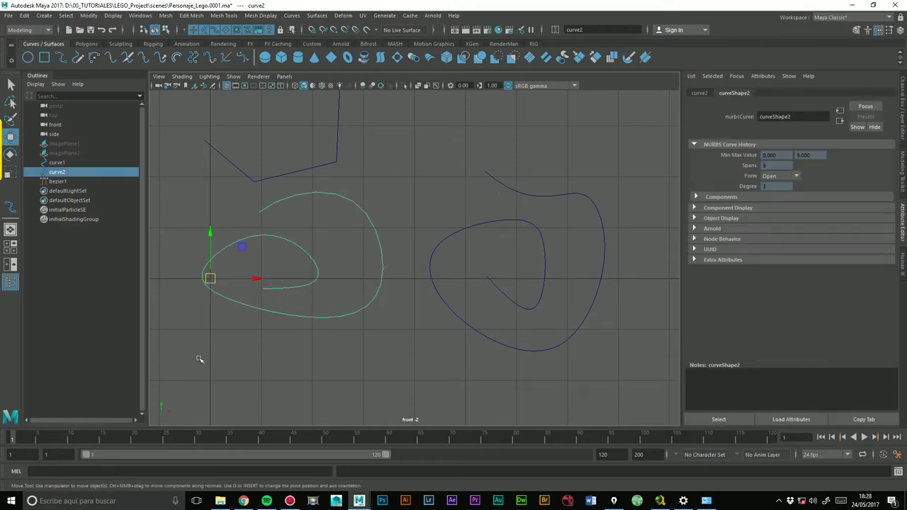
left_click(536, 190)
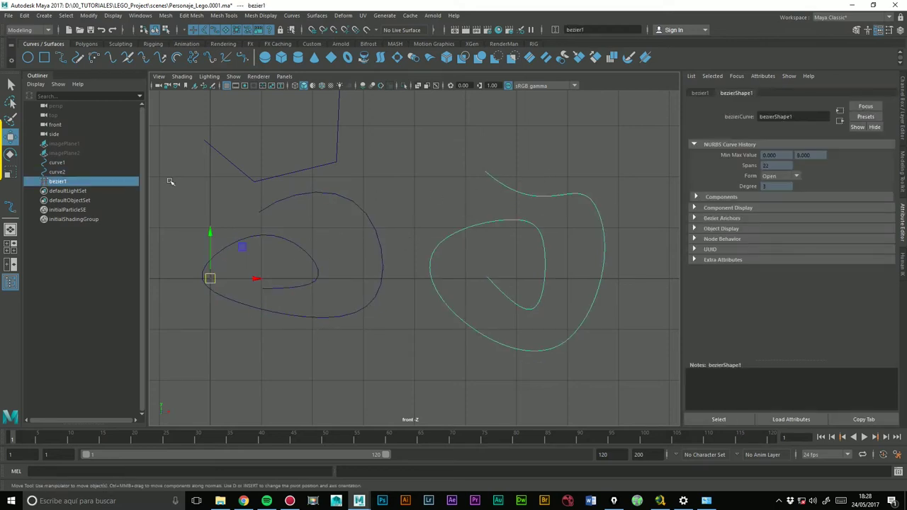
Convert curve2 from NURBS to Bezier and move one of its control points
left_click(63, 171)
left_click(61, 184)
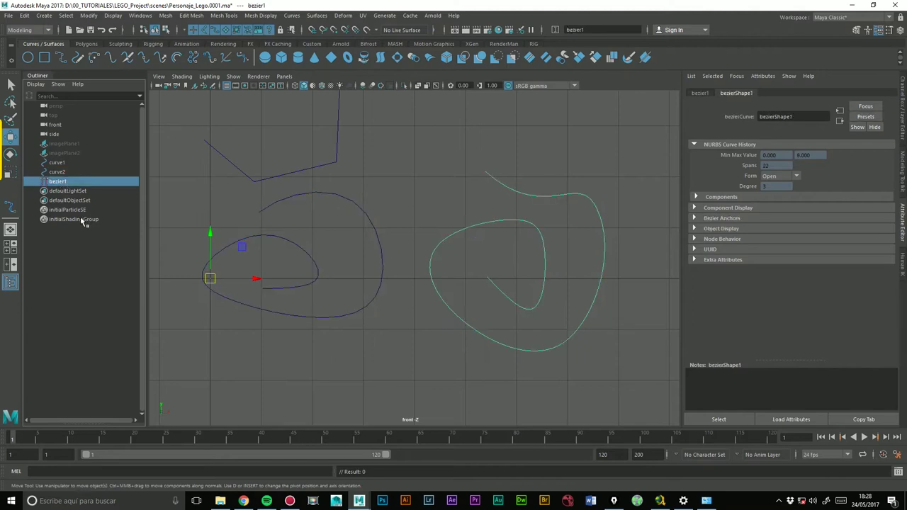
left_click(56, 171)
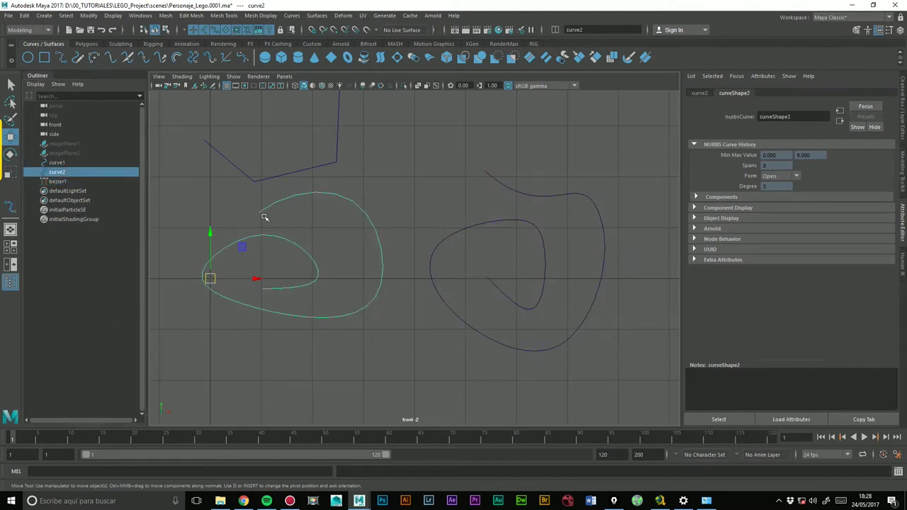
right_click(343, 196, "shift")
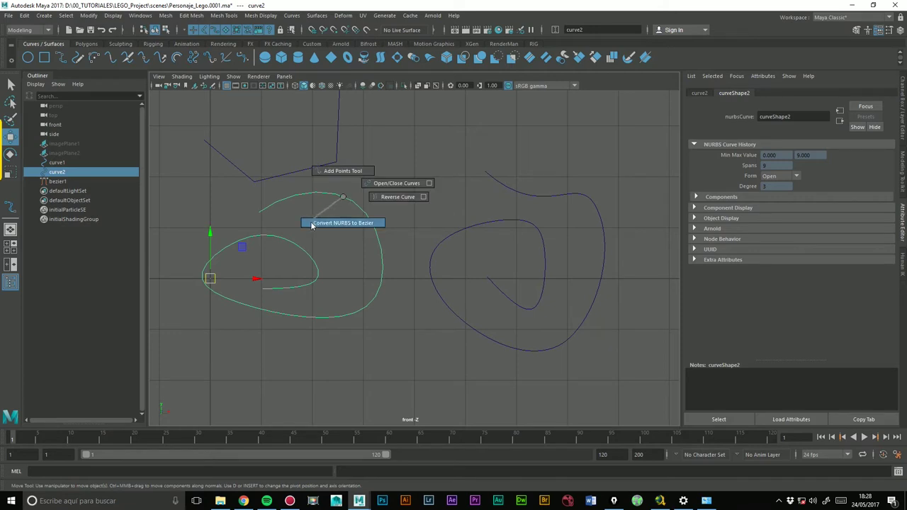
mouse_move(342, 199)
right_mouse_down("shift")
mouse_move(354, 224)
mouse_move(305, 214)
right_mouse_up("shift")
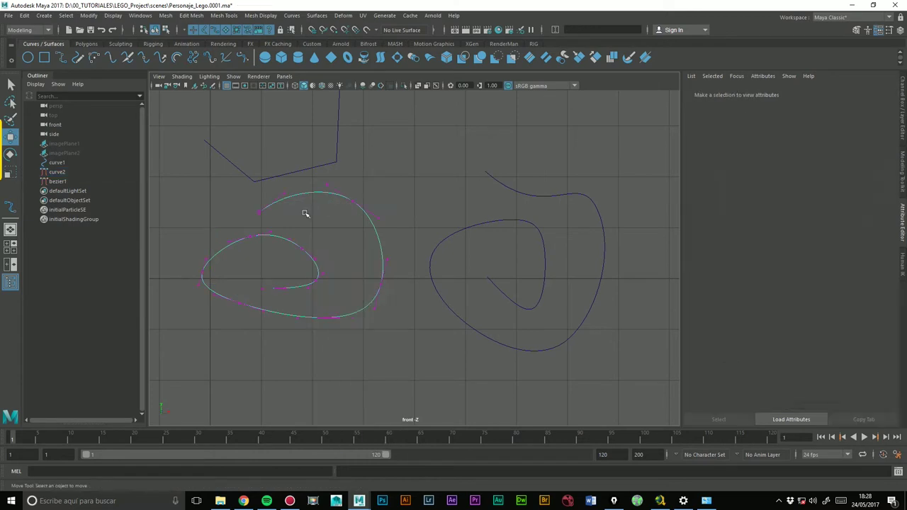
left_click(351, 201)
left_click_drag(350, 201, 383, 217)
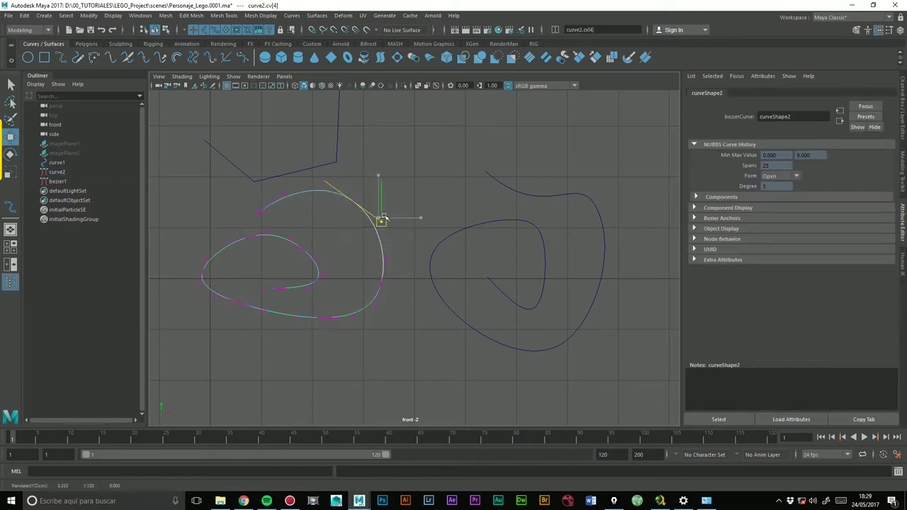
Convert bezier1 to NURBS and test moving its control vertices, undoing the last move
left_click(494, 222)
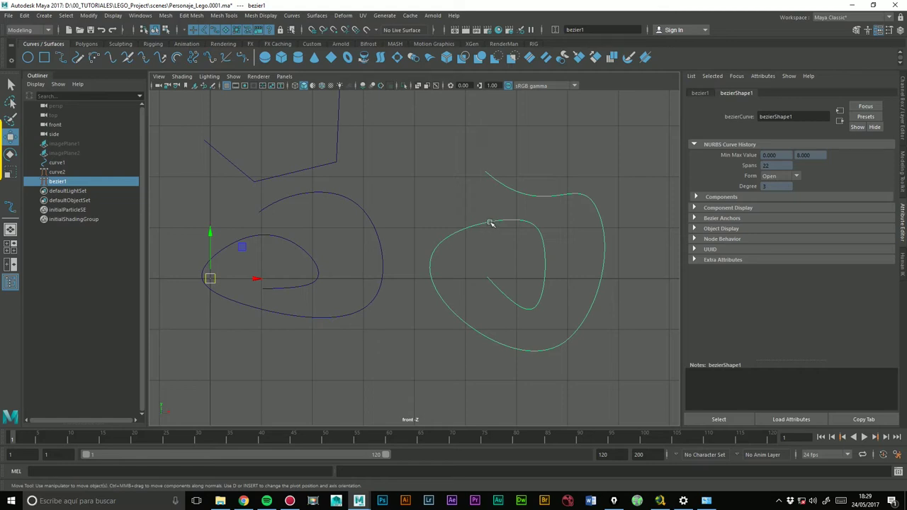
right_click(486, 222, "shift")
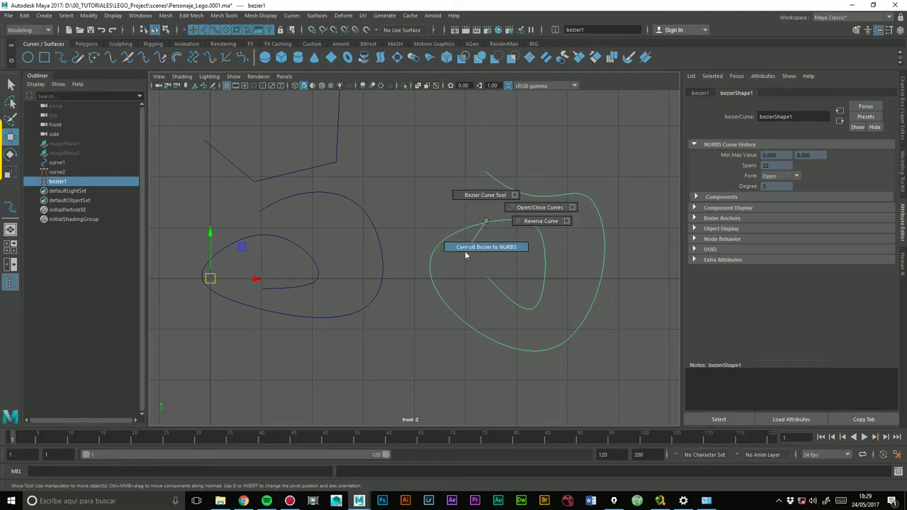
mouse_move(483, 225)
right_mouse_down("shift")
mouse_move(502, 250)
mouse_move(457, 224)
right_mouse_up("shift")
left_click(486, 221)
left_click_drag(486, 221, 477, 243)
key("w")
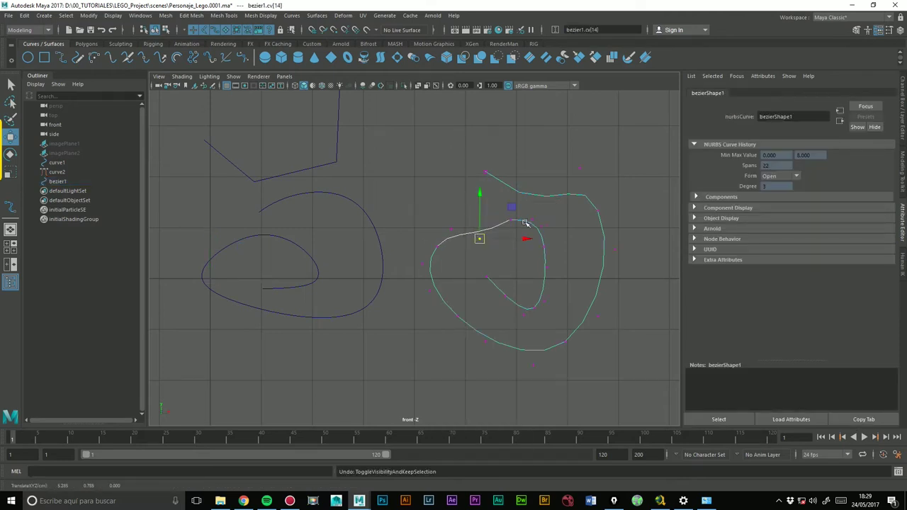
left_click(451, 228)
left_click_drag(449, 229, 455, 219)
key("ctrl+z")
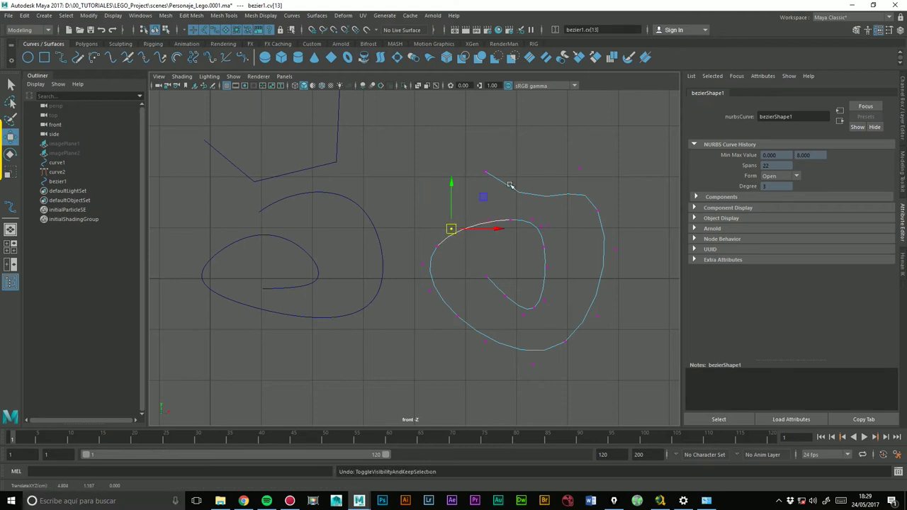
Delete the right practice curve and select the left one
right_click_drag(526, 194, 572, 177)
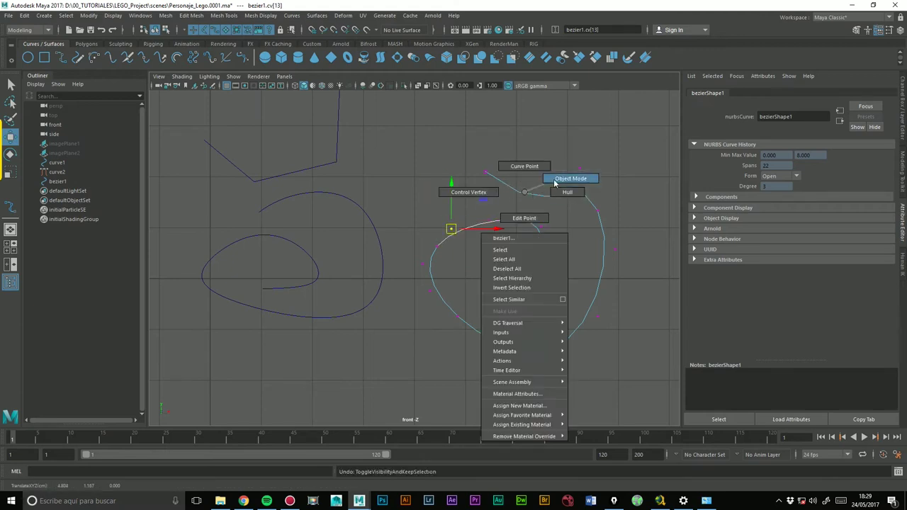
key("Delete")
left_click(279, 283)
Delete the leftover practice curves, including curve1
key("Delete")
left_click_drag(301, 146, 347, 196)
key("Delete")
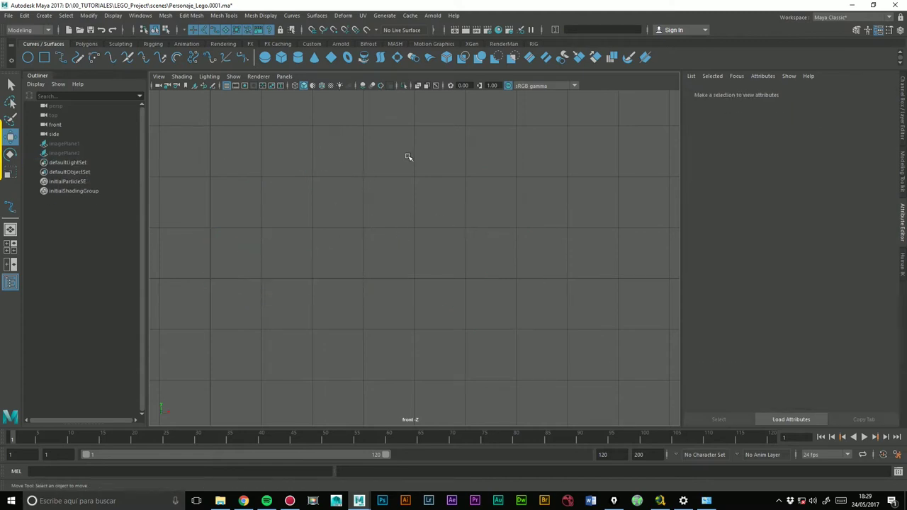
Unhide the front LEGO blueprint, zoom to the head, and draw a vertical curve down its centre line
left_click(71, 143)
key("h")
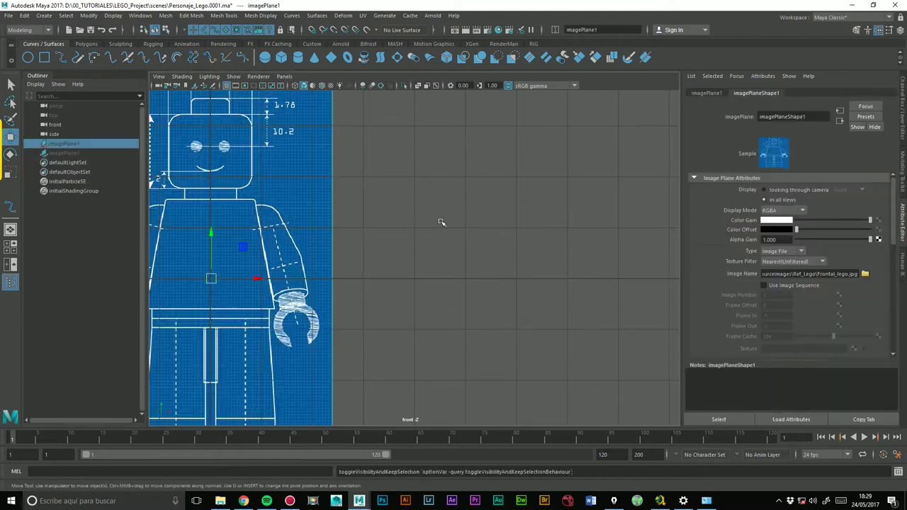
key("f")
scroll(429, 234, "up", 2)
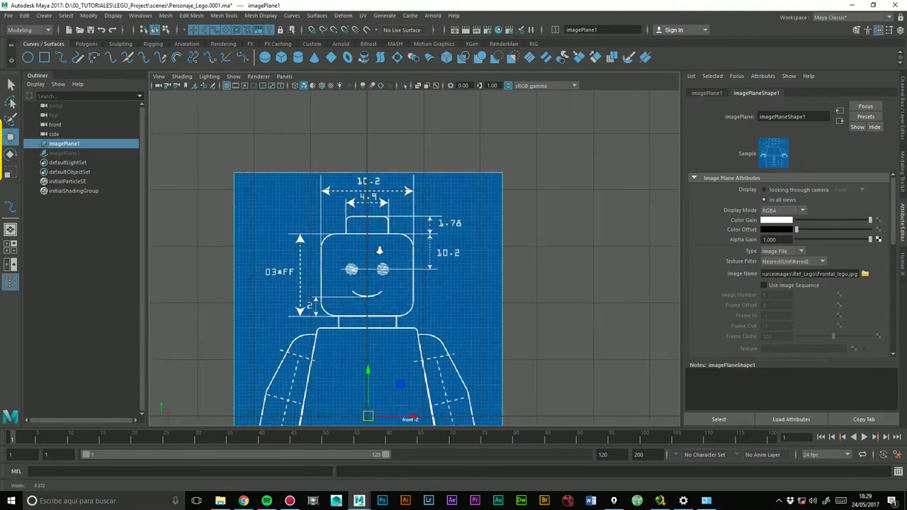
scroll(430, 234, "up", 4)
scroll(430, 234, "up", 3)
scroll(486, 204, "down", 2)
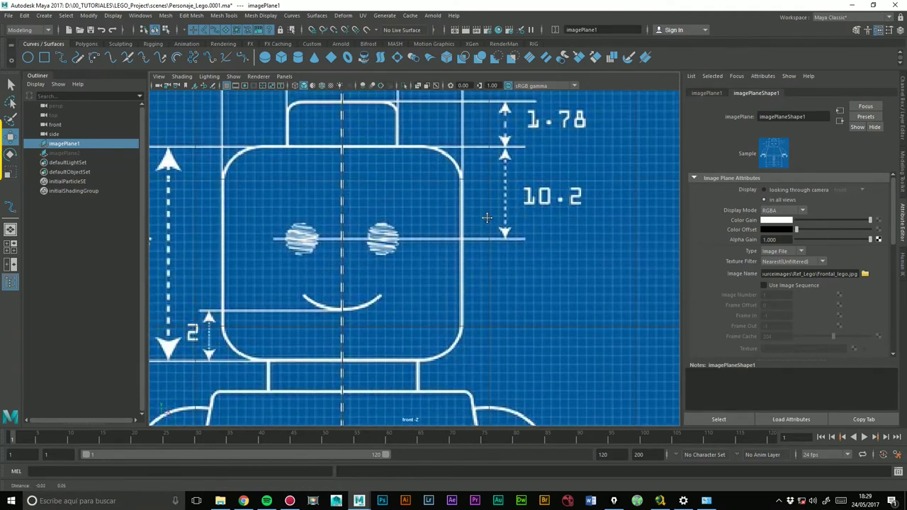
scroll(496, 215, "up", 2)
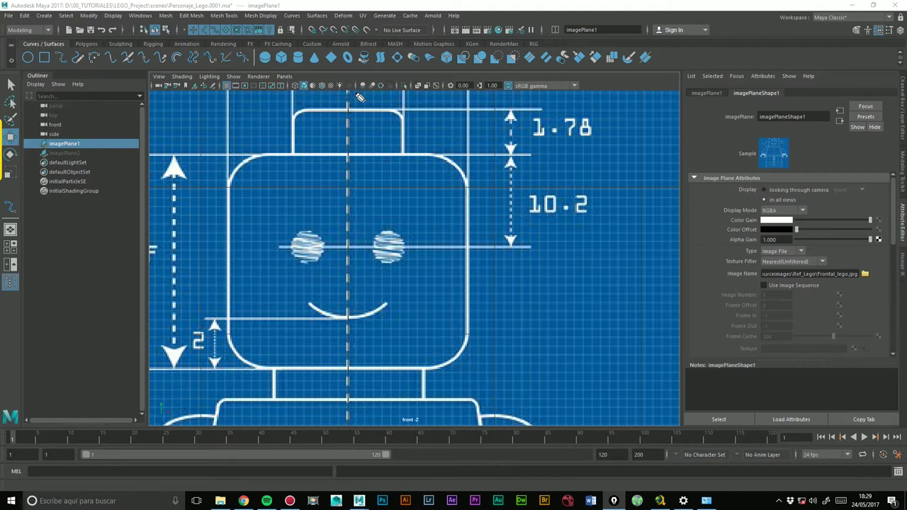
left_click_drag(347, 151, 348, 379)
key("alt+space")
key("Escape")
key("space")
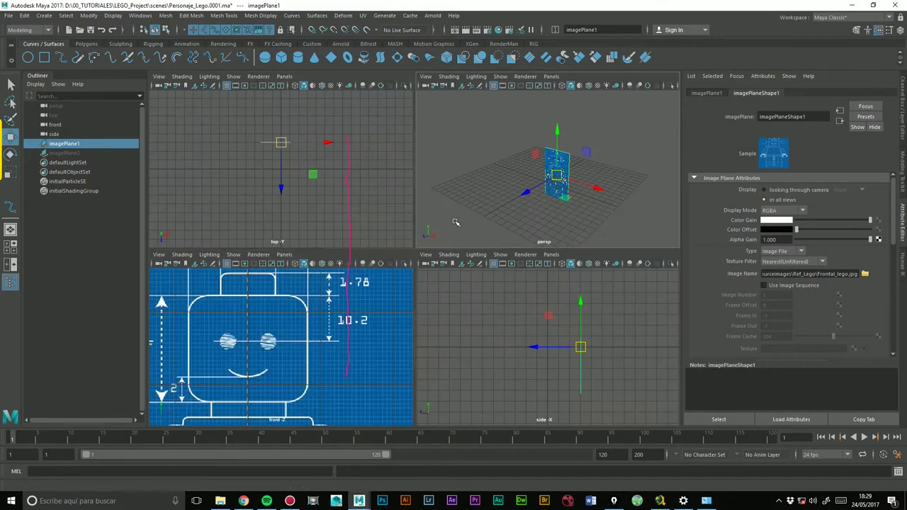
key("space")
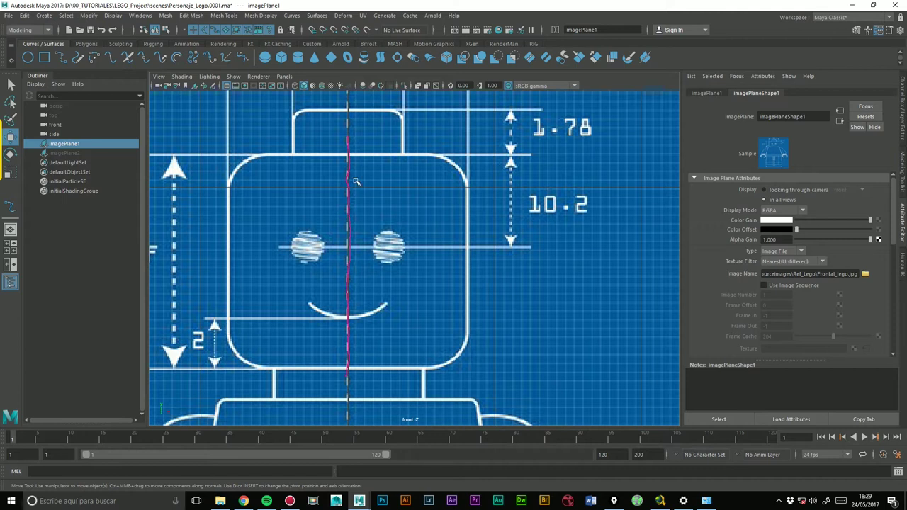
key("space")
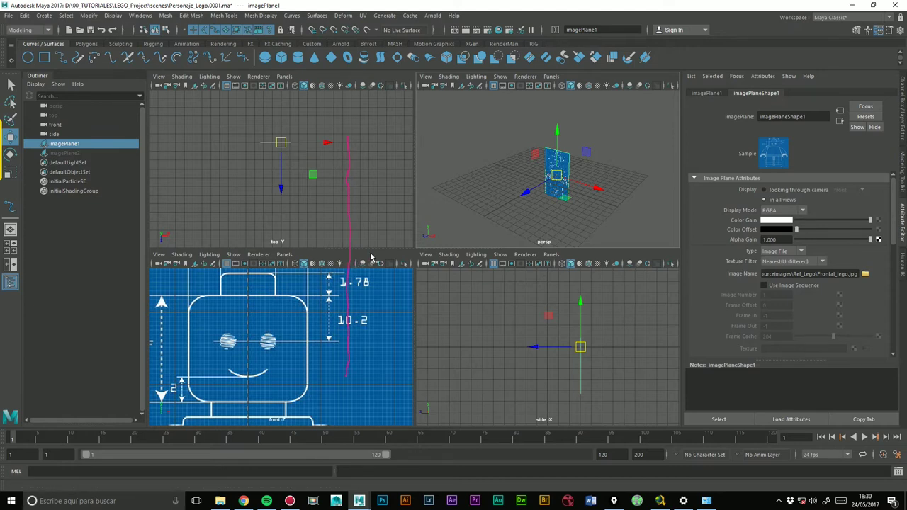
key("space")
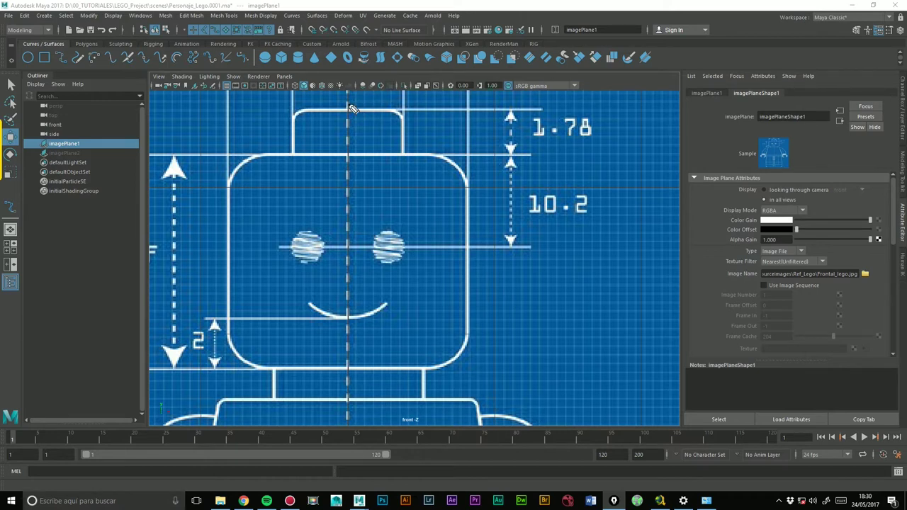
mouse_move(348, 110)
left_mouse_down()
mouse_move(395, 111)
mouse_move(465, 202)
left_mouse_up()
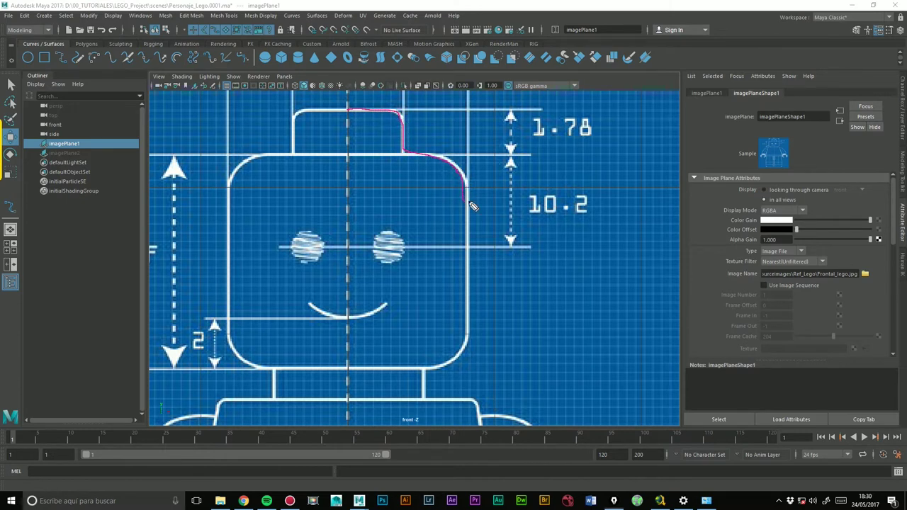
mouse_move(345, 404)
left_mouse_down()
mouse_move(425, 397)
mouse_move(422, 375)
mouse_move(450, 360)
mouse_move(461, 330)
mouse_move(467, 207)
mouse_move(459, 206)
left_mouse_up()
left_click(346, 401)
left_click(346, 110)
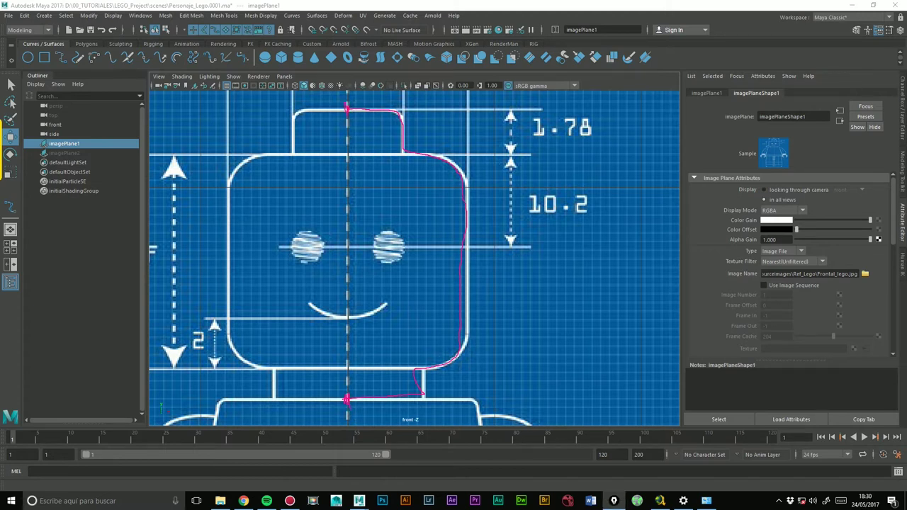
key("Delete")
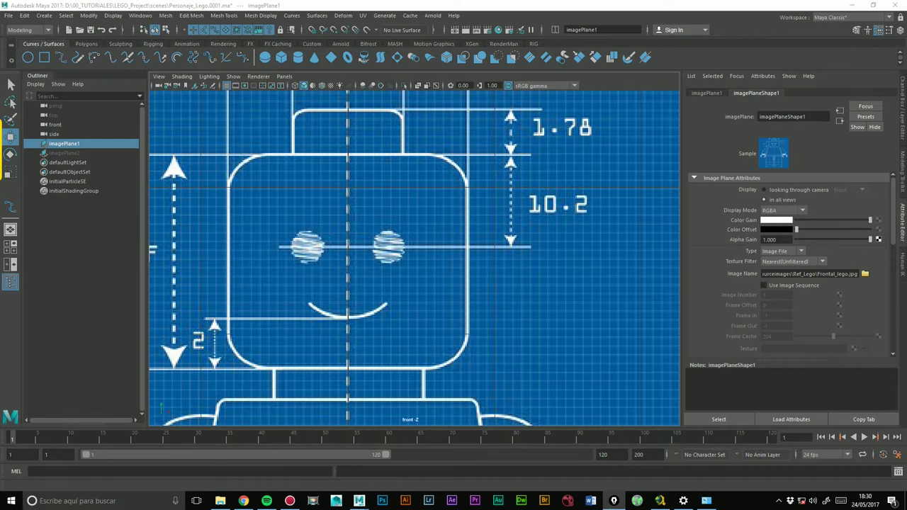
With a cubic EP curve, trace from the stud top centre around the stud to the head's top corner
double_click(61, 58)
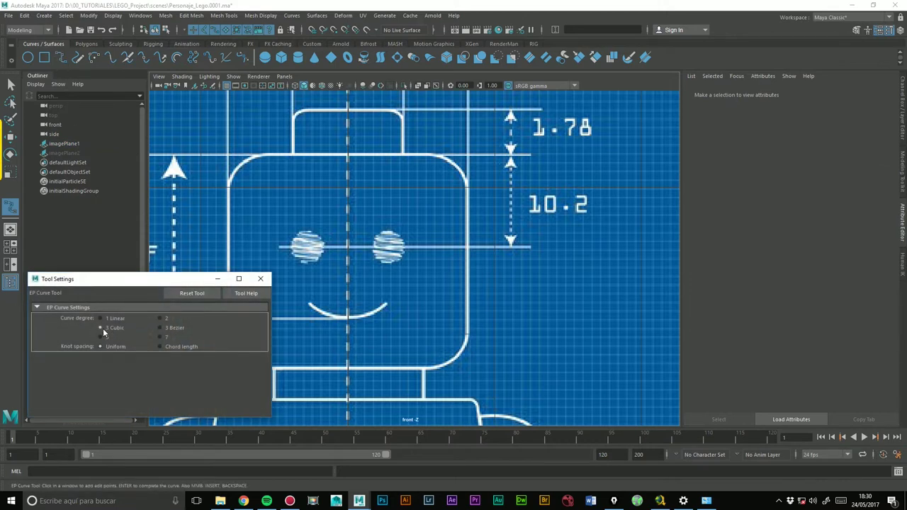
left_click(260, 279)
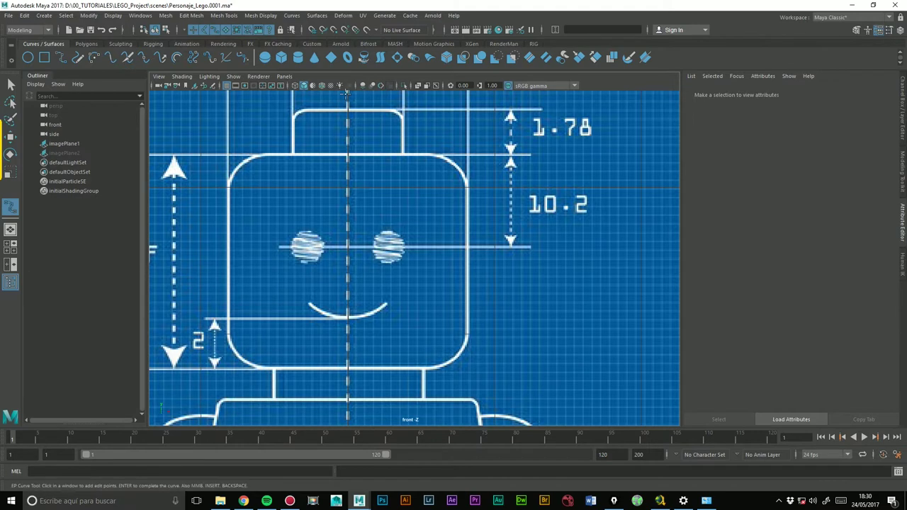
scroll(375, 142, "up", 5)
middle_click_drag(405, 166, 412, 240, "alt")
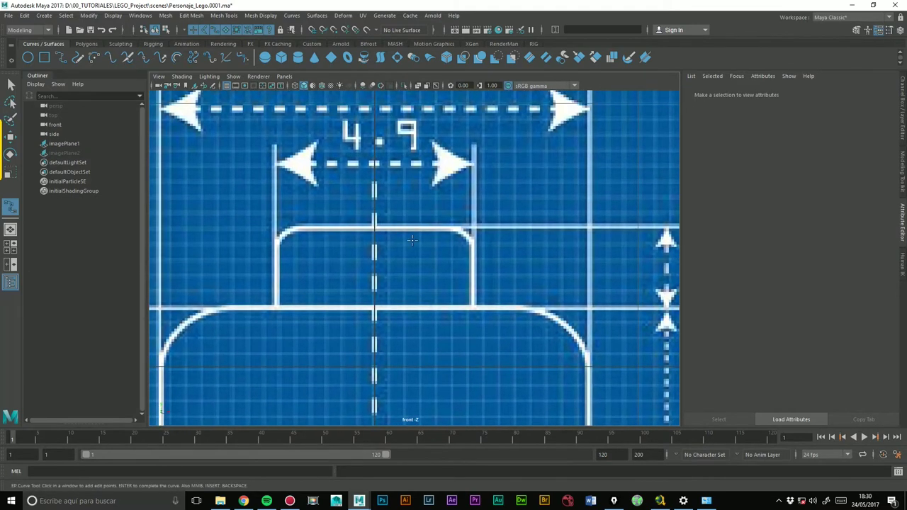
left_click(376, 225)
left_click(459, 229)
left_click(472, 241)
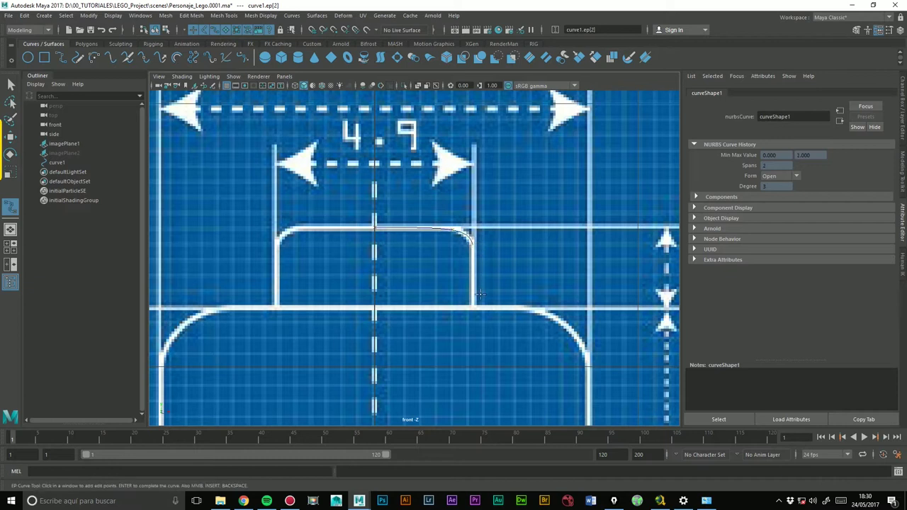
left_click(473, 307)
left_click(526, 308)
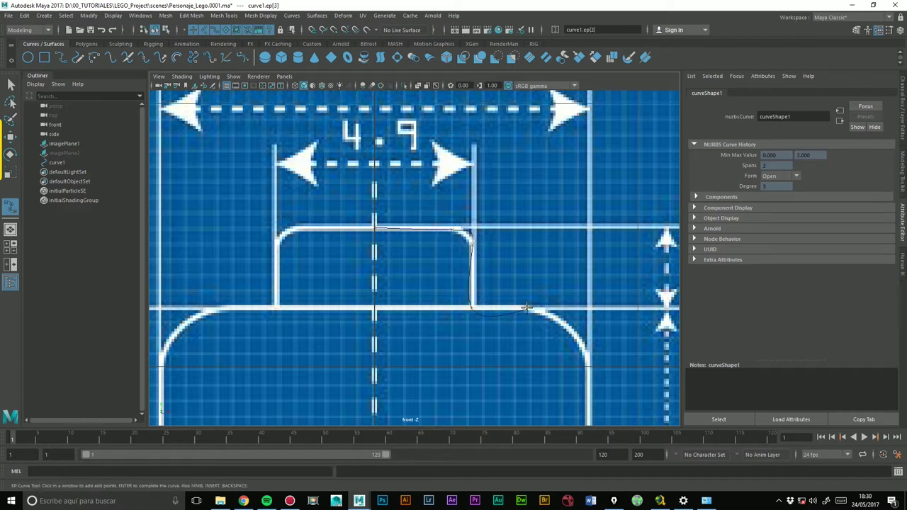
left_click(586, 360)
Continue the curve down the head's right side and neck, ending on the centre line
middle_click_drag(587, 309, 486, 56, "alt")
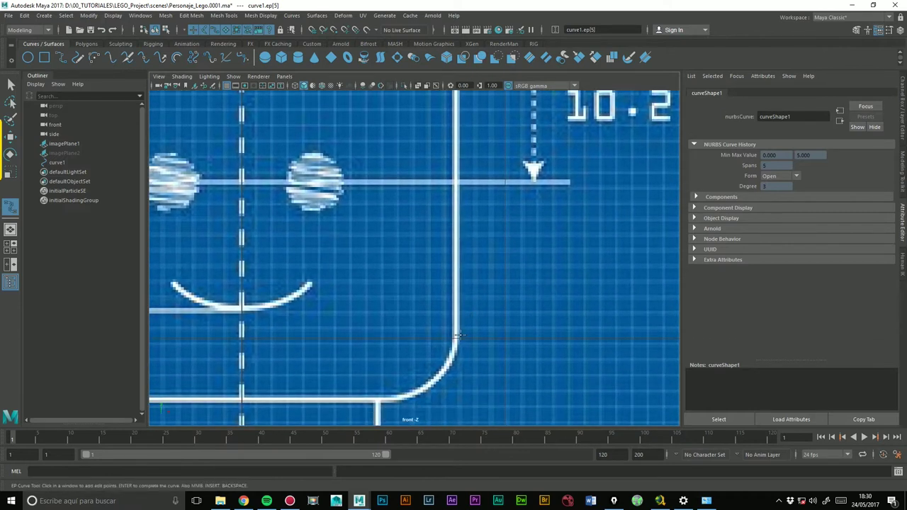
left_click(454, 340)
left_click(397, 398)
middle_click_drag(397, 398, 417, 265, "alt")
left_click(395, 267)
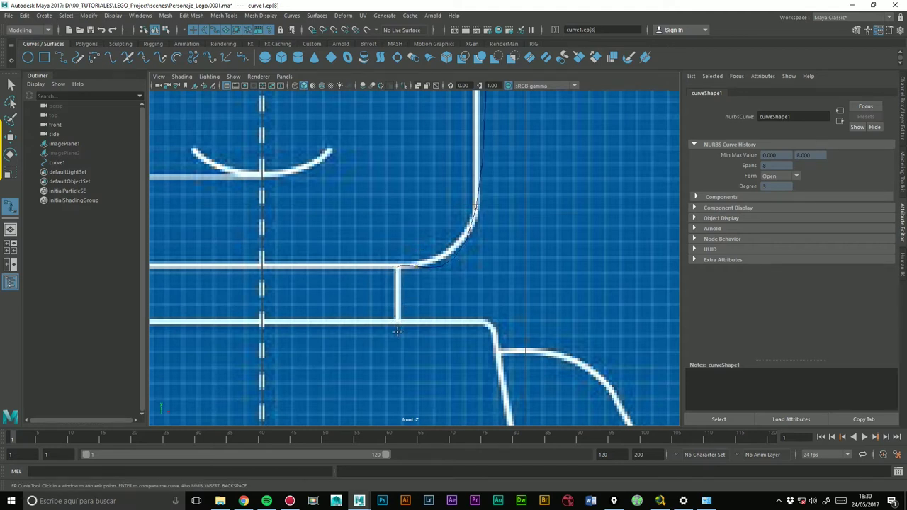
left_click(397, 334)
left_click(376, 352)
left_click(262, 361)
Finish the curve and toggle the blueprint's visibility to check the traced outline
key("w")
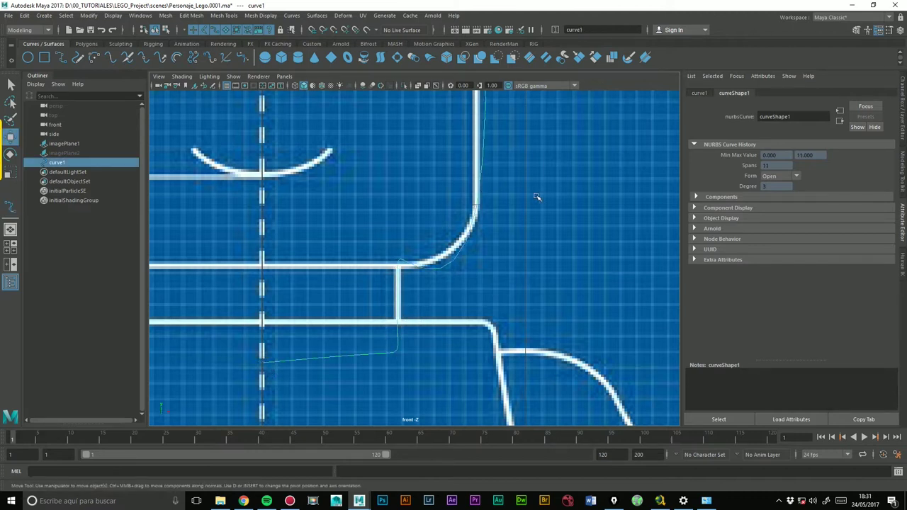
scroll(536, 197, "down", 5)
scroll(536, 197, "up", 1)
left_click(66, 146)
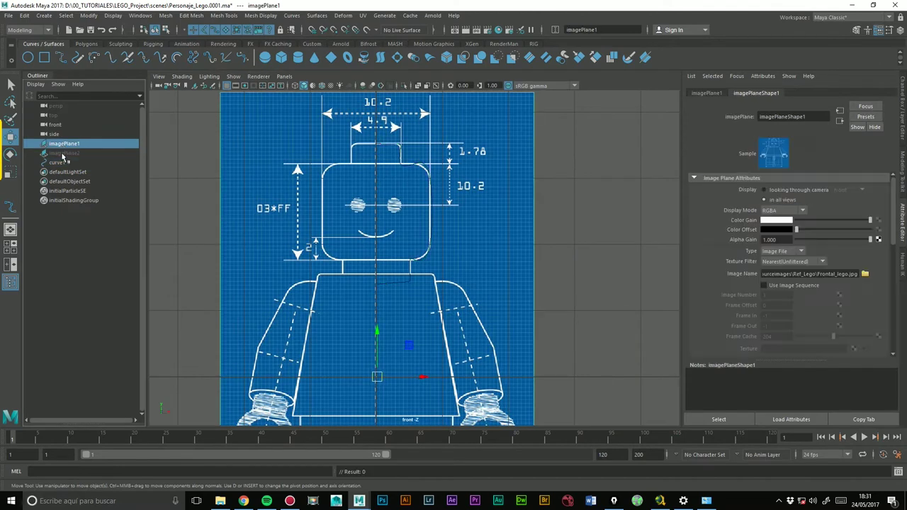
key("h")
left_click(416, 172)
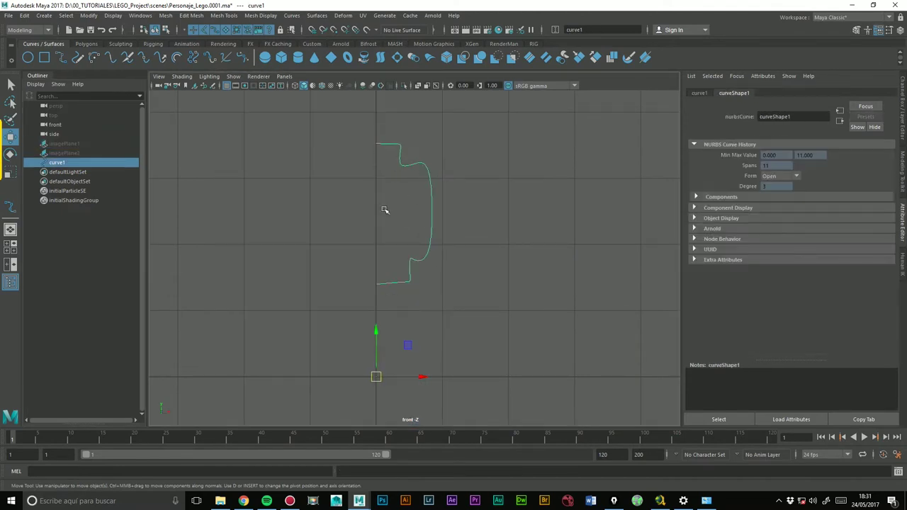
key("h")
key("h")
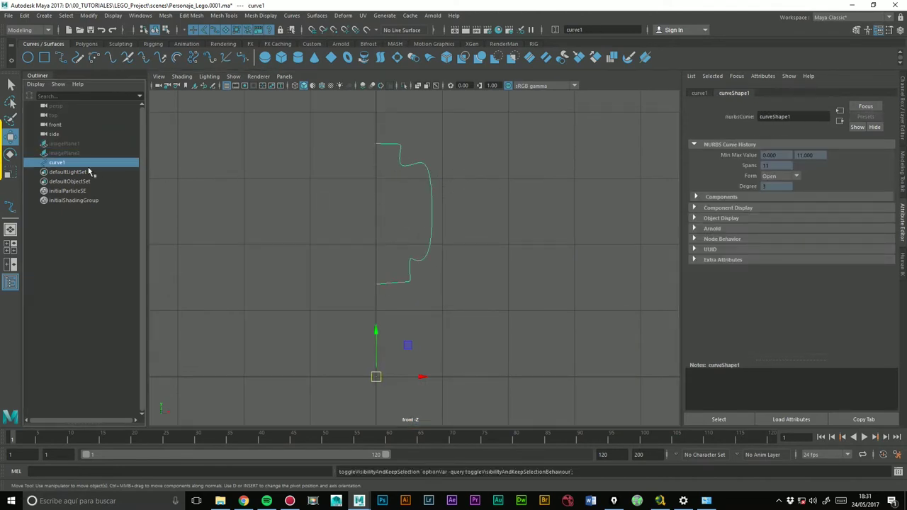
left_click(71, 146)
key("h")
Zoom to the stud corner and convert curve1 from NURBS to a Bezier curve
right_click_drag(356, 168, 597, 251, "alt")
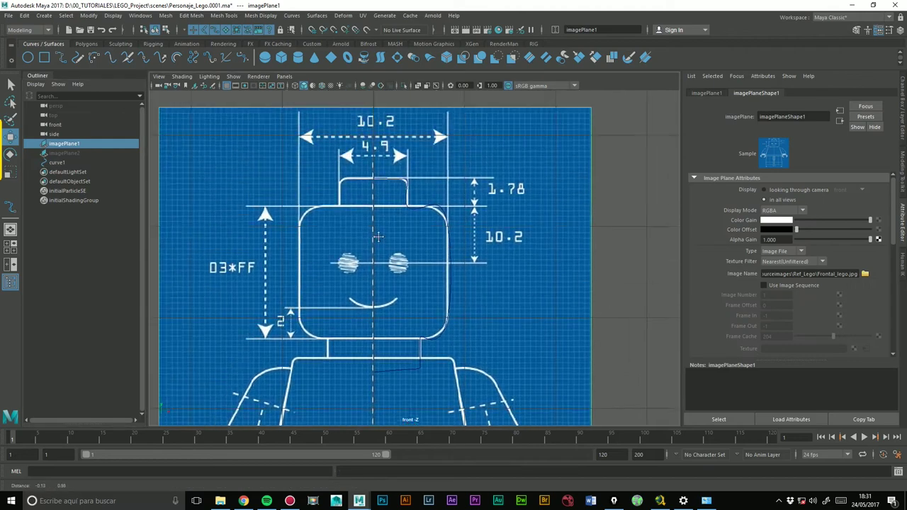
middle_click_drag(597, 251, 400, 195, "alt")
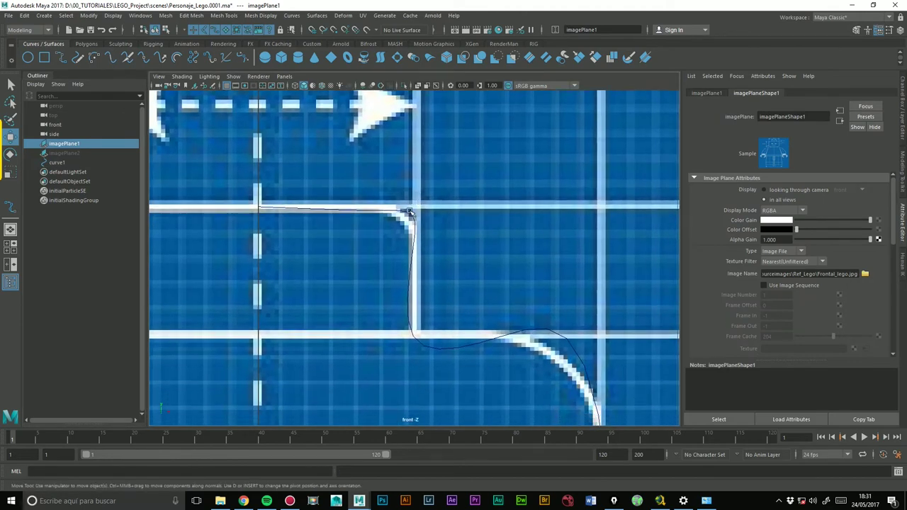
left_click(409, 211)
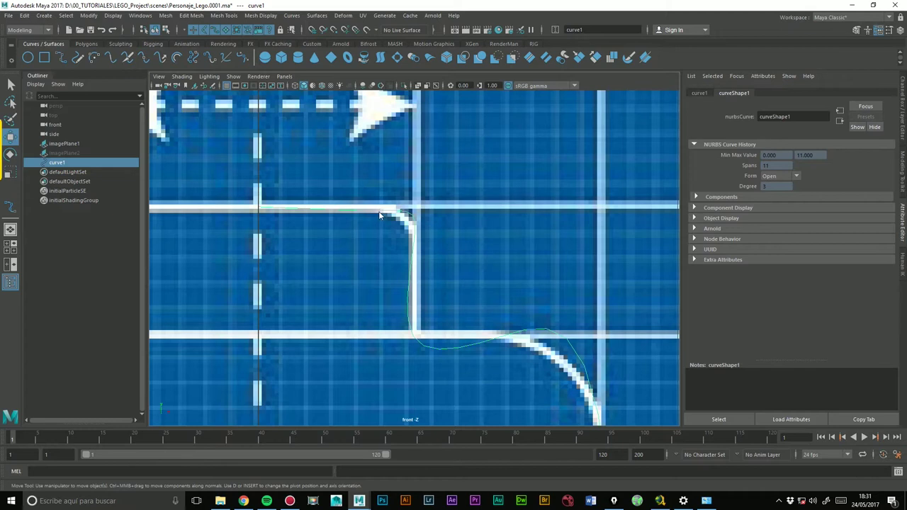
right_click(380, 215)
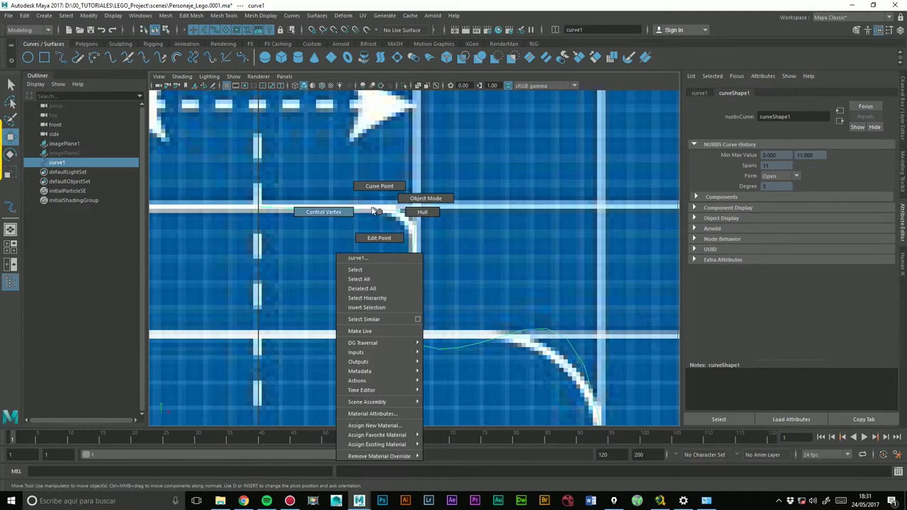
left_click(373, 211)
right_click(377, 209, "ctrl")
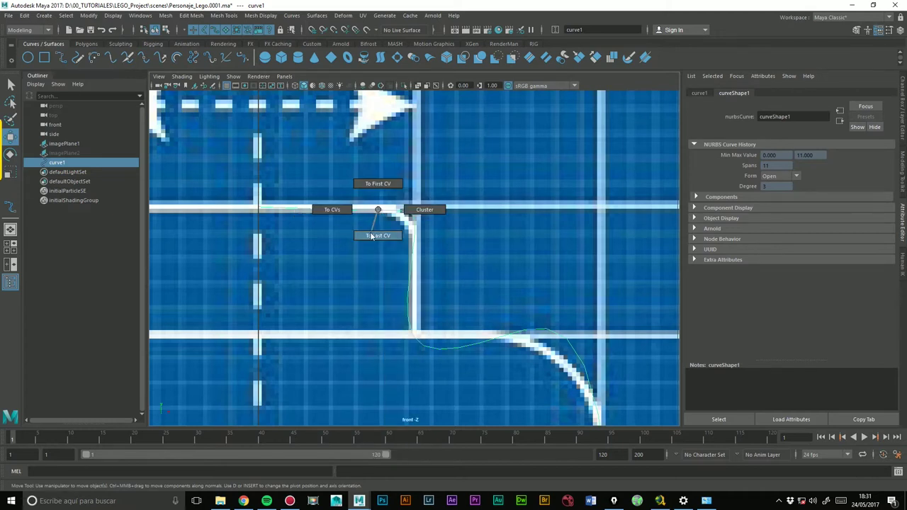
right_click(374, 212, "shift")
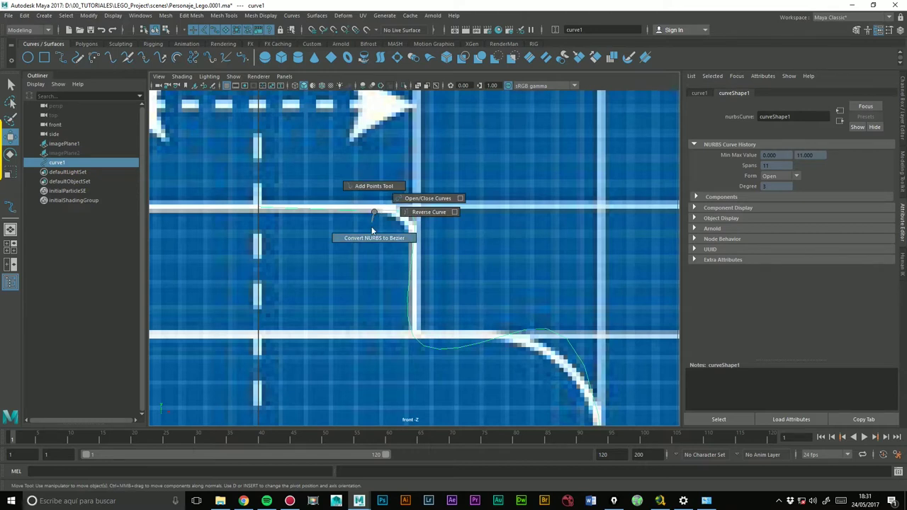
left_click(373, 237)
Show the Bezier control vertices and snap the first vertex onto the centre line with grid snapping
right_click(387, 211)
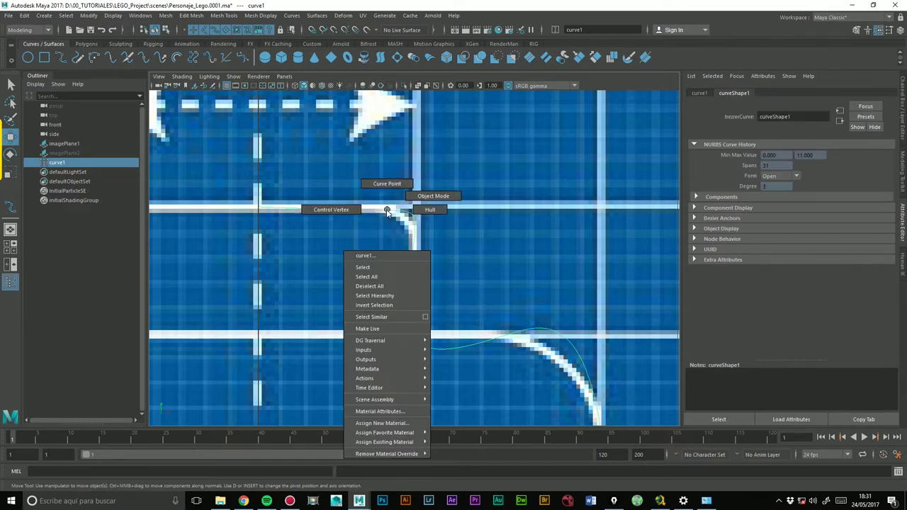
left_click(331, 210)
scroll(546, 176, "up", 3)
scroll(525, 207, "up", 1)
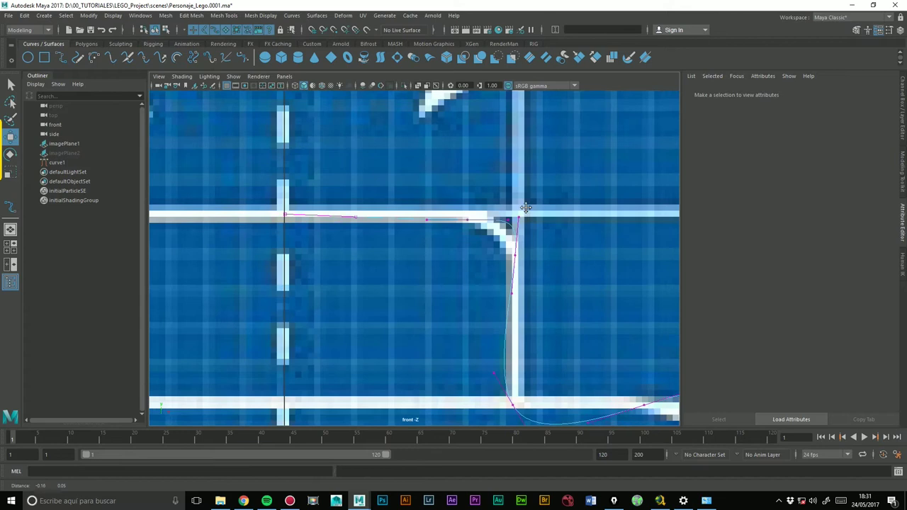
left_click(289, 214)
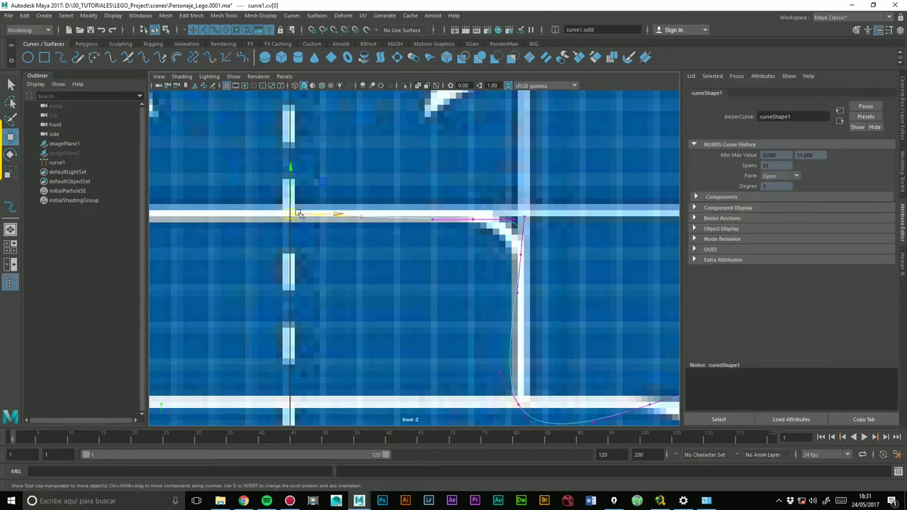
left_click_drag(333, 214, 365, 211)
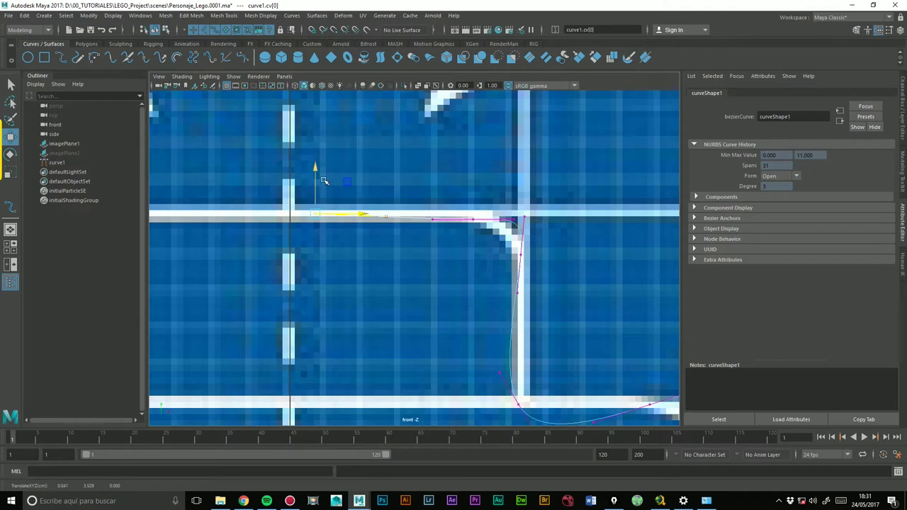
left_click(315, 31)
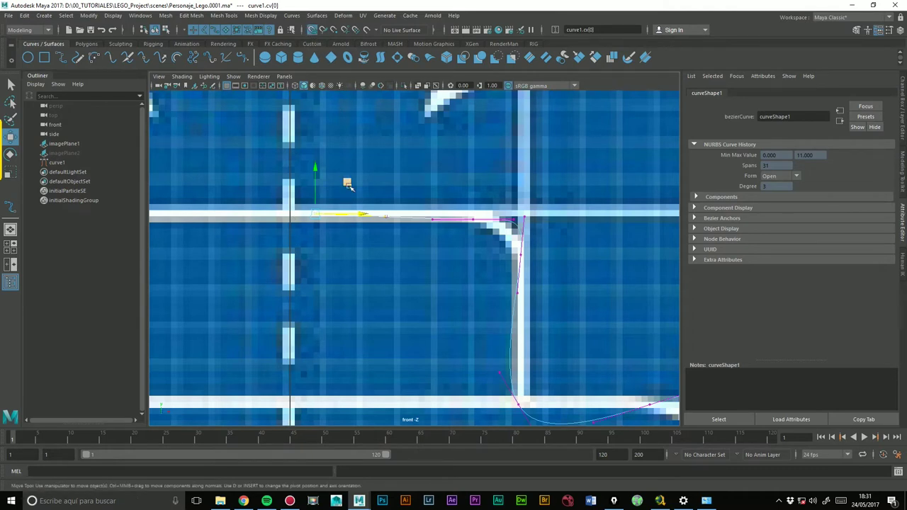
left_click_drag(361, 214, 281, 204)
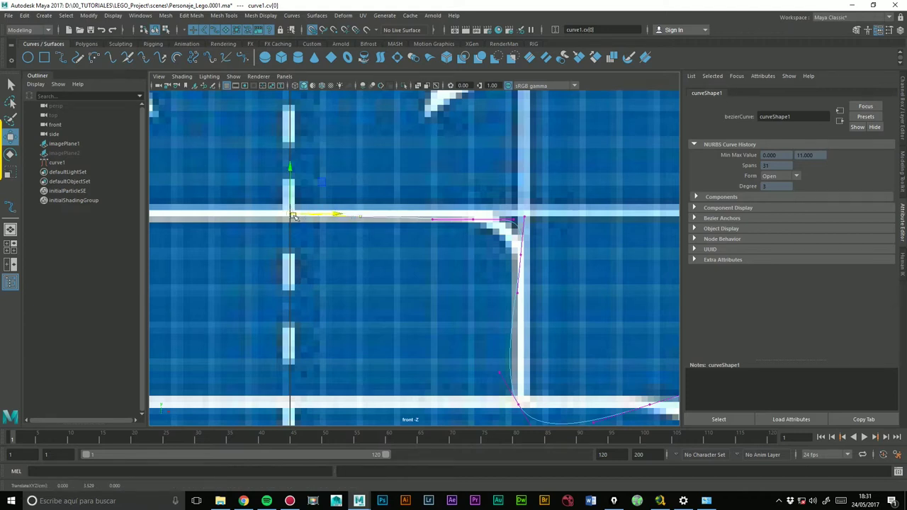
Nudge the vertices around the stud's top and side corners onto the reference lines
left_click(473, 218)
left_click_drag(476, 177, 472, 170)
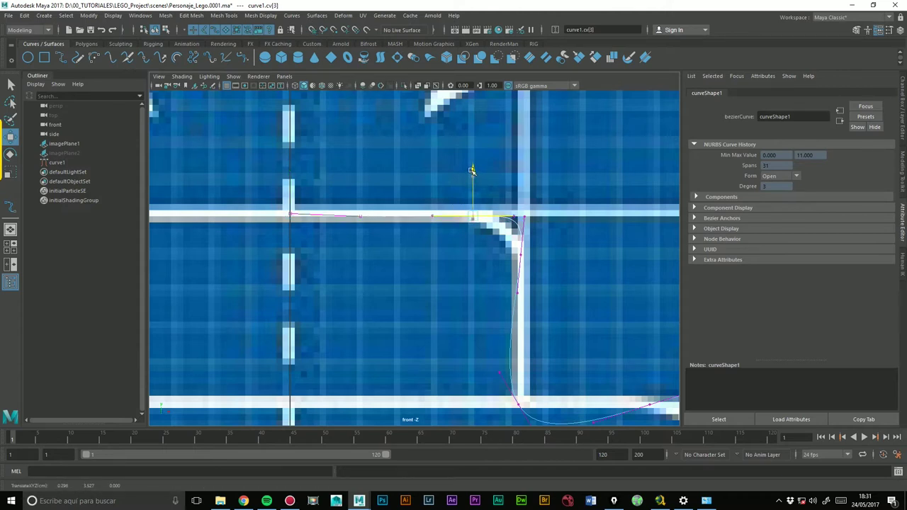
left_click(289, 214)
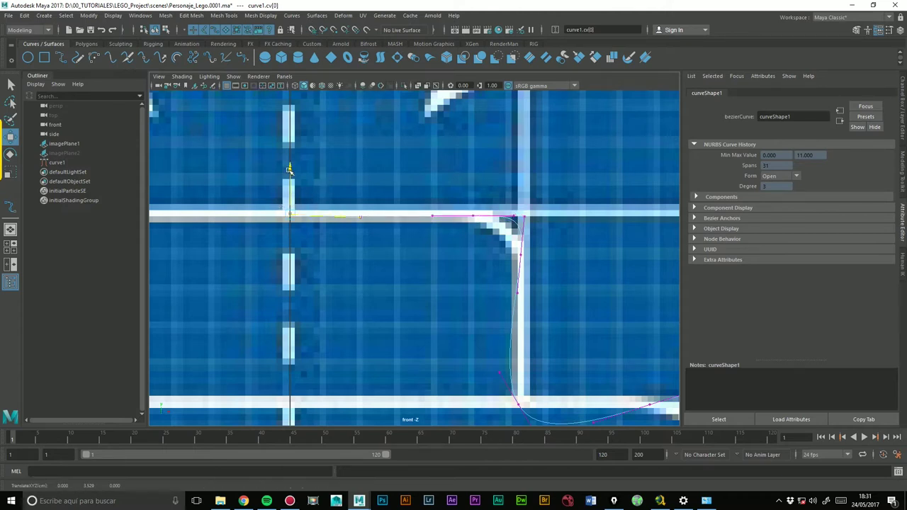
left_click(360, 215)
left_click(525, 212)
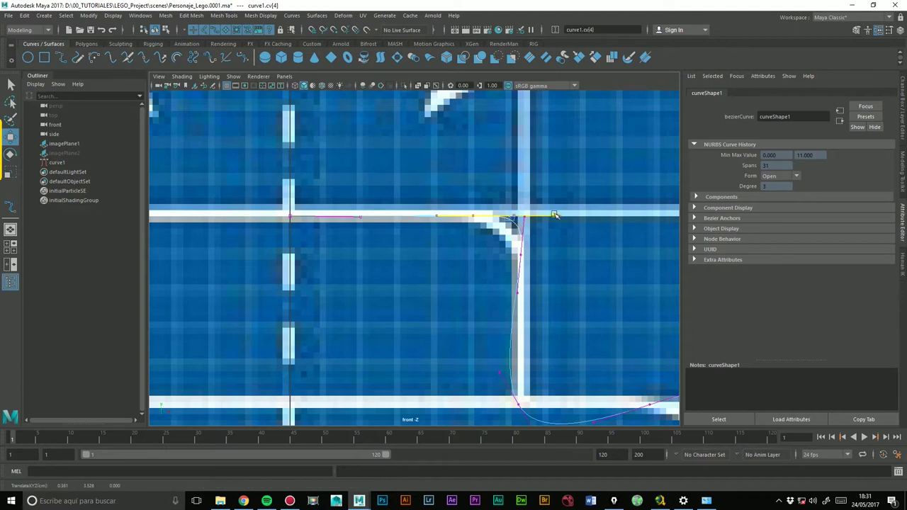
left_click(472, 214)
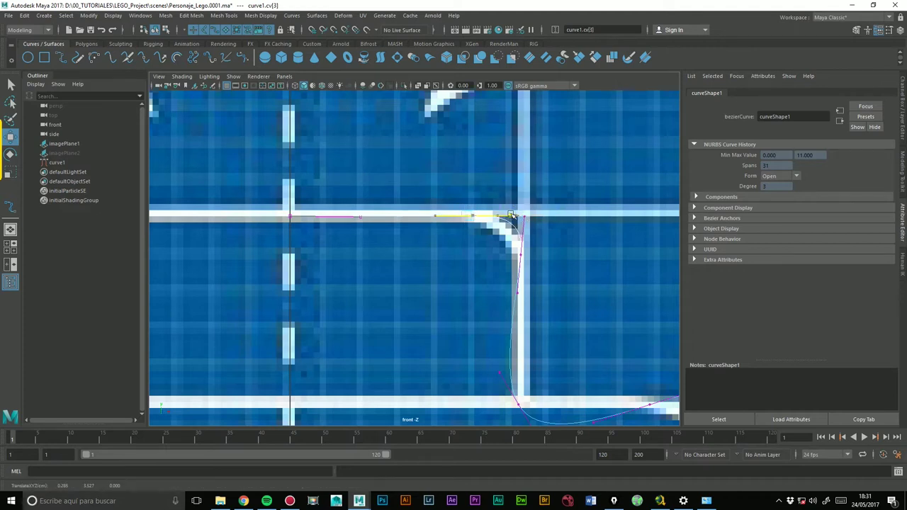
left_click_drag(501, 214, 510, 218)
left_click_drag(504, 268, 504, 269)
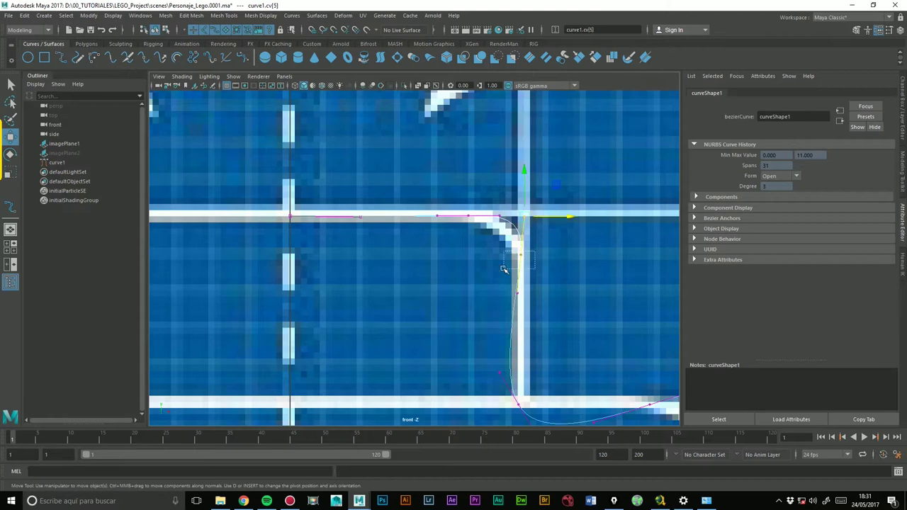
left_click(519, 292)
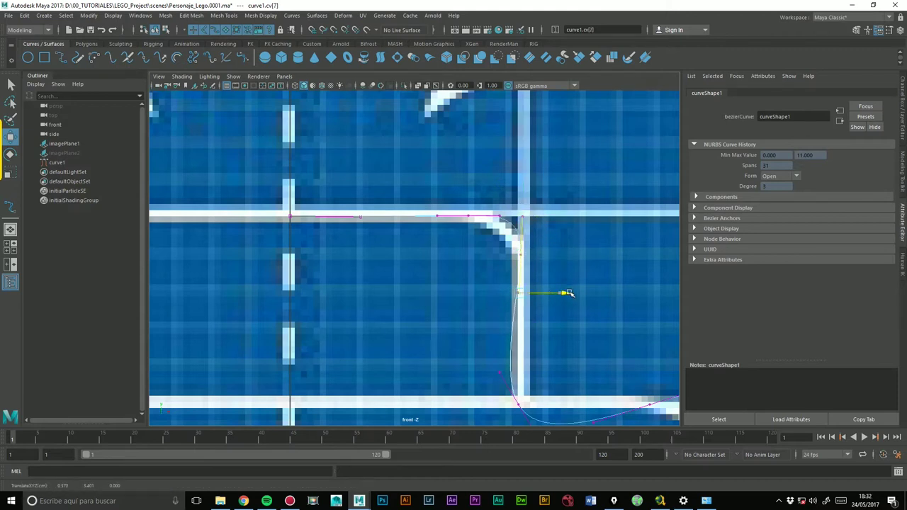
left_click(521, 255)
left_click_drag(520, 255, 521, 263)
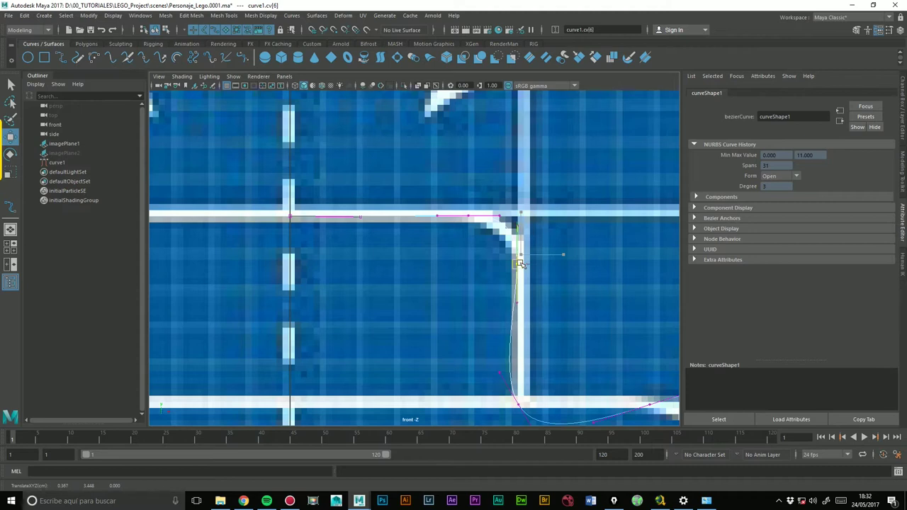
Shift the points at the lower corner right onto the vertical reference line
middle_click_drag(552, 314, 503, 204, "alt")
left_click(469, 294)
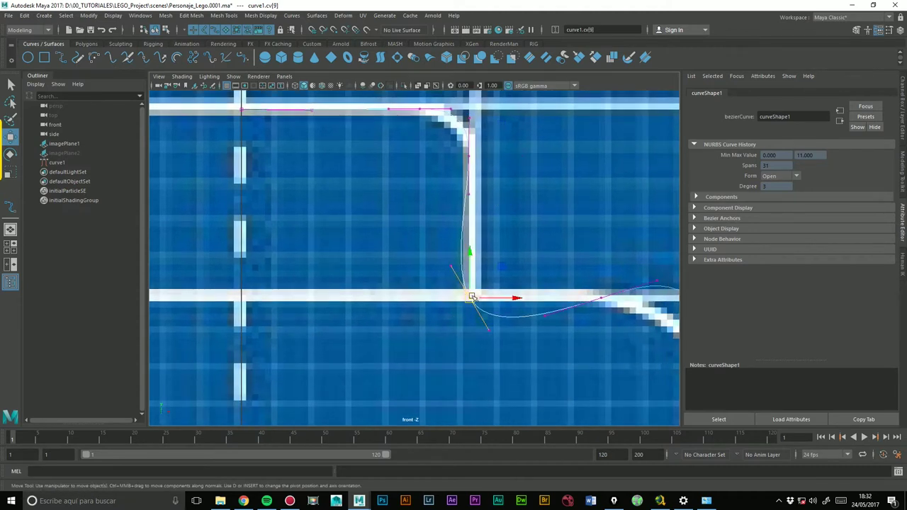
left_click_drag(469, 294, 472, 297)
left_click(461, 264)
left_click_drag(512, 264, 518, 265)
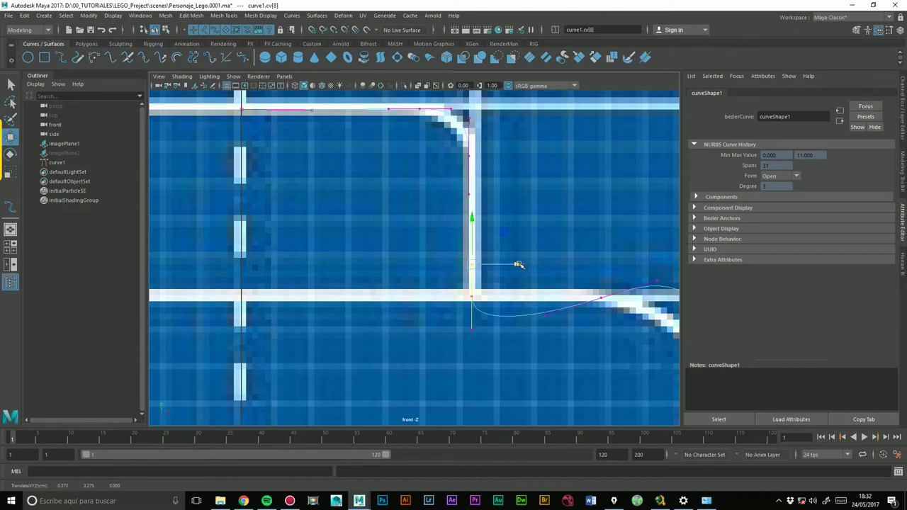
left_click(463, 300)
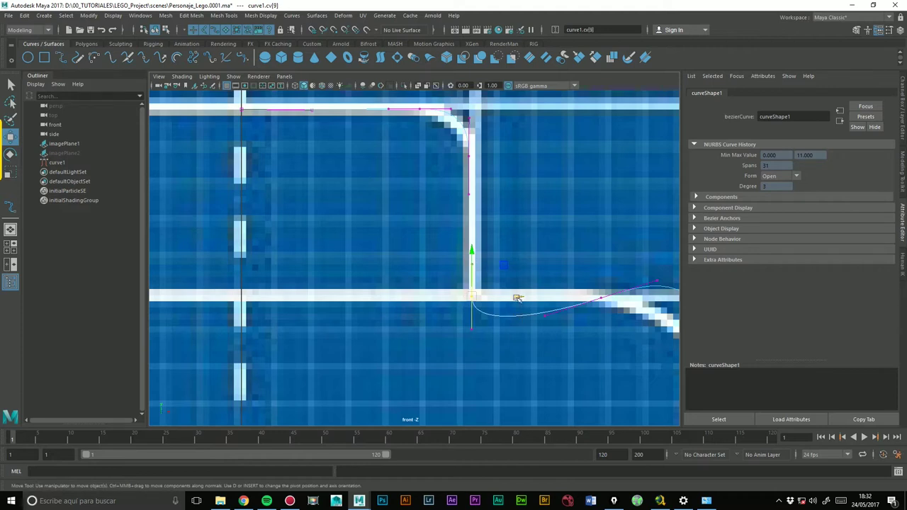
Break the anchor tangents at the neck–shoulder corner and pull the handles along the reference lines
right_click(474, 300, "shift")
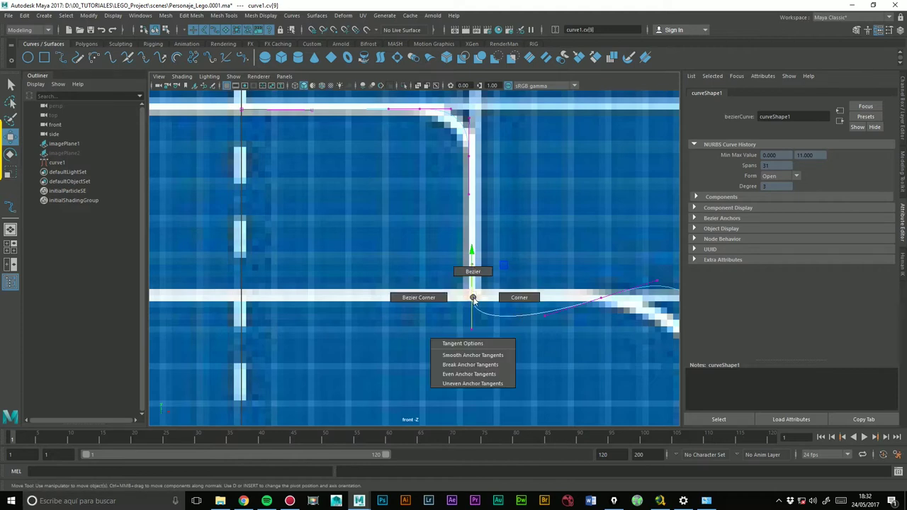
left_click(466, 325)
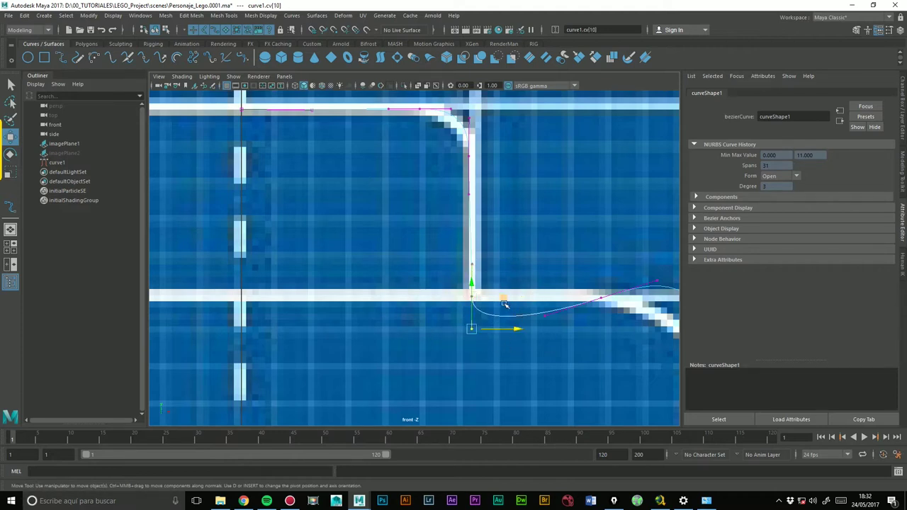
right_click(471, 330, "shift")
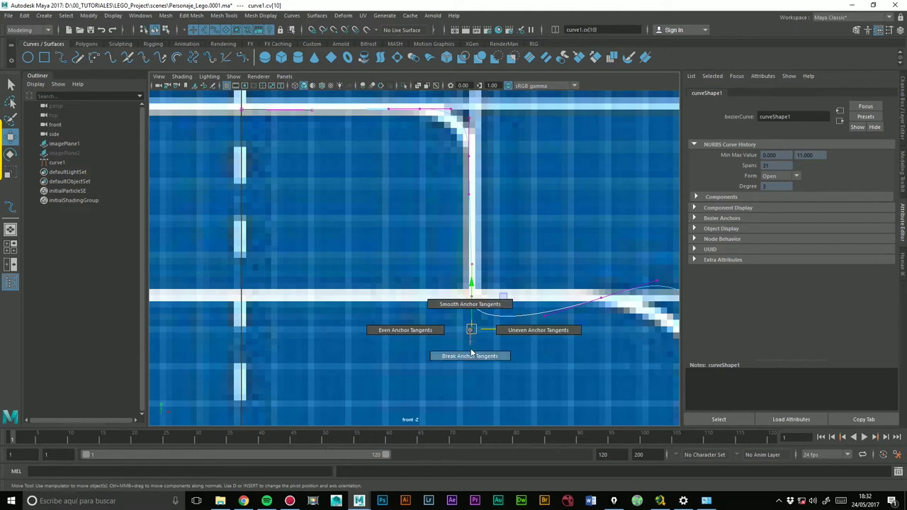
right_click_drag(471, 329, 478, 349, "shift")
left_click_drag(472, 306, 469, 279)
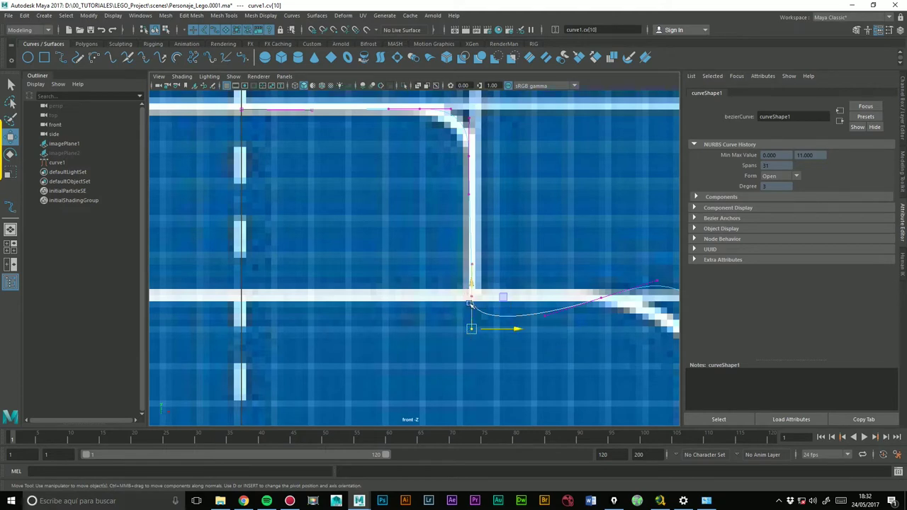
left_click_drag(518, 331, 543, 329)
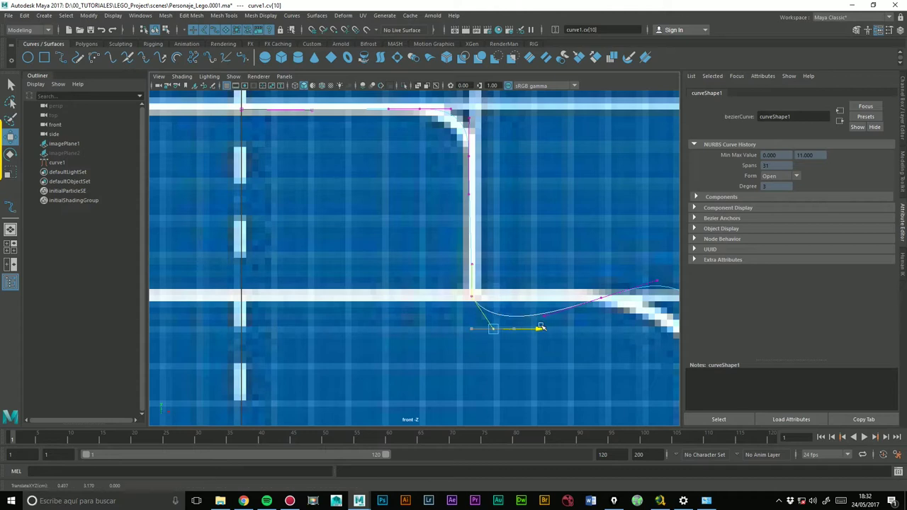
left_click_drag(495, 284, 493, 254)
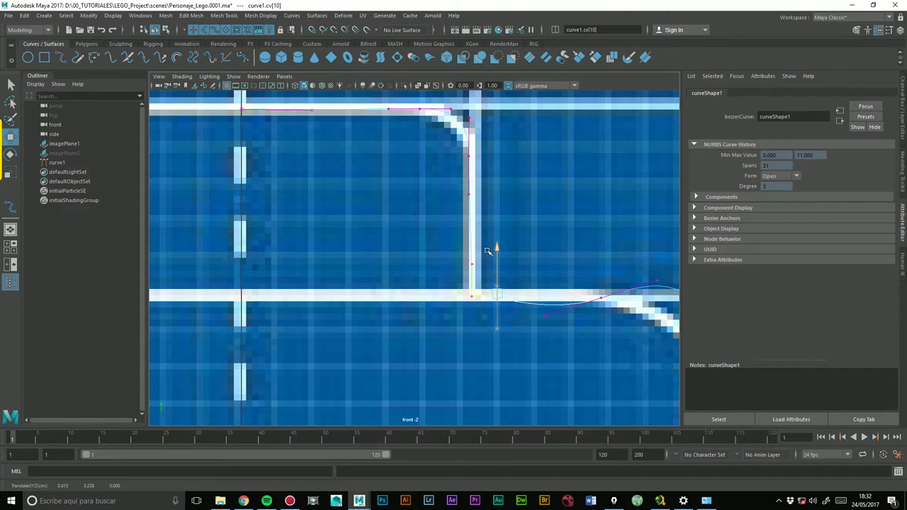
Turn on point snapping, try moving a point onto the neck line, then undo the move
scroll(461, 218, "down", 2)
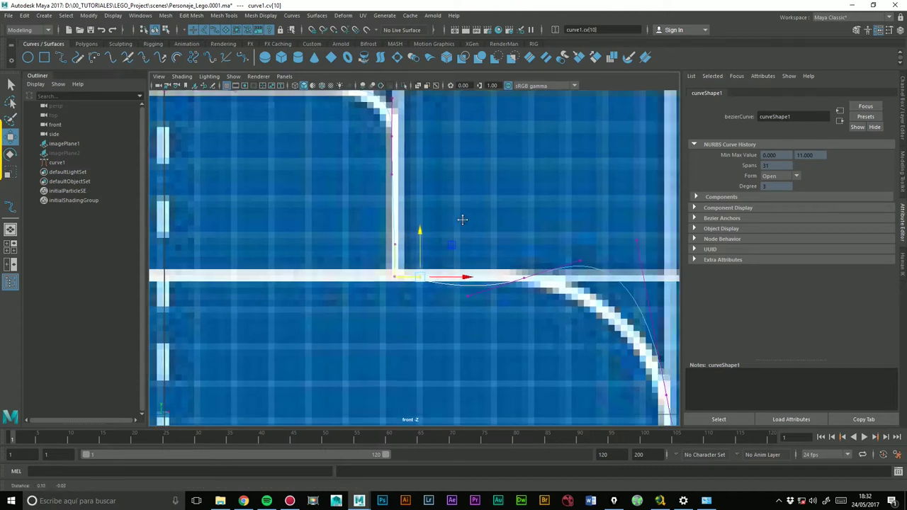
scroll(571, 219, "up", 3)
scroll(509, 225, "up", 3)
middle_click_drag(509, 225, 421, 216, "alt")
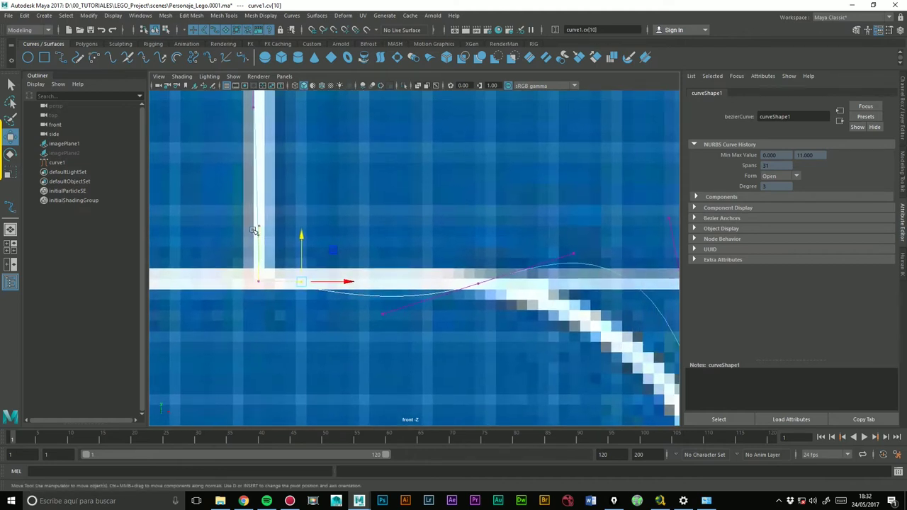
mouse_move(360, 179)
middle_mouse_down("alt")
mouse_move(404, 222)
mouse_move(446, 330)
middle_mouse_up("alt")
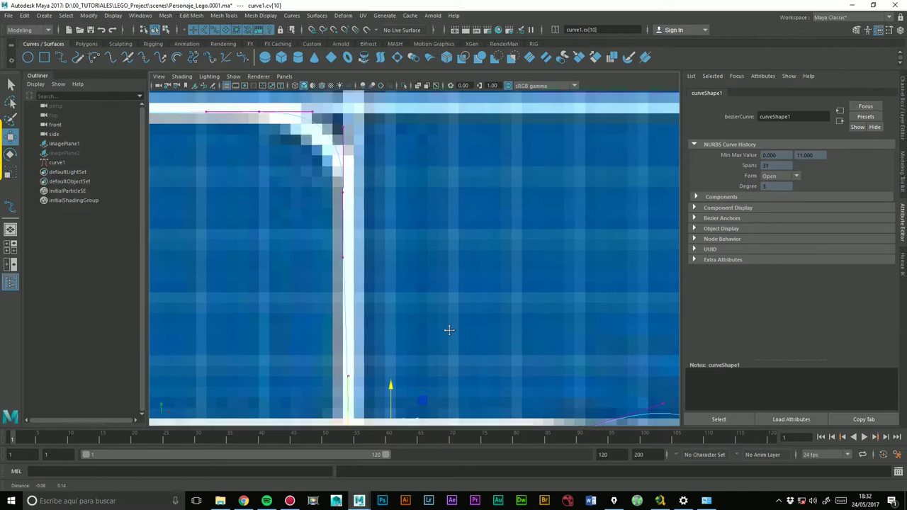
mouse_move(337, 180)
left_mouse_down()
mouse_move(375, 200)
mouse_move(391, 188)
left_mouse_up()
middle_click_drag(375, 363, 426, 262, "alt")
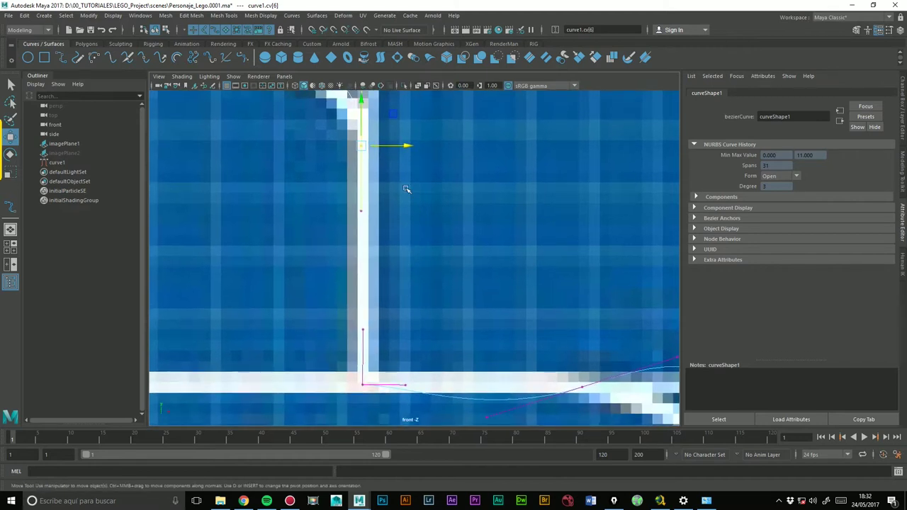
left_click(333, 29)
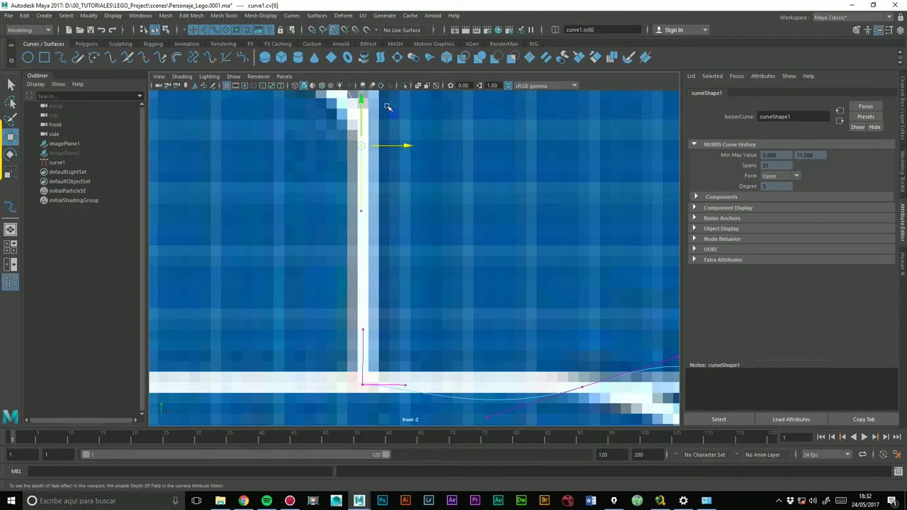
middle_click_drag(388, 106, 371, 319)
key("ctrl+z")
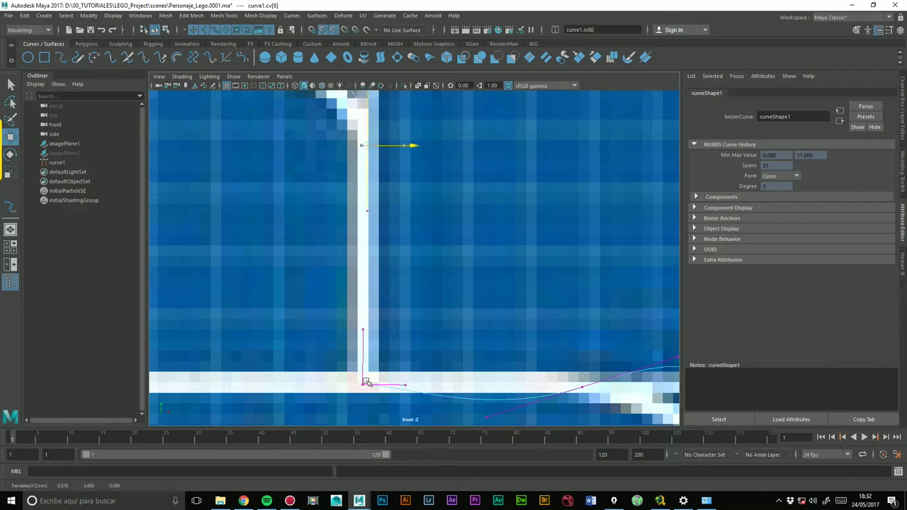
With point snapping off, raise the shoulder anchor and its left tangent handle to reshape the curve
left_click(323, 32)
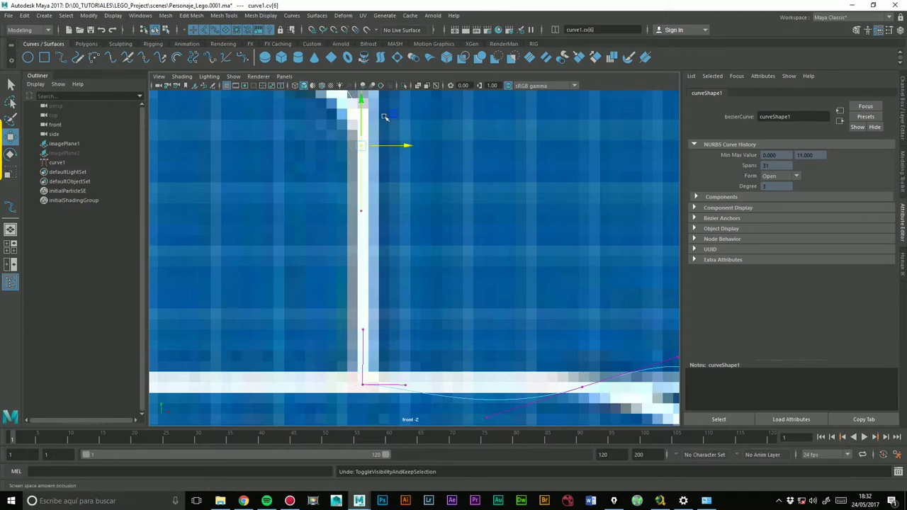
middle_click_drag(386, 354, 400, 301, "alt")
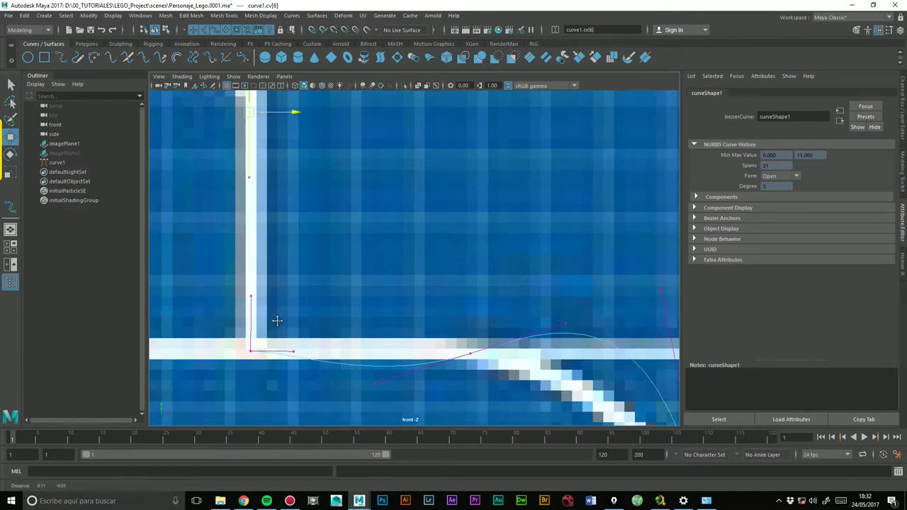
left_click(452, 332)
left_click_drag(451, 332, 458, 325)
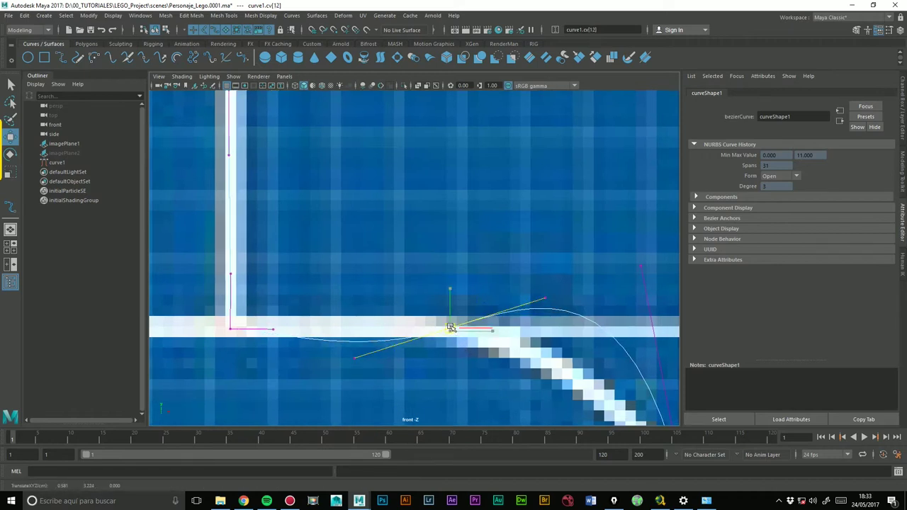
left_click(354, 355)
left_click_drag(352, 310, 346, 281)
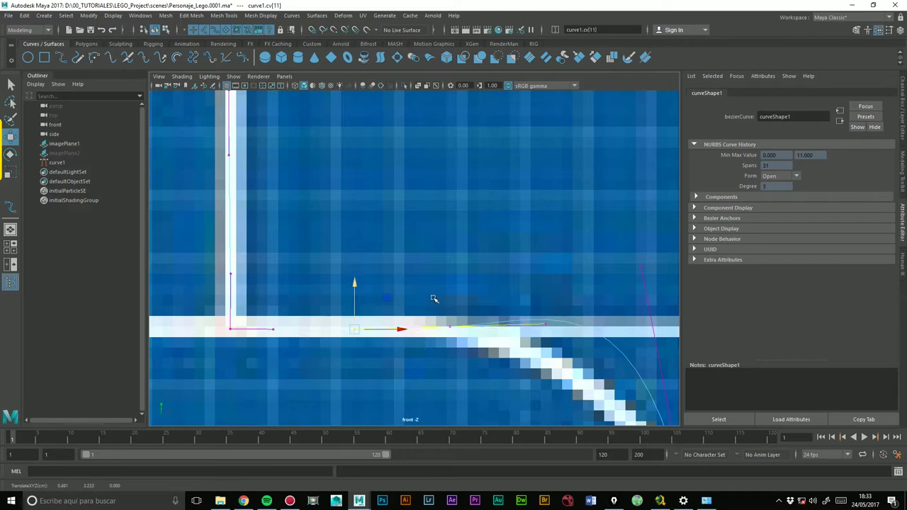
left_click(449, 327)
left_click(232, 327)
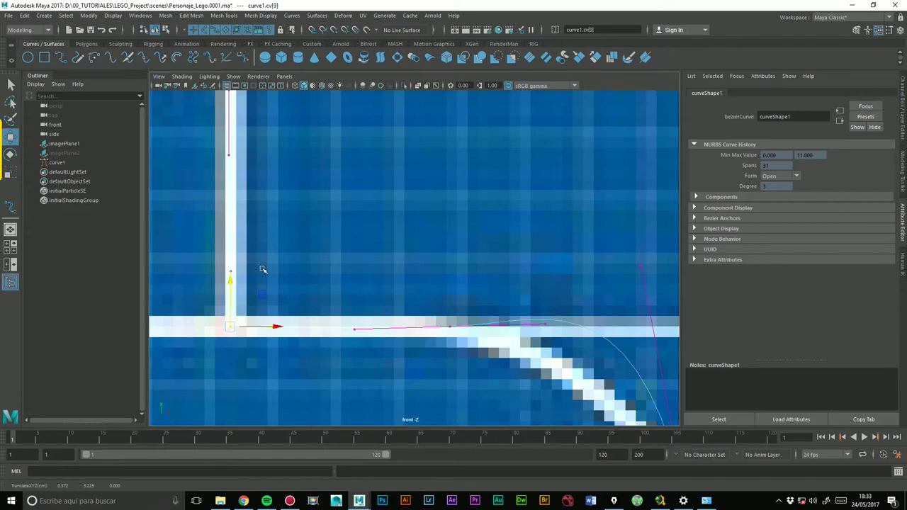
Adjust the tangent handles on the straight shoulder edge and the rounded corner point
middle_click_drag(534, 299, 402, 301, "alt")
left_click(399, 310)
left_click(302, 310)
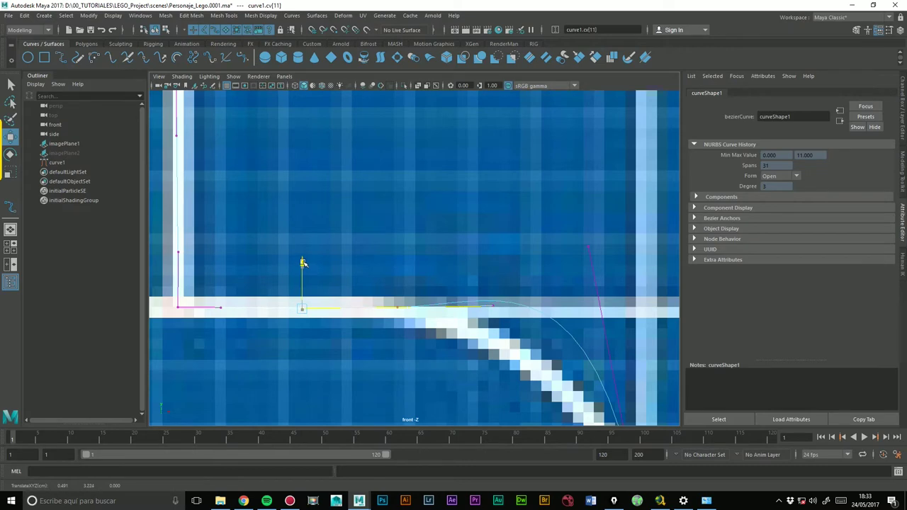
scroll(472, 258, "down", 5)
scroll(567, 261, "up", 5)
scroll(595, 264, "down", 1)
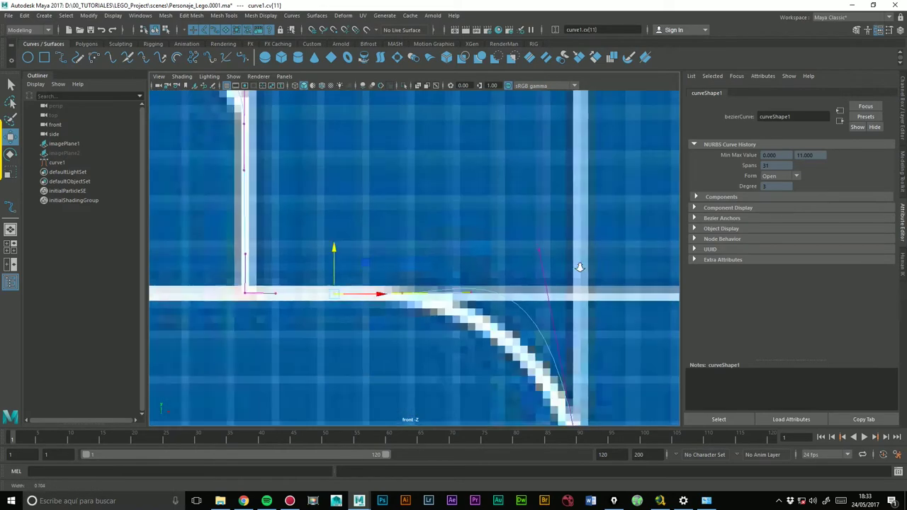
scroll(579, 267, "down", 1)
left_click_drag(437, 282, 514, 354)
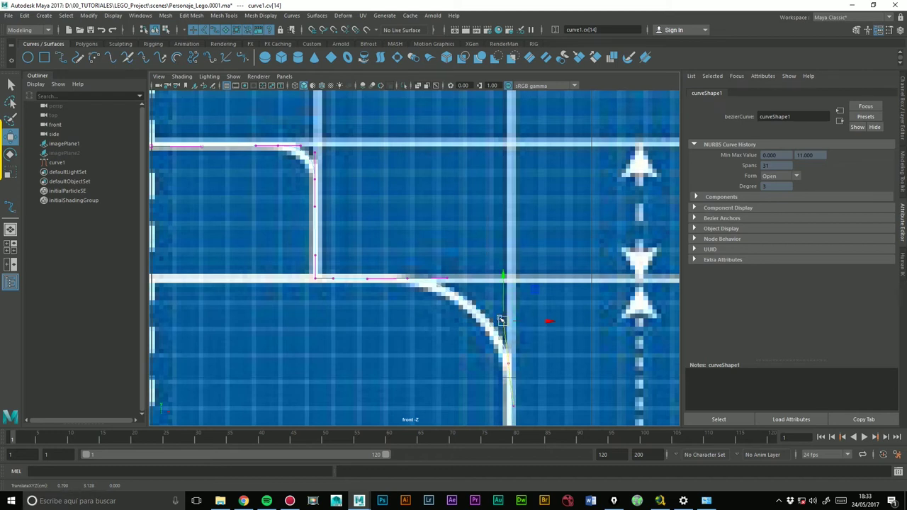
scroll(409, 222, "up", 1)
scroll(503, 198, "up", 1)
scroll(539, 191, "up", 1)
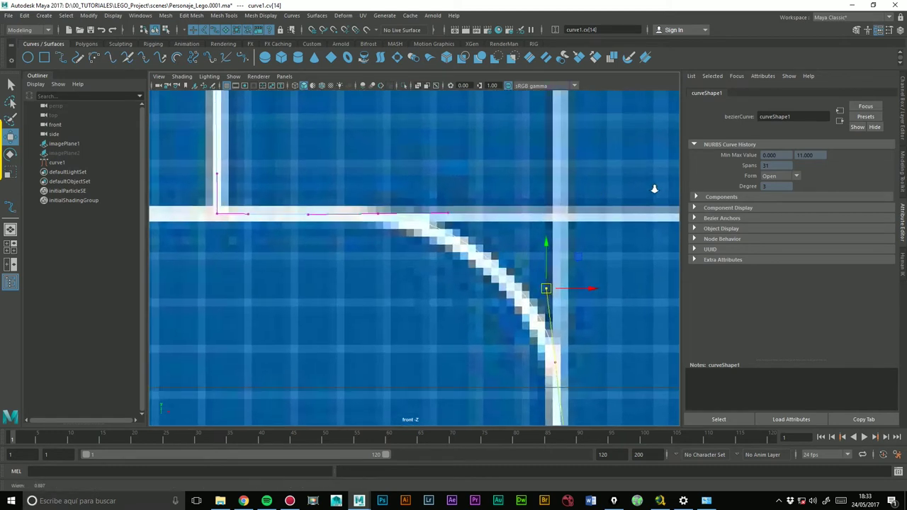
left_click_drag(363, 206, 415, 216)
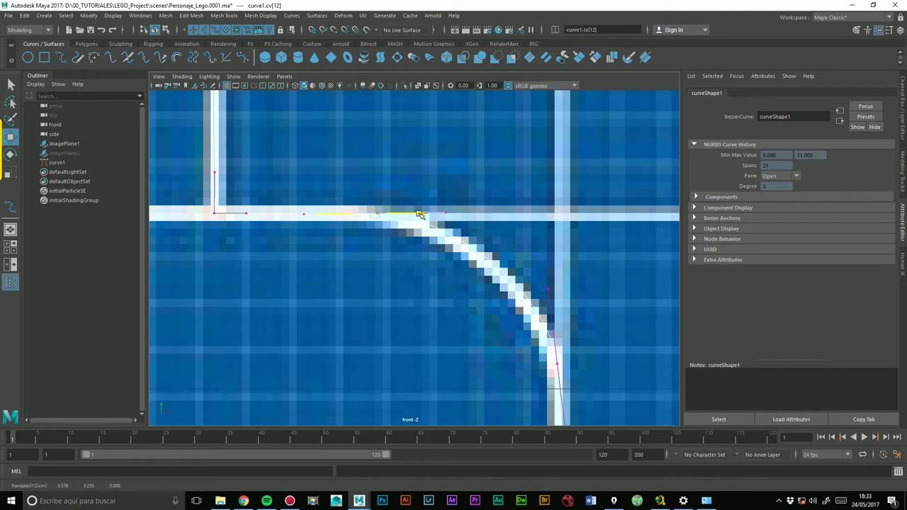
Reposition the handles up the arc so the curve follows the head's right edge
middle_click_drag(500, 262, 529, 203, "alt")
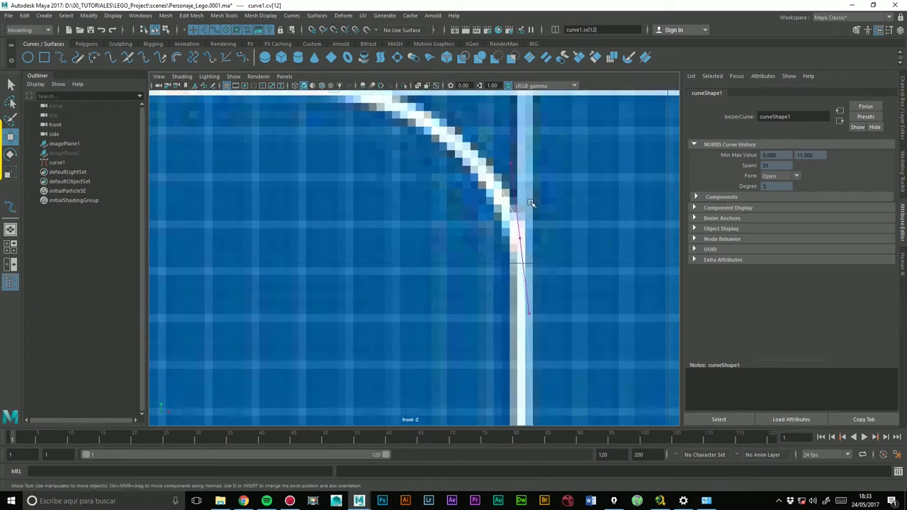
left_click_drag(518, 303, 566, 316)
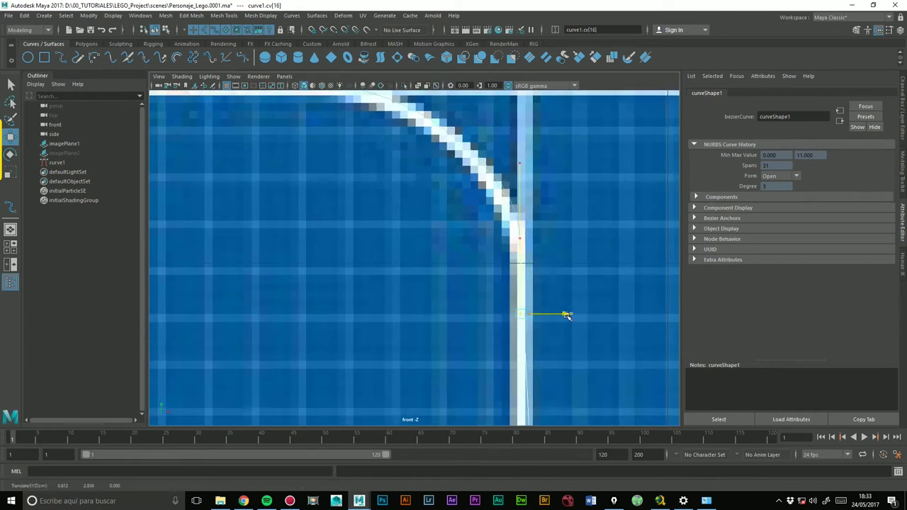
left_click_drag(506, 240, 530, 212)
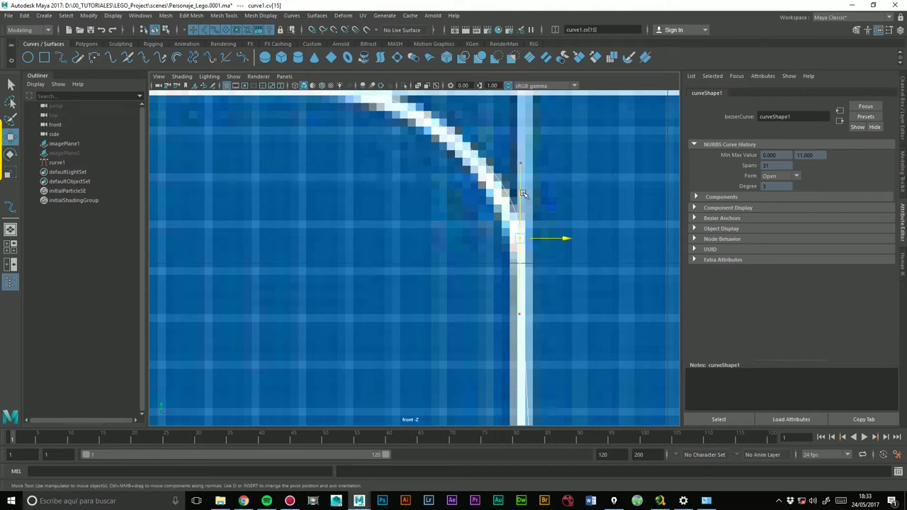
middle_click_drag(522, 203, 512, 252, "alt")
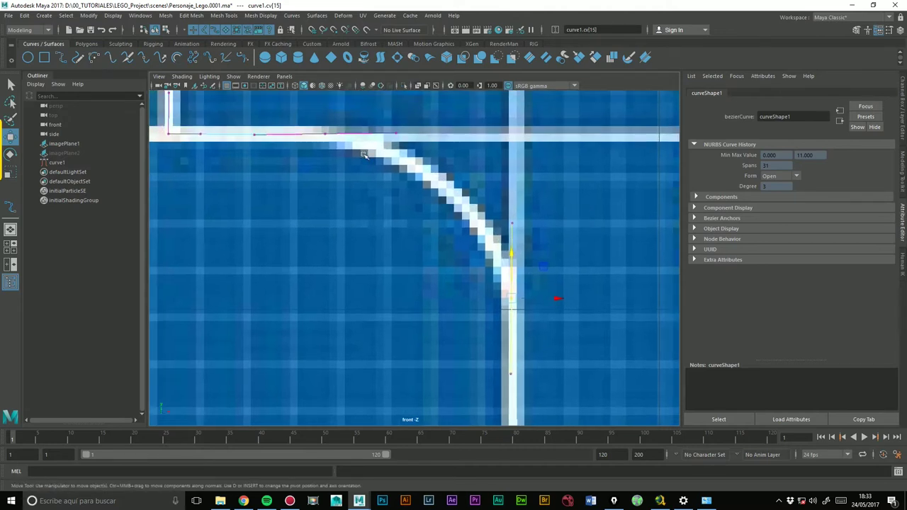
scroll(512, 303, "down", 2)
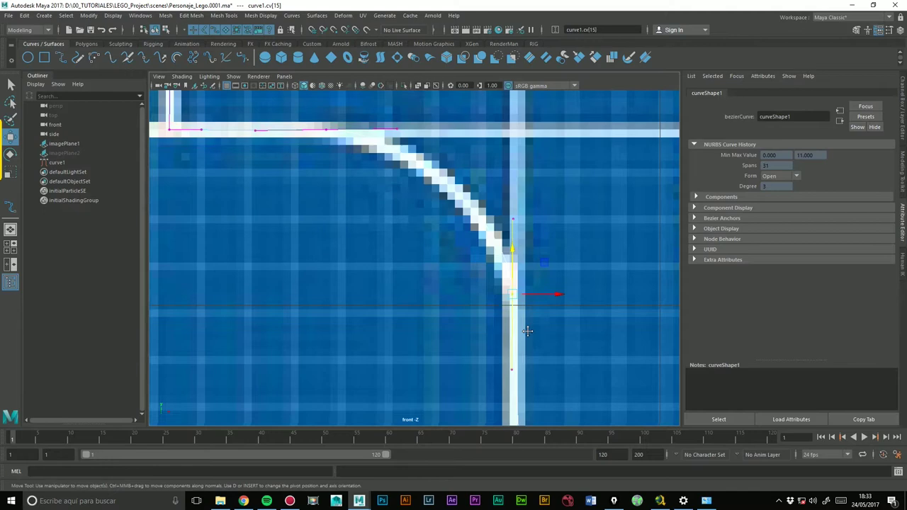
scroll(549, 283, "down", 10)
scroll(548, 283, "up", 8)
scroll(593, 273, "down", 3)
middle_click_drag(476, 203, 455, 121, "alt")
left_click(422, 262)
left_click_drag(464, 263, 455, 262)
Move a CV on the head's side edge up along the reference outline
left_click(409, 316)
left_click(417, 273)
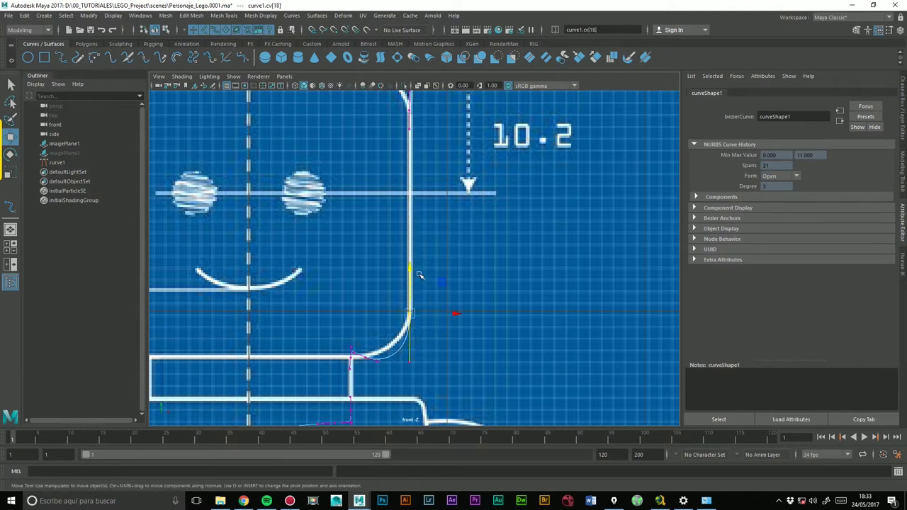
left_click_drag(410, 269, 409, 259)
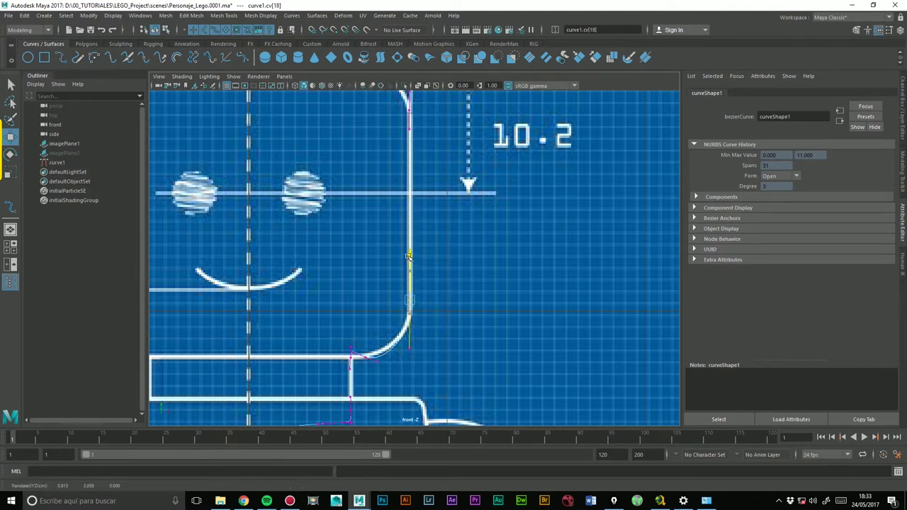
scroll(408, 328, "up", 2)
scroll(367, 258, "up", 2)
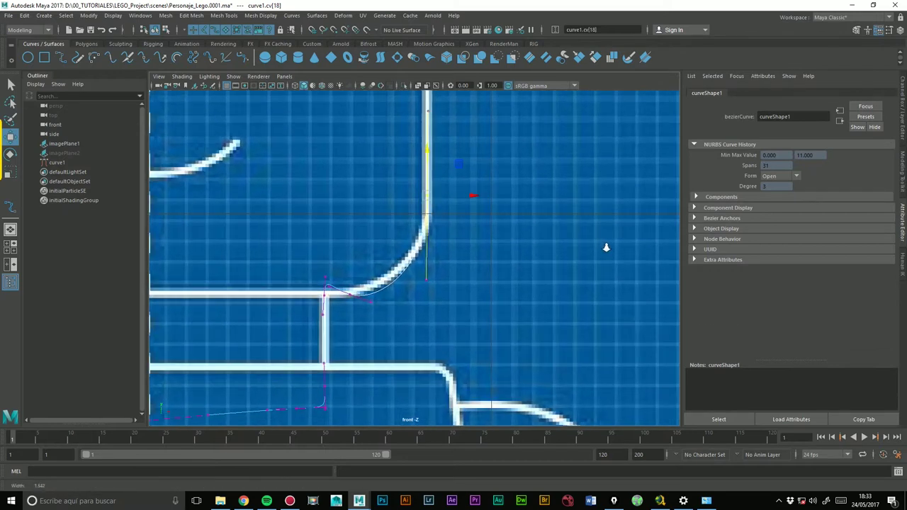
scroll(324, 349, "up", 2)
Reshape the lower corner by shifting its CVs and pulling the upper tangent handle down
left_click_drag(324, 349, 324, 347)
mouse_move(338, 315)
left_mouse_down()
mouse_move(337, 306)
mouse_move(387, 323)
mouse_move(333, 319)
left_mouse_up()
left_click(309, 313)
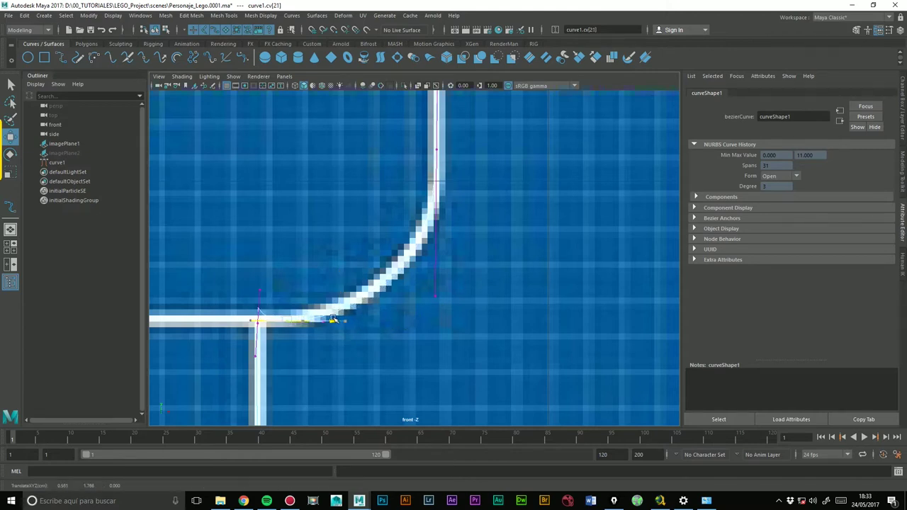
left_click_drag(330, 320, 323, 319)
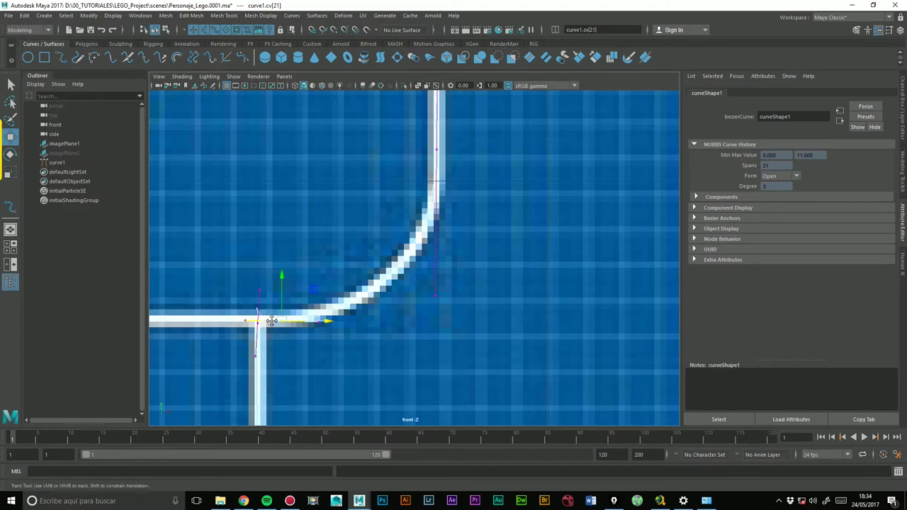
scroll(273, 338, "up", 3)
left_click(276, 243)
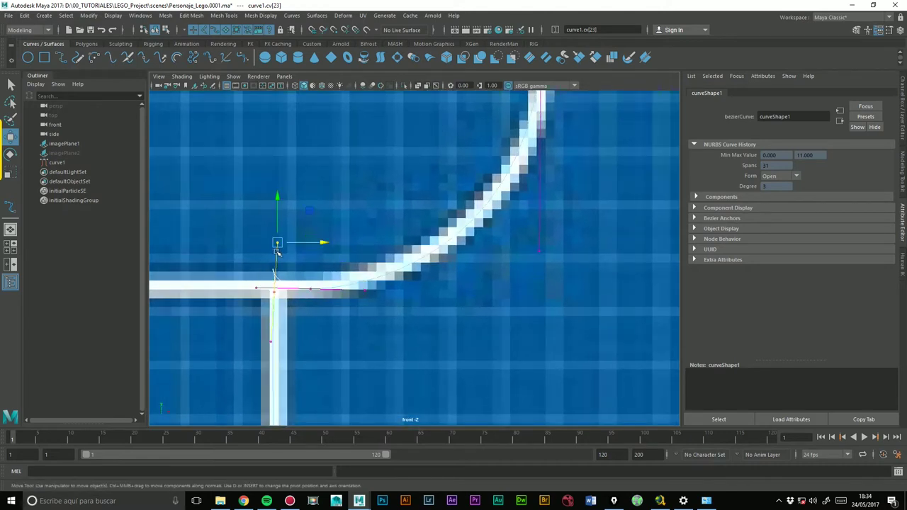
left_click_drag(274, 209, 258, 225)
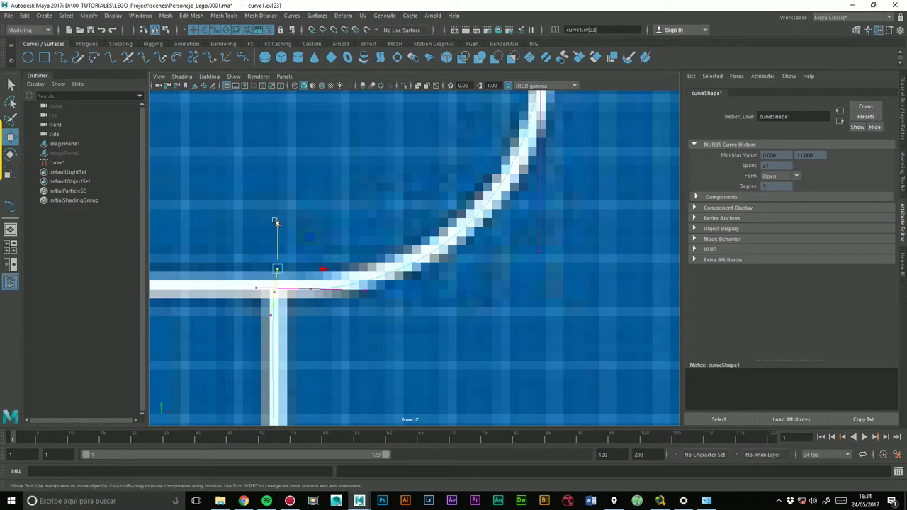
Reselect curve1, show its Control Vertices again and box-select the corner CVs
right_click(276, 270)
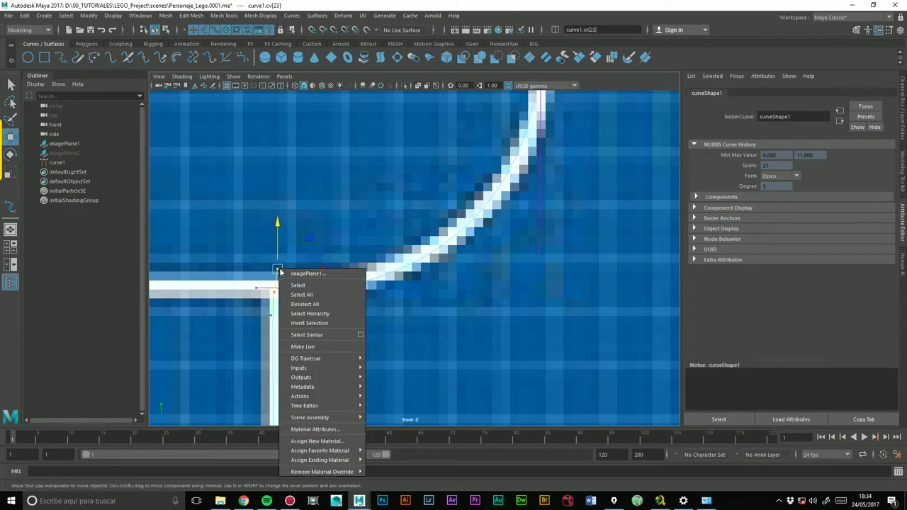
left_click(273, 270)
right_click(277, 269)
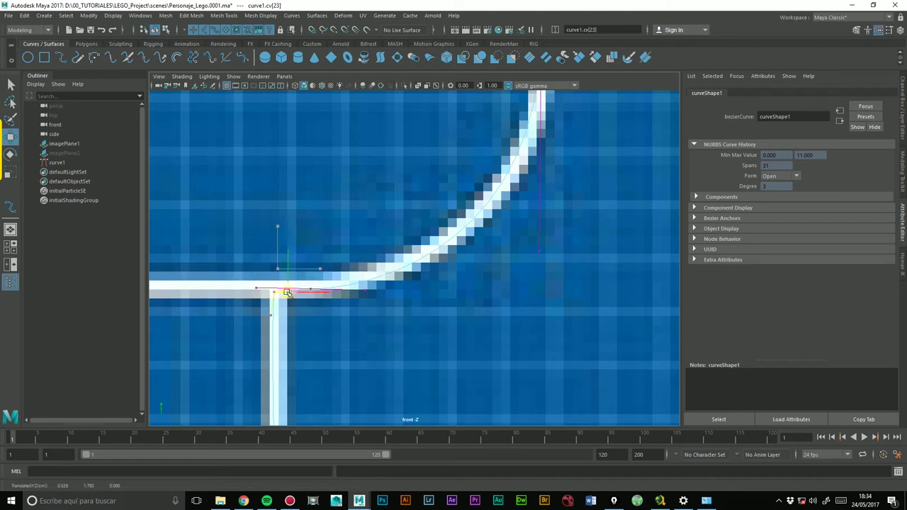
left_click(253, 282)
left_click(300, 298)
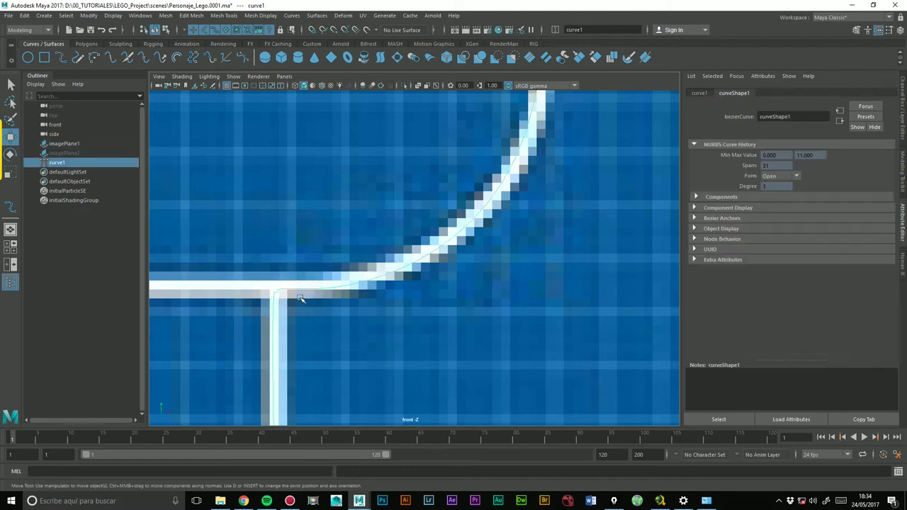
right_click(288, 286)
right_click_drag(279, 287, 228, 257)
scroll(228, 257, "down", 2)
middle_click_drag(229, 259, 310, 222, "alt")
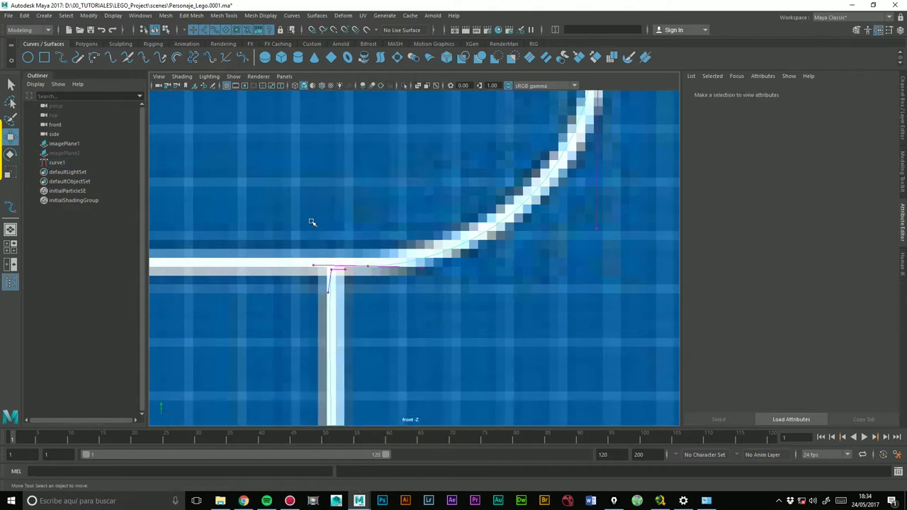
scroll(314, 247, "up", 2)
mouse_move(280, 278)
left_mouse_down()
mouse_move(306, 283)
mouse_move(363, 267)
left_mouse_up()
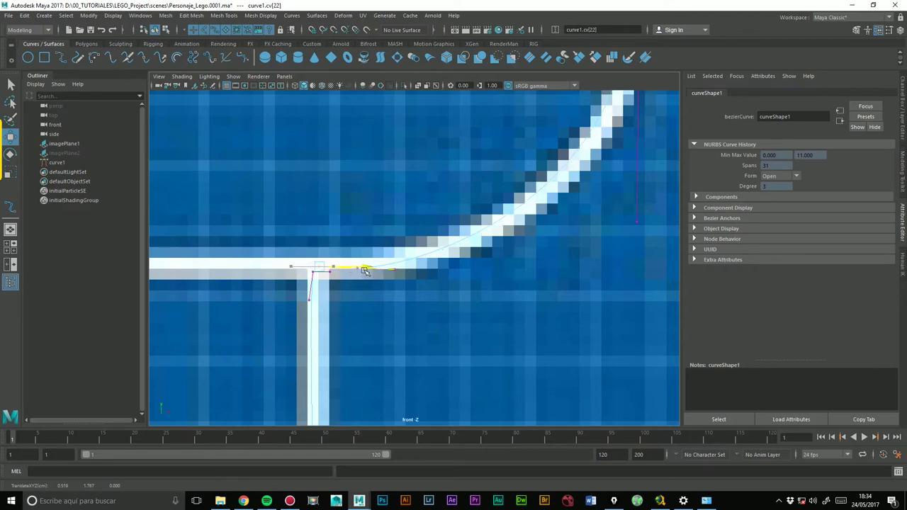
Slide the corner's tangent handle right along the horizontal neck line
scroll(480, 232, "down", 3)
scroll(453, 284, "down", 3)
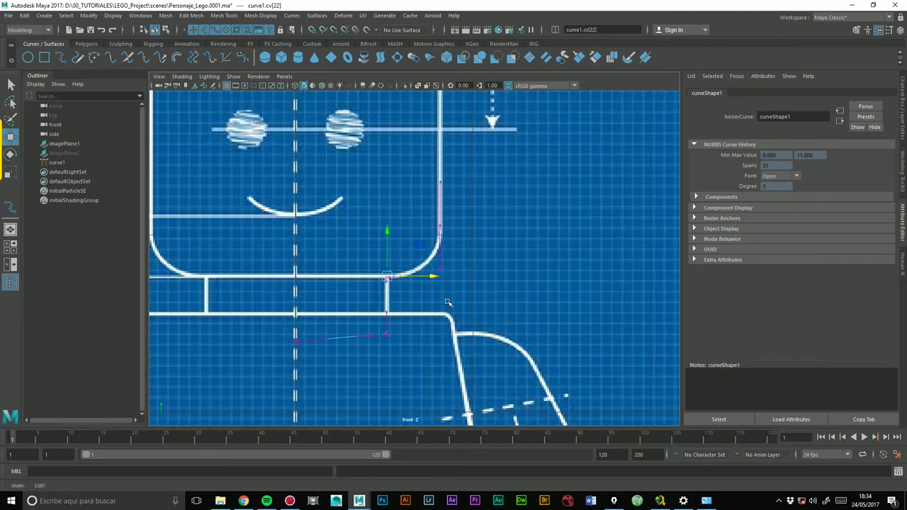
scroll(418, 236, "up", 1)
scroll(418, 235, "up", 2)
scroll(419, 235, "up", 2)
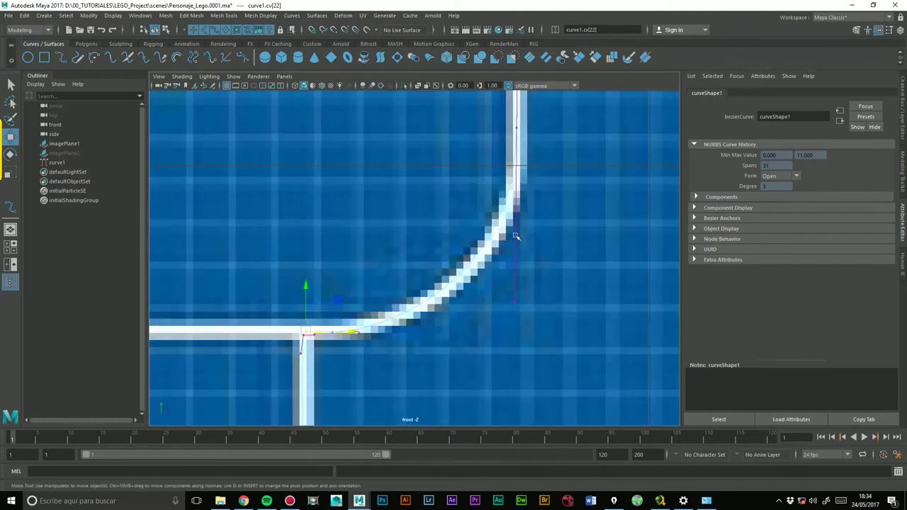
scroll(283, 249, "up", 1)
scroll(336, 217, "up", 1)
scroll(420, 213, "up", 2)
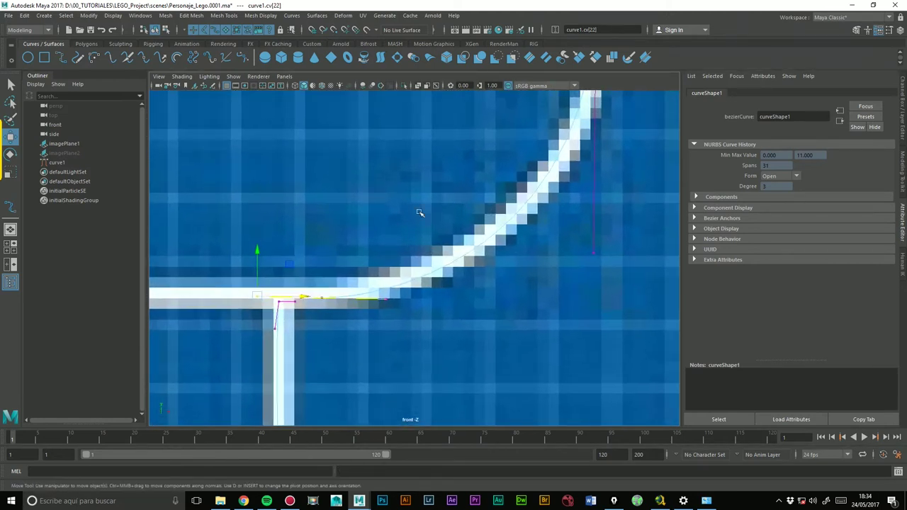
right_click_drag(259, 296, 253, 324, "shift")
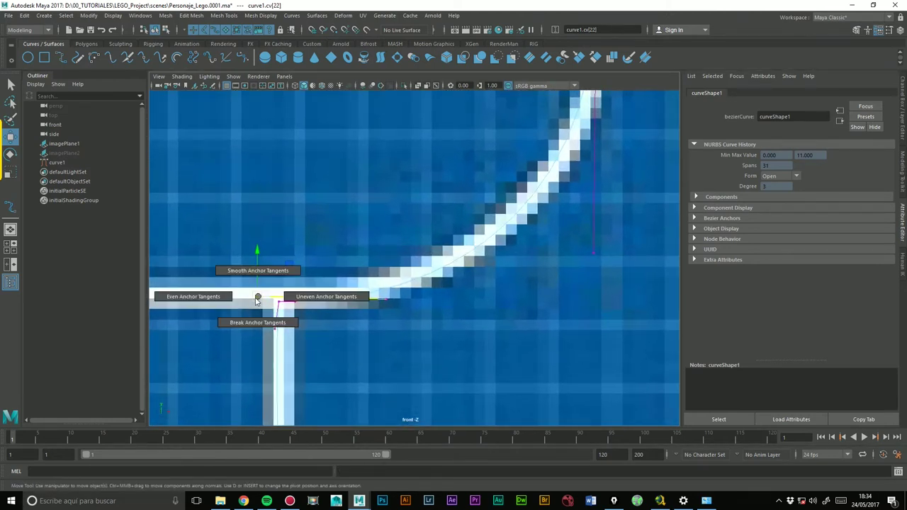
left_click_drag(303, 297, 334, 296)
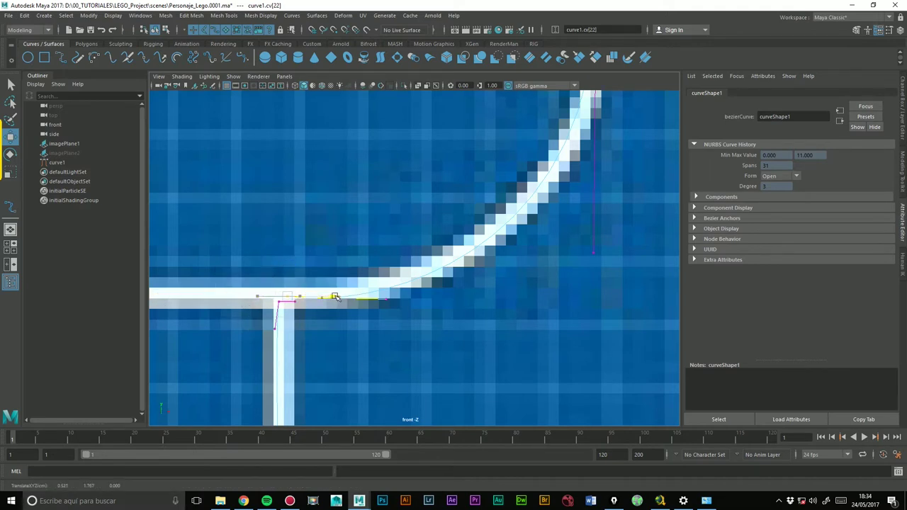
left_click_drag(331, 296, 332, 297)
Reselect curve1 and bring its control vertices back up
left_click(387, 298)
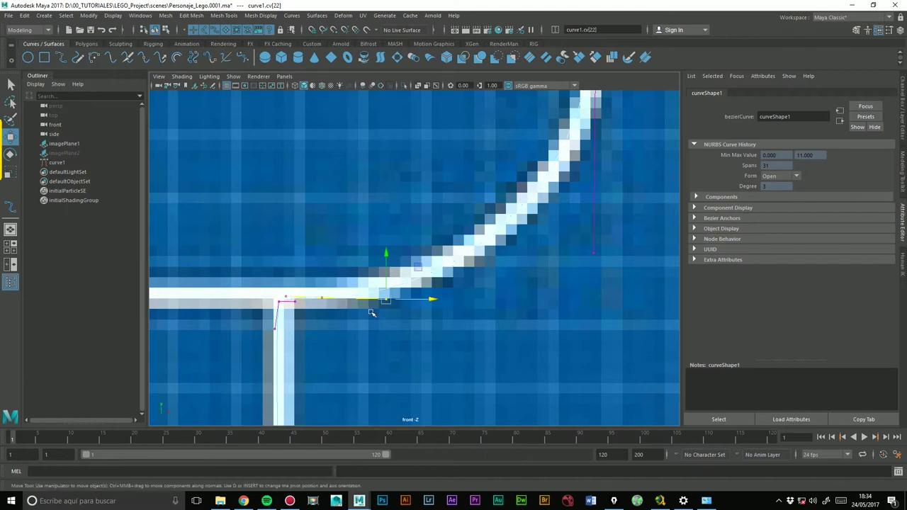
left_click(275, 300)
left_click(276, 262)
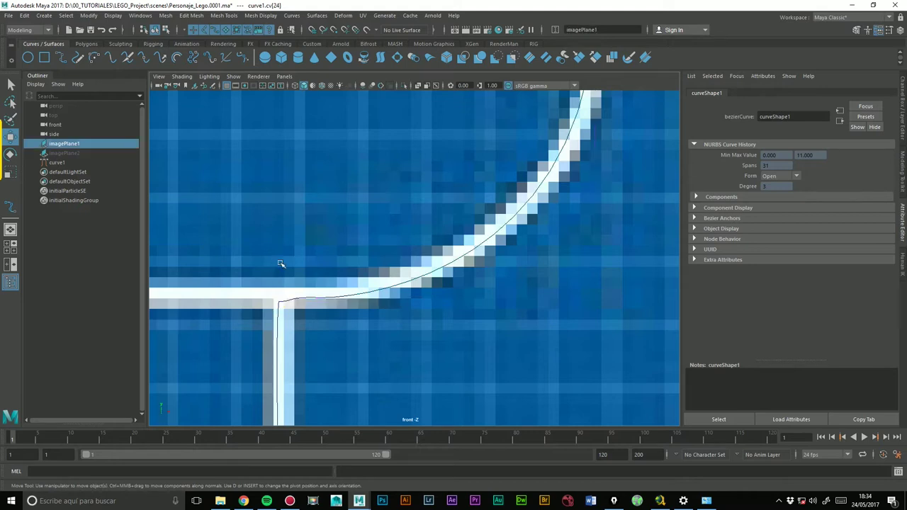
left_click(283, 298)
right_click(283, 305)
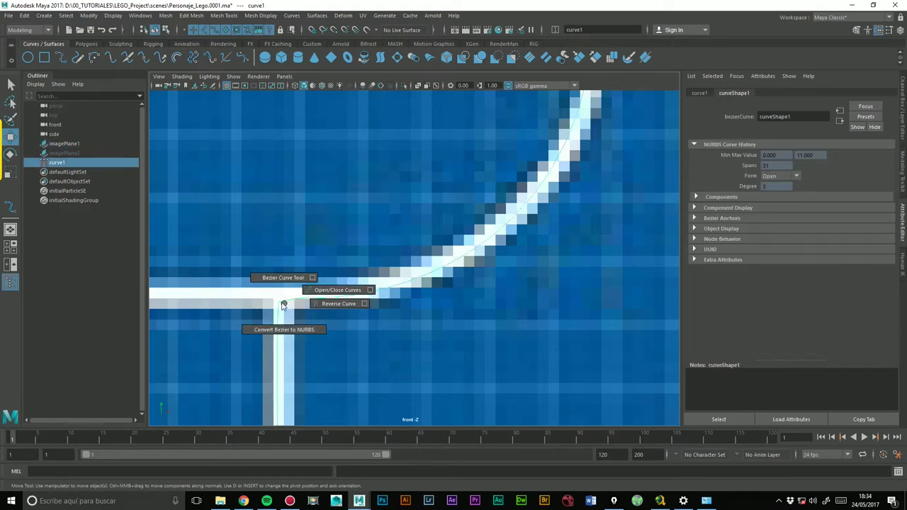
right_click(281, 305)
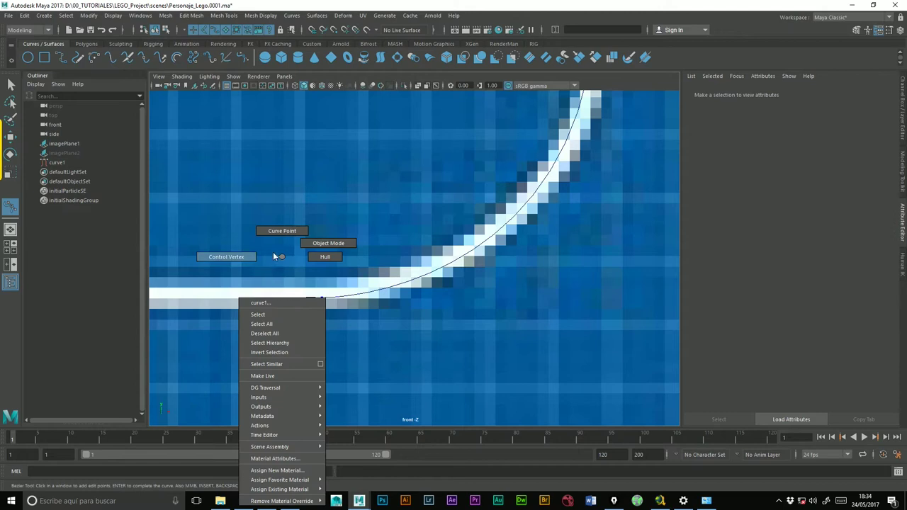
right_click_drag(281, 305, 273, 252)
Move the corner CV vertically so the curve turns sharply at the reference junction
left_click(11, 137)
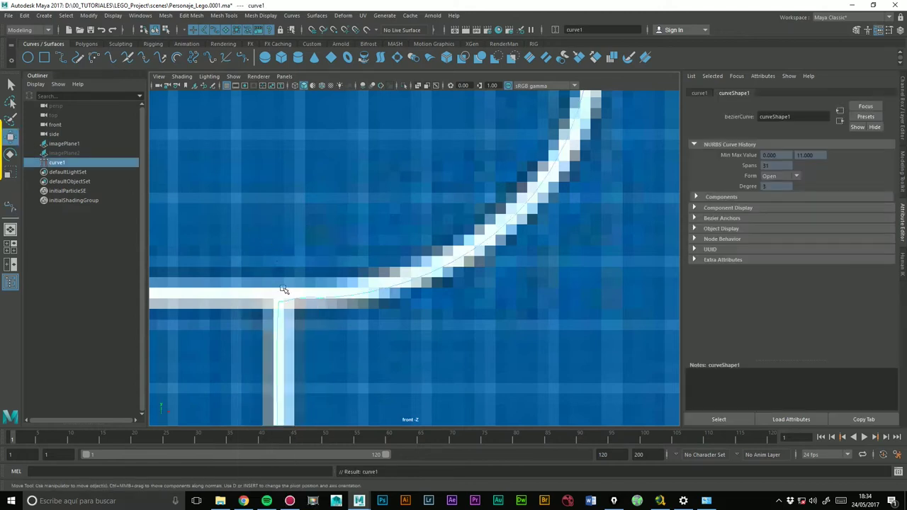
right_click_drag(291, 303, 286, 232)
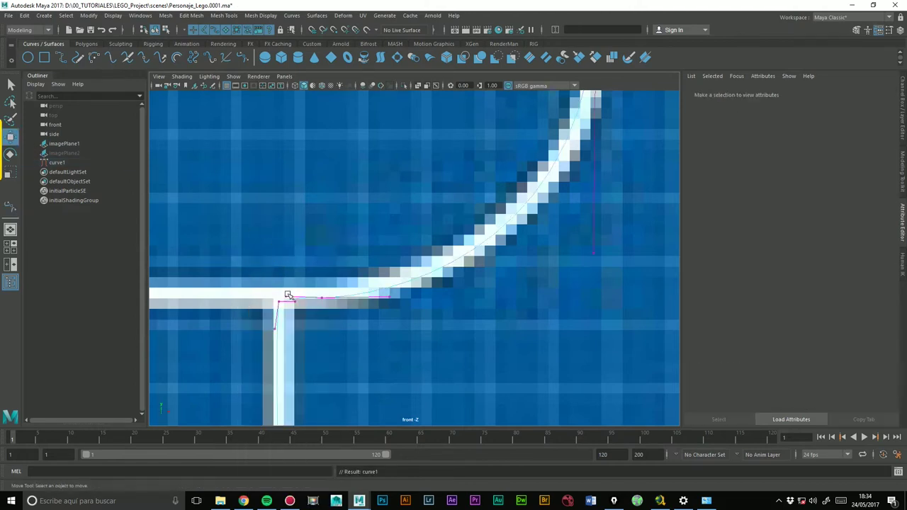
left_click(277, 300)
left_click_drag(278, 301, 277, 280)
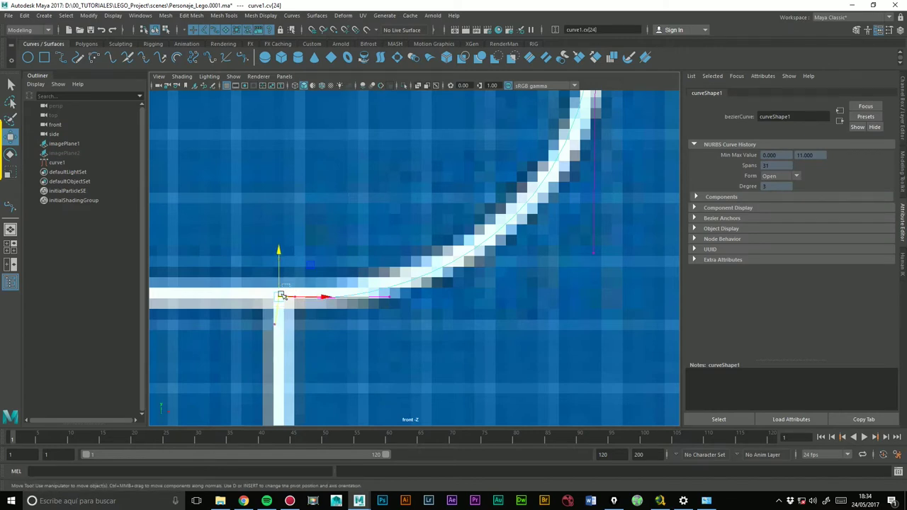
left_click(286, 277)
middle_click_drag(319, 281, 362, 253, "alt")
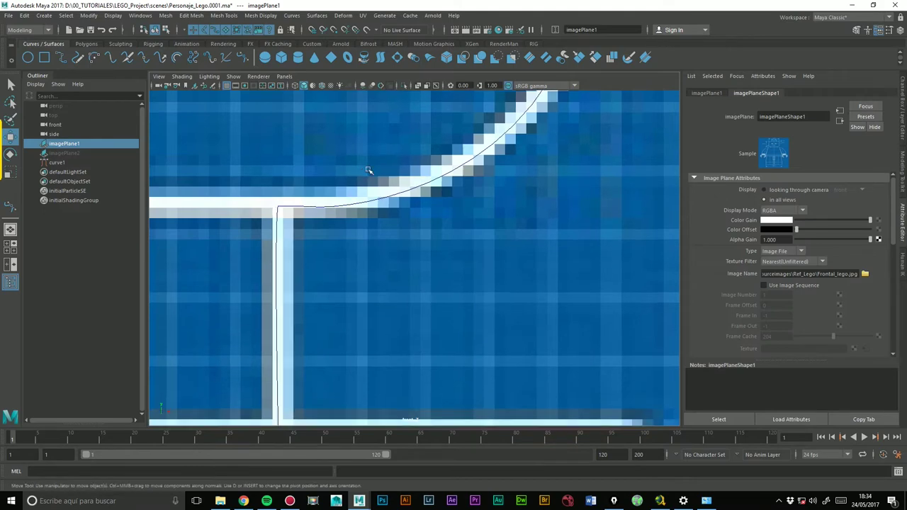
Pan the view around the curve's lower section over the reference image
scroll(357, 253, "down", 5)
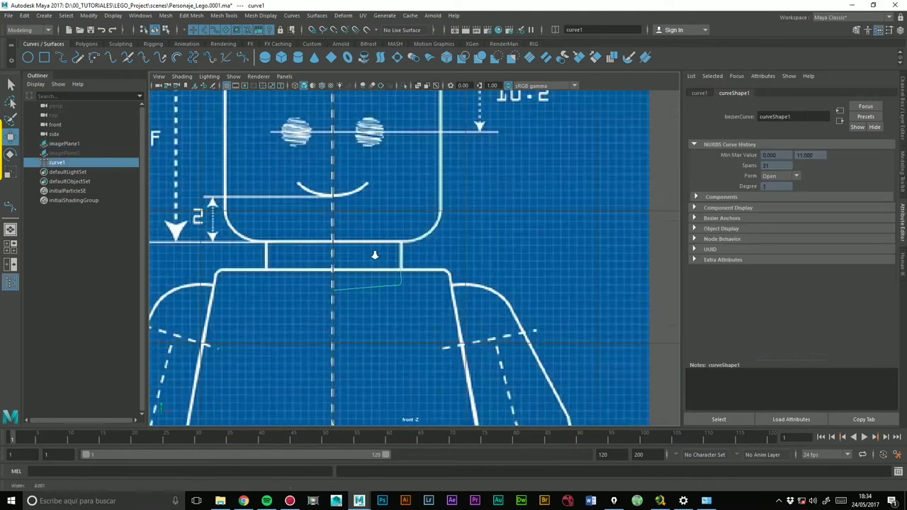
scroll(390, 248, "up", 1)
scroll(423, 243, "up", 3)
scroll(350, 253, "up", 2)
middle_click_drag(349, 253, 381, 281, "alt")
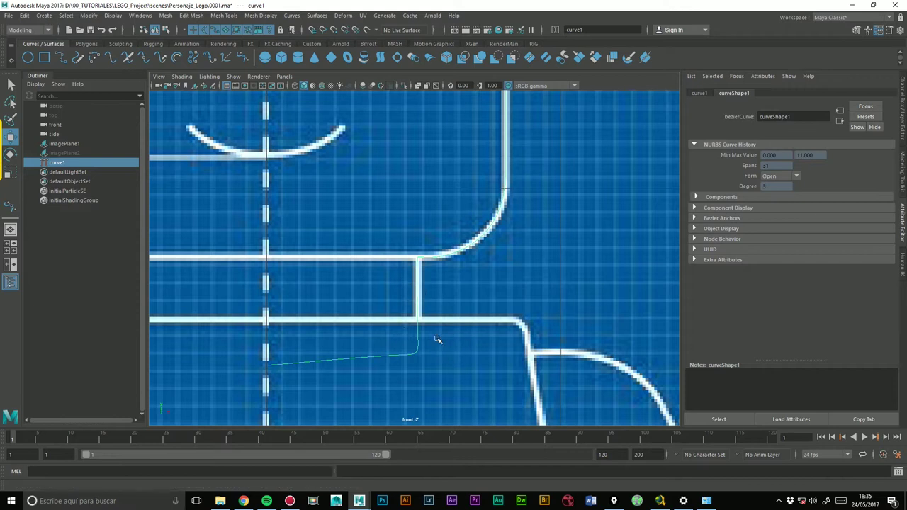
middle_click_drag(425, 343, 391, 299, "alt")
right_click(384, 303)
left_click(376, 284)
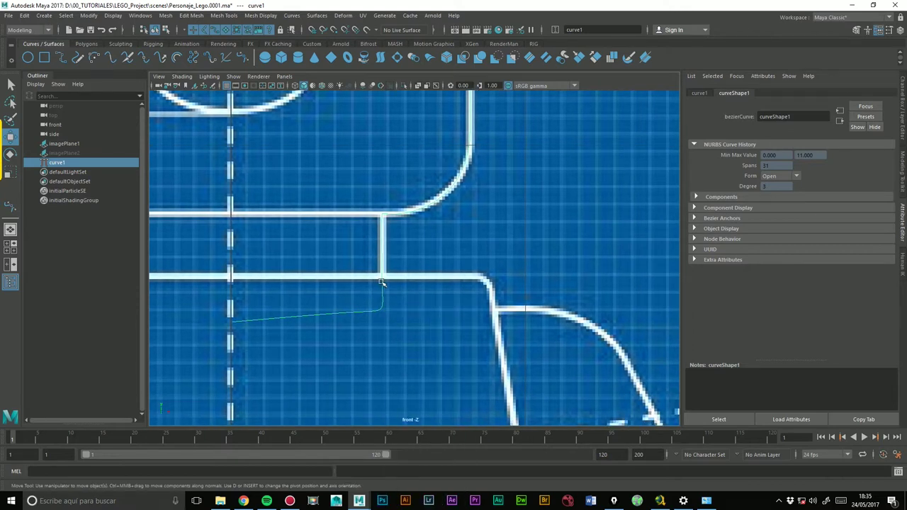
Show curve1's control vertices and select the points along the lower horizontal run
right_click_drag(377, 284, 338, 281)
middle_click_drag(338, 281, 314, 265, "alt")
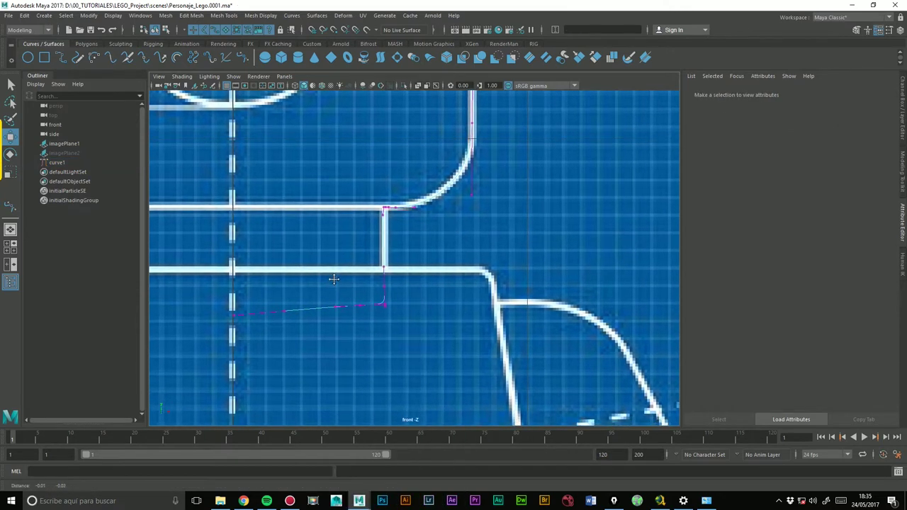
middle_click_drag(340, 226, 344, 241, "alt")
scroll(415, 219, "up", 2)
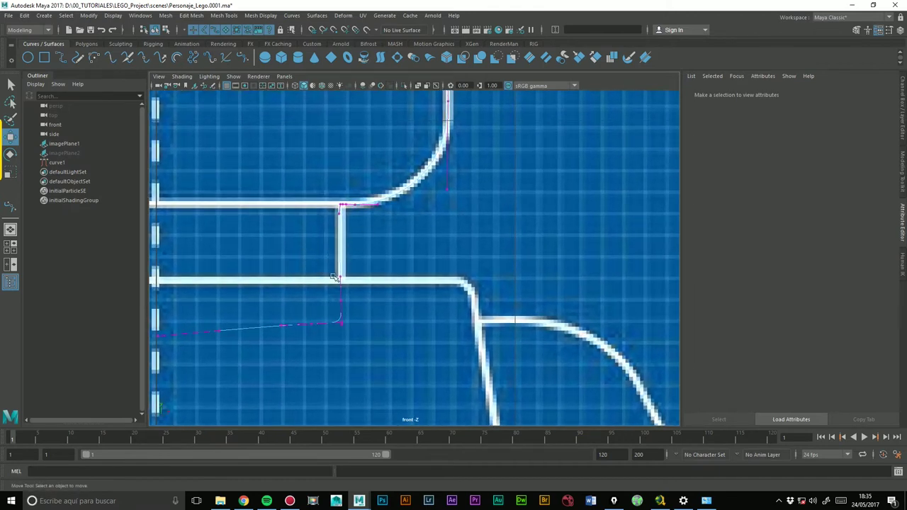
left_click(369, 263)
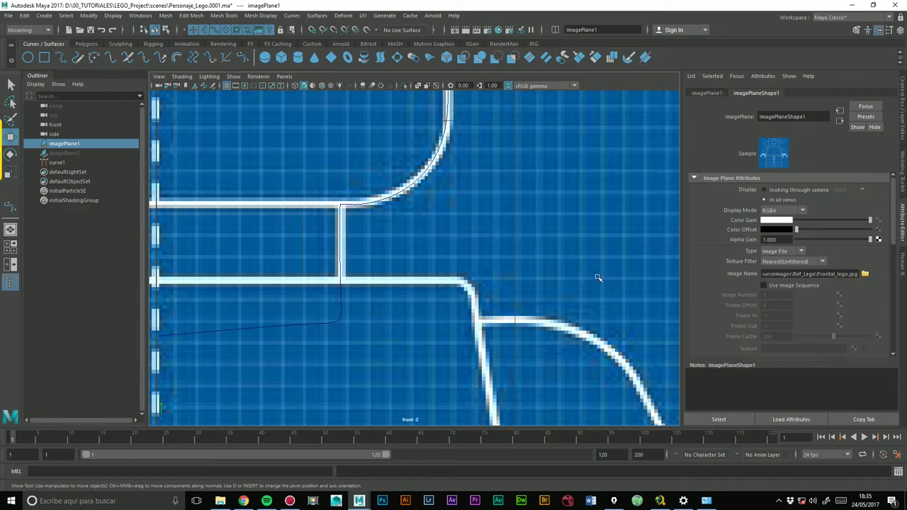
left_click_drag(302, 296, 332, 358)
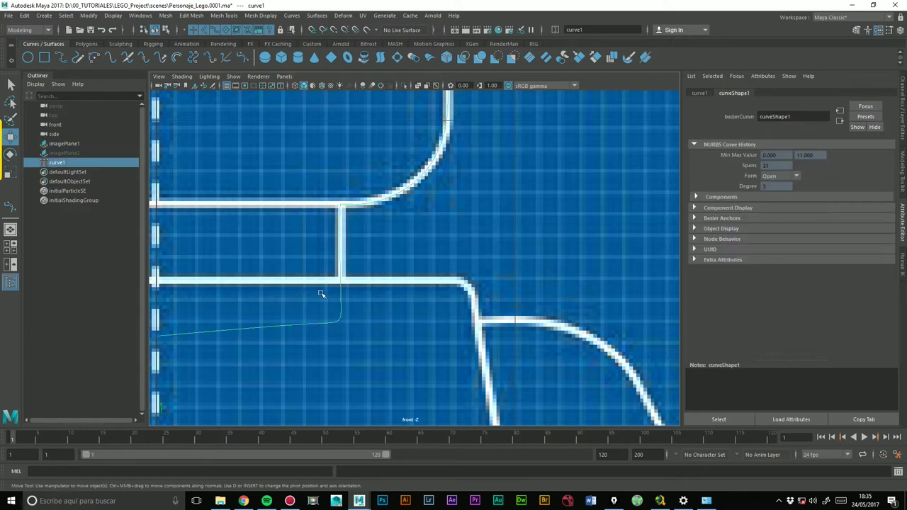
right_click_drag(306, 328, 248, 257)
left_click_drag(301, 337, 416, 285)
Select imagePlane1 and toggle the selection-set icons in the status line
left_click(384, 210)
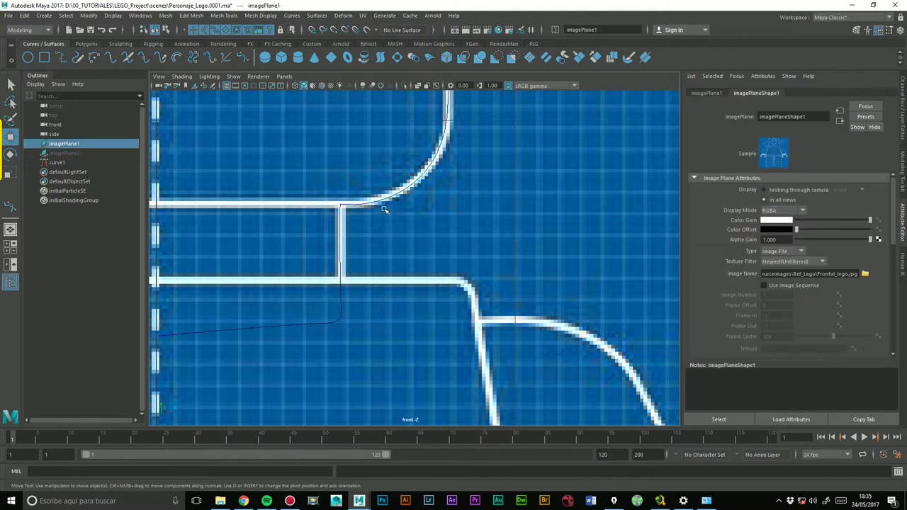
left_click(376, 219)
left_click(411, 255)
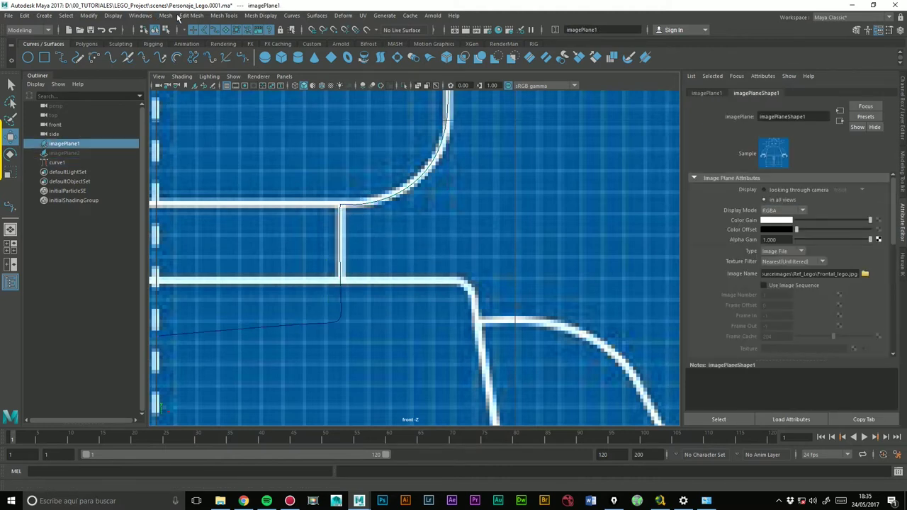
left_click(123, 31)
left_click(124, 31)
left_click(123, 31)
left_click(123, 31)
Enable Component mode and marquee-select curve1 to reveal its CVs, toggling F8
left_click(165, 31)
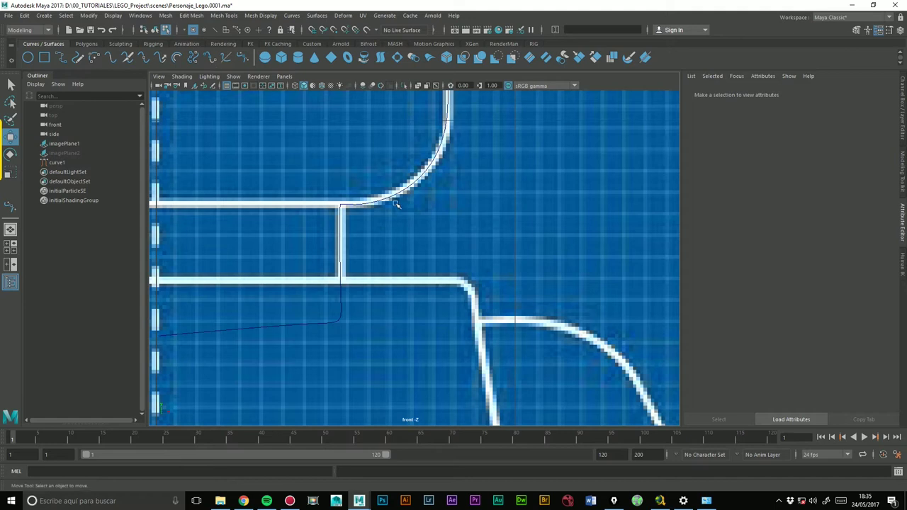
left_click_drag(389, 205, 462, 225)
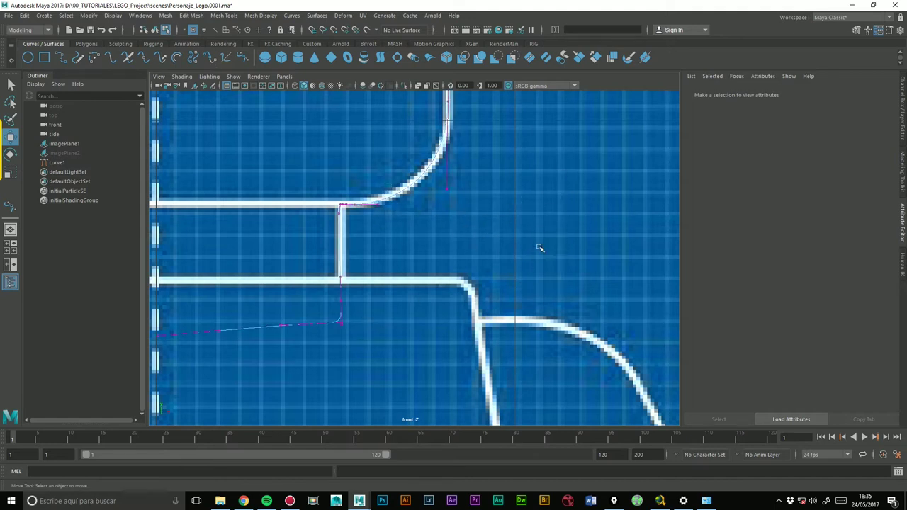
key("F8")
left_click(454, 199)
left_click(446, 192)
key("F8")
Zoom in on the neck and move the curve's end CV up onto the line
mouse_move(293, 242)
right_mouse_down("alt")
mouse_move(543, 249)
mouse_move(458, 261)
right_mouse_up("alt")
middle_click_drag(303, 359, 364, 308, "alt")
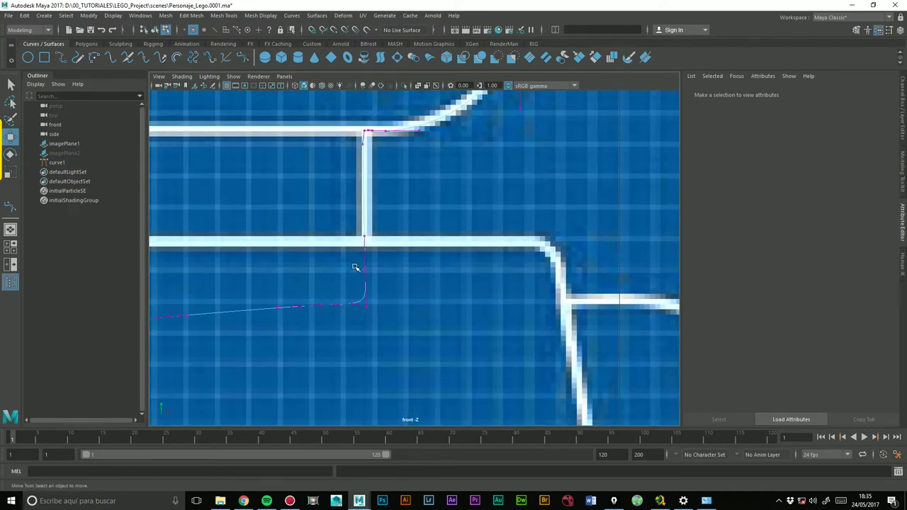
mouse_move(289, 295)
middle_mouse_down("alt")
mouse_move(383, 253)
mouse_move(448, 260)
middle_mouse_up("alt")
left_click_drag(248, 275, 280, 312)
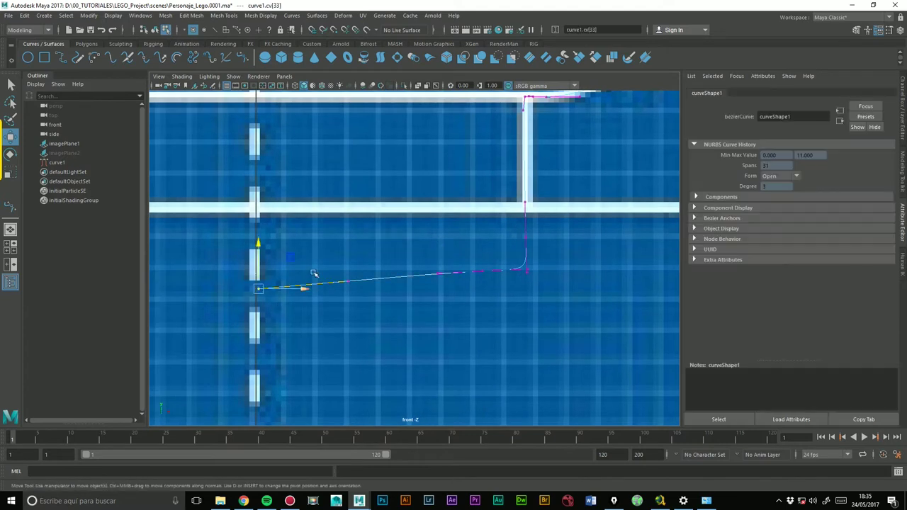
left_click_drag(259, 243, 258, 226)
Lower cv[32], shift cv[30] left and nudge a vertex up to level the bottom
left_click(347, 265)
left_click_drag(345, 220, 355, 224)
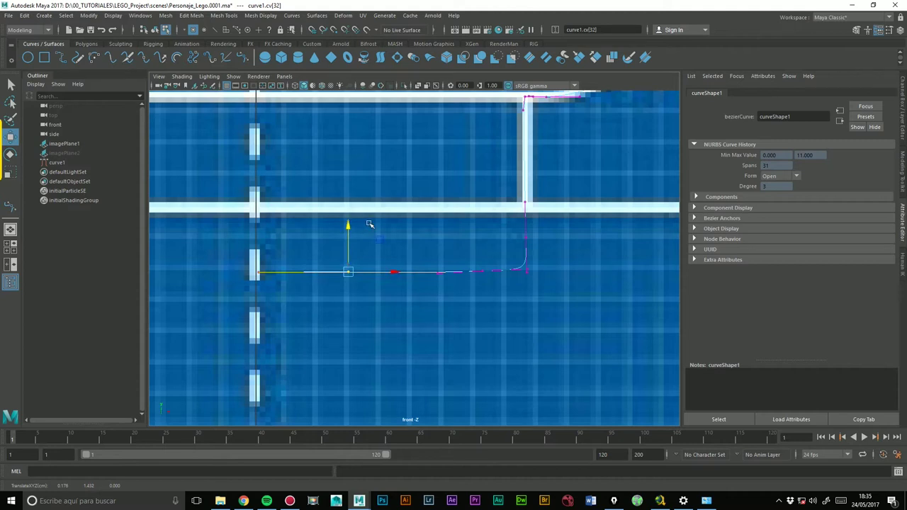
left_click(480, 272)
left_click_drag(528, 272, 485, 269)
scroll(479, 238, "down", 2)
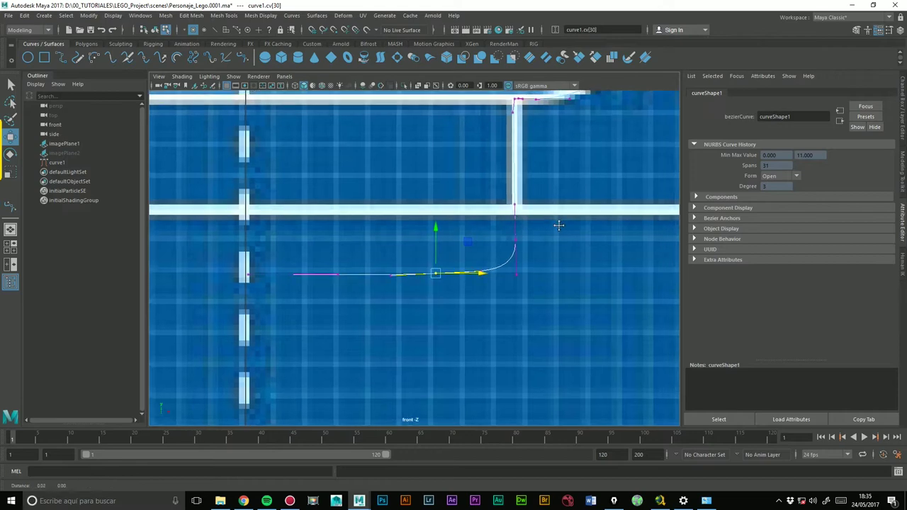
scroll(486, 239, "down", 5)
scroll(487, 239, "down", 2)
scroll(572, 222, "up", 10)
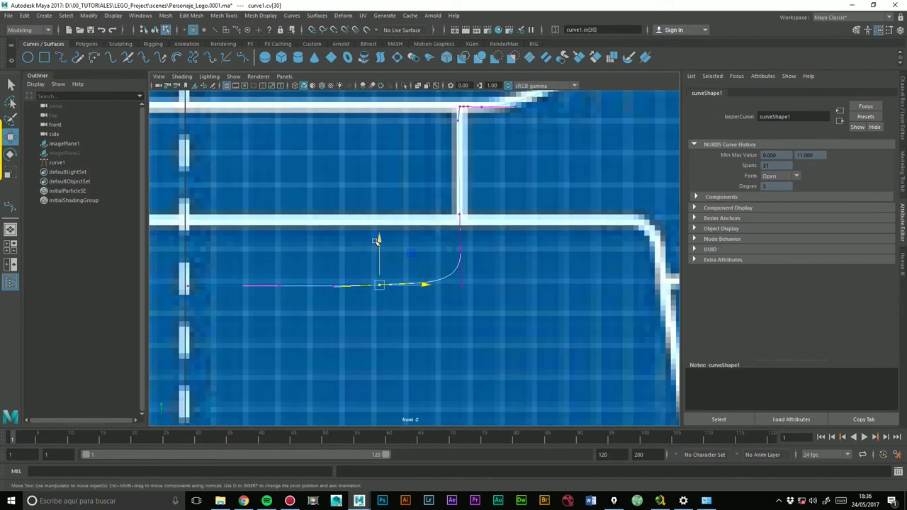
left_click_drag(379, 240, 379, 238)
Select cv[33] and, with X grid snapping, snap it onto the vertical centre line
left_click_drag(489, 241, 444, 262)
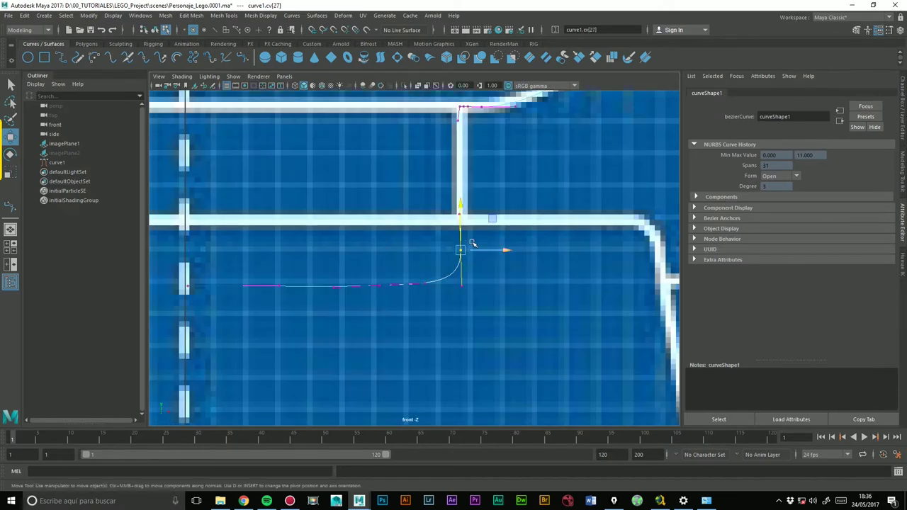
left_click_drag(461, 209, 461, 215)
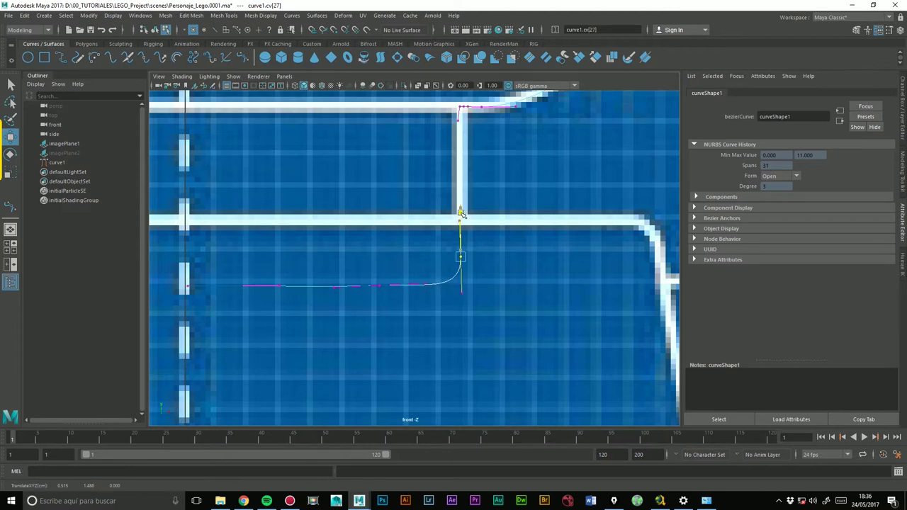
left_click_drag(320, 270, 355, 304)
left_click_drag(215, 270, 178, 300)
middle_click_drag(236, 255, 394, 281, "alt")
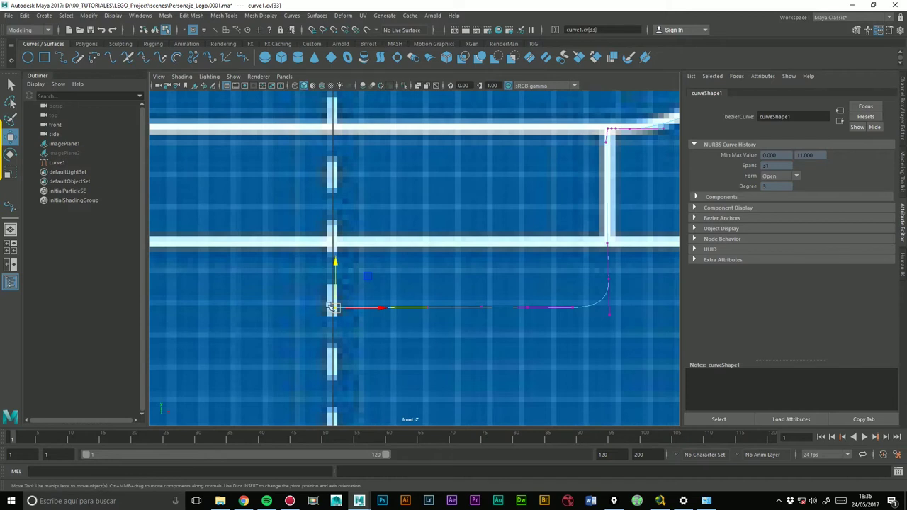
key("x")
left_click_drag(377, 310, 361, 308)
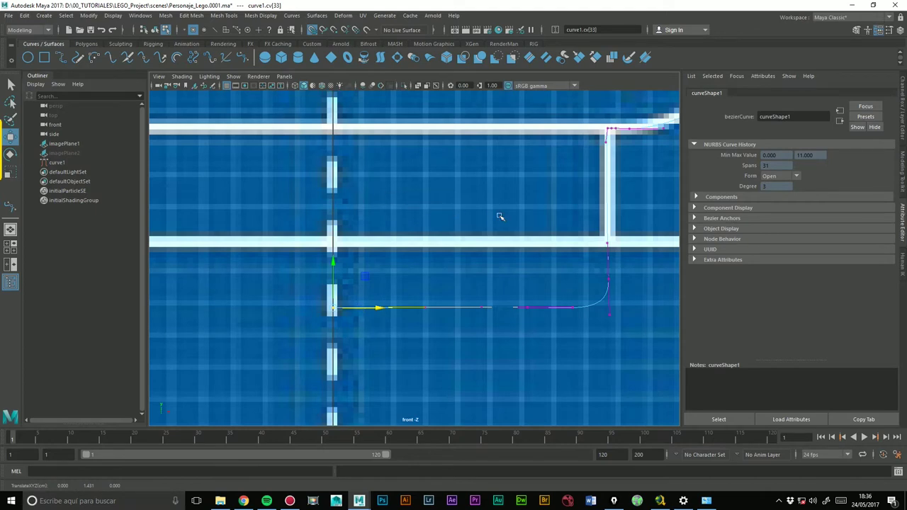
scroll(499, 217, "down", 5)
scroll(467, 234, "up", 1)
scroll(453, 241, "up", 2)
Hide the front blueprint imagePlane1 with Ctrl+H
scroll(445, 247, "up", 1)
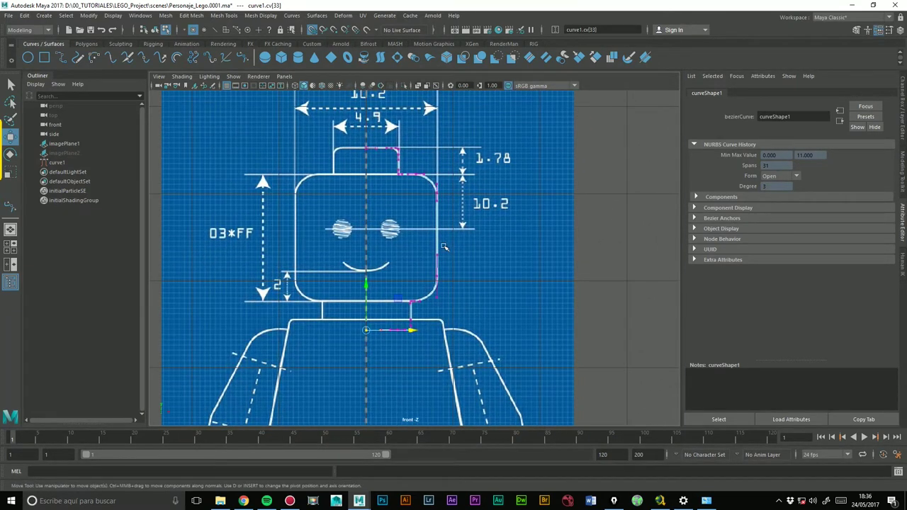
key("F8")
left_click(552, 201)
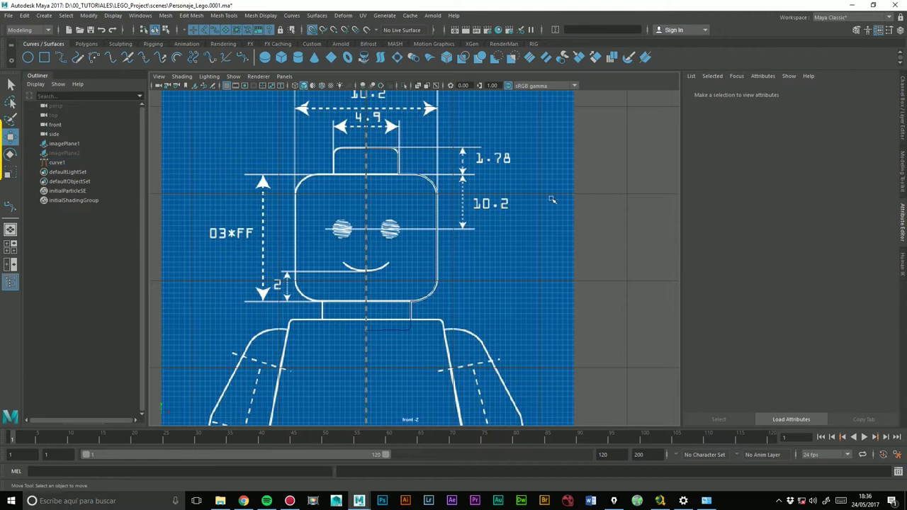
left_click(60, 144)
key("ctrl+h")
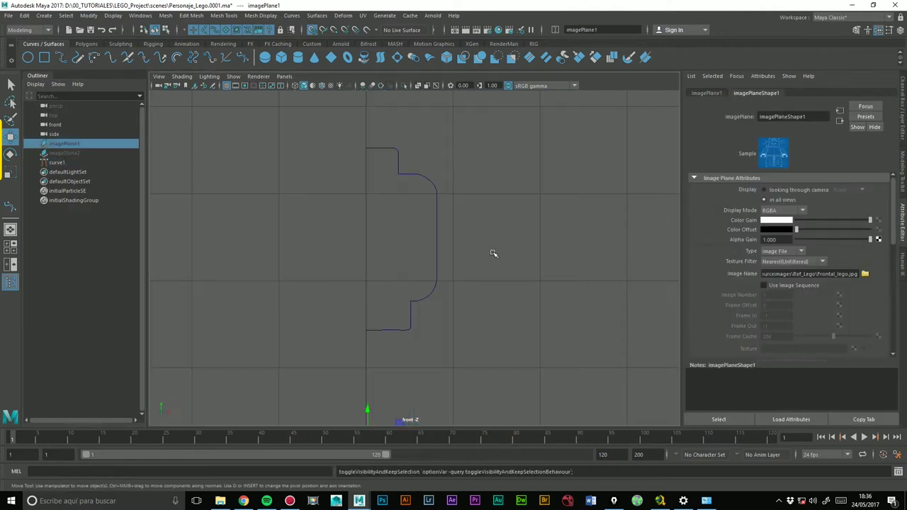
left_click(535, 255)
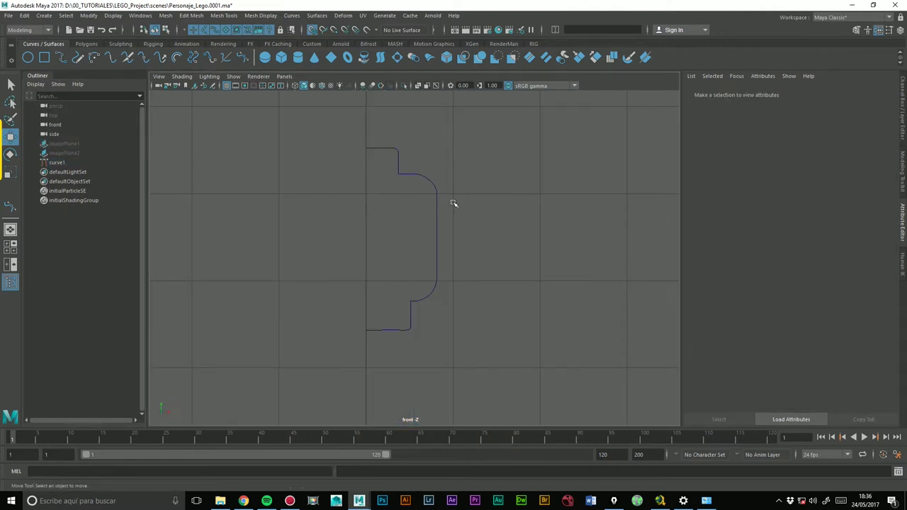
scroll(442, 303, "up", 5)
middle_click_drag(445, 310, 460, 180, "alt")
Level the bottom segment by nudging cv[32] and cv[30] along the Y axis
left_click(317, 297)
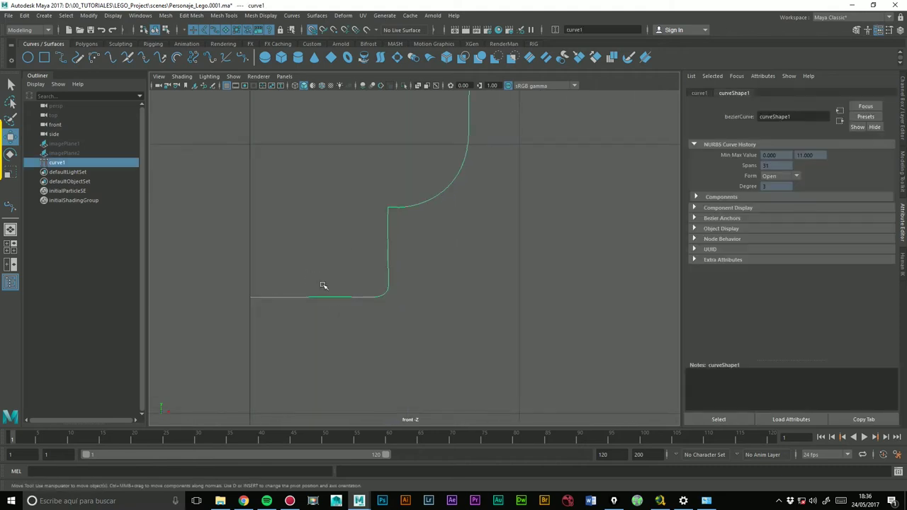
key("F8")
scroll(340, 222, "up", 3)
middle_click_drag(567, 208, 389, 211, "alt")
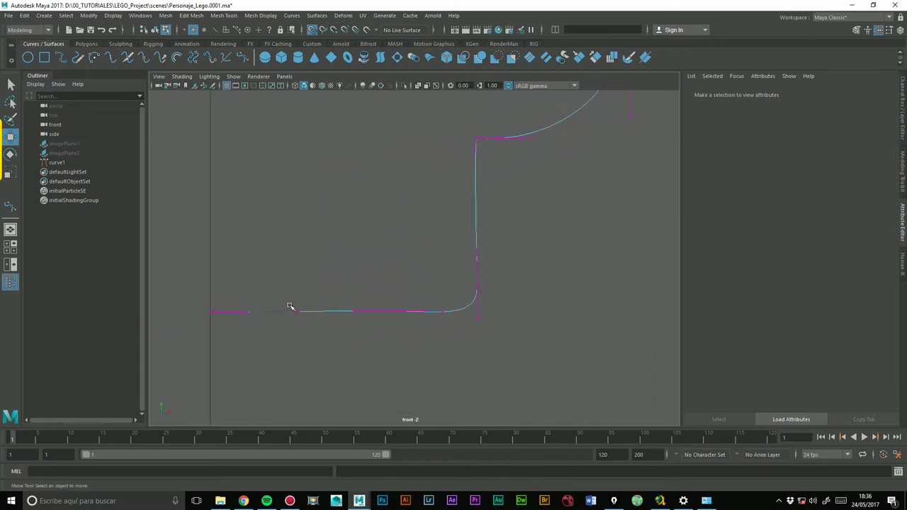
left_click(296, 310)
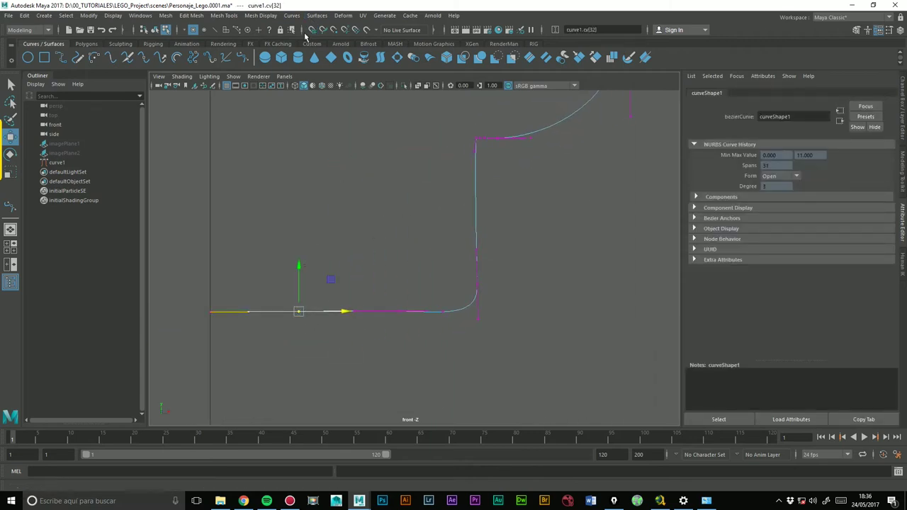
left_click(298, 265)
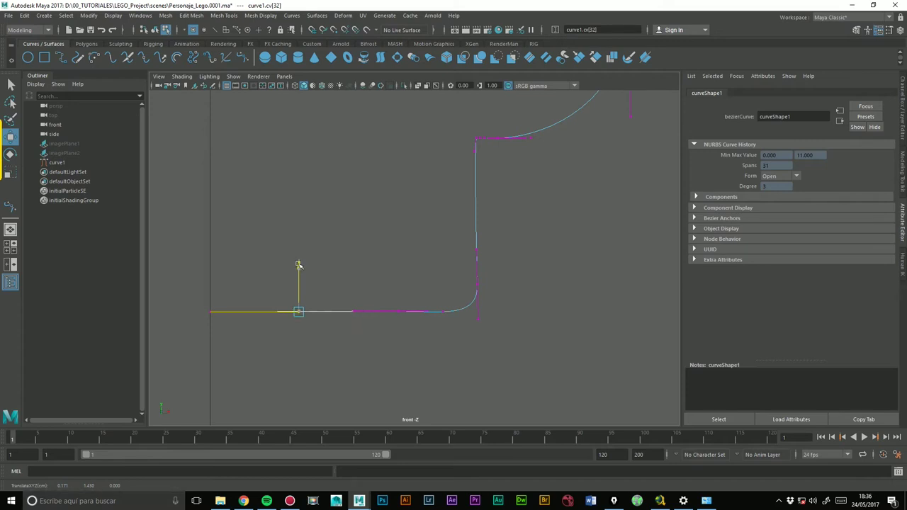
left_click(395, 311)
left_click(397, 264)
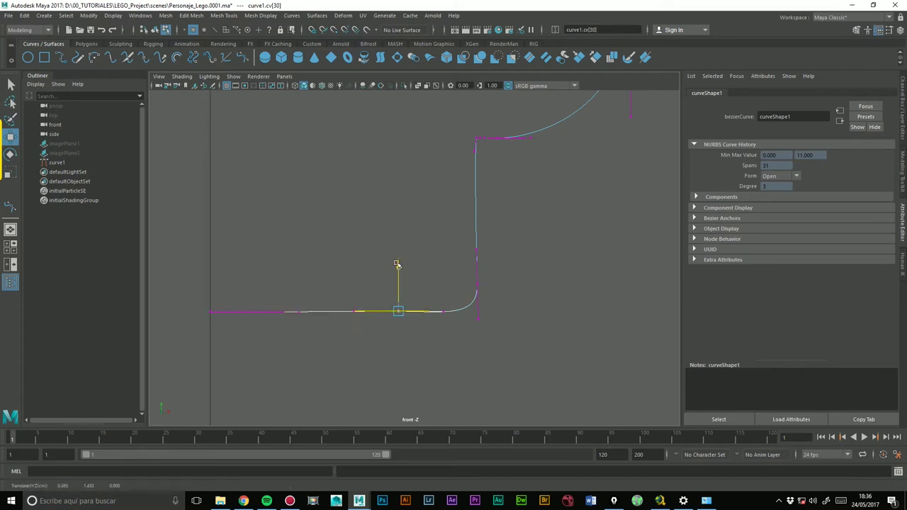
left_click_drag(396, 264, 398, 265)
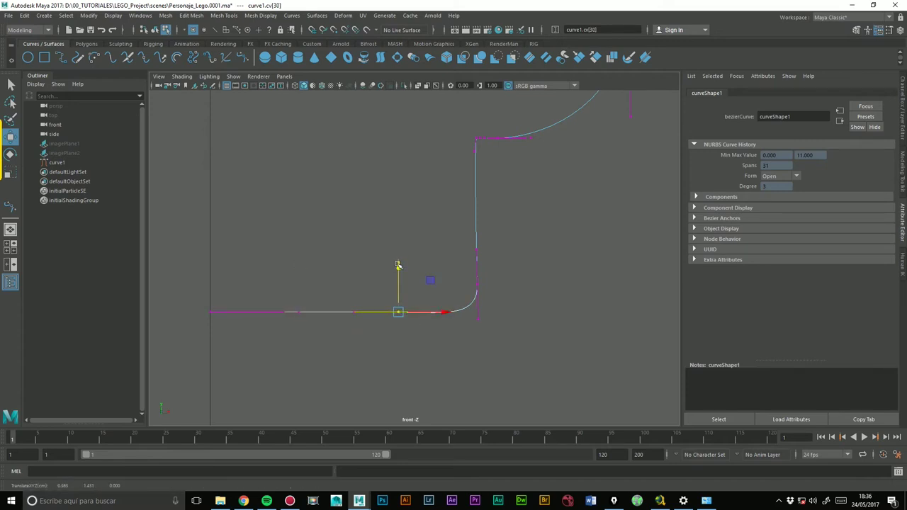
Deselect the curve and recentre the view on the complete half-head profile
left_click(417, 224)
scroll(436, 206, "down", 5)
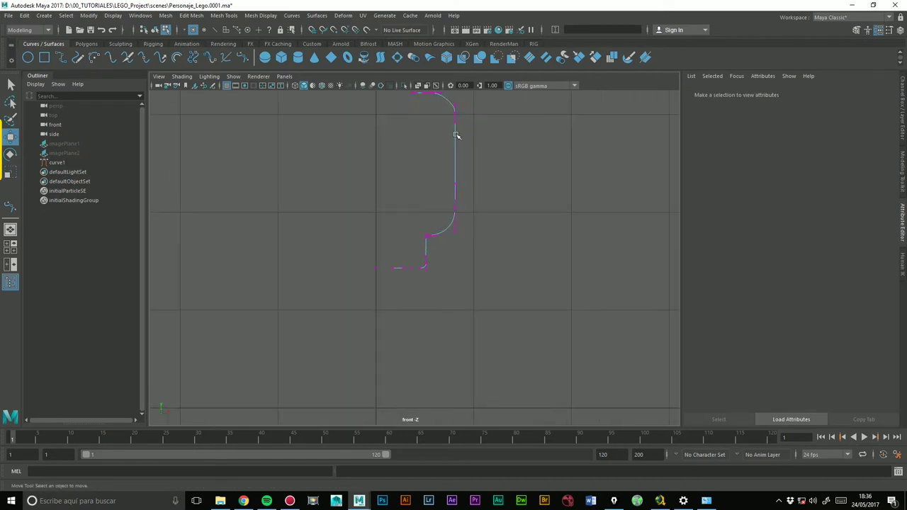
key("F8")
left_click(318, 198)
middle_click_drag(318, 199, 314, 289, "alt")
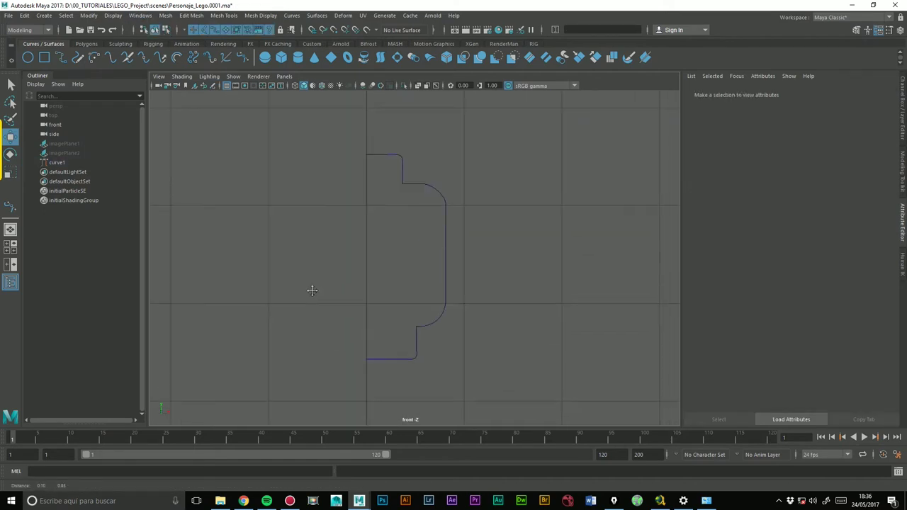
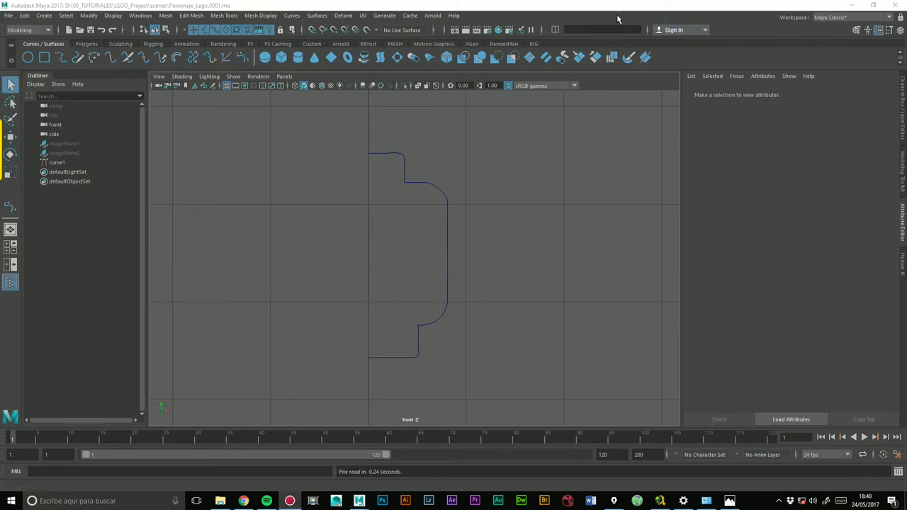
Switch to the perspective view, frame all, and select curve1, the head profile curve
key("space")
left_click_drag(434, 177, 429, 152)
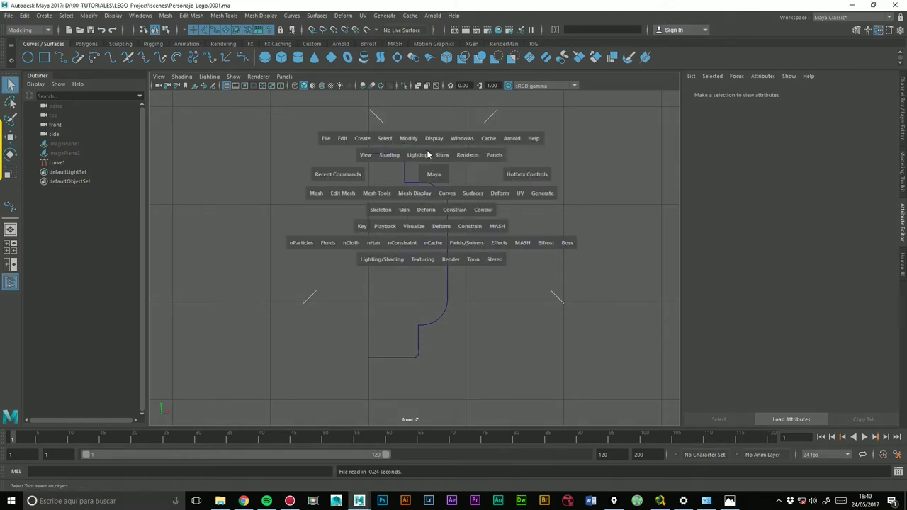
key("a")
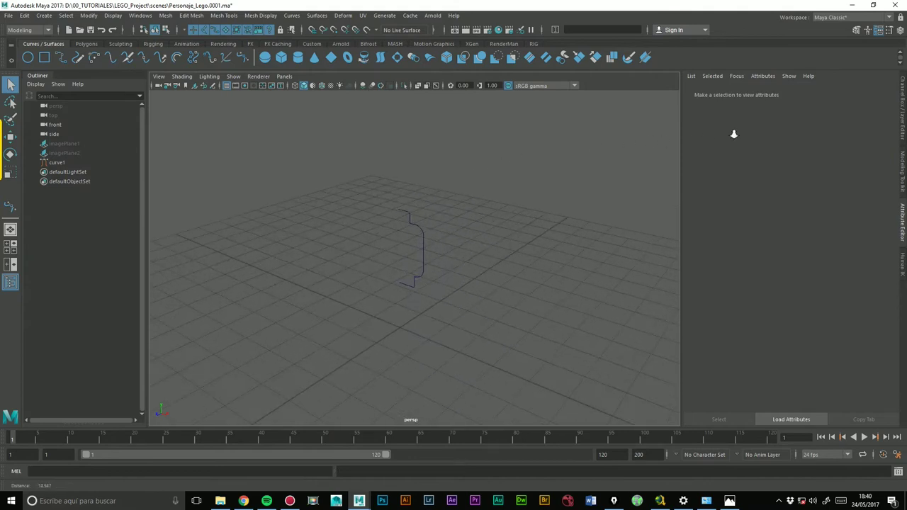
left_click(424, 244)
left_click_drag(504, 245, 427, 283, "alt")
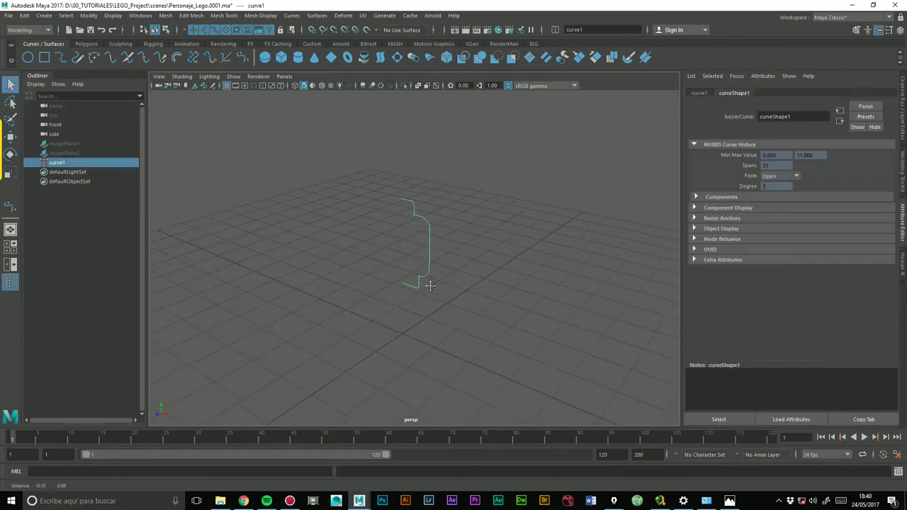
key("w")
mouse_move(491, 284)
left_mouse_down("alt")
mouse_move(420, 269)
mouse_move(510, 282)
mouse_move(454, 297)
left_mouse_up("alt")
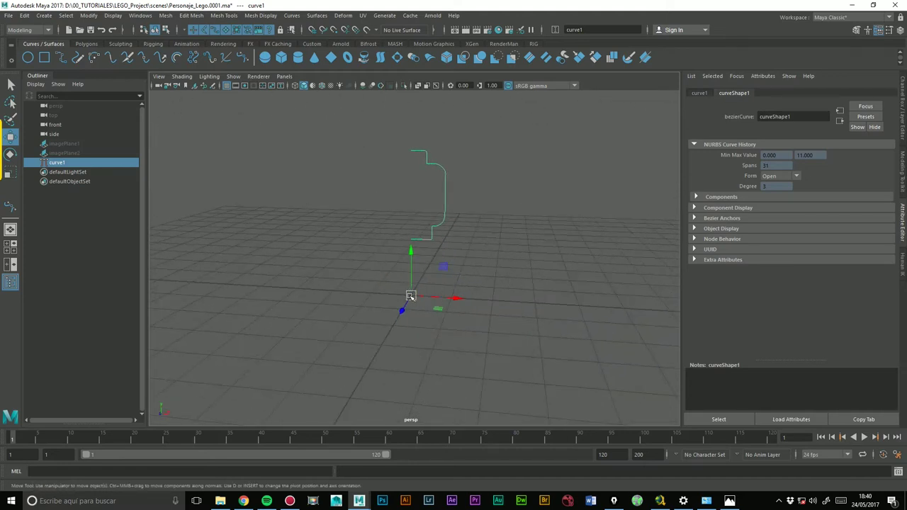
mouse_move(383, 314)
left_mouse_down("alt")
mouse_move(439, 327)
mouse_move(388, 352)
mouse_move(469, 328)
mouse_move(416, 280)
left_mouse_up("alt")
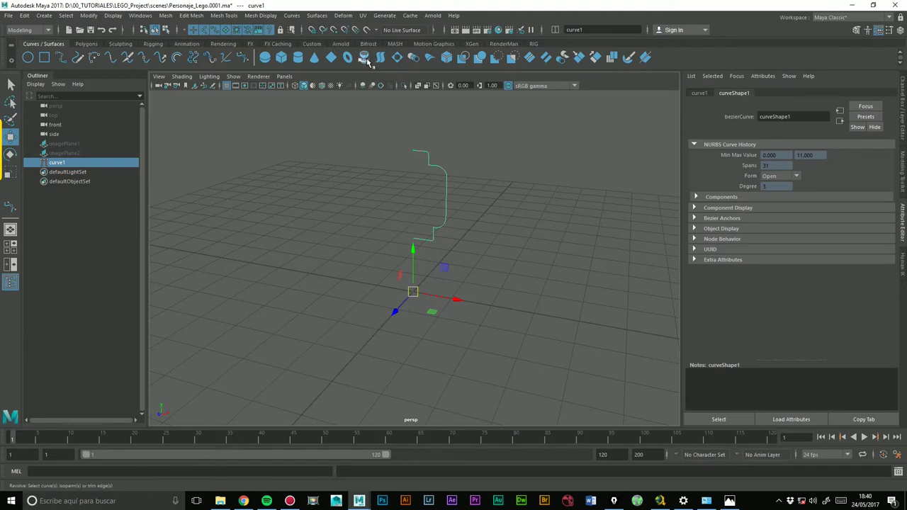
Revolve curve1 around the Y axis with 8 segments into a NURBS head and inspect it
left_click(307, 17)
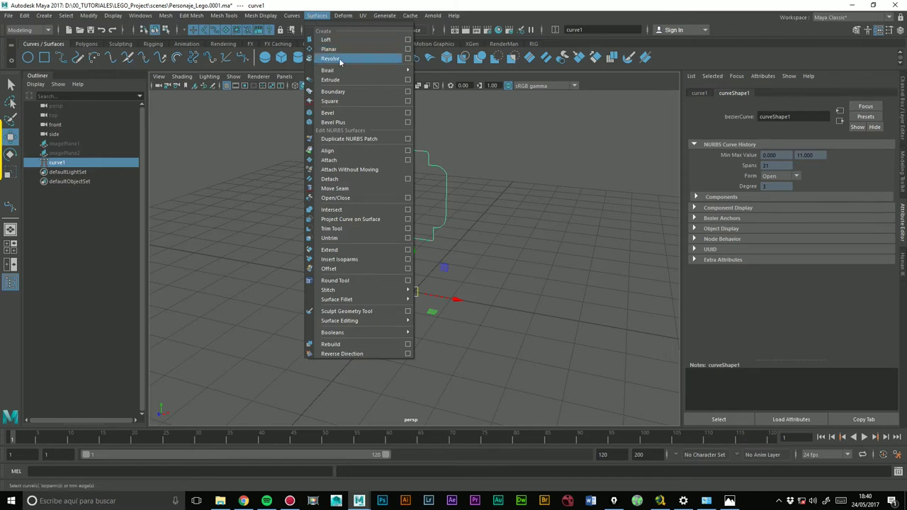
left_click(407, 58)
left_click_drag(613, 159, 685, 183)
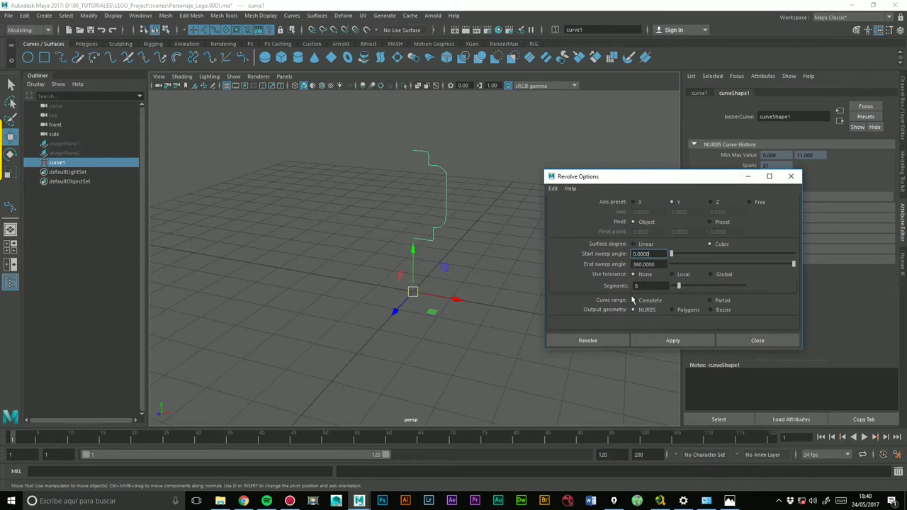
left_click(670, 342)
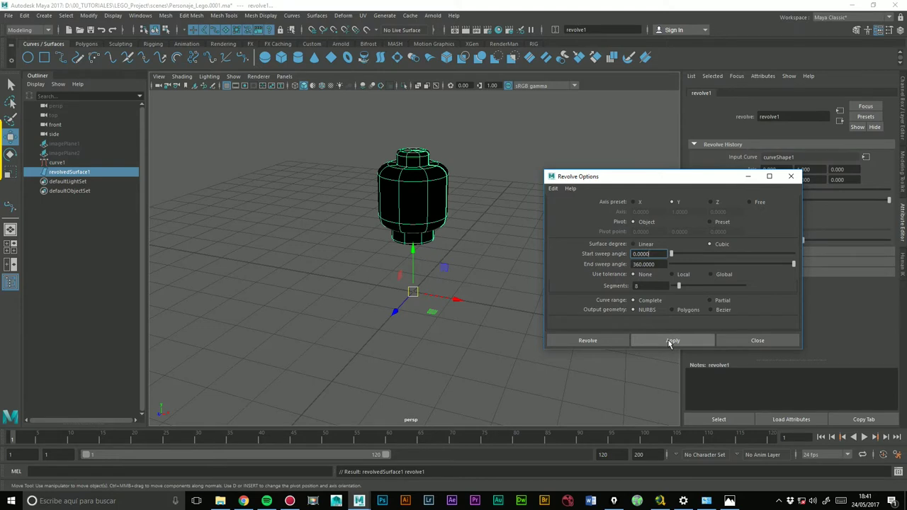
left_click(491, 156)
left_click(420, 194)
mouse_move(479, 236)
left_mouse_down("alt")
mouse_move(364, 245)
mouse_move(496, 188)
mouse_move(470, 208)
mouse_move(488, 219)
mouse_move(477, 262)
left_mouse_up("alt")
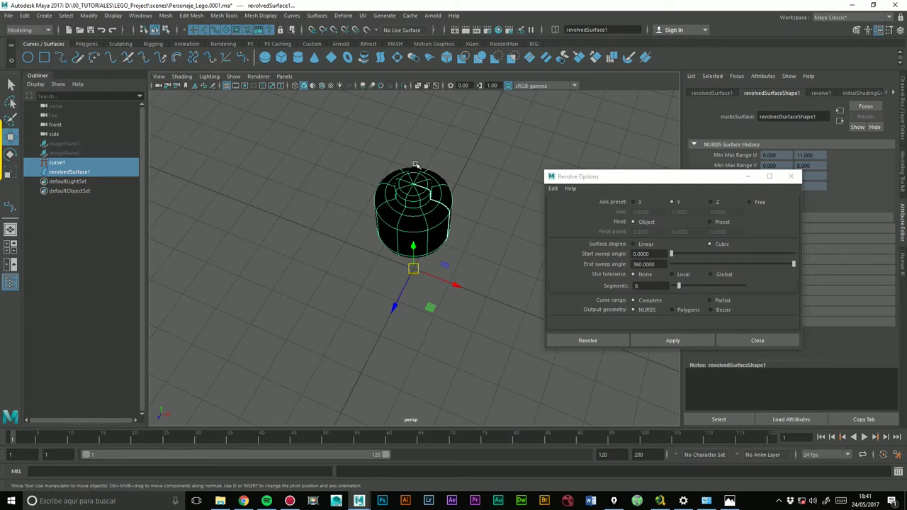
mouse_move(457, 190)
left_mouse_down("alt")
mouse_move(346, 188)
mouse_move(446, 221)
mouse_move(415, 206)
mouse_move(486, 143)
left_mouse_up("alt")
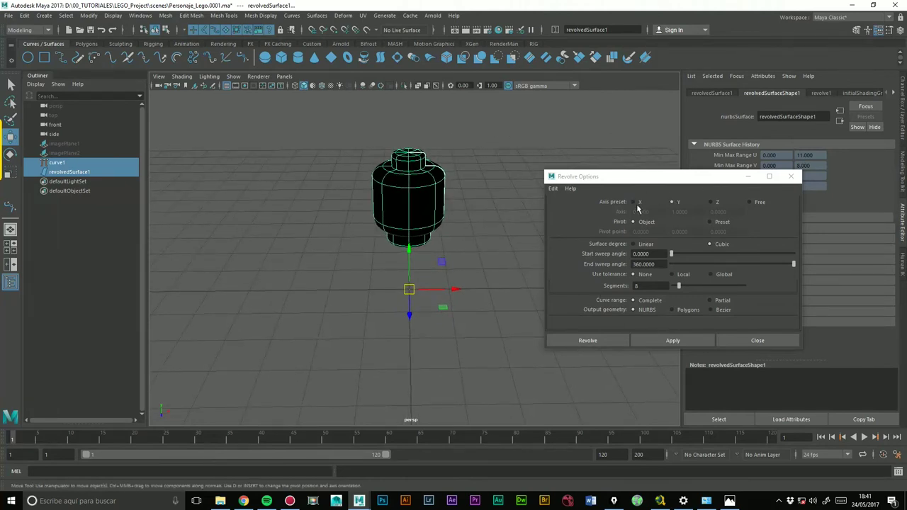
Undo the revolve, test a revolve around the X axis, then undo it
key("ctrl+z")
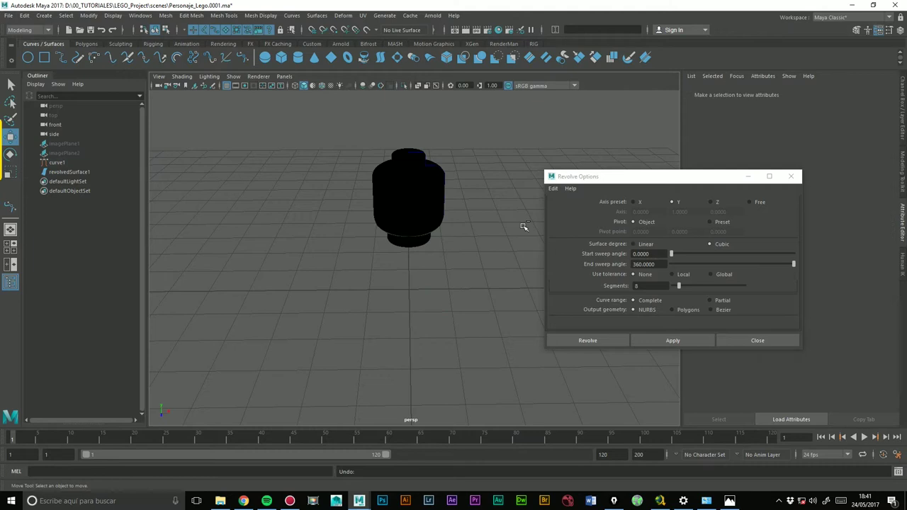
key("ctrl+z")
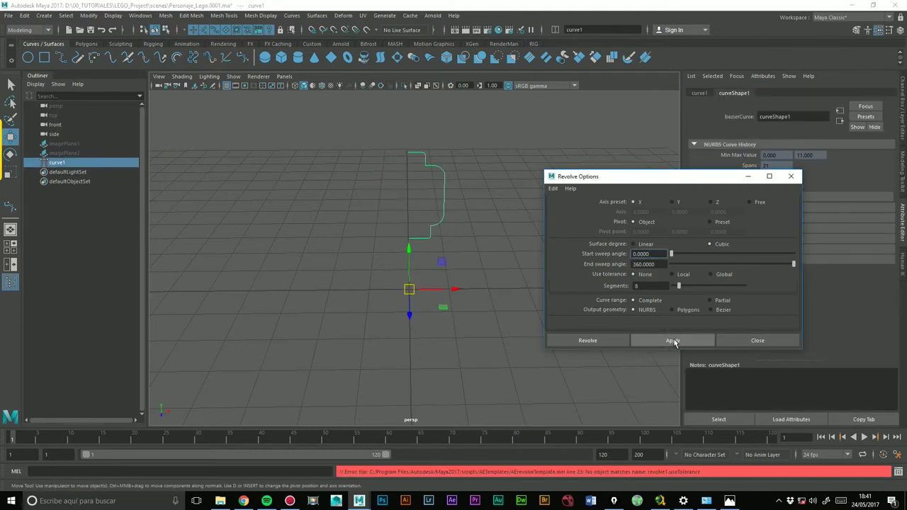
left_click(675, 340)
mouse_move(495, 311)
left_mouse_down("alt")
mouse_move(443, 297)
mouse_move(558, 289)
mouse_move(529, 292)
left_mouse_up("alt")
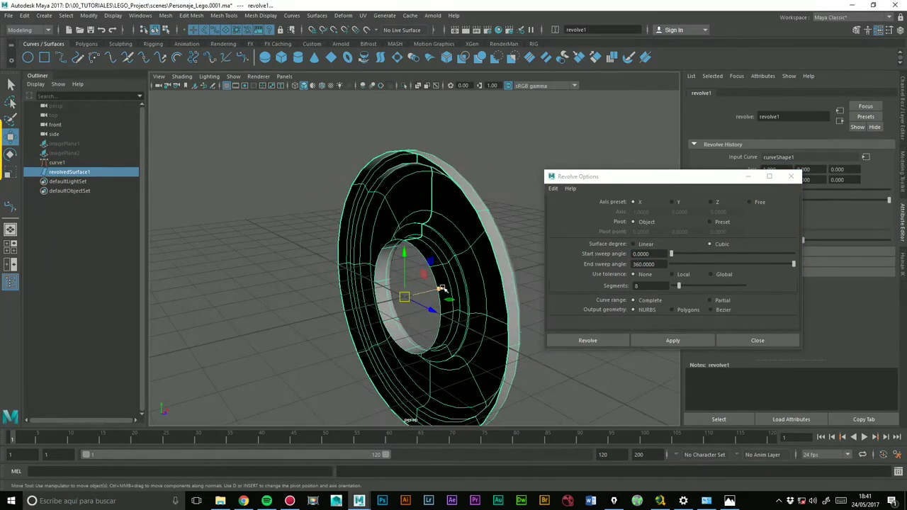
mouse_move(522, 287)
left_mouse_down("alt")
mouse_move(335, 282)
mouse_move(507, 273)
left_mouse_up("alt")
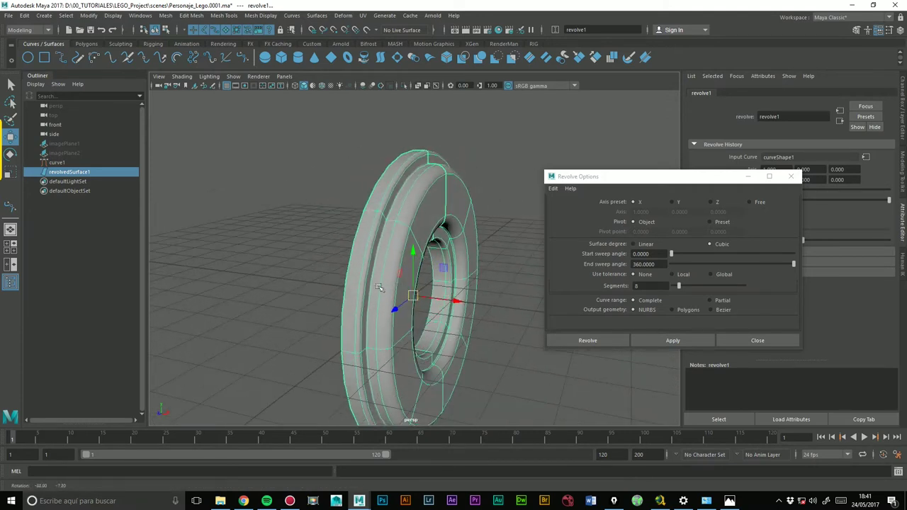
key("ctrl+z")
Try revolving the curve around the Z axis, inspect it, and undo
left_click(710, 202)
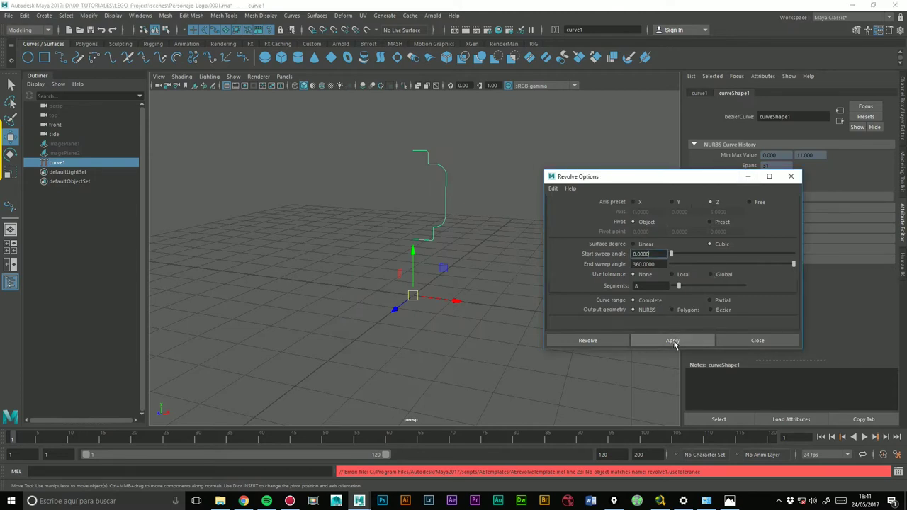
left_click(672, 341)
mouse_move(435, 315)
left_mouse_down("alt")
mouse_move(324, 297)
mouse_move(429, 298)
left_mouse_up("alt")
key("ctrl+z")
Revolve around Y again, then undo twice back to just the profile curve
left_click(672, 203)
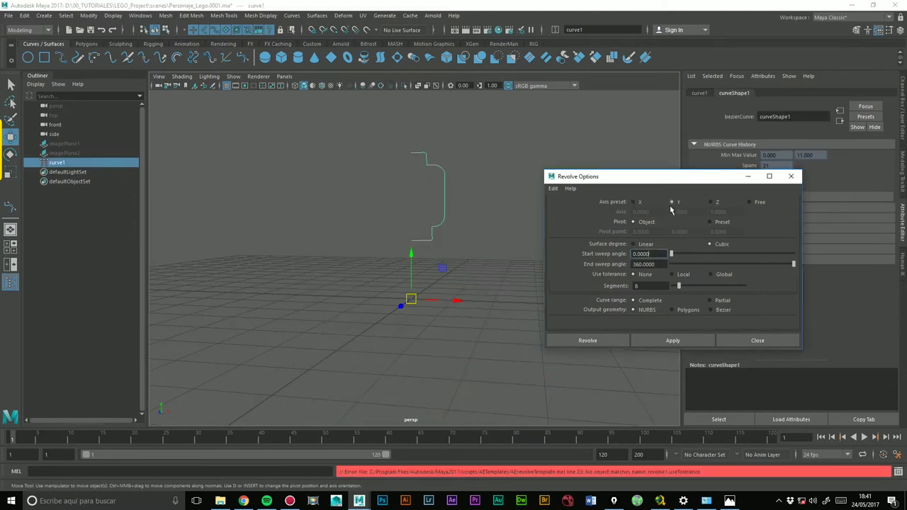
left_click(668, 341)
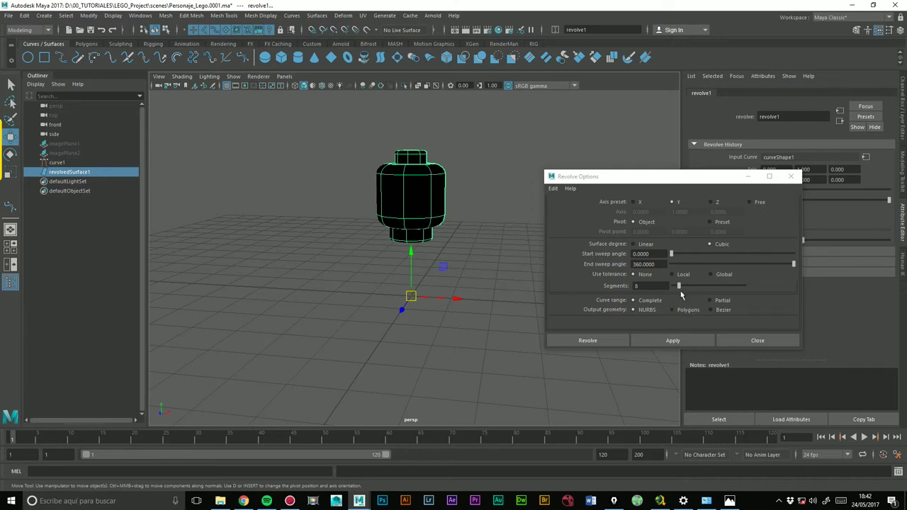
left_click(641, 285)
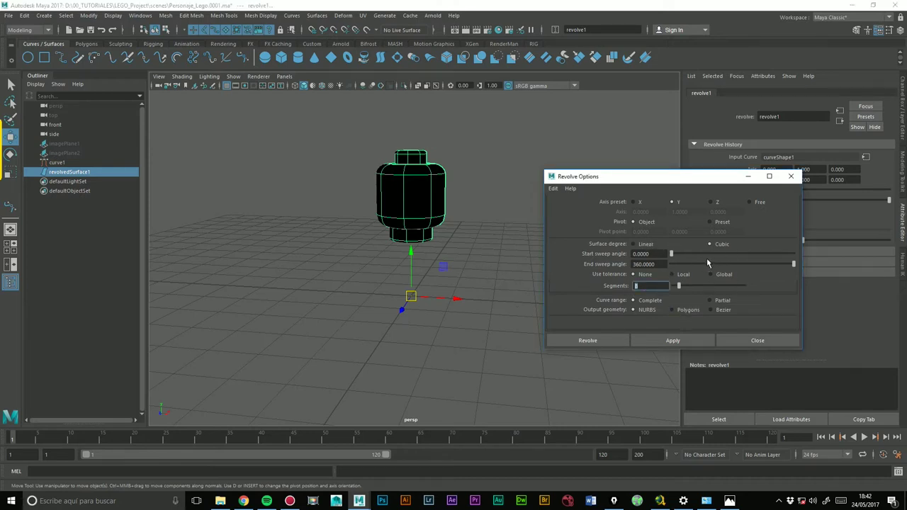
key("ctrl+z")
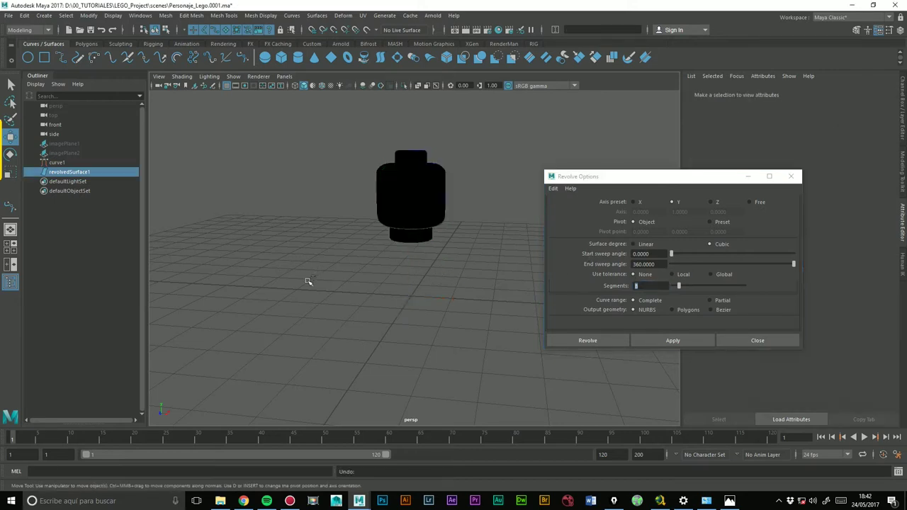
key("ctrl+z")
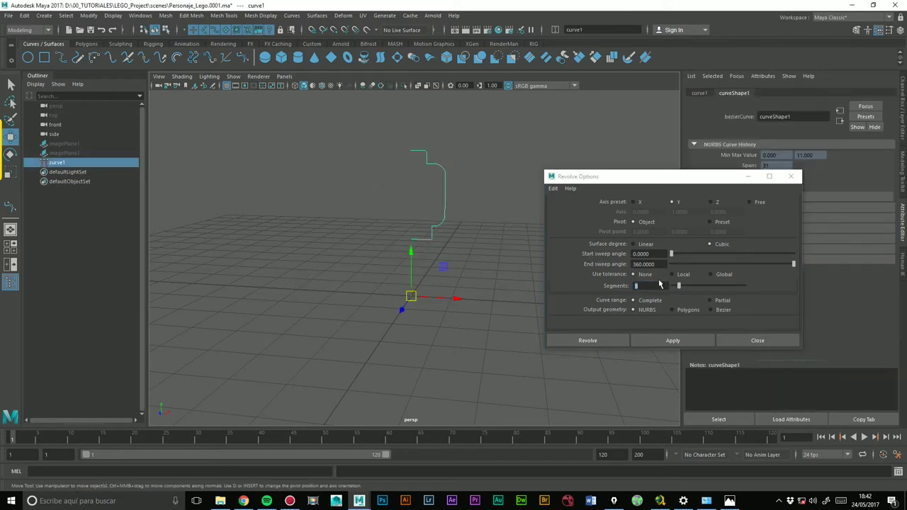
Set revolve output to Polygons, inspect the triangulated test head, then undo it
left_click(673, 310)
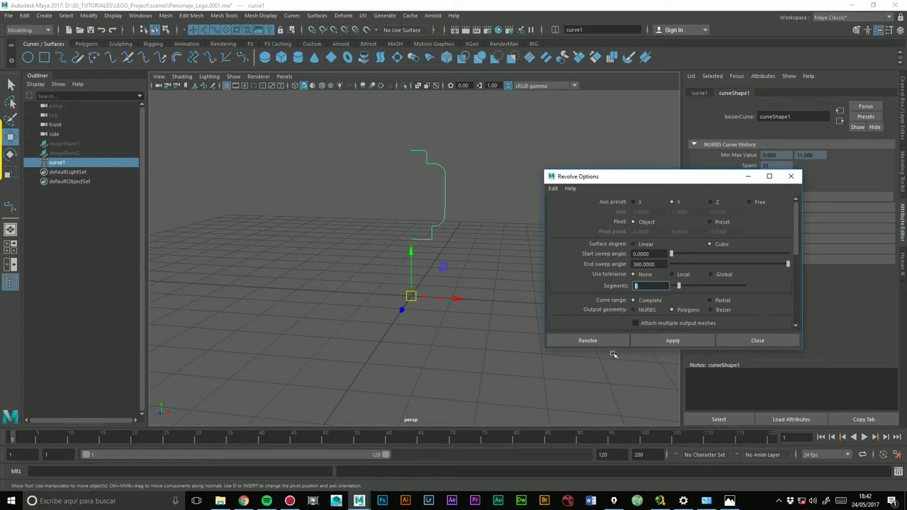
left_click(649, 347)
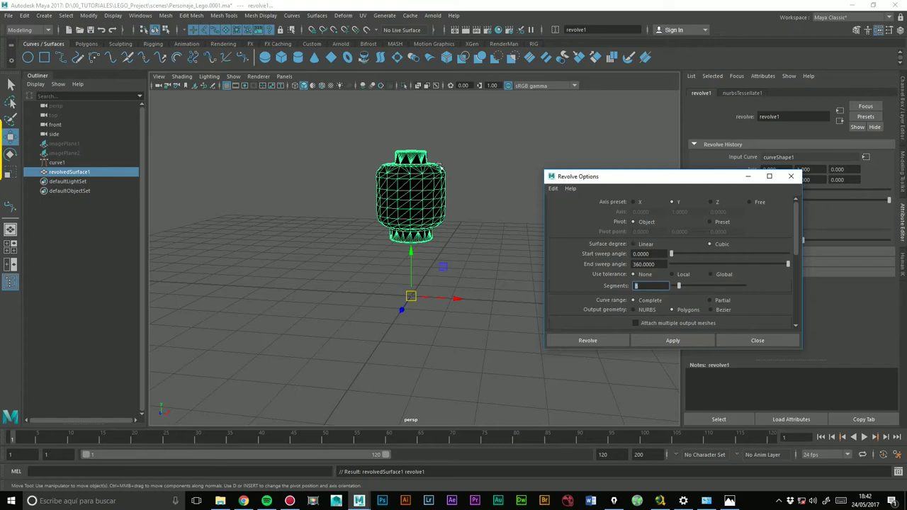
right_click_drag(338, 198, 354, 349, "alt")
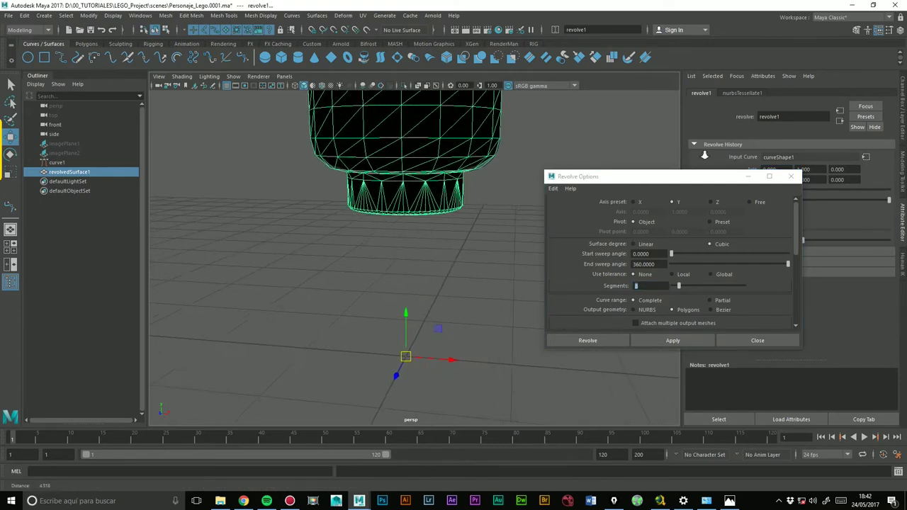
mouse_move(354, 349)
left_mouse_down("alt")
mouse_move(354, 238)
mouse_move(370, 263)
mouse_move(404, 248)
mouse_move(369, 244)
left_mouse_up("alt")
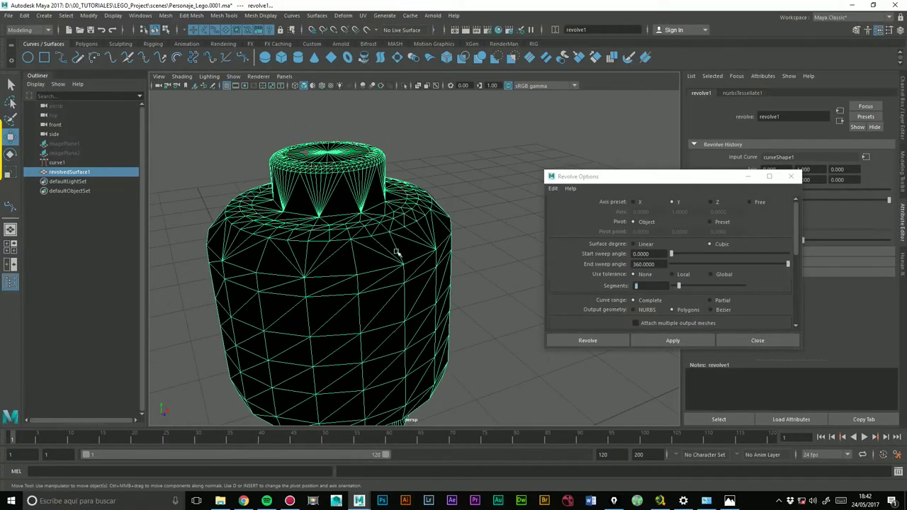
mouse_move(482, 180)
right_mouse_down("alt")
mouse_move(448, 176)
mouse_move(482, 203)
right_mouse_up("alt")
left_click_drag(481, 202, 466, 195, "alt")
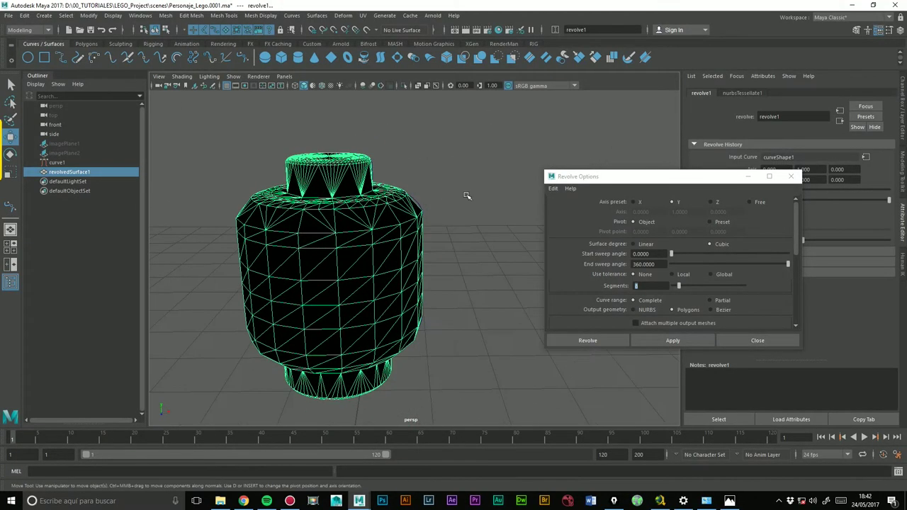
key("ctrl+z")
key("ctrl+z")
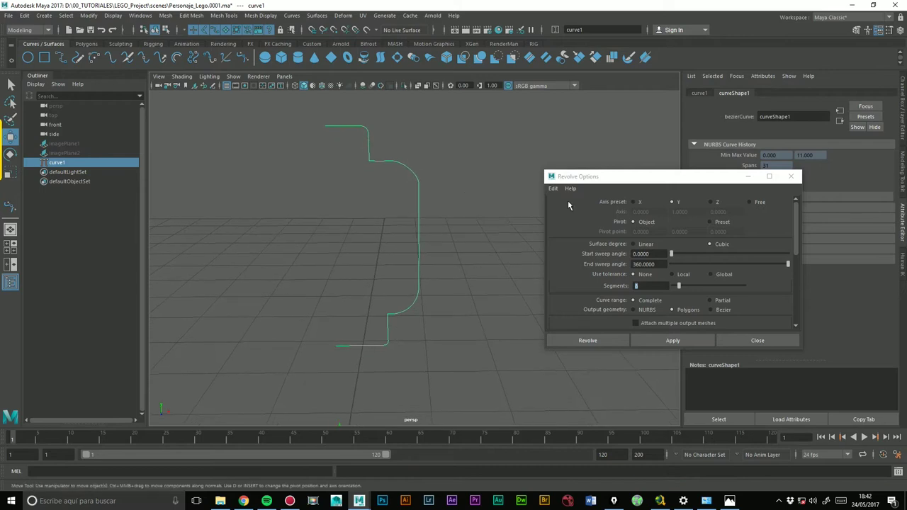
Enlarge the Revolve Options window and revolve a quad-faced test head to inspect
left_click_drag(794, 237, 796, 266)
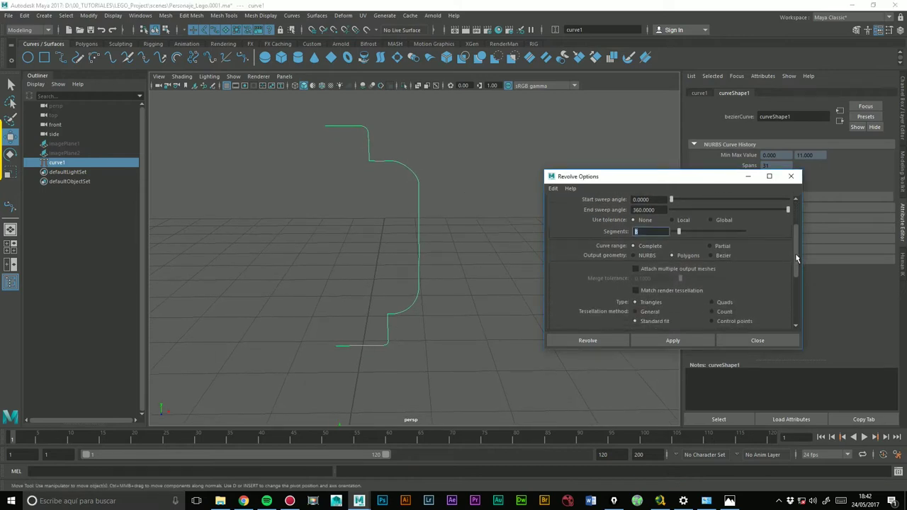
left_click_drag(704, 171, 704, 73)
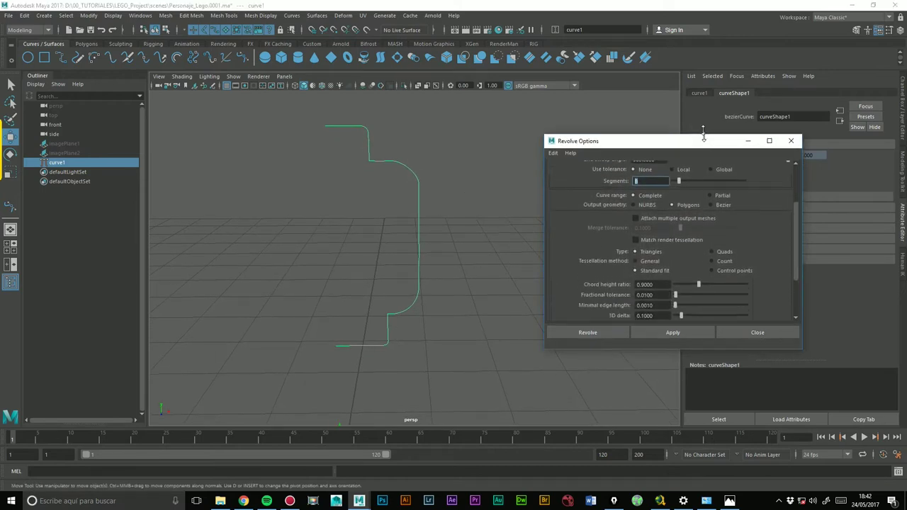
mouse_move(799, 297)
left_mouse_down()
mouse_move(794, 264)
mouse_move(830, 222)
left_mouse_up()
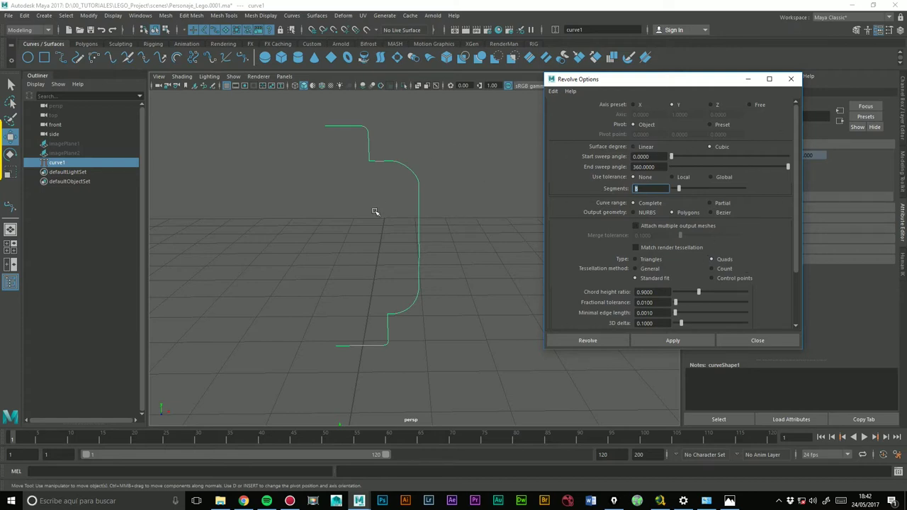
left_click(673, 343)
mouse_move(439, 213)
left_mouse_down("alt")
mouse_move(454, 235)
mouse_move(472, 239)
mouse_move(461, 219)
left_mouse_up("alt")
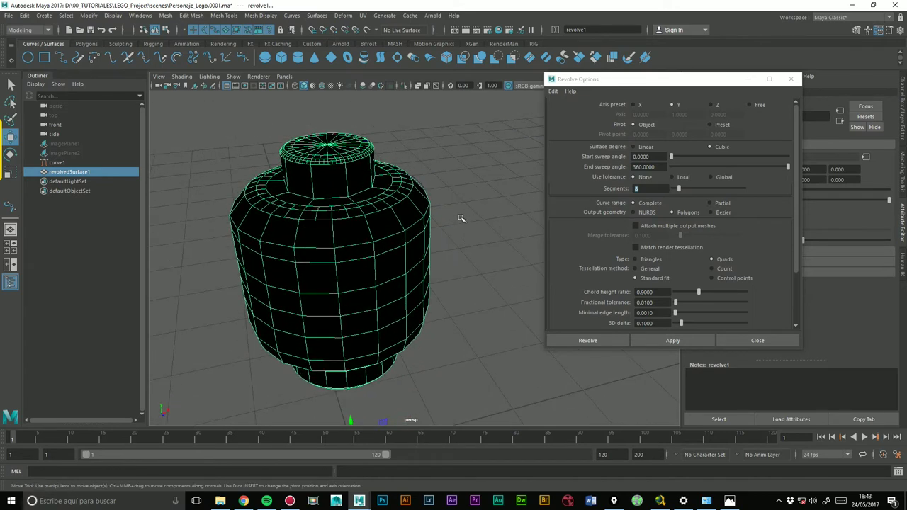
left_click_drag(349, 200, 364, 203, "alt")
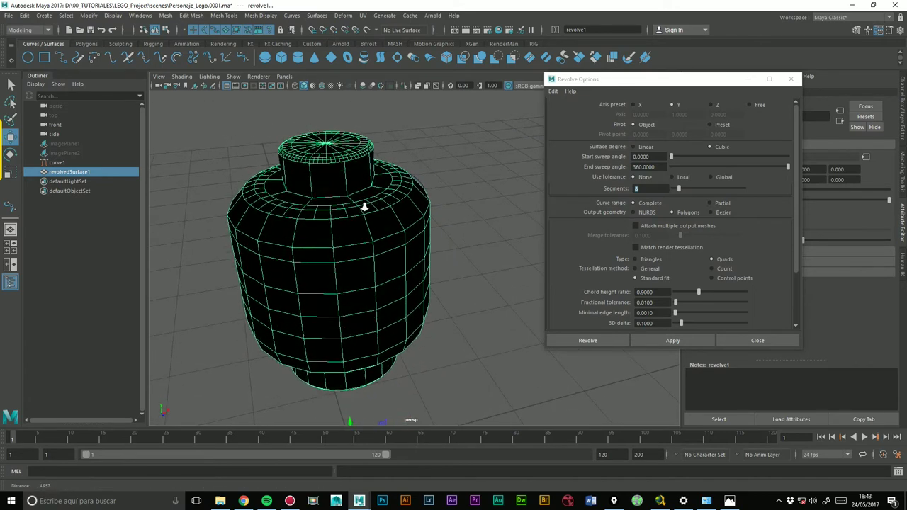
right_click_drag(364, 203, 470, 192, "alt")
mouse_move(470, 192)
left_mouse_down("alt")
mouse_move(359, 228)
mouse_move(374, 237)
left_mouse_up("alt")
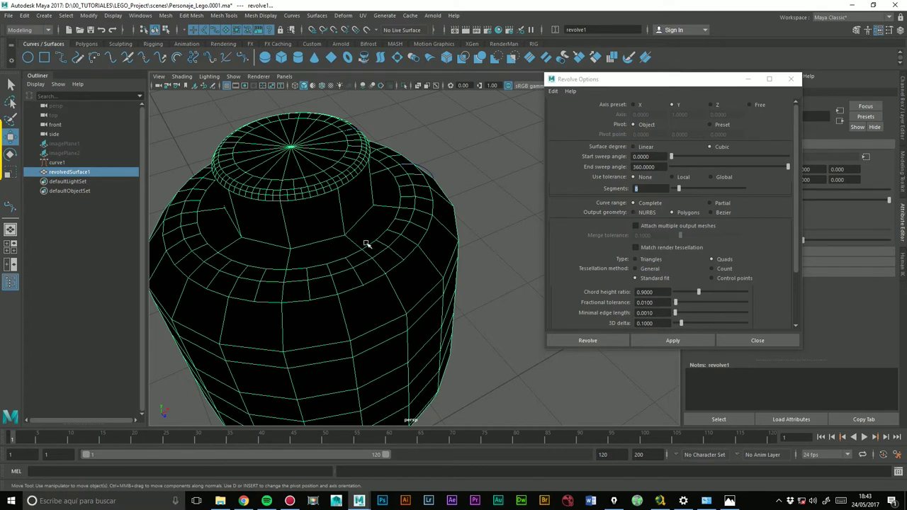
right_click_drag(395, 203, 394, 195, "alt")
Undo the test head back to the bare profile curve and recentre the view
key("ctrl+z")
key("ctrl+z")
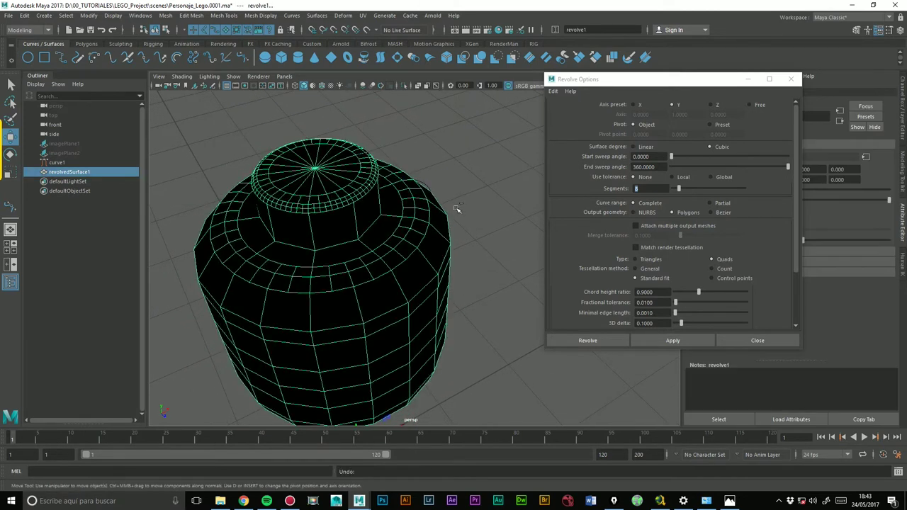
key("ctrl+z")
mouse_move(458, 207)
left_mouse_down("alt")
mouse_move(425, 235)
mouse_move(465, 233)
left_mouse_up("alt")
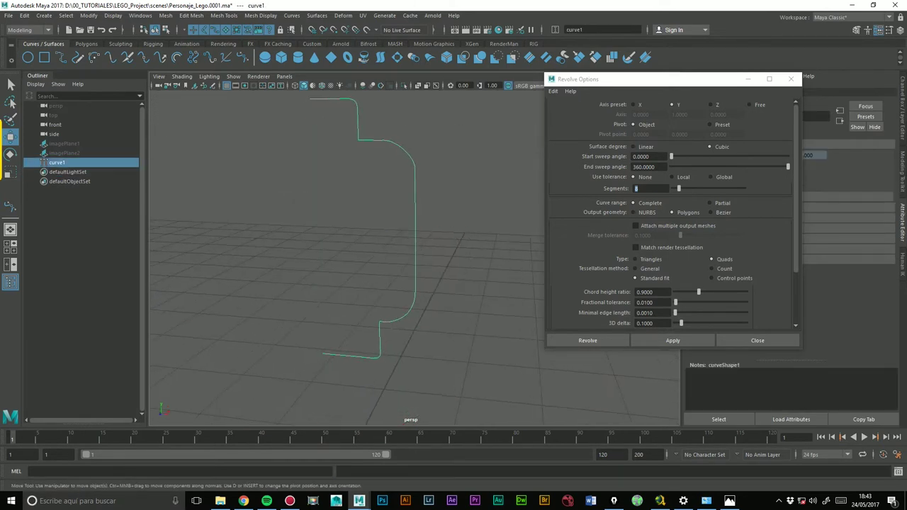
middle_click_drag(477, 209, 479, 229, "alt")
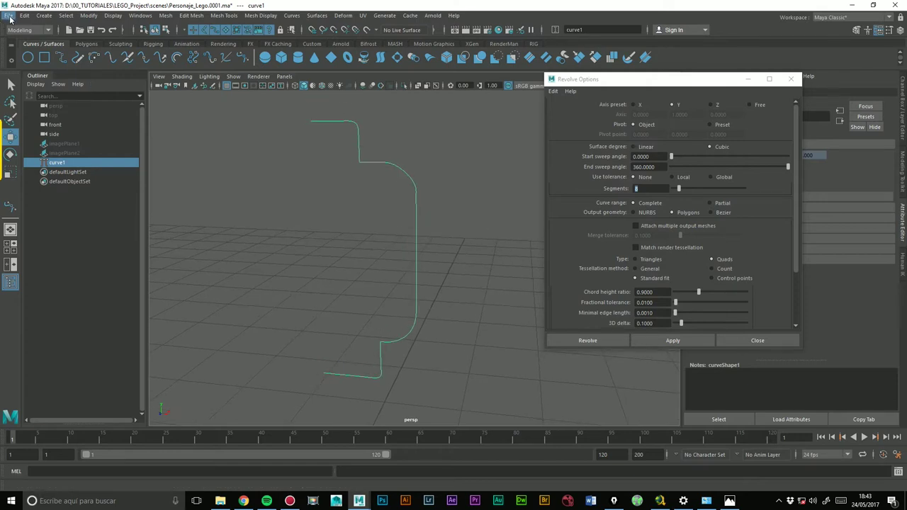
Increment & Save the scene as a new version and enlarge the Revolve Options window
left_click(8, 16)
left_click(42, 73)
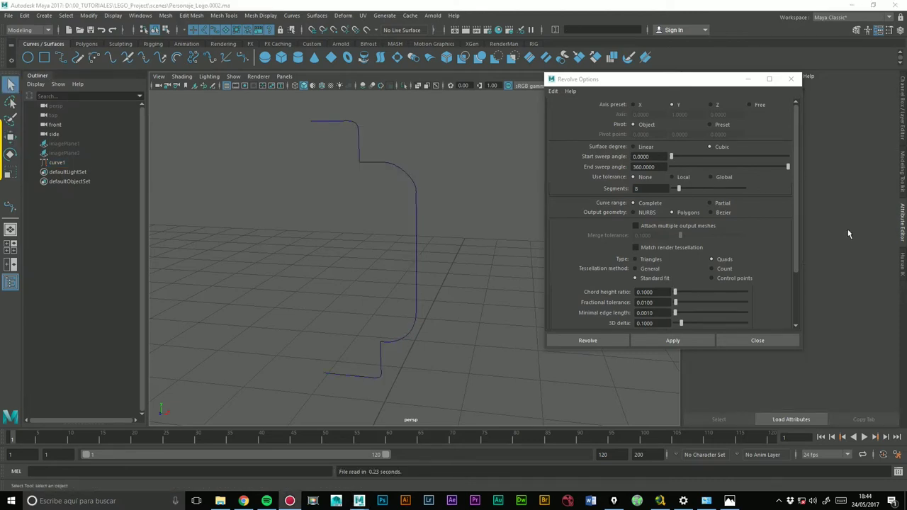
left_click_drag(802, 346, 819, 387)
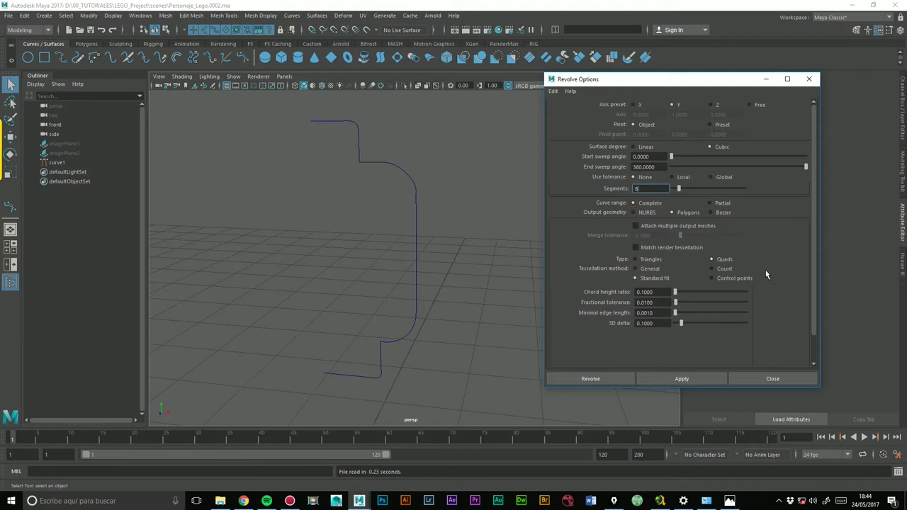
Select curve1, revolve a test polygon head, then undo it
left_click(416, 202)
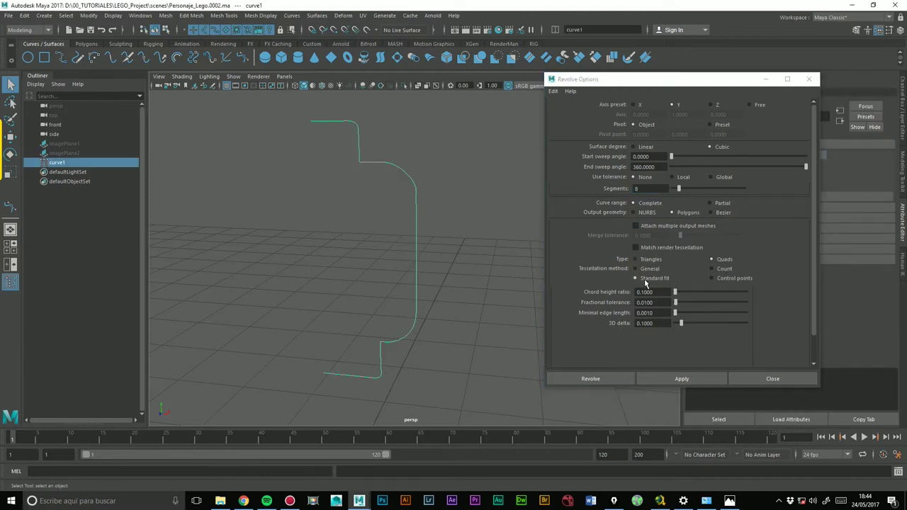
left_click(663, 378)
left_click_drag(313, 152, 287, 173, "alt")
key("ctrl+z")
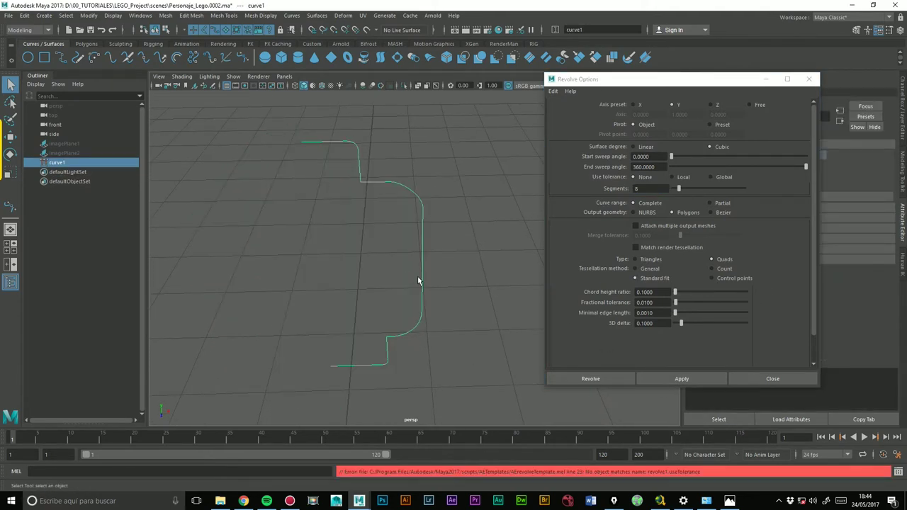
Revolve the curve again with Tessellation set to Control points and inspect the octagonal head
left_click(710, 277)
left_click(681, 378)
left_click_drag(468, 204, 491, 225, "alt")
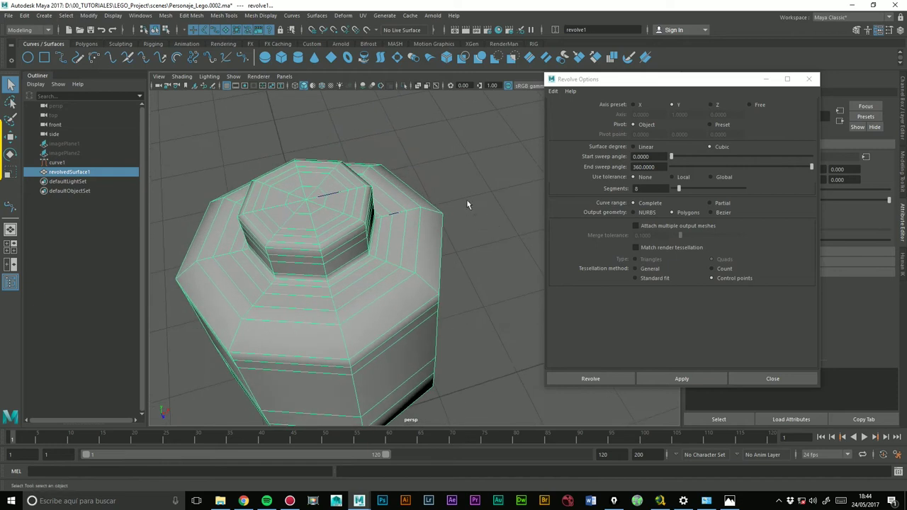
right_click_drag(324, 213, 519, 223, "alt")
scroll(439, 205, "up", 3)
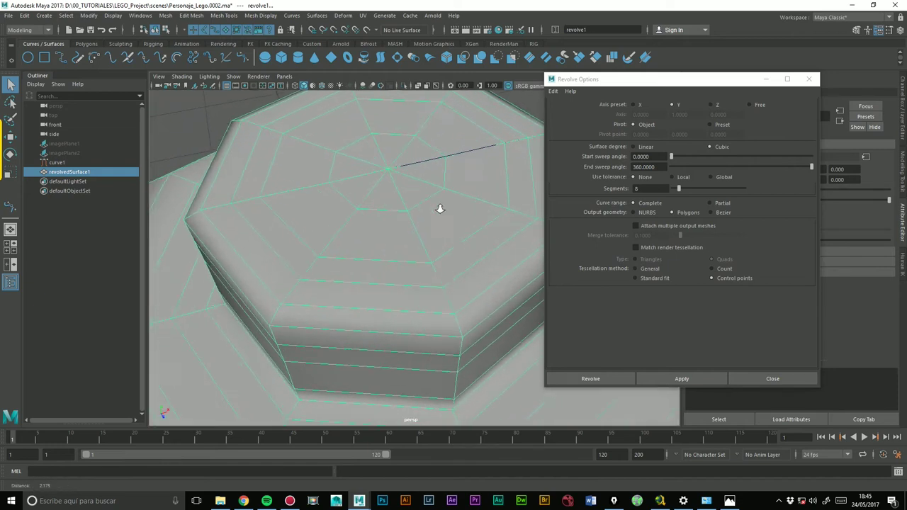
scroll(409, 156, "up", 3)
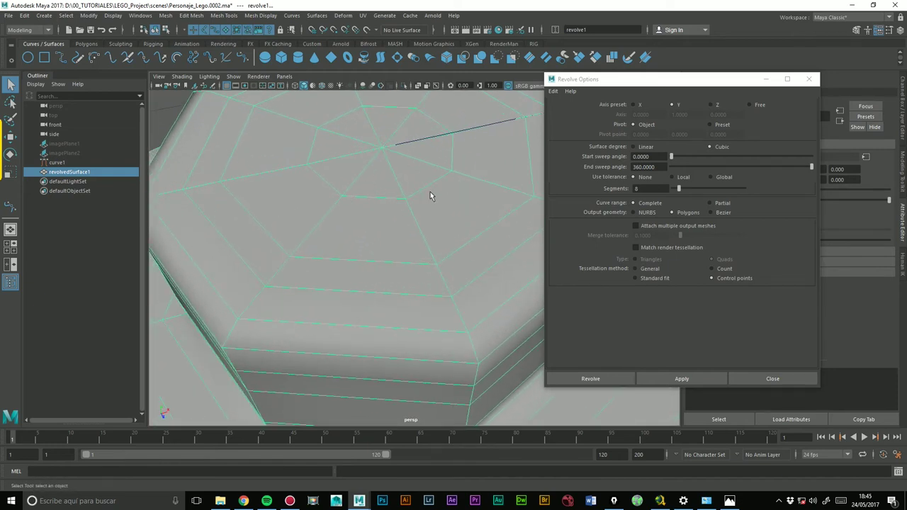
right_click_drag(435, 198, 303, 224, "alt")
mouse_move(399, 275)
left_mouse_down("alt")
mouse_move(373, 263)
mouse_move(425, 244)
mouse_move(358, 251)
mouse_move(415, 313)
mouse_move(394, 290)
mouse_move(340, 293)
mouse_move(354, 270)
mouse_move(409, 364)
mouse_move(383, 250)
mouse_move(412, 298)
mouse_move(461, 260)
left_mouse_up("alt")
right_click_drag(461, 259, 372, 255, "alt")
mouse_move(371, 255)
left_mouse_down("alt")
mouse_move(415, 248)
mouse_move(394, 297)
mouse_move(404, 297)
mouse_move(366, 284)
left_mouse_up("alt")
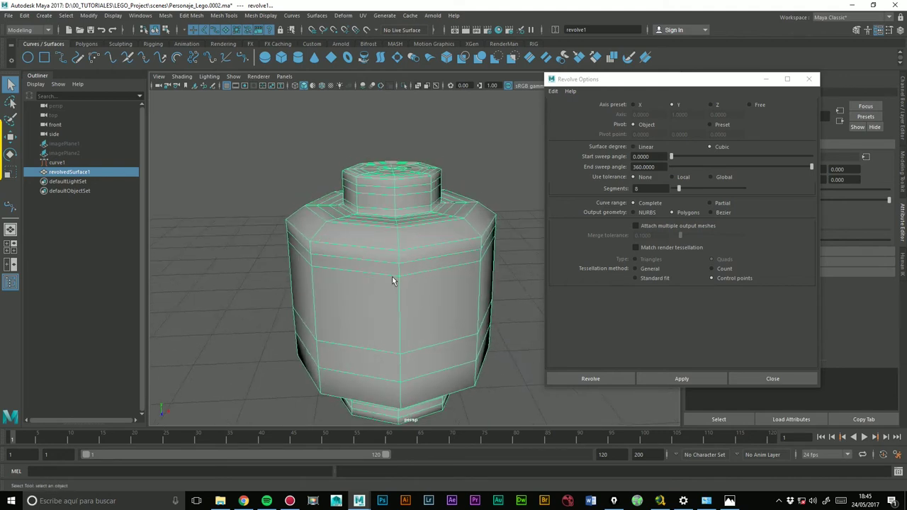
Show the head in smooth preview and compare it with the minifigure reference photo
key("3")
left_click(502, 176)
mouse_move(453, 234)
left_mouse_down("alt")
mouse_move(445, 288)
mouse_move(384, 243)
mouse_move(390, 269)
mouse_move(415, 293)
mouse_move(484, 320)
mouse_move(447, 287)
mouse_move(468, 289)
mouse_move(418, 261)
mouse_move(425, 249)
mouse_move(437, 287)
left_mouse_up("alt")
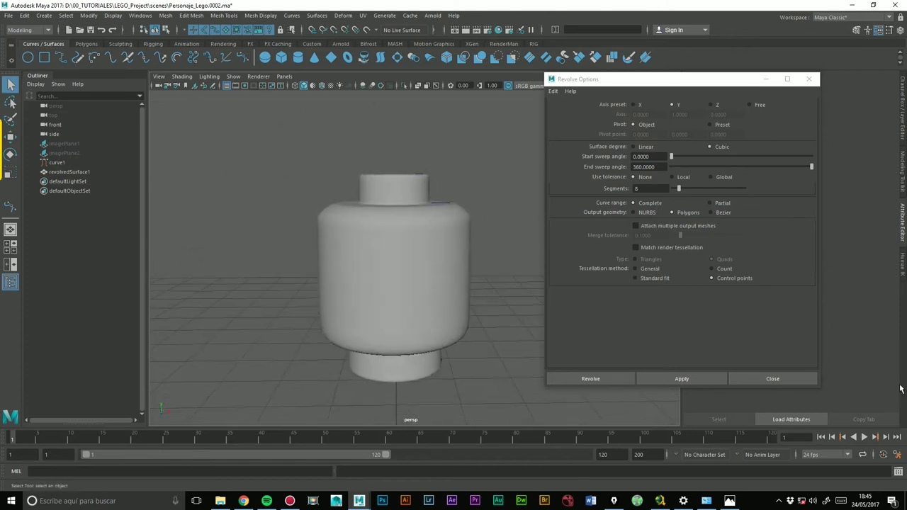
left_click(730, 500)
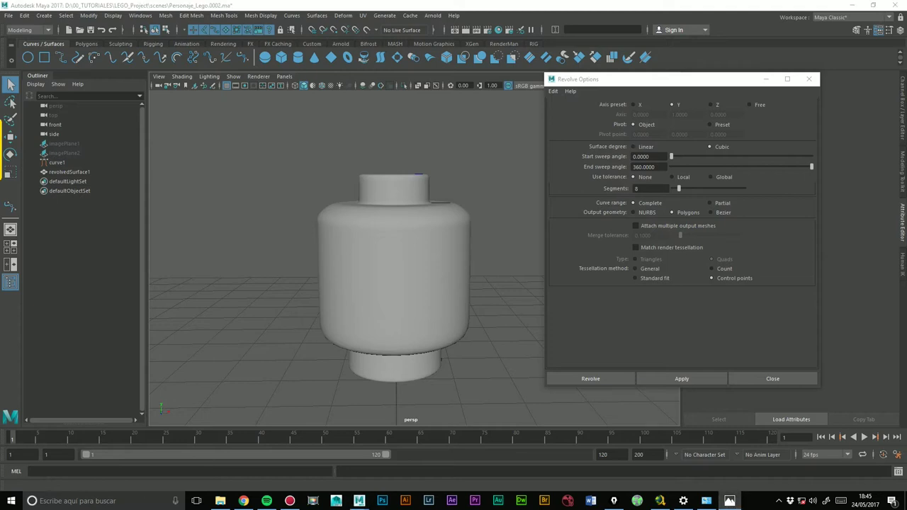
left_click_drag(660, 124, 629, 121)
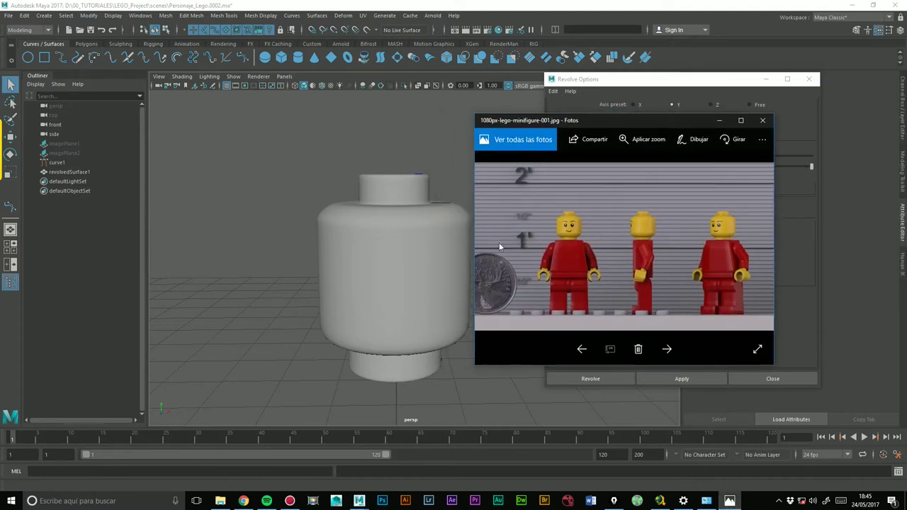
left_click(762, 121)
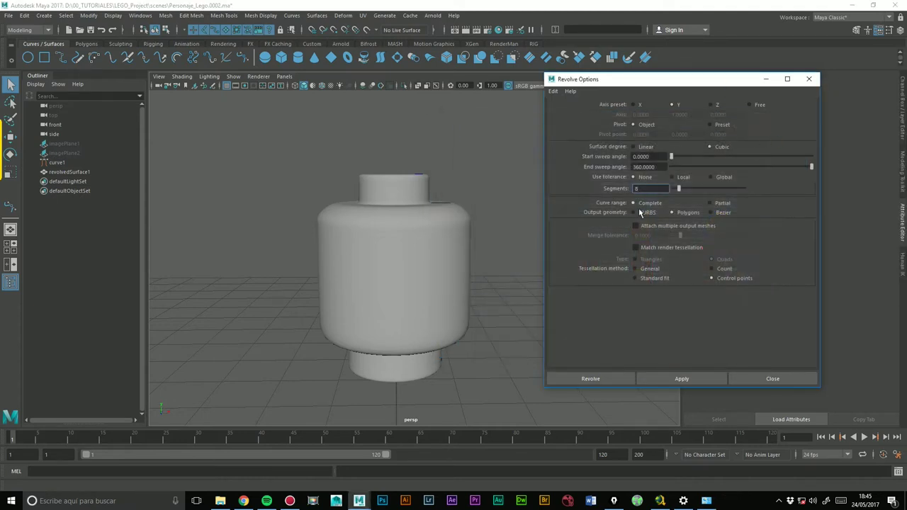
left_click(474, 254)
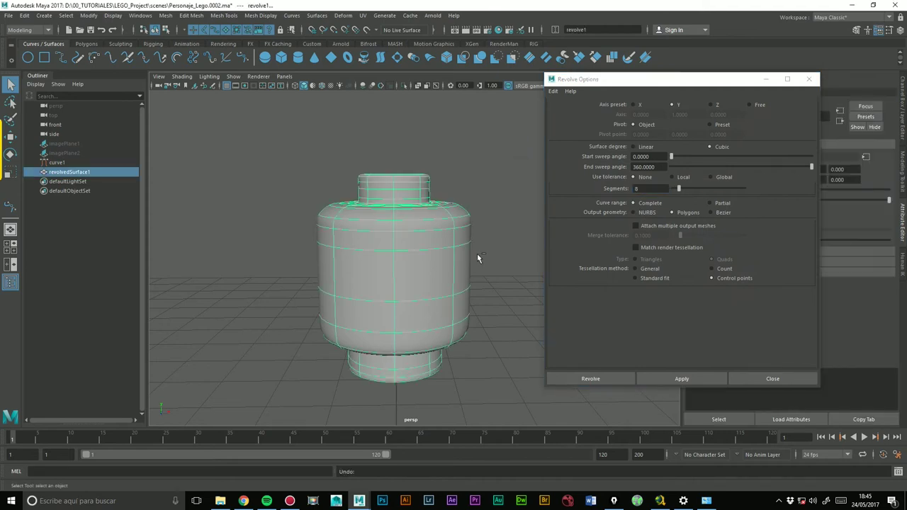
Undo the eight-segment head and revolve again with 50 segments
key("ctrl+z")
left_click(568, 192)
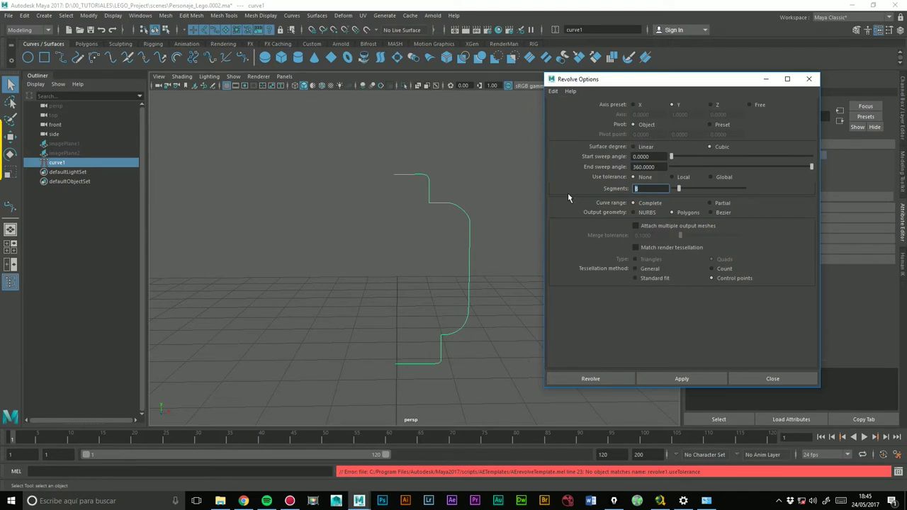
type("50")
key("Return")
left_click(682, 379)
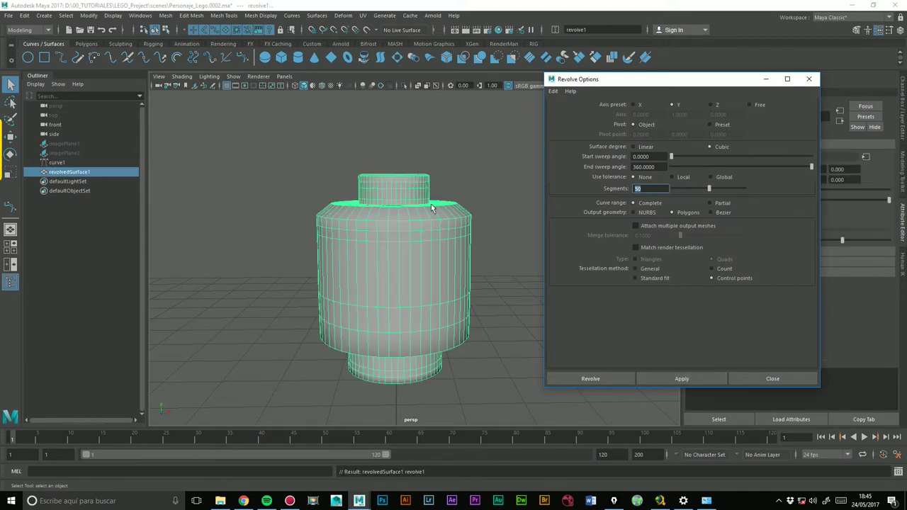
Inspect the 50-segment head, then undo it
mouse_move(431, 207)
left_mouse_down("alt")
mouse_move(461, 194)
mouse_move(462, 220)
left_mouse_up("alt")
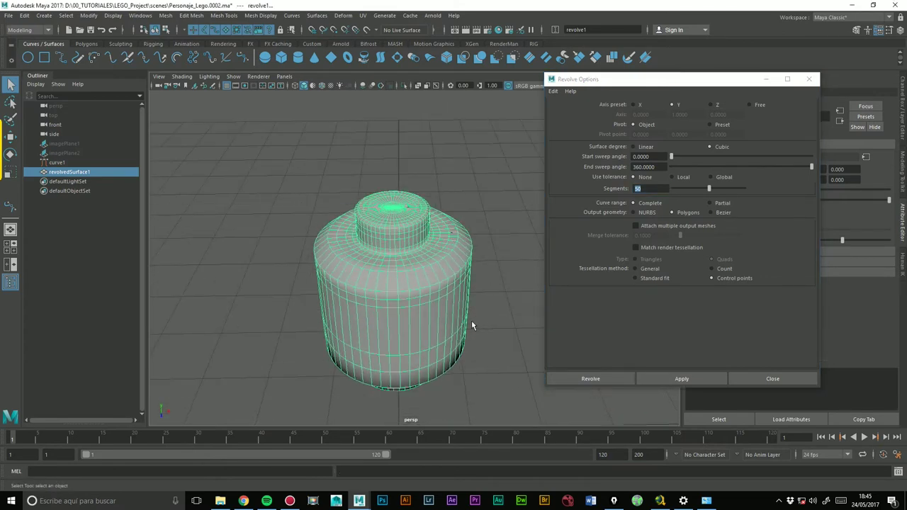
left_click_drag(278, 323, 277, 297, "alt")
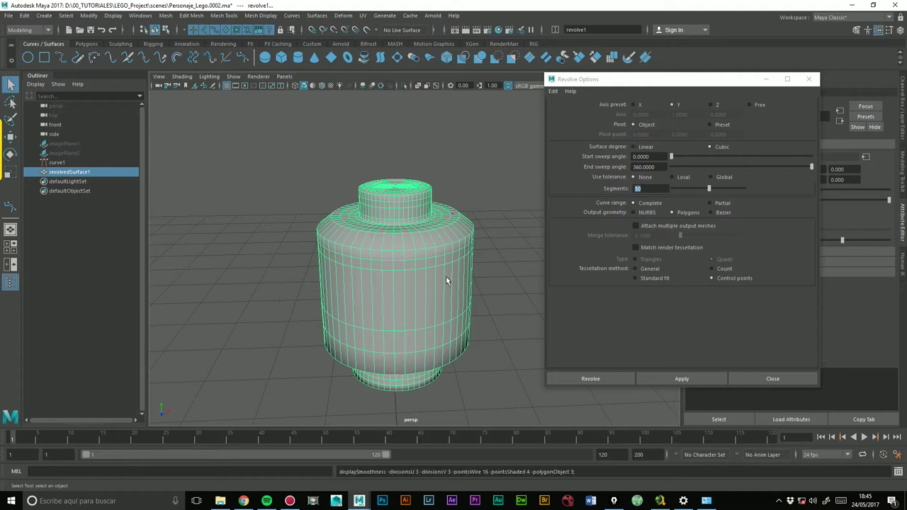
left_click(485, 197)
left_click_drag(491, 279, 488, 277, "alt")
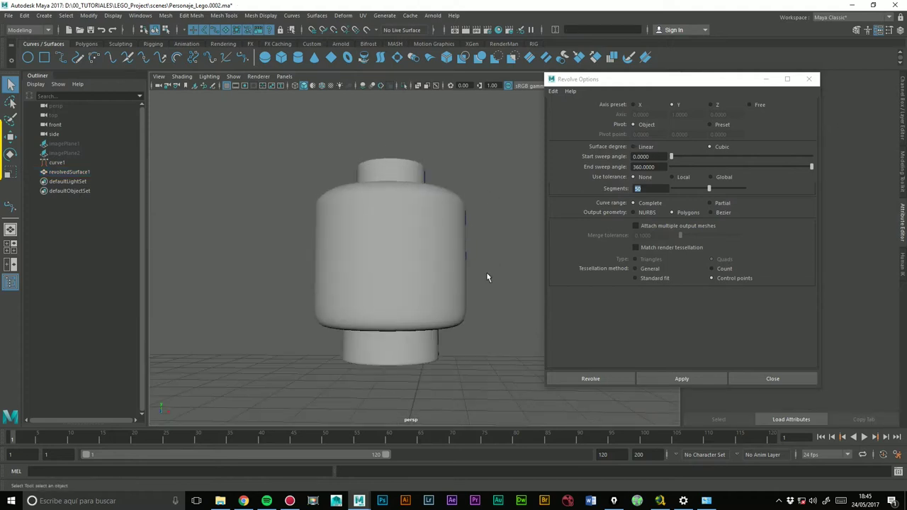
key("ctrl+z")
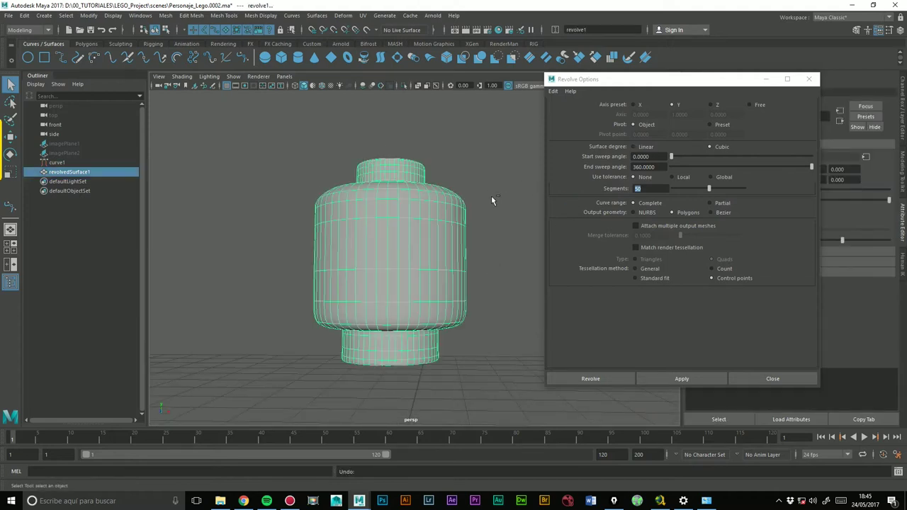
key("ctrl+z")
Set the revolve Segments value to 10
left_click(650, 188)
type("10")
key("Return")
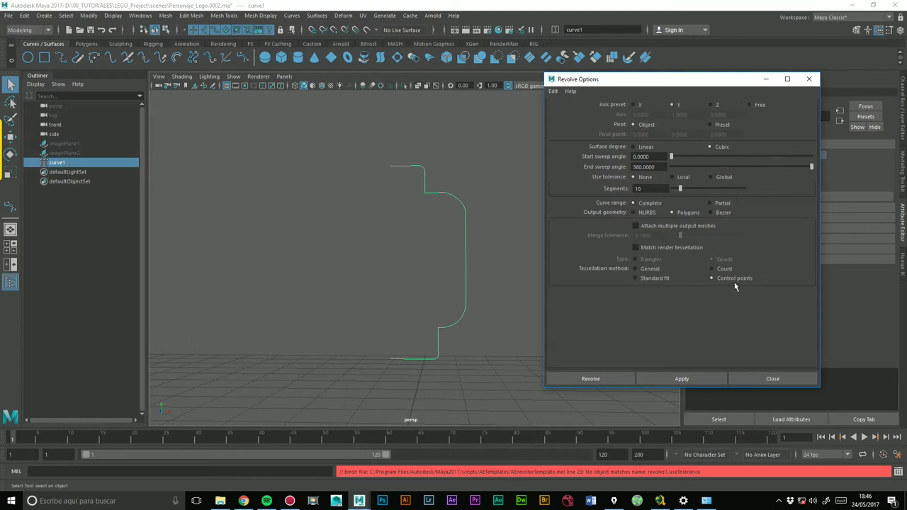
Revolve a 10-segment head mesh and display it in smooth preview
left_click(676, 378)
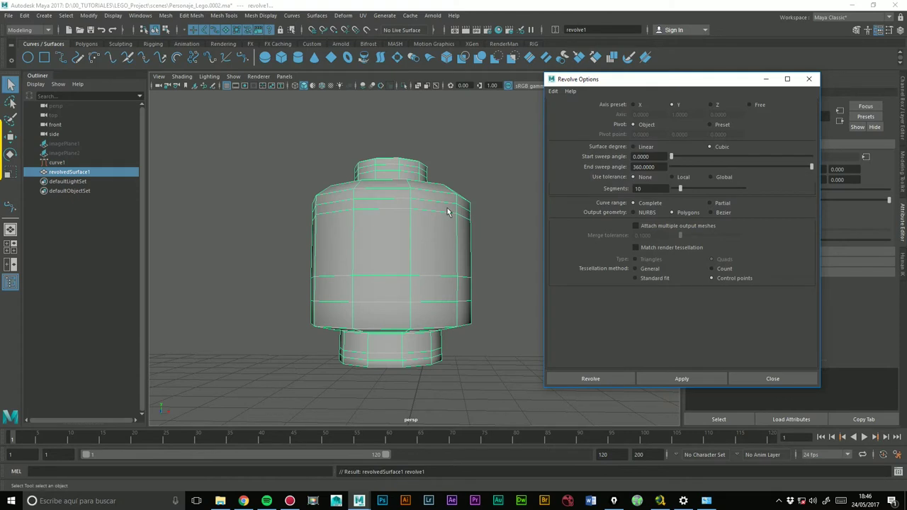
left_click_drag(449, 208, 487, 254, "alt")
left_click(473, 251)
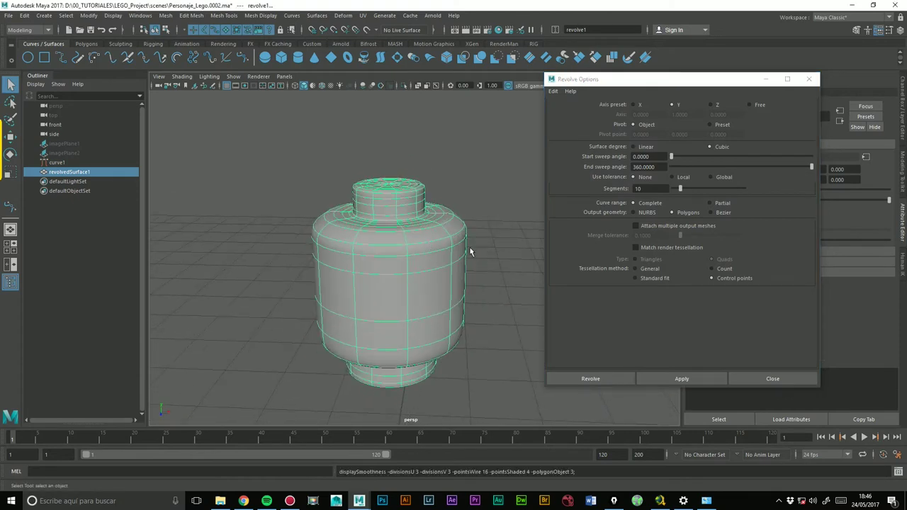
left_click(410, 275)
key("1")
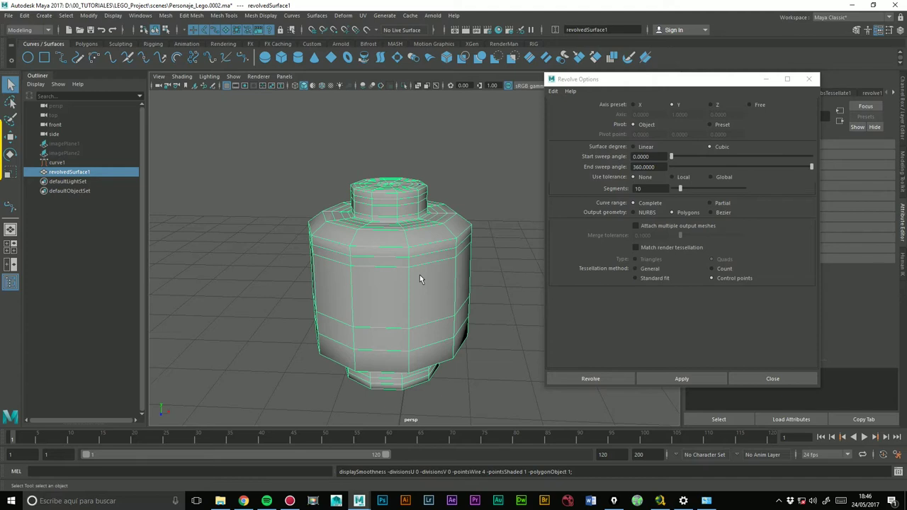
key("3")
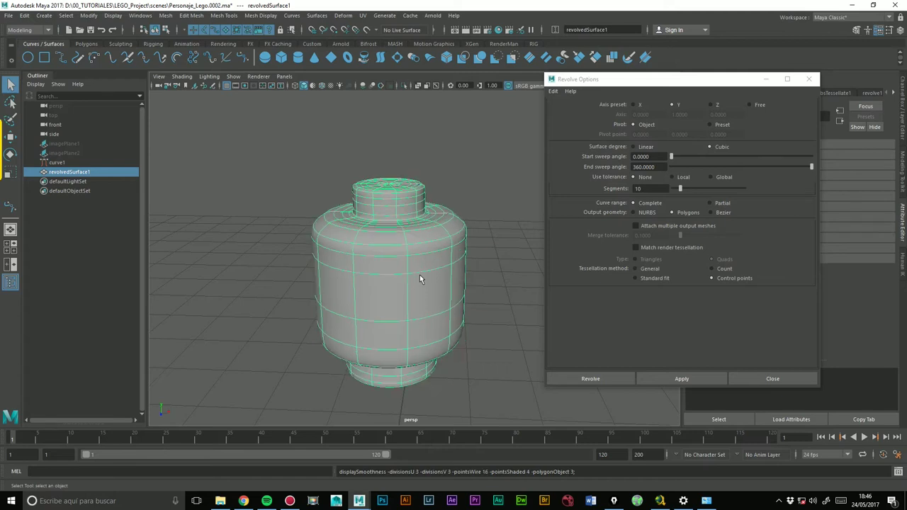
left_click(499, 228)
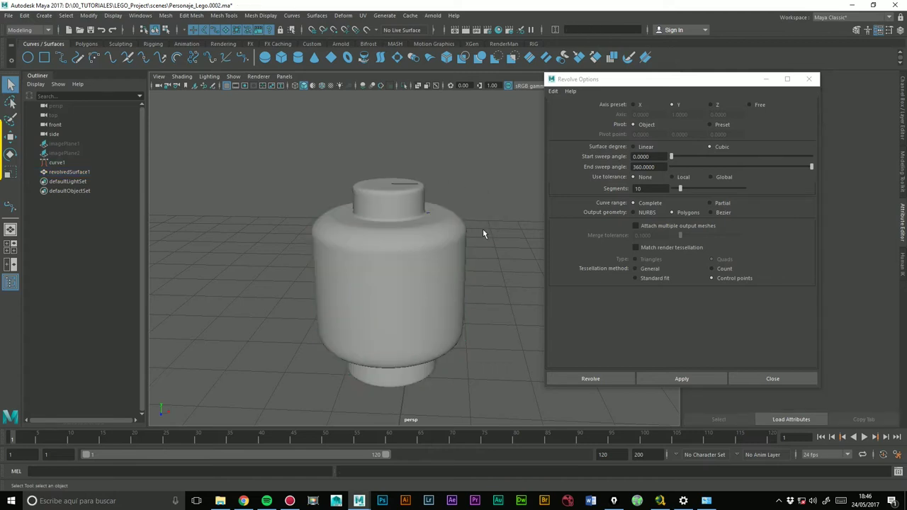
left_click_drag(483, 229, 488, 214, "alt")
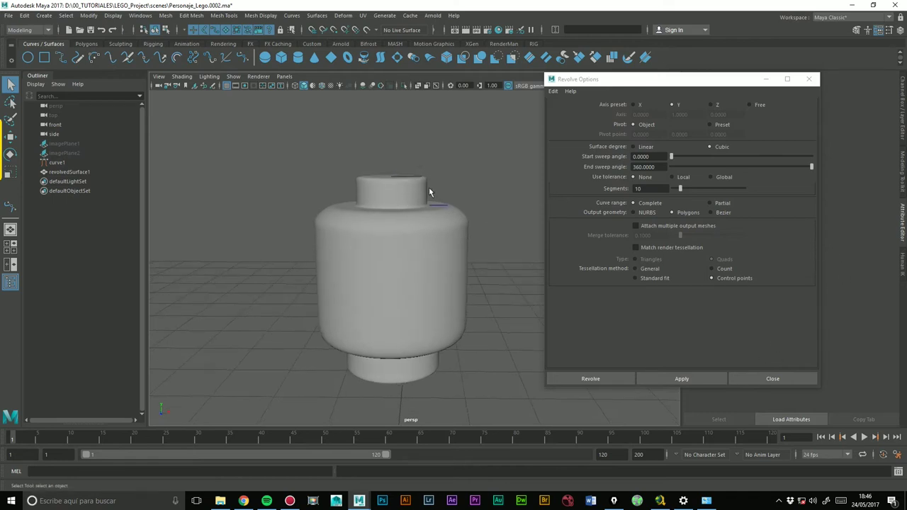
Hide the profile curve1 via the Outliner and orbit to check the head
left_click(56, 174)
left_click(46, 174)
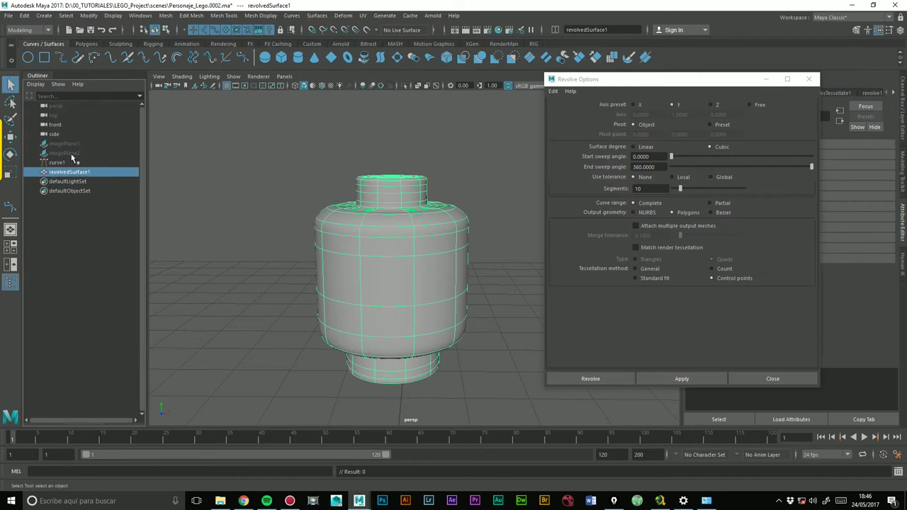
left_click(76, 165)
key("h")
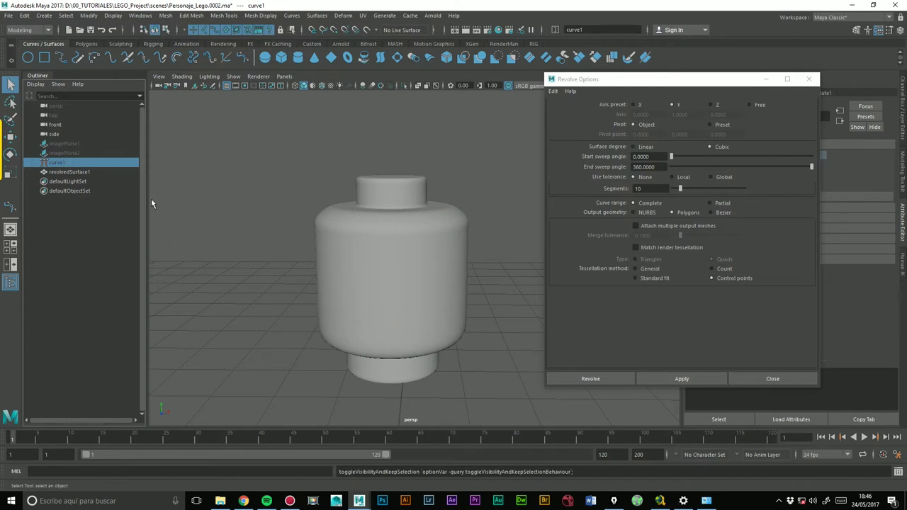
left_click_drag(369, 191, 398, 248, "alt")
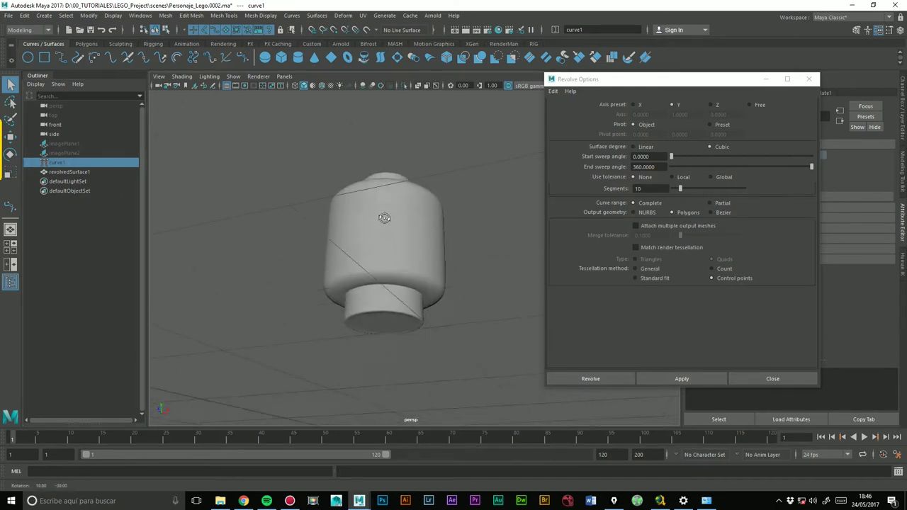
right_click_drag(376, 219, 474, 195, "alt")
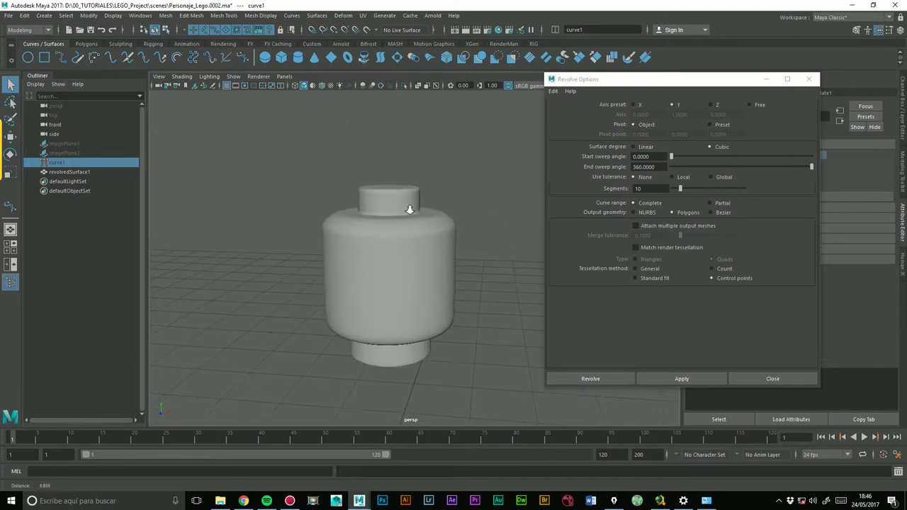
mouse_move(512, 189)
left_mouse_down("alt")
mouse_move(407, 231)
mouse_move(403, 177)
left_mouse_up("alt")
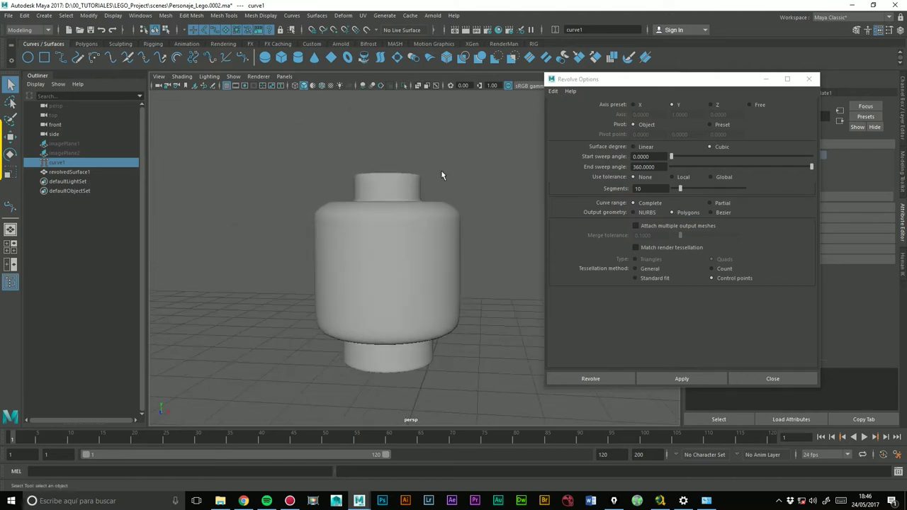
left_click(68, 172)
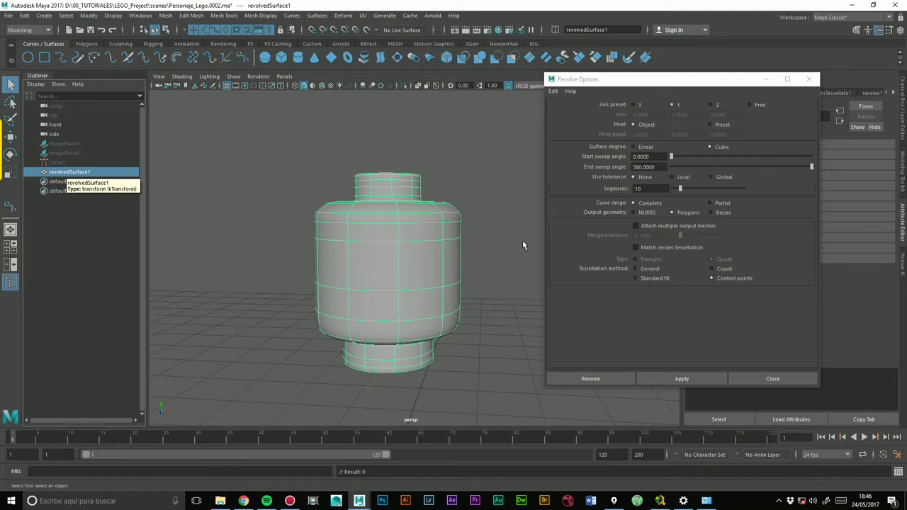
Close the Revolve Options window and save the scene with Ctrl+S
left_click(809, 79)
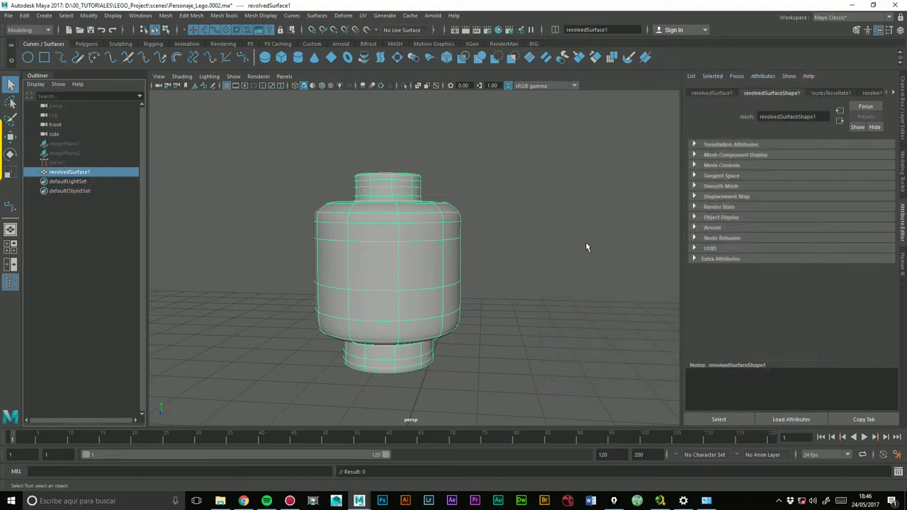
left_click(585, 242)
right_click_drag(543, 233, 547, 210, "alt")
key("ctrl+s")
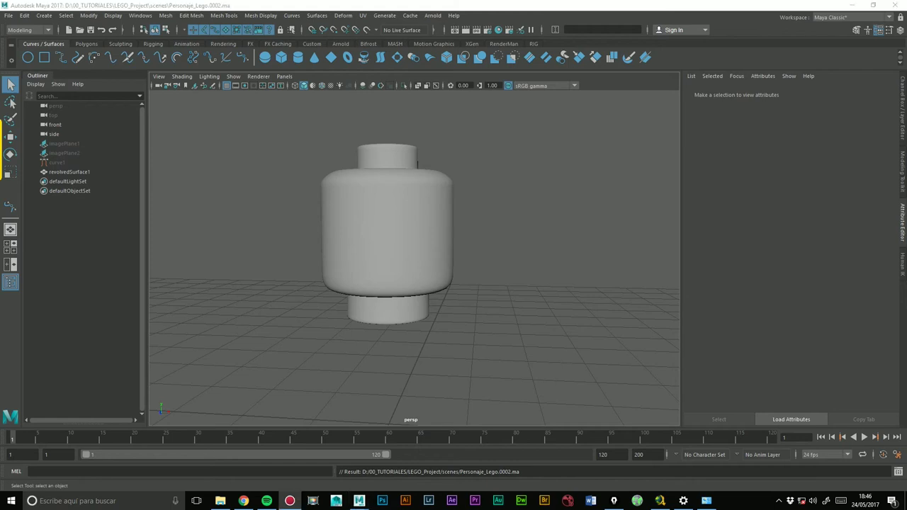
right_click_drag(556, 237, 480, 213, "alt")
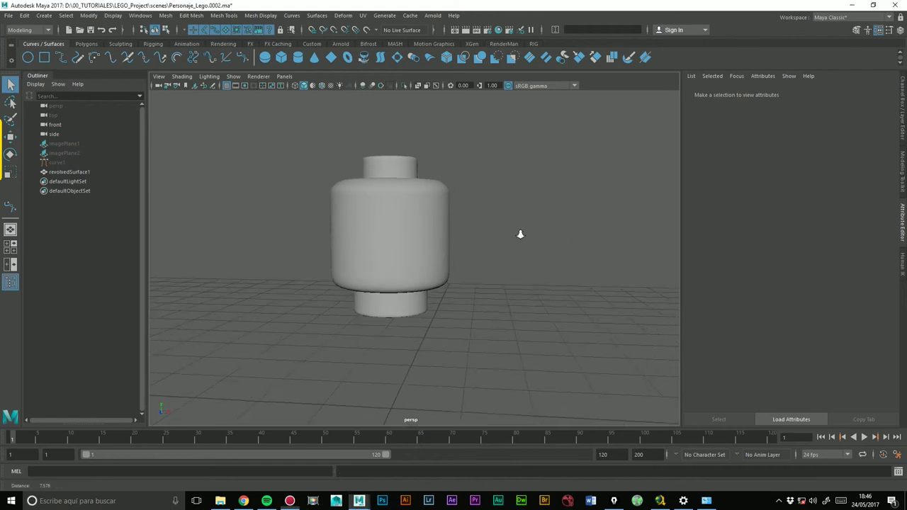
Unhide imagePlane1, the front blueprint, and switch the viewport to Front view
left_click(64, 143)
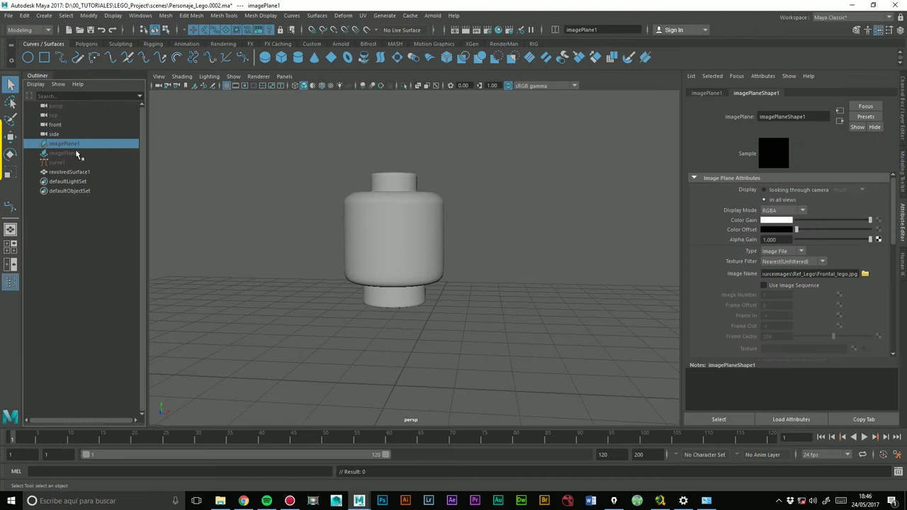
key("h")
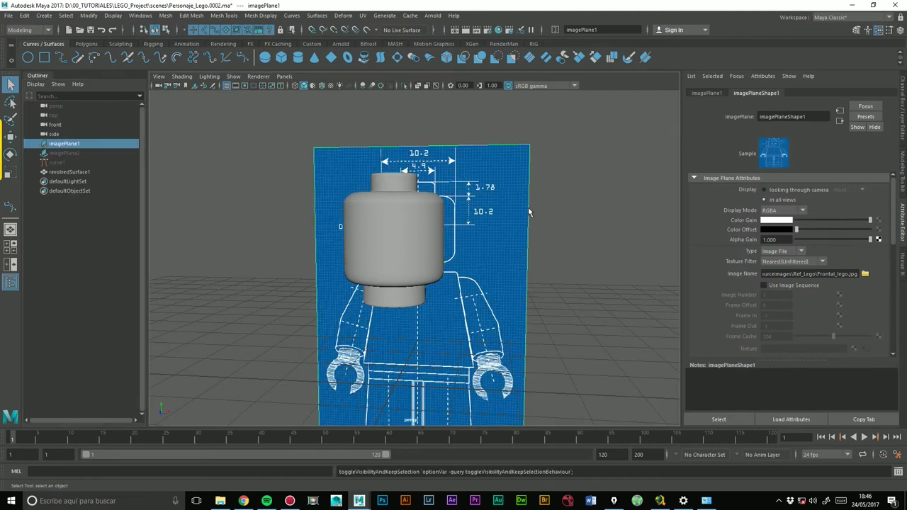
key("space")
left_click_drag(526, 218, 527, 235)
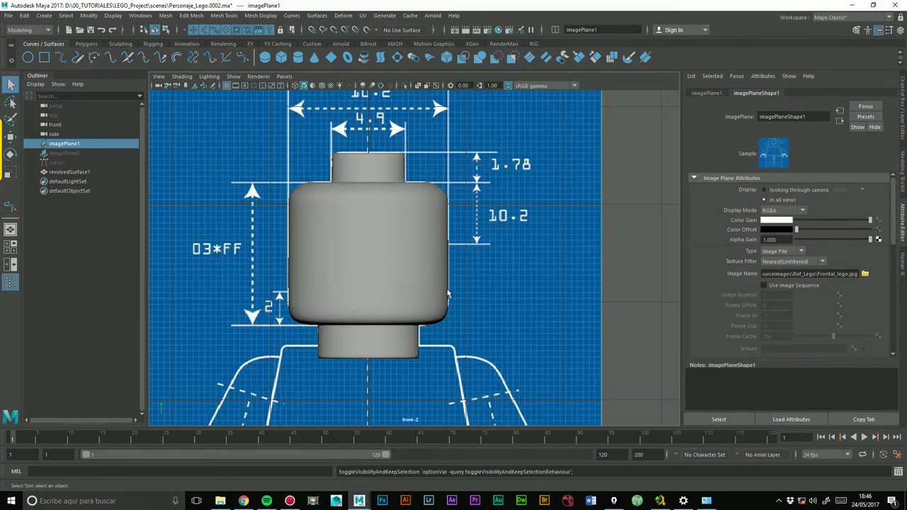
Zoom and pan the front view to frame the head against the blueprint torso
scroll(497, 279, "up", 3)
scroll(497, 278, "up", 3)
scroll(521, 259, "down", 3)
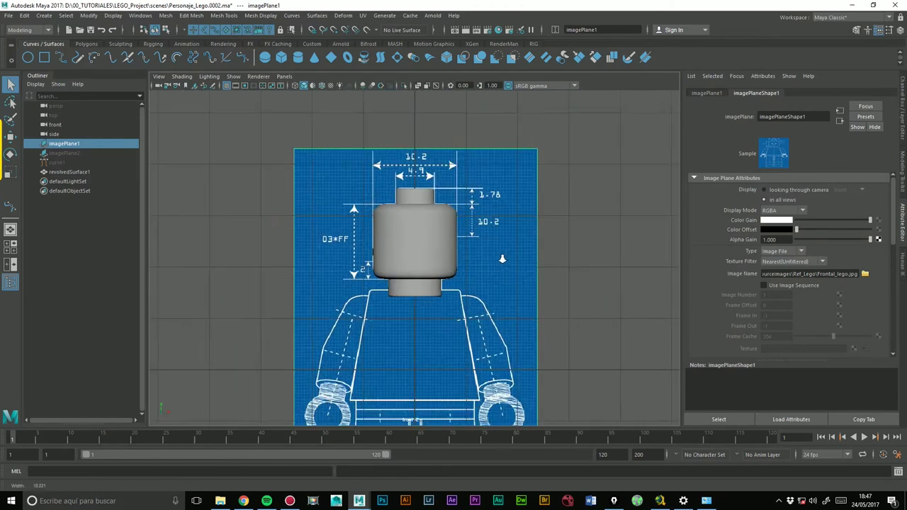
scroll(538, 254, "up", 2)
scroll(551, 250, "down", 1)
scroll(524, 245, "down", 1)
mouse_move(513, 243)
middle_mouse_down("alt")
mouse_move(507, 212)
mouse_move(518, 174)
middle_mouse_up("alt")
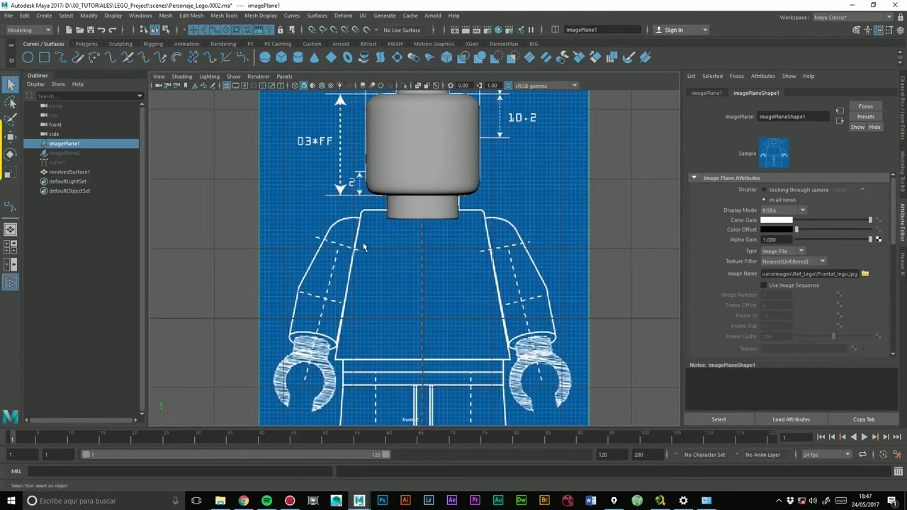
scroll(440, 277, "down", 1)
scroll(489, 248, "up", 1)
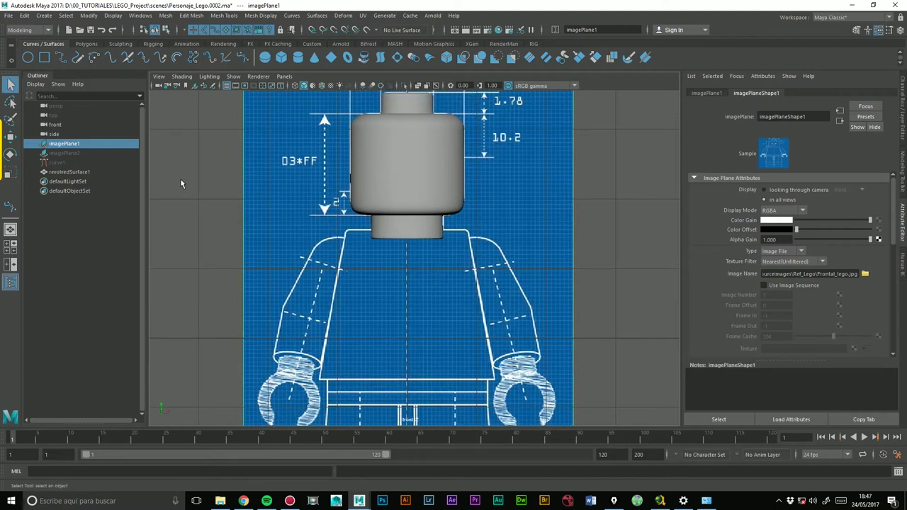
left_click(71, 172)
Rename revolvedSurface1 to Head_geo in the Outliner and recentre the front view
double_click(70, 172)
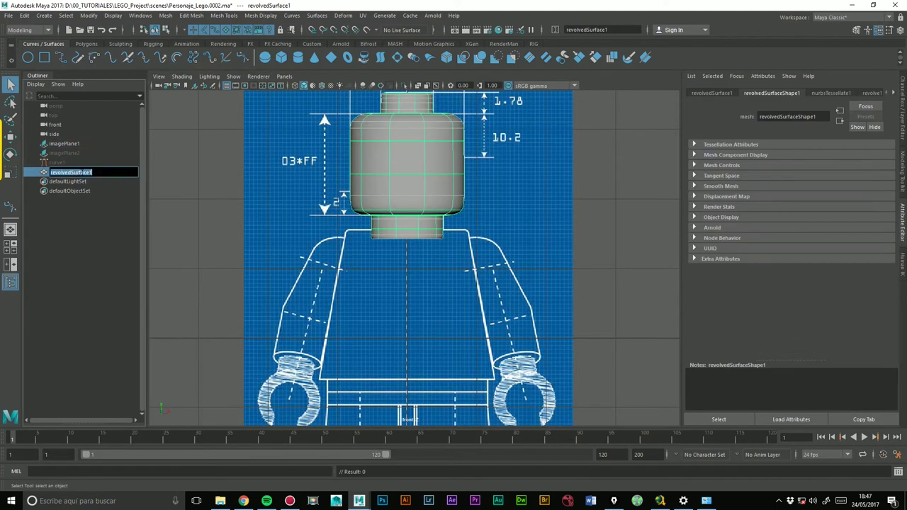
type("C")
type("Head_geo")
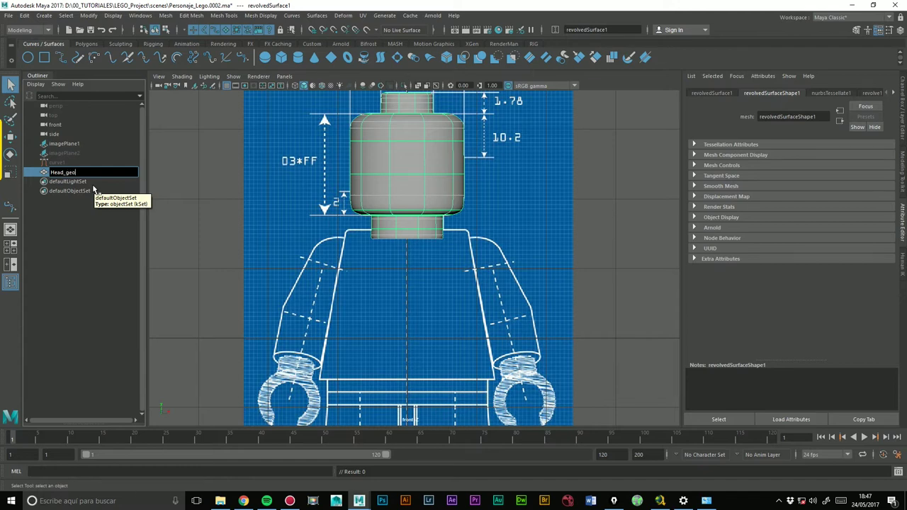
key("Return")
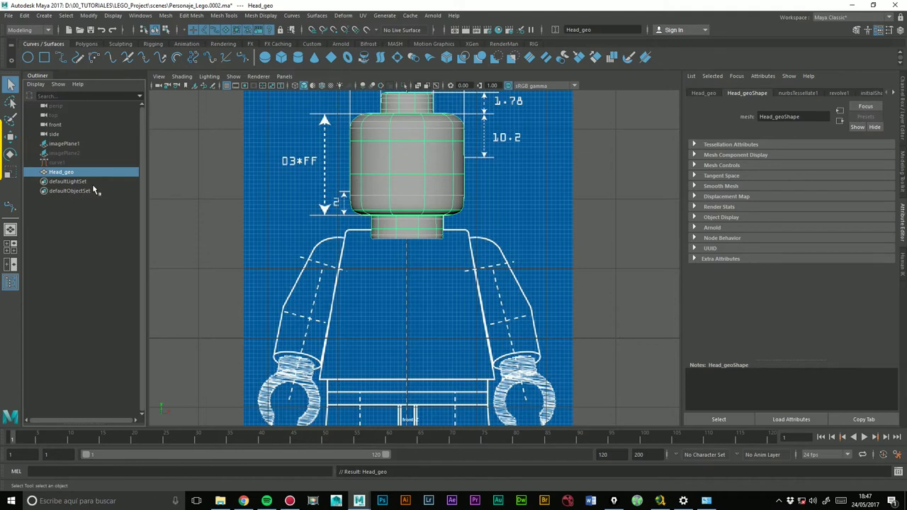
middle_click_drag(607, 162, 593, 222, "alt")
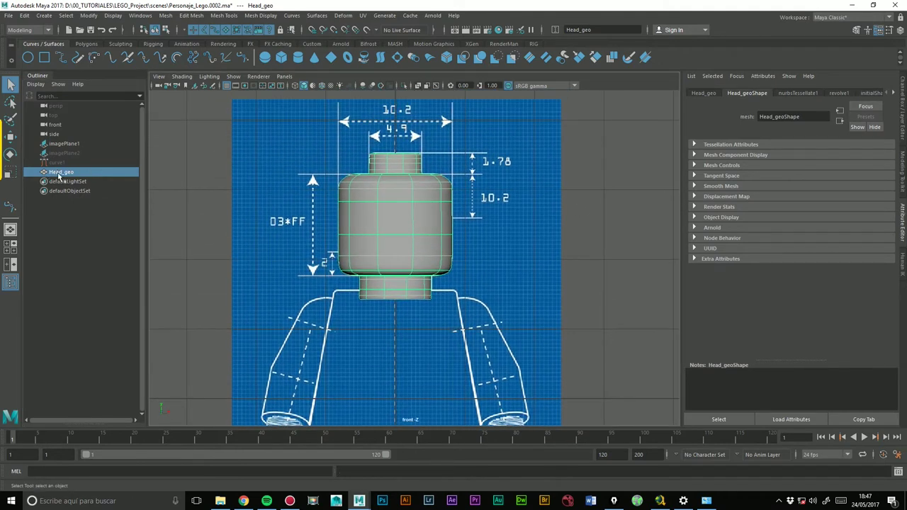
left_click(579, 204)
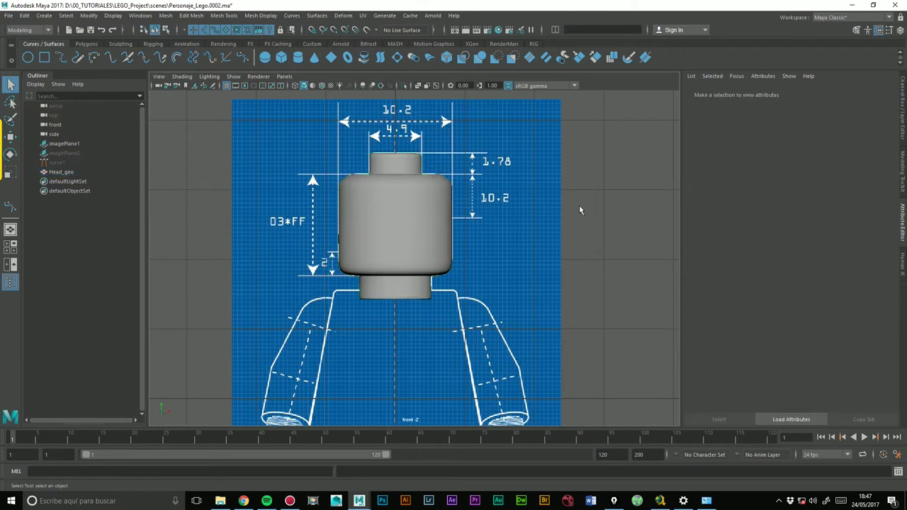
middle_click_drag(579, 205, 600, 196, "alt")
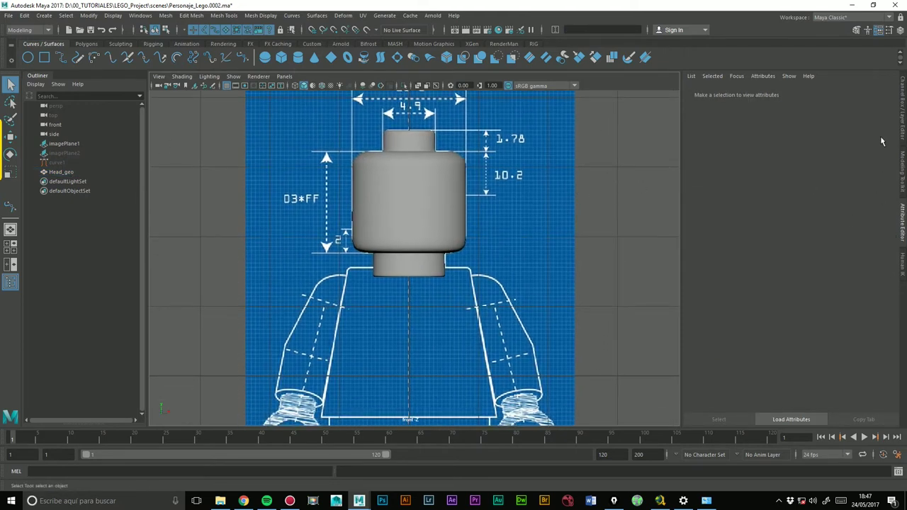
Put Head_geo on a new display layer, layer1
left_click(903, 130)
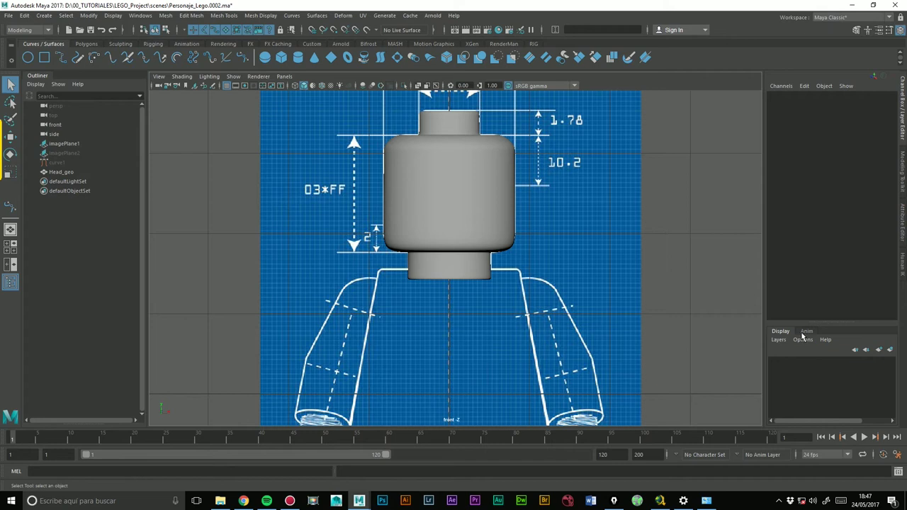
left_click(402, 203)
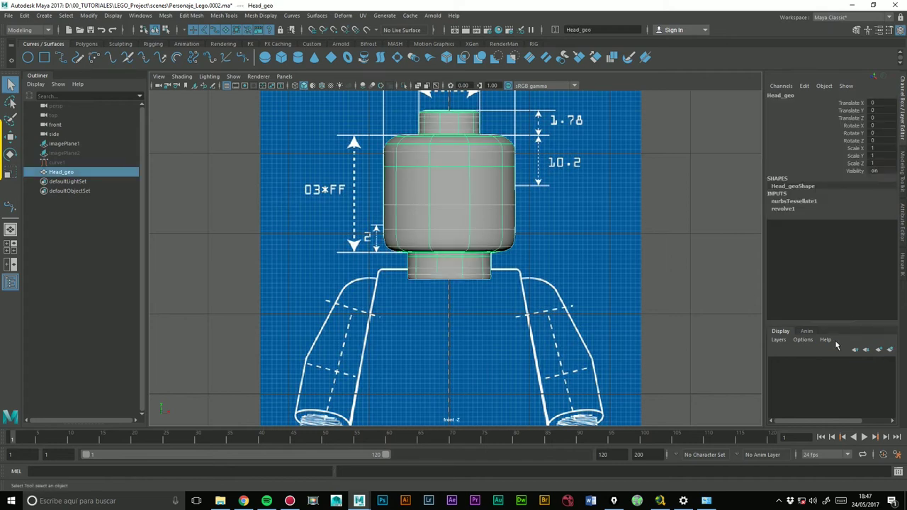
left_click(891, 351)
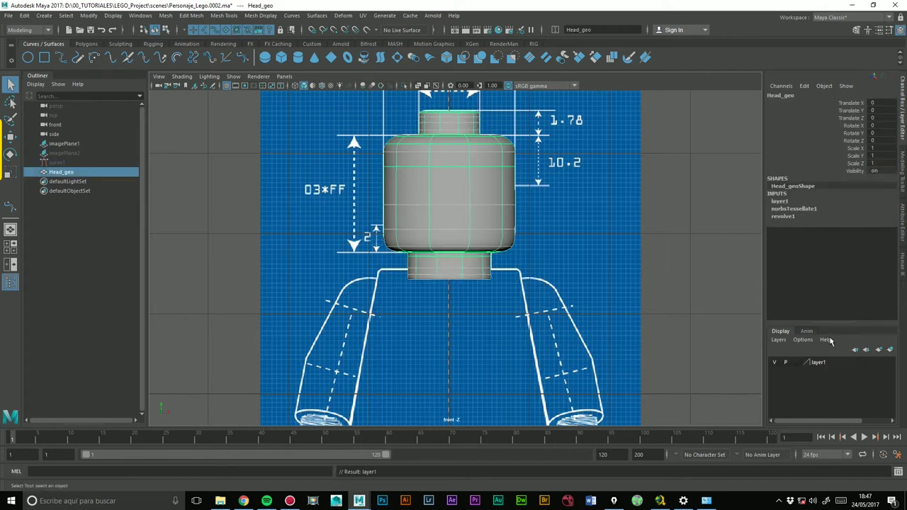
Hide layer1 so the head disappears, and centre the torso blueprint in the front view
left_click(774, 363)
left_click(774, 362)
left_click(775, 363)
left_click(774, 363)
left_click(774, 363)
mouse_move(558, 326)
middle_mouse_down("alt")
mouse_move(500, 255)
mouse_move(500, 287)
middle_mouse_up("alt")
middle_click_drag(326, 411, 333, 354, "alt")
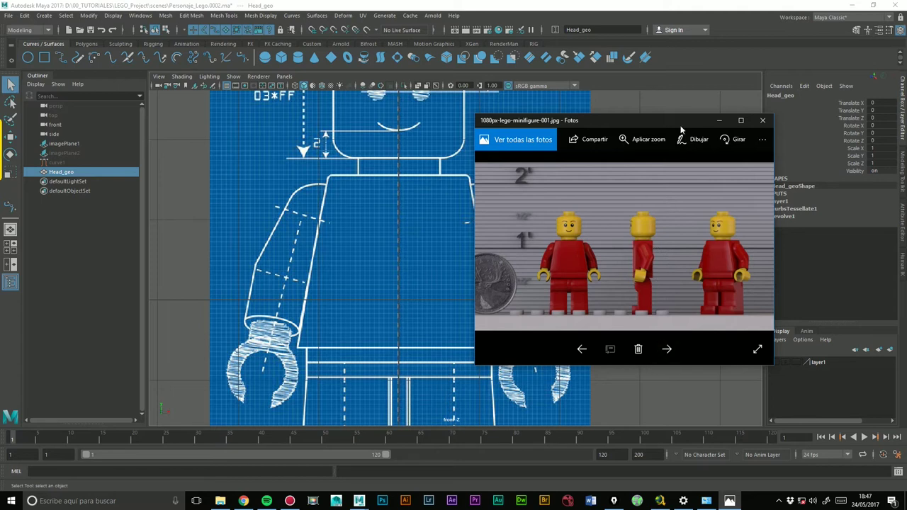
Close the 1080px-lego-minifigure-001.jpg reference image in Photos to return to Maya
left_click(761, 121)
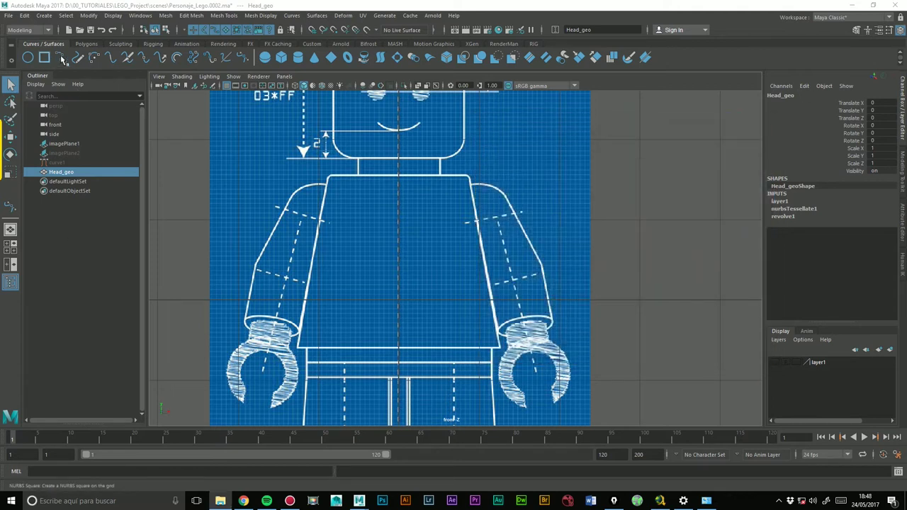
Create a default polygon cube, pCube1, at the origin and zoom the front view onto the torso
left_click(44, 15)
mouse_move(72, 49)
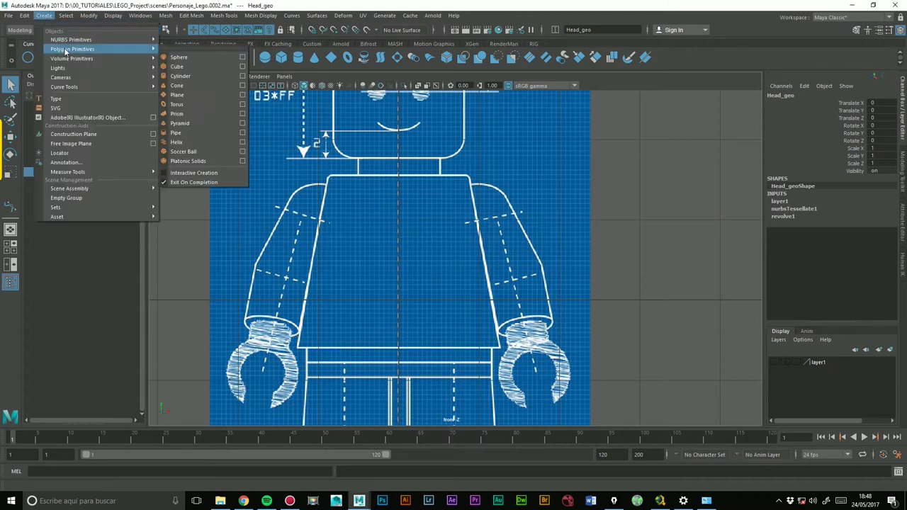
left_click(178, 69)
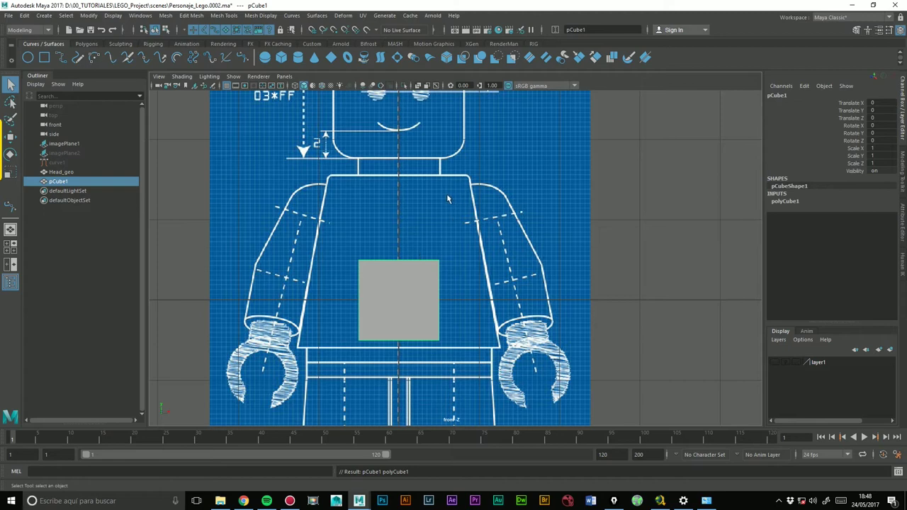
mouse_move(417, 263)
right_mouse_down("alt")
mouse_move(604, 205)
mouse_move(456, 232)
right_mouse_up("alt")
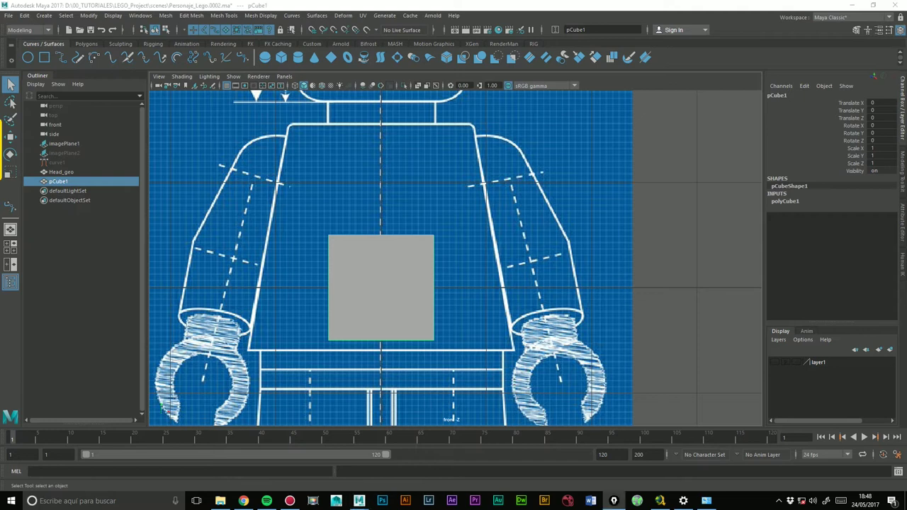
Adjust the front view over the torso blueprint and save the scene
left_click_drag(383, 128, 386, 362)
mouse_move(383, 126)
left_mouse_down()
mouse_move(506, 274)
mouse_move(386, 352)
left_mouse_up()
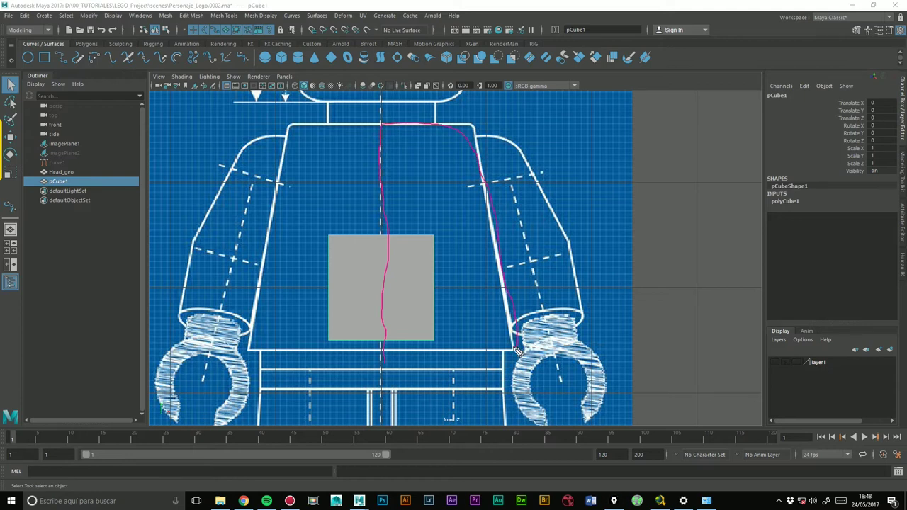
mouse_move(402, 128)
left_mouse_down()
mouse_move(417, 335)
mouse_move(479, 310)
mouse_move(515, 333)
left_mouse_up()
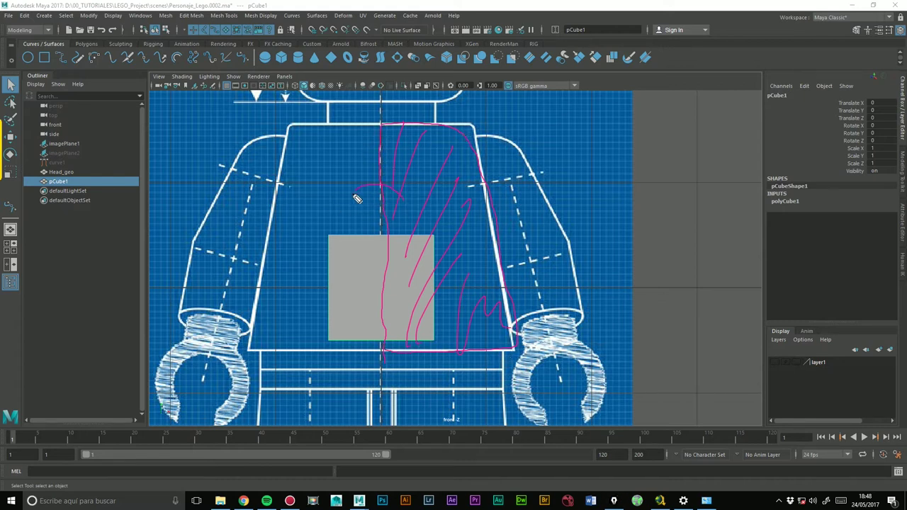
left_click_drag(401, 200, 333, 206)
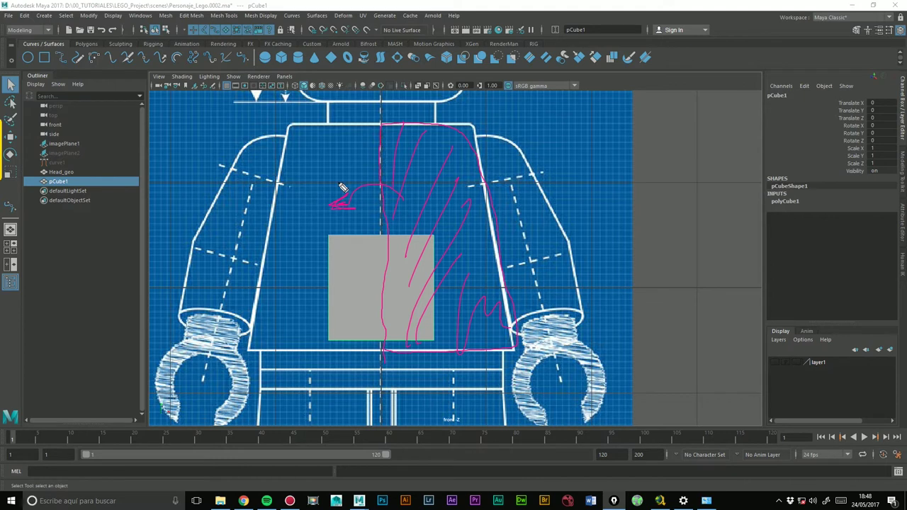
key("Escape")
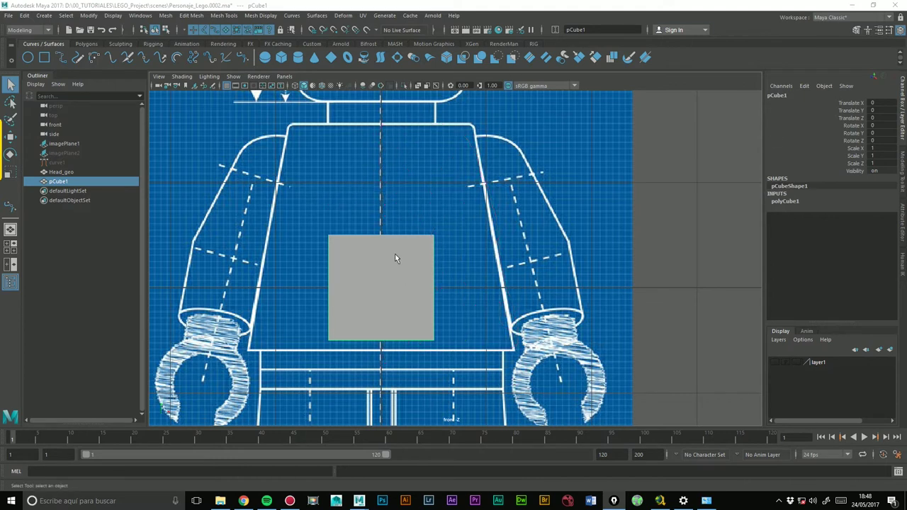
key("ctrl+s")
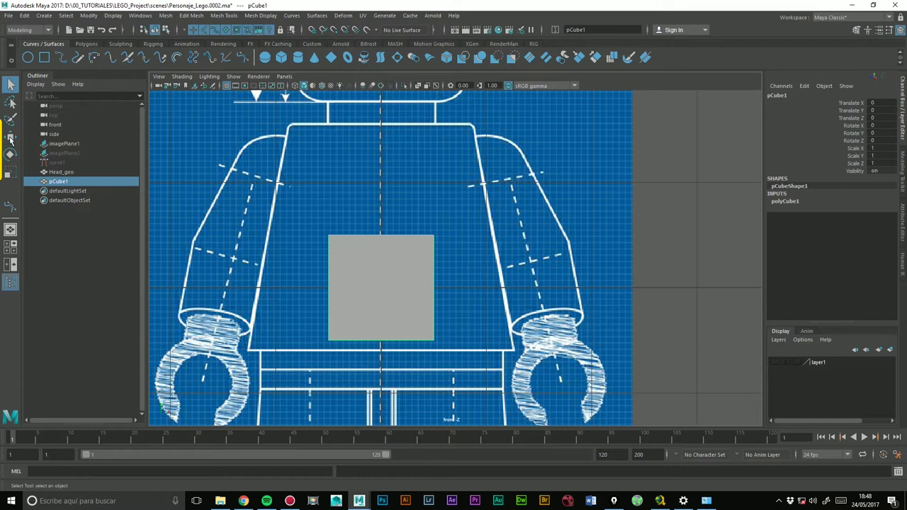
Show the cube as a wireframe and select its top-right corner vertex
key("w")
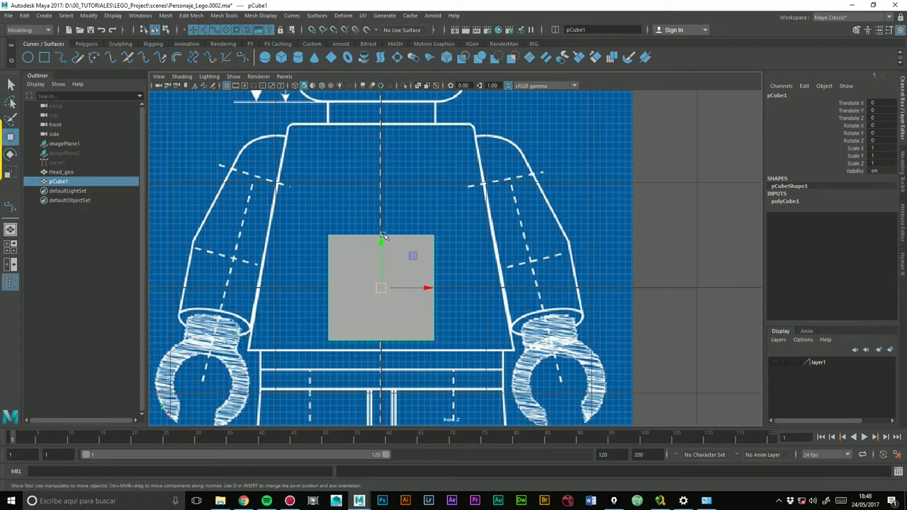
right_click_drag(355, 249, 300, 234)
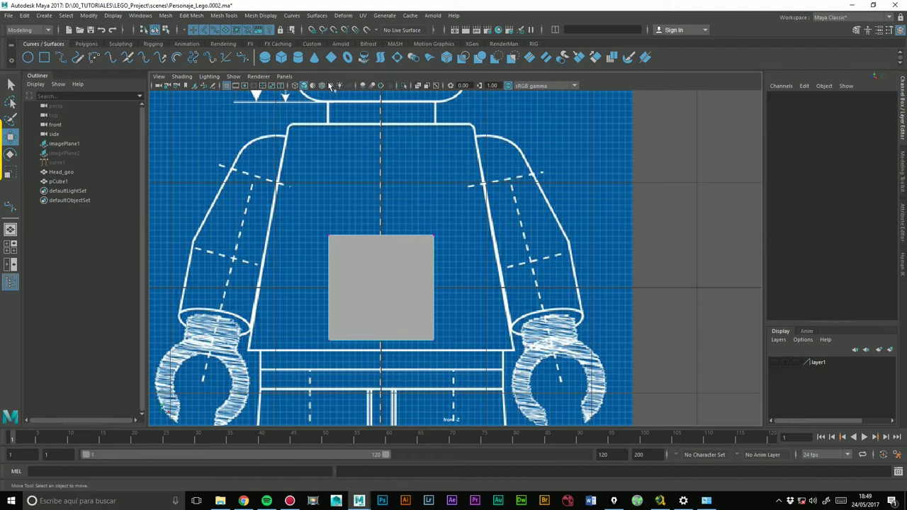
left_click(294, 85)
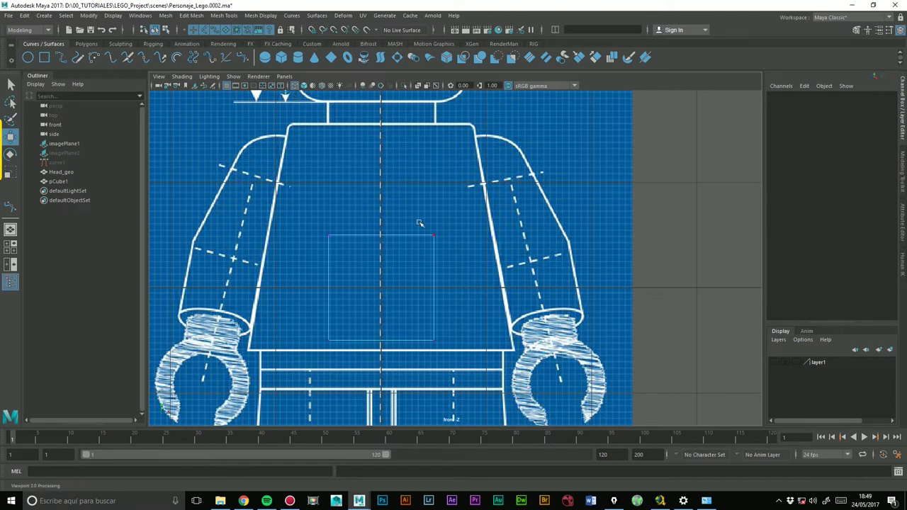
left_click_drag(412, 212, 472, 270)
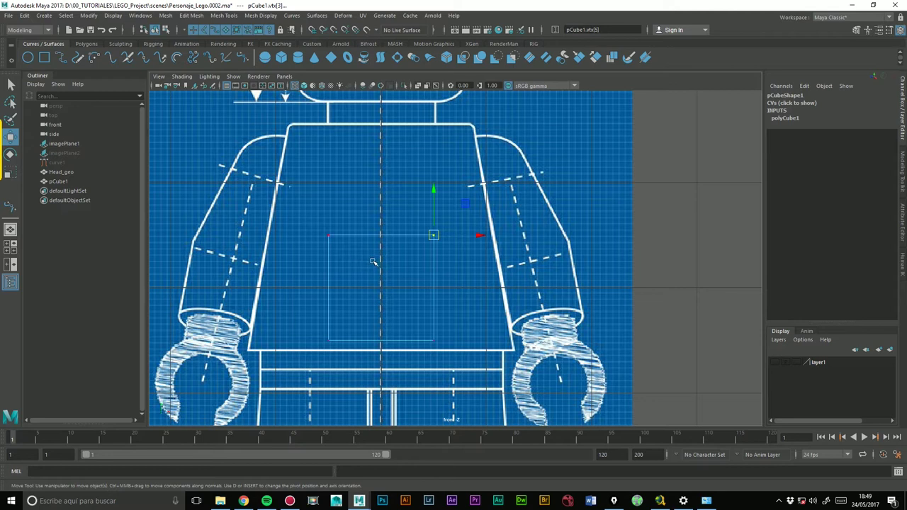
Return to Object Mode and expand polyCube1's inputs: width, height, depth 1, one subdivision each
left_click(855, 31)
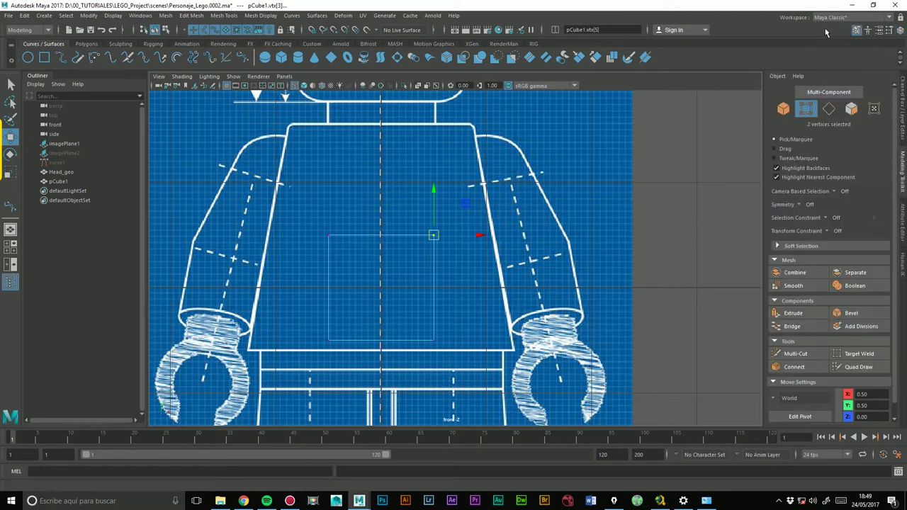
right_click(390, 241)
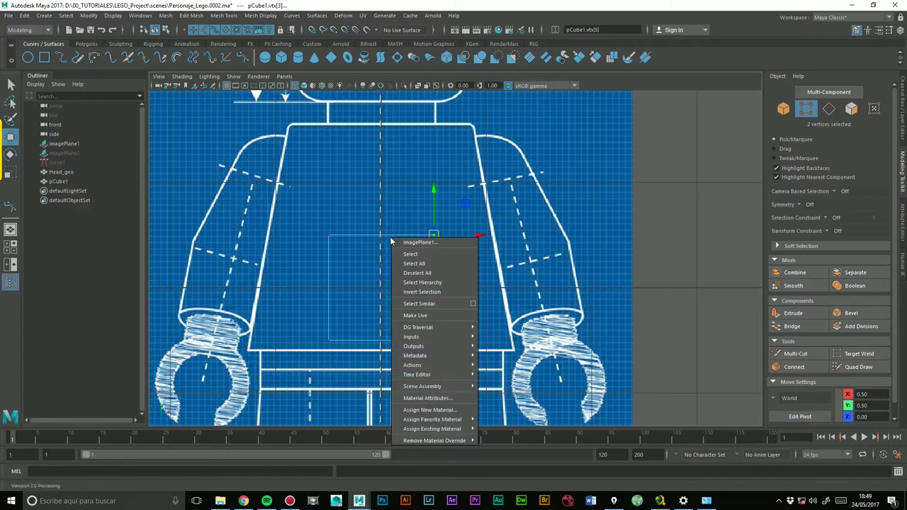
left_click(375, 239)
right_click_drag(374, 239, 450, 202)
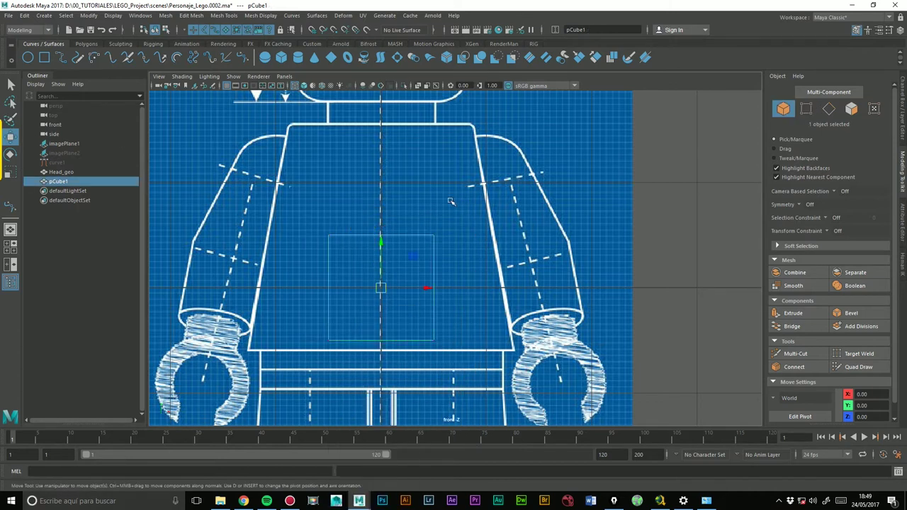
left_click(902, 135)
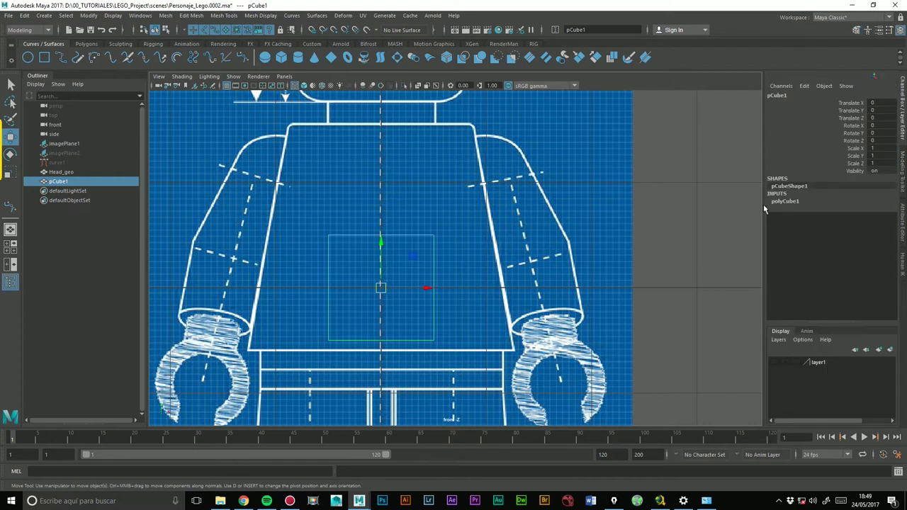
left_click(783, 202)
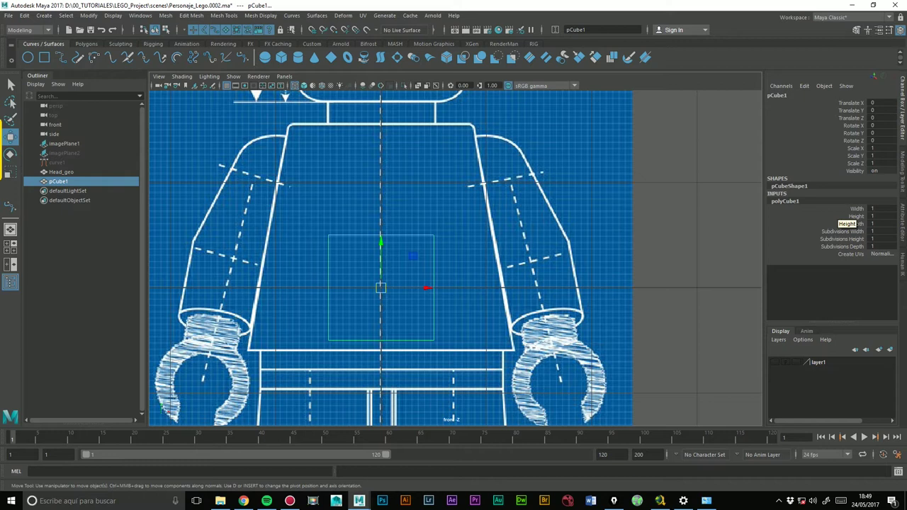
Set polyCube1 Width to 2.1 and Subdivisions Width to 2, splitting the box down the centre
left_click(857, 209)
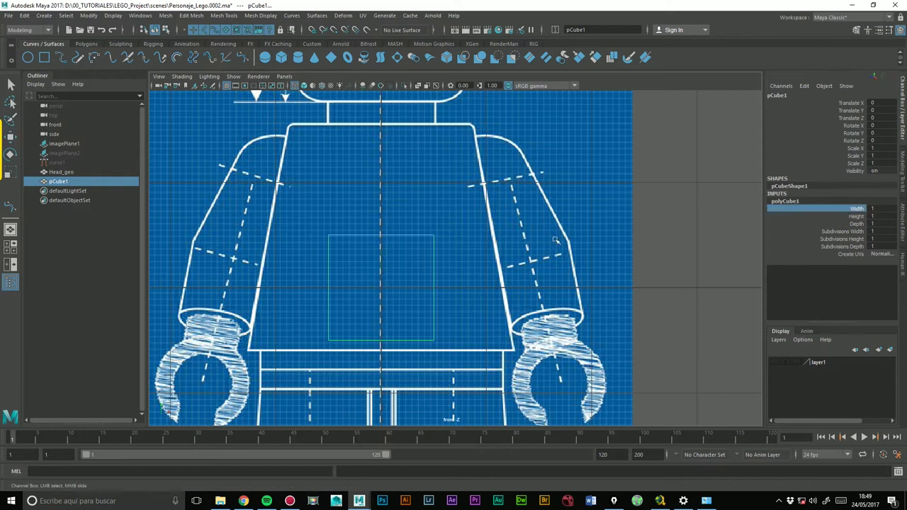
middle_click_drag(546, 240, 552, 242)
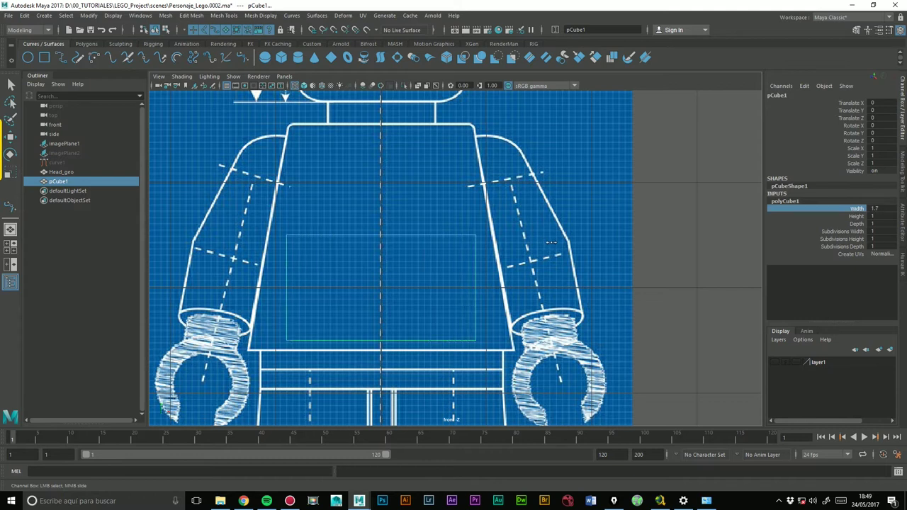
left_click(856, 216)
middle_click_drag(594, 244, 592, 243)
left_click(854, 224)
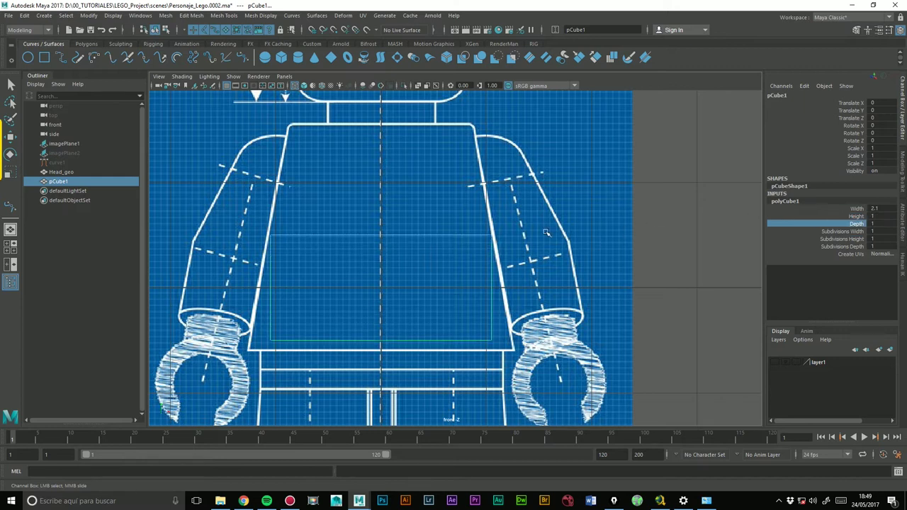
left_click(844, 232)
mouse_move(538, 232)
middle_mouse_down()
mouse_move(557, 233)
mouse_move(540, 235)
middle_mouse_up()
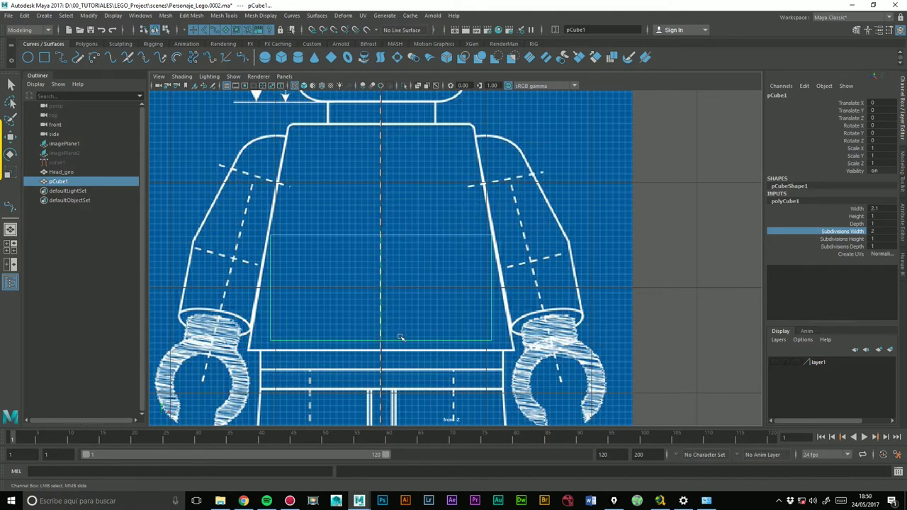
key("space")
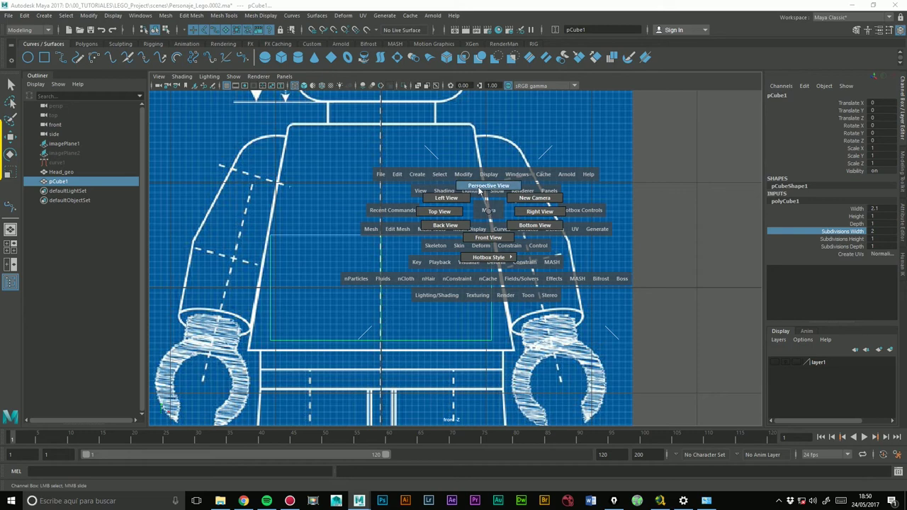
Switch to a shaded perspective view and test height and depth subdivisions, keeping both at 1
left_click(479, 190)
left_click(306, 86)
mouse_move(332, 333)
left_mouse_down("alt")
mouse_move(425, 322)
mouse_move(457, 271)
mouse_move(449, 330)
mouse_move(462, 326)
left_mouse_up("alt")
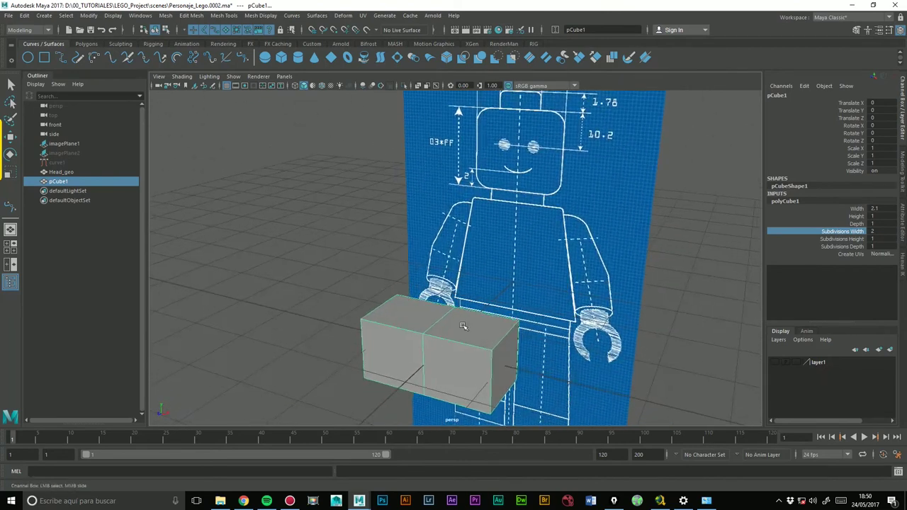
left_click(795, 240)
middle_click_drag(565, 286, 502, 286)
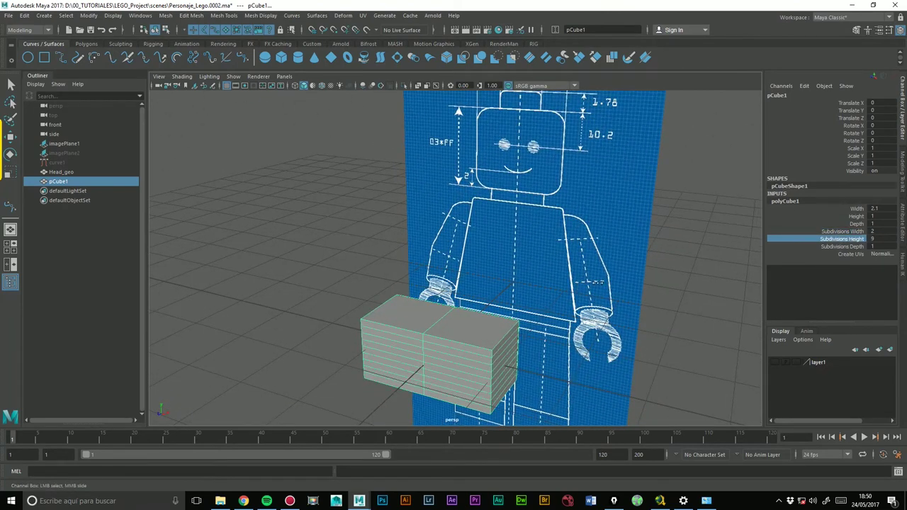
left_click(843, 247)
mouse_move(468, 312)
middle_mouse_down()
mouse_move(518, 312)
mouse_move(489, 309)
middle_mouse_up()
mouse_move(489, 308)
left_mouse_down("alt")
mouse_move(509, 295)
mouse_move(545, 298)
left_mouse_up("alt")
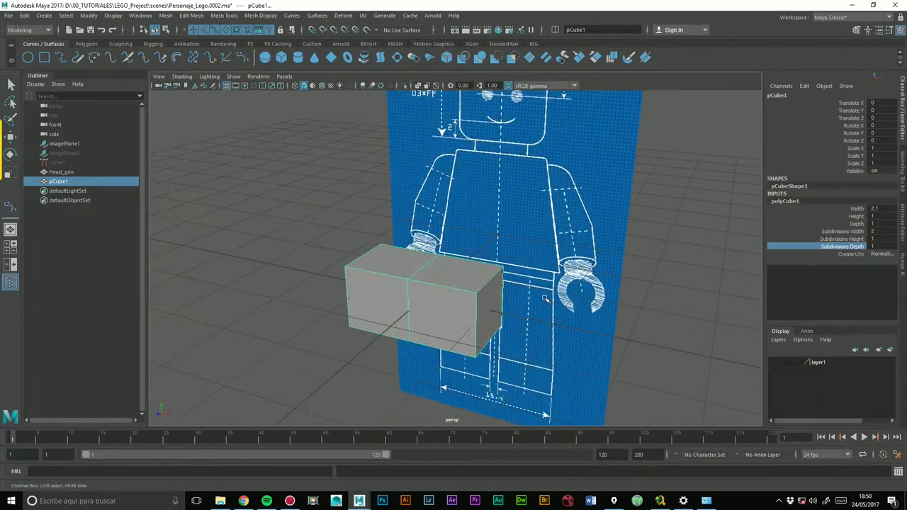
Select several of the cube's faces in Face mode, then clear the selection and orbit around it
right_click_drag(429, 310, 428, 244)
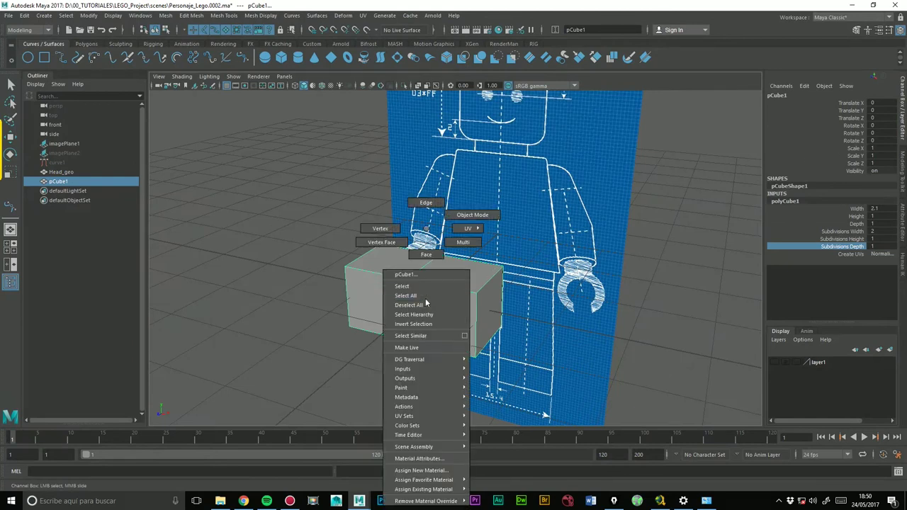
left_click(374, 308)
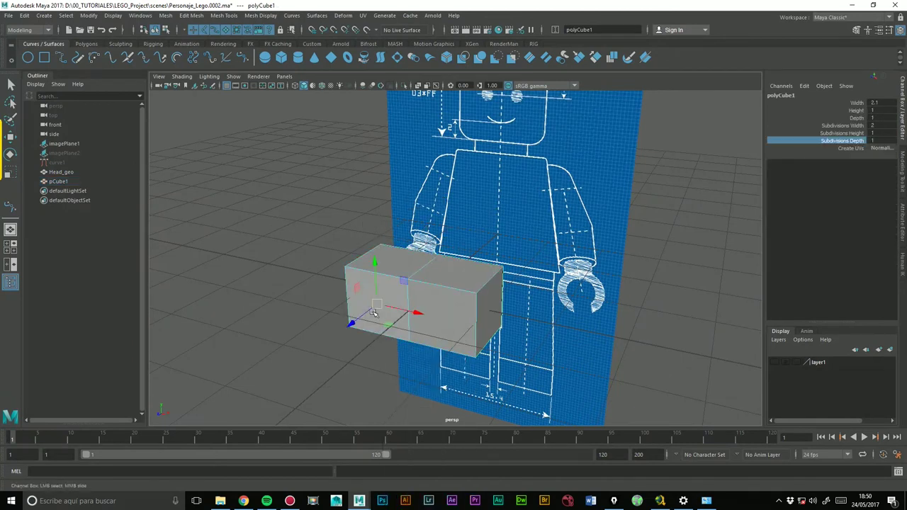
mouse_move(382, 339)
left_mouse_down("alt")
mouse_move(371, 281)
mouse_move(480, 306)
mouse_move(397, 322)
mouse_move(437, 303)
left_mouse_up("alt")
left_click(371, 282)
left_click(481, 311)
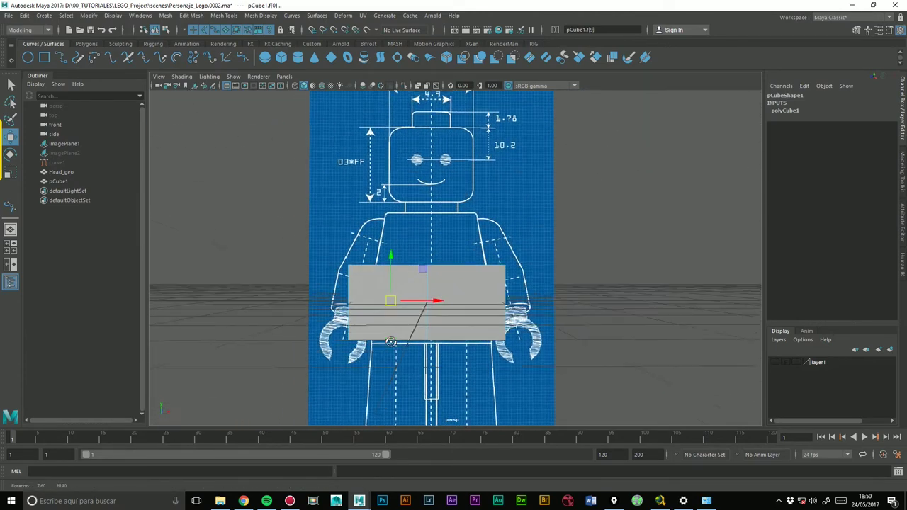
left_click(508, 238)
mouse_move(395, 257)
left_mouse_down("alt")
mouse_move(455, 289)
mouse_move(546, 299)
mouse_move(466, 308)
mouse_move(462, 298)
mouse_move(457, 313)
left_mouse_up("alt")
key("space")
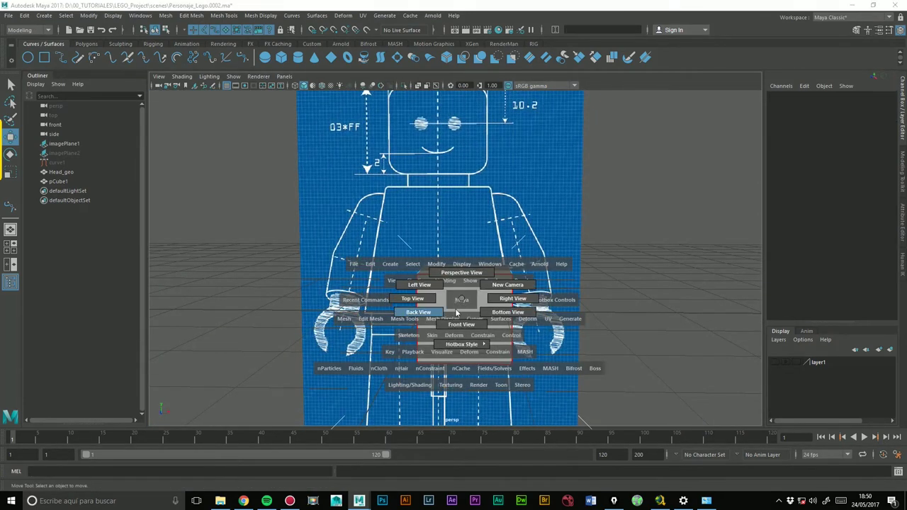
Zoom the front view, enable X-Ray, and switch the Modeling Toolkit to vertex selection
scroll(461, 279, "up", 2)
scroll(429, 300, "up", 1)
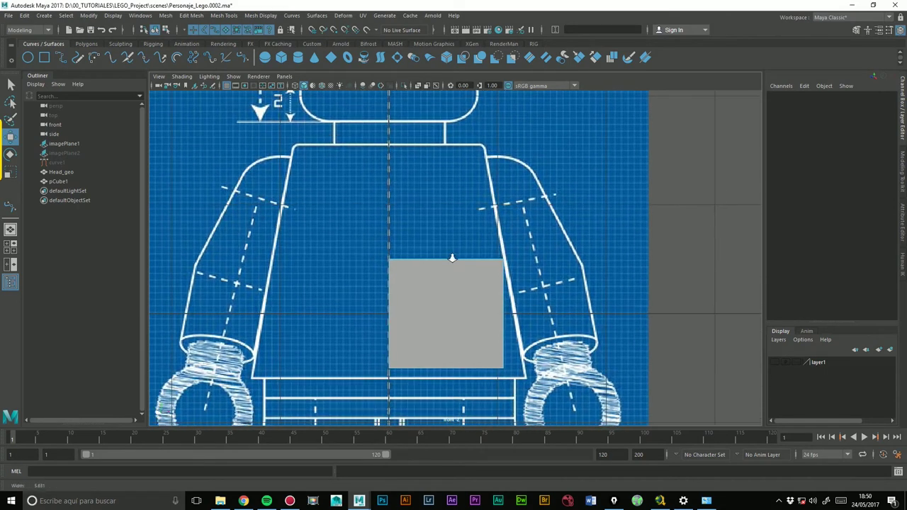
scroll(452, 258, "up", 1)
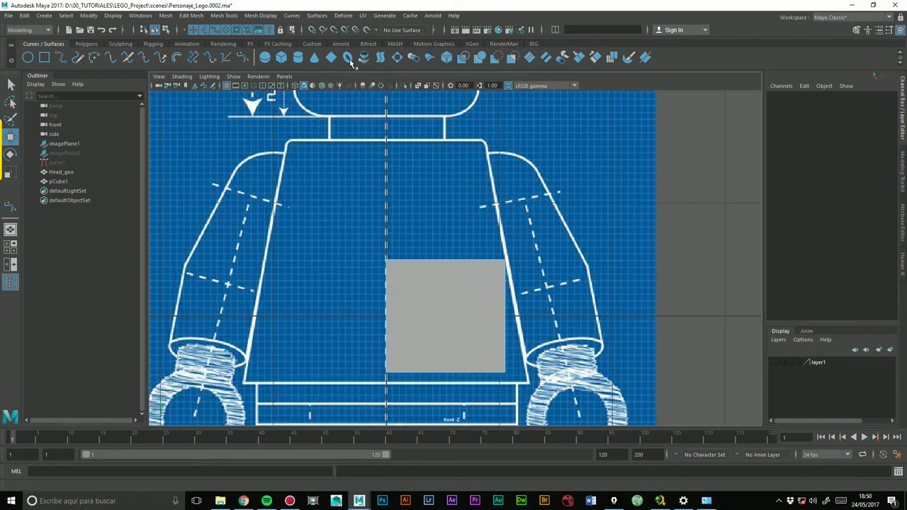
left_click(296, 85)
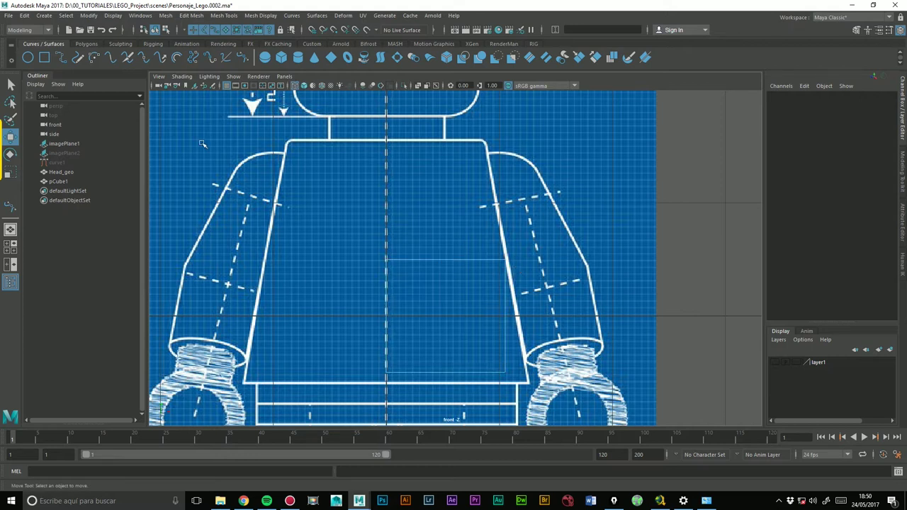
left_click(856, 30)
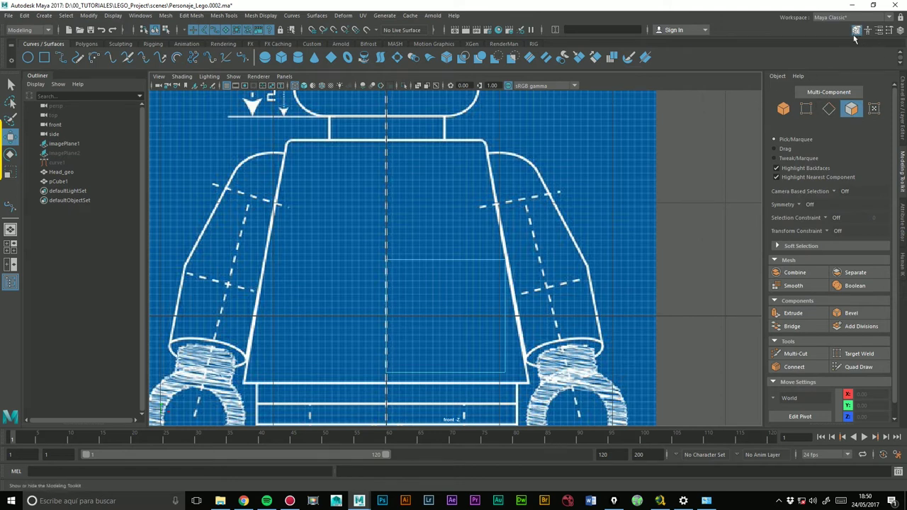
left_click(806, 111)
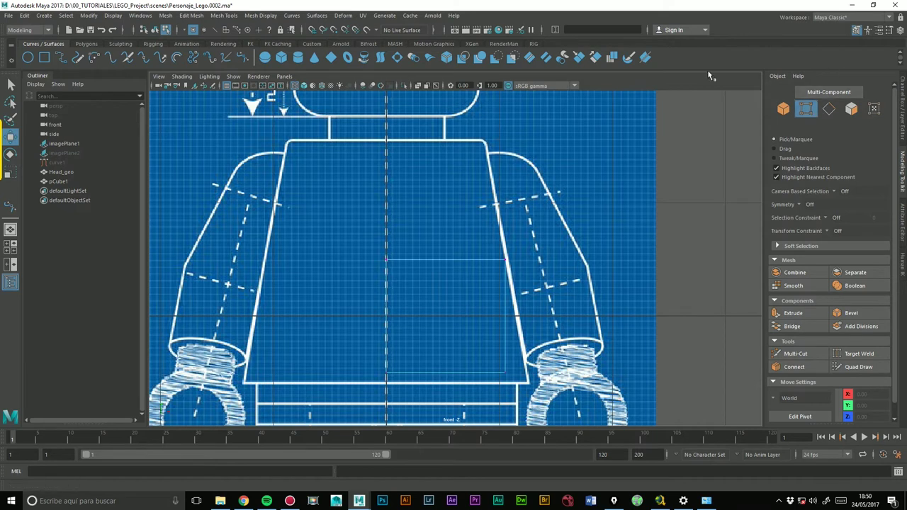
Move the cube's upper right corner vertices onto the blueprint's shoulder corner
mouse_move(500, 253)
left_mouse_down()
mouse_move(546, 284)
mouse_move(482, 141)
mouse_move(486, 146)
left_mouse_up()
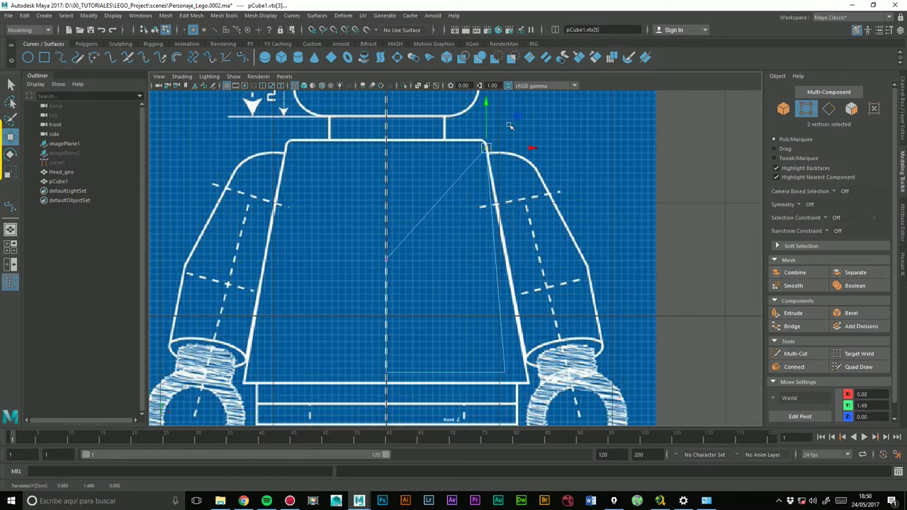
scroll(421, 183, "up", 3)
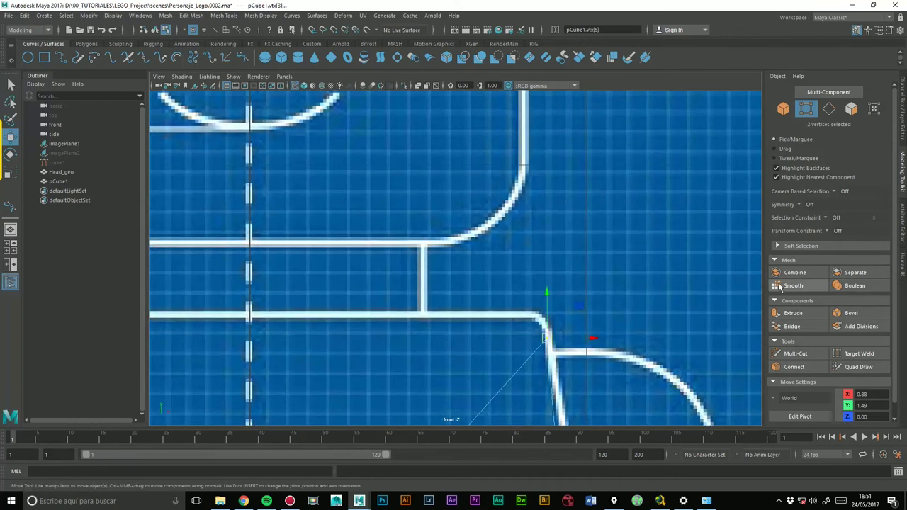
scroll(449, 277, "up", 3)
scroll(449, 277, "up", 2)
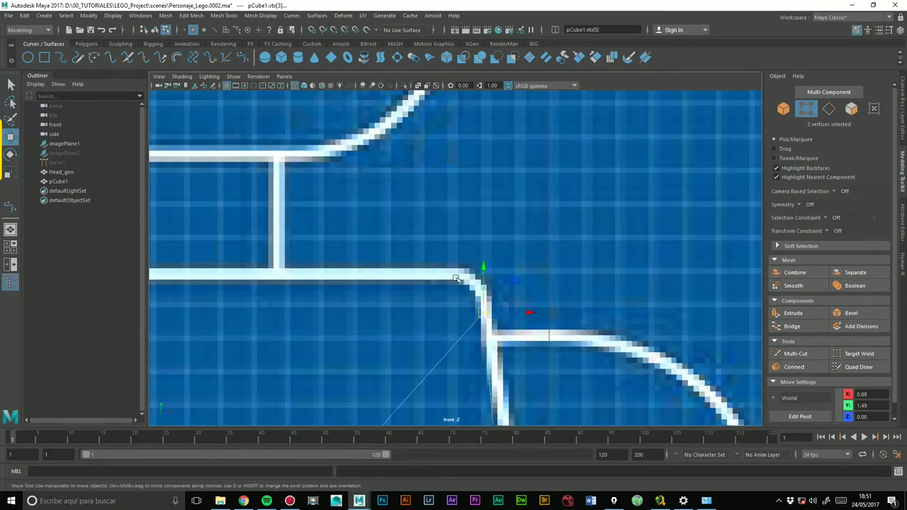
left_click_drag(483, 313, 485, 318)
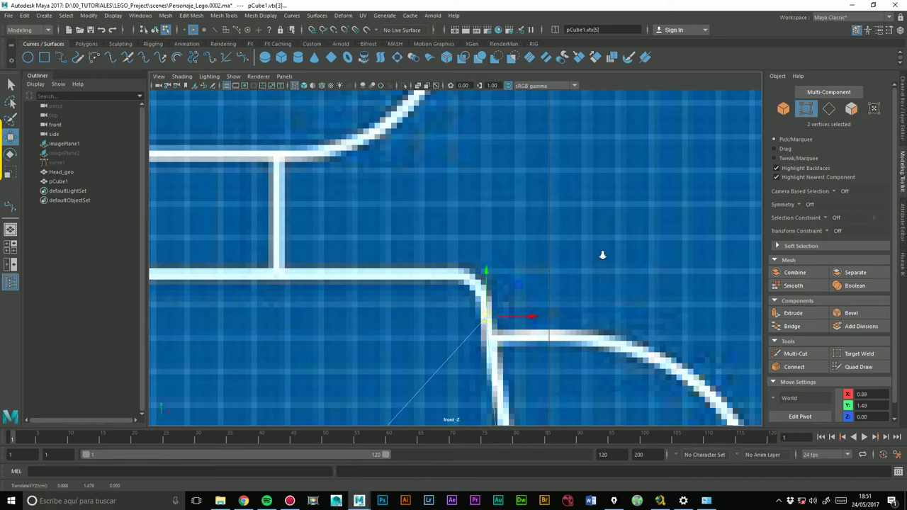
scroll(602, 255, "down", 5)
left_click(418, 305)
scroll(439, 276, "up", 2)
scroll(439, 276, "up", 3)
middle_click_drag(384, 236, 442, 145, "alt")
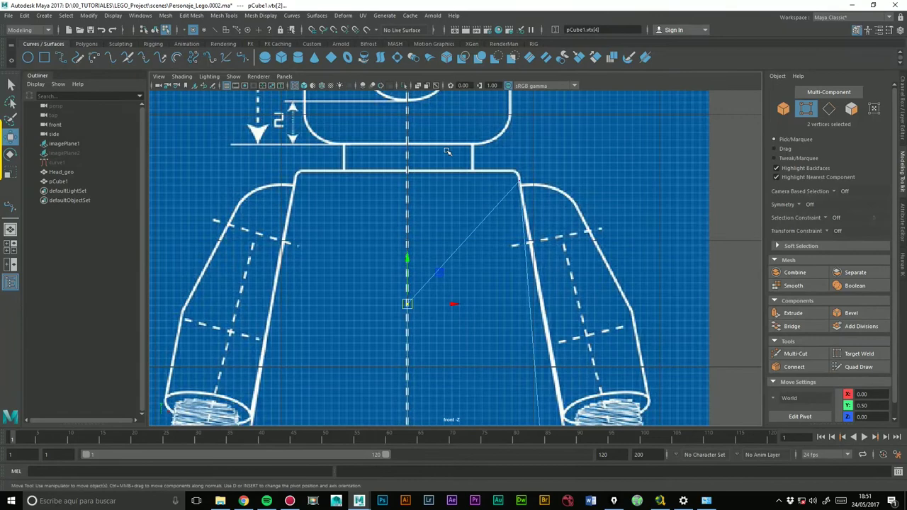
left_click(518, 186)
scroll(524, 188, "up", 2)
scroll(524, 188, "up", 2)
scroll(637, 195, "up", 2)
scroll(718, 199, "up", 2)
scroll(666, 205, "down", 3)
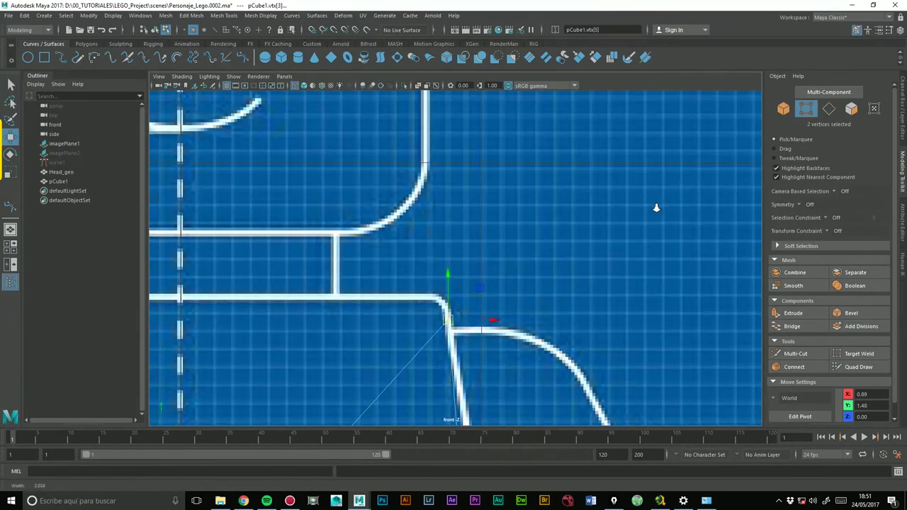
left_click_drag(452, 323, 440, 299)
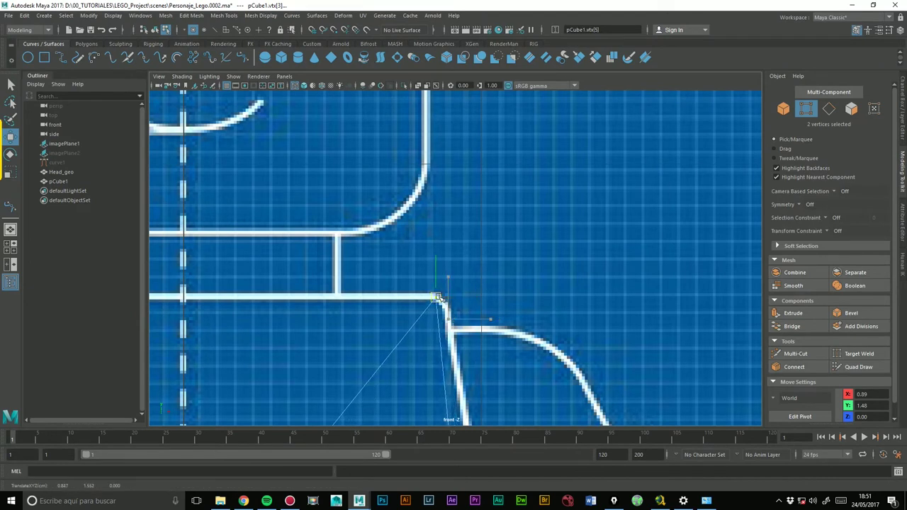
scroll(524, 240, "down", 2)
scroll(495, 241, "down", 2)
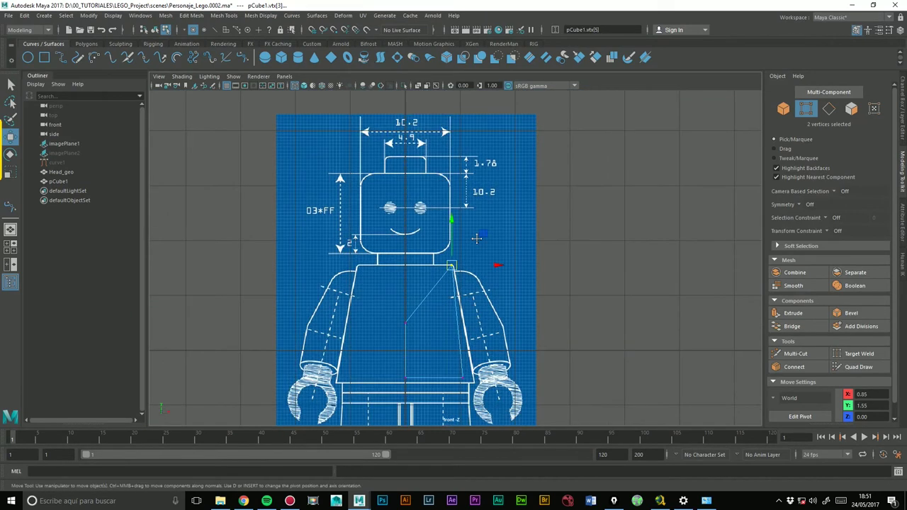
scroll(361, 239, "down", 2)
scroll(442, 255, "up", 1)
Point-snap the top centre vertices up to the torso's top edge
left_click(441, 259)
middle_click_drag(441, 259, 461, 307, "alt")
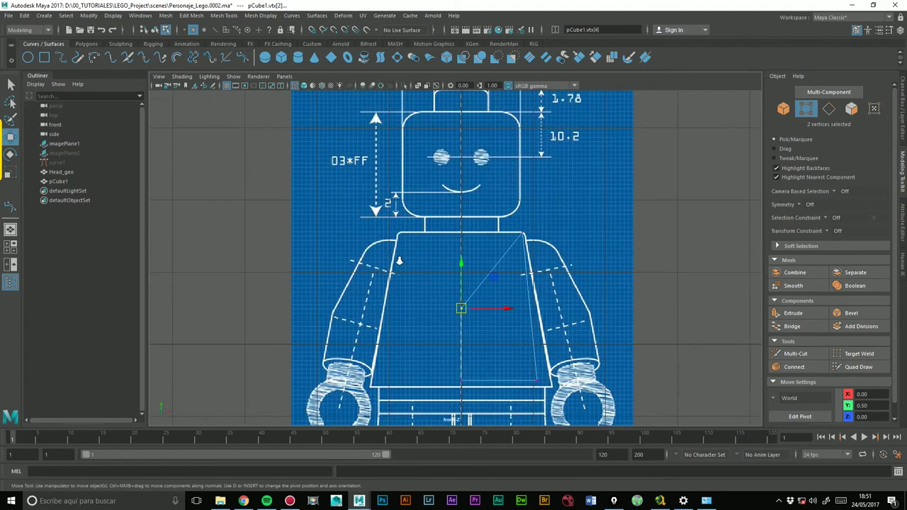
scroll(457, 268, "up", 4)
scroll(579, 244, "up", 1)
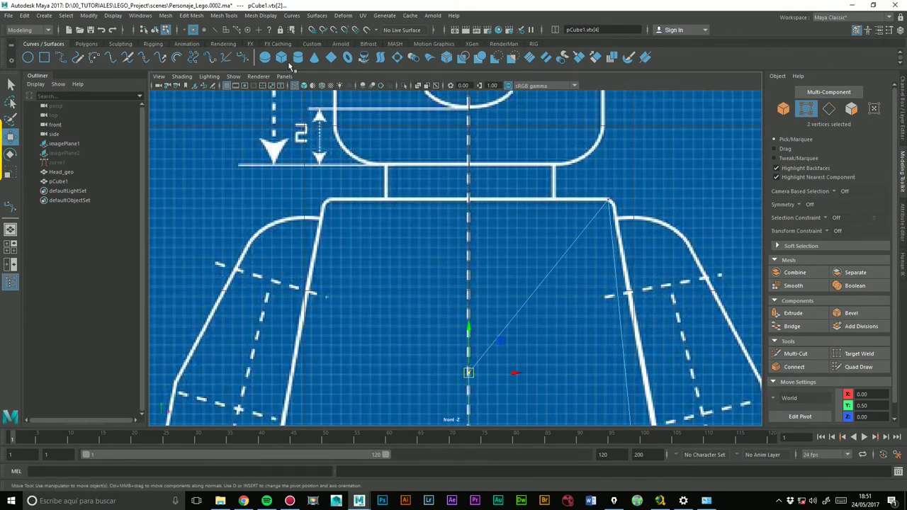
left_click(334, 31)
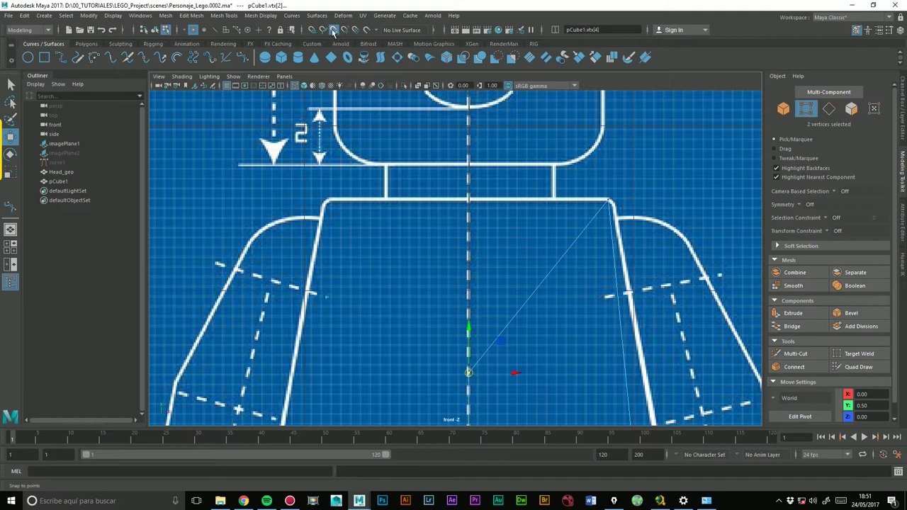
left_click_drag(468, 327, 613, 199)
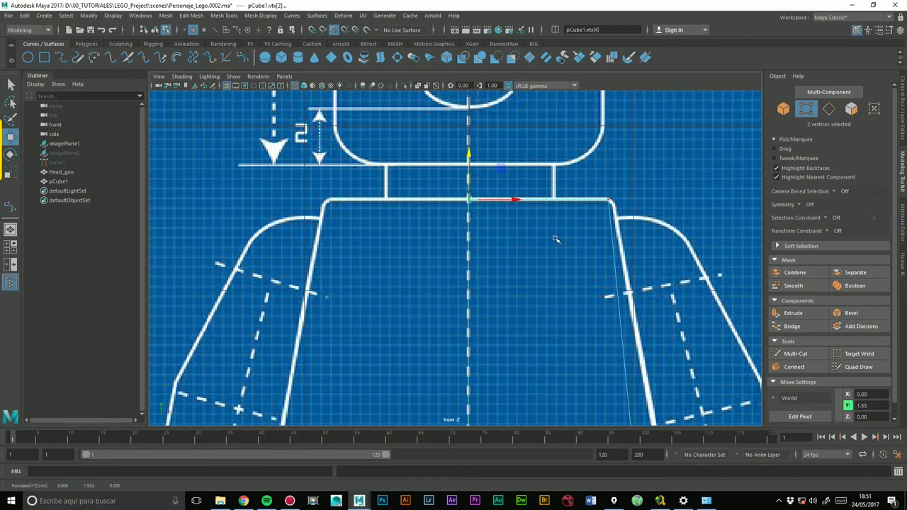
Move the bottom right vertices out to the torso's lower corner
middle_click_drag(583, 238, 488, 213, "alt")
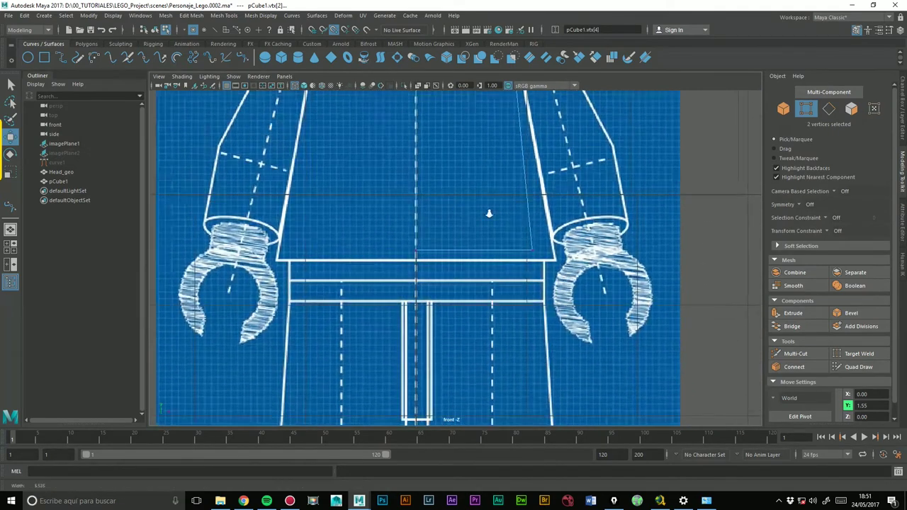
right_click_drag(488, 213, 700, 186, "alt")
left_click_drag(622, 259, 613, 253)
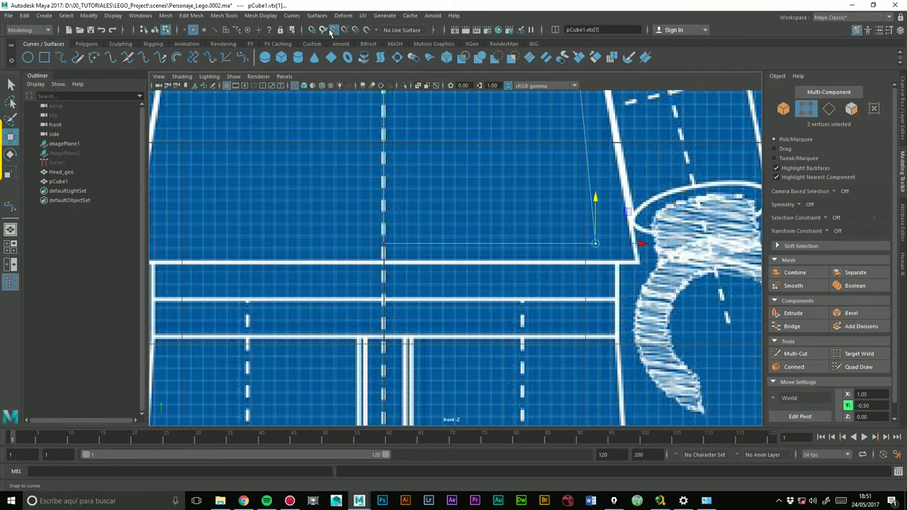
scroll(528, 245, "up", 2)
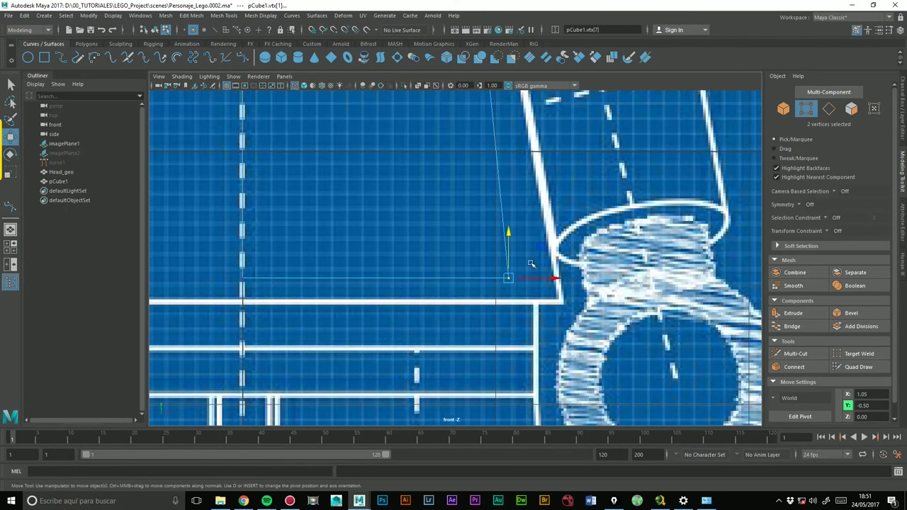
left_click_drag(509, 278, 560, 301)
Align the bottom centre vertices with the torso's lower edge at Y -0.59
left_click(243, 279)
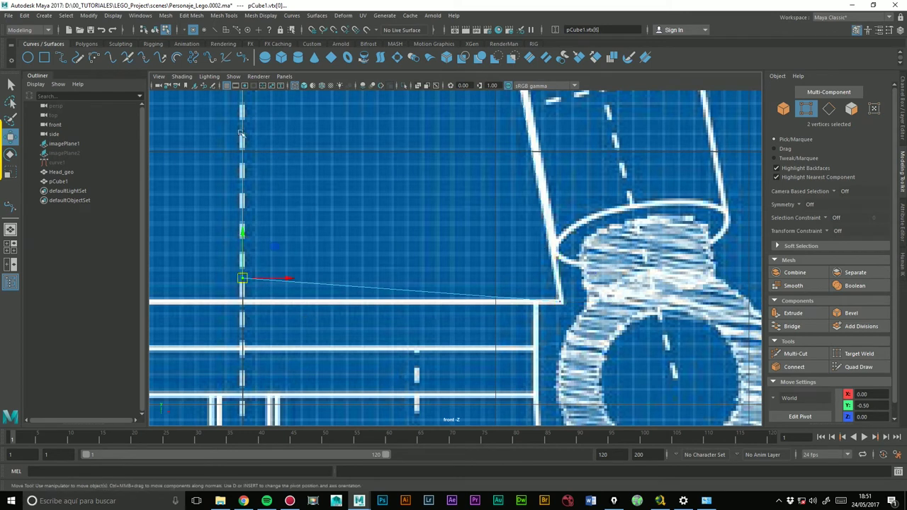
left_click(331, 30)
left_click_drag(240, 233, 473, 277)
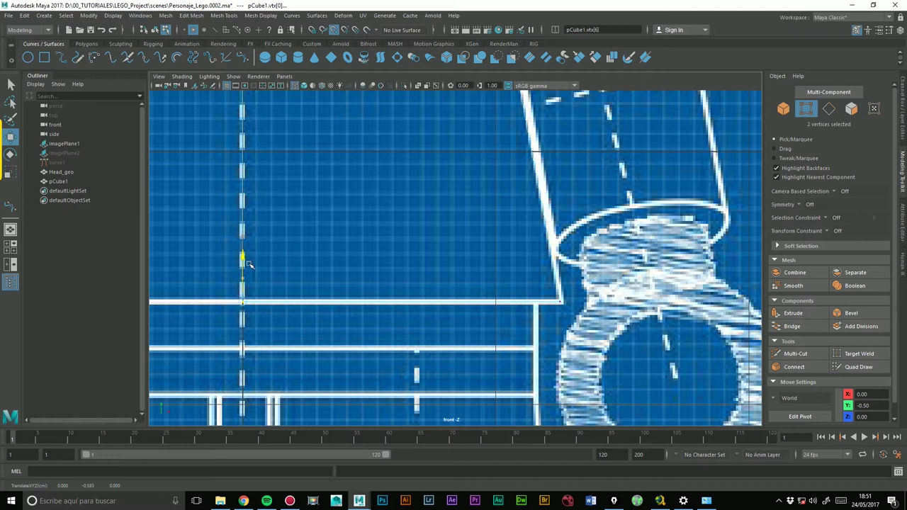
key("ctrl+z")
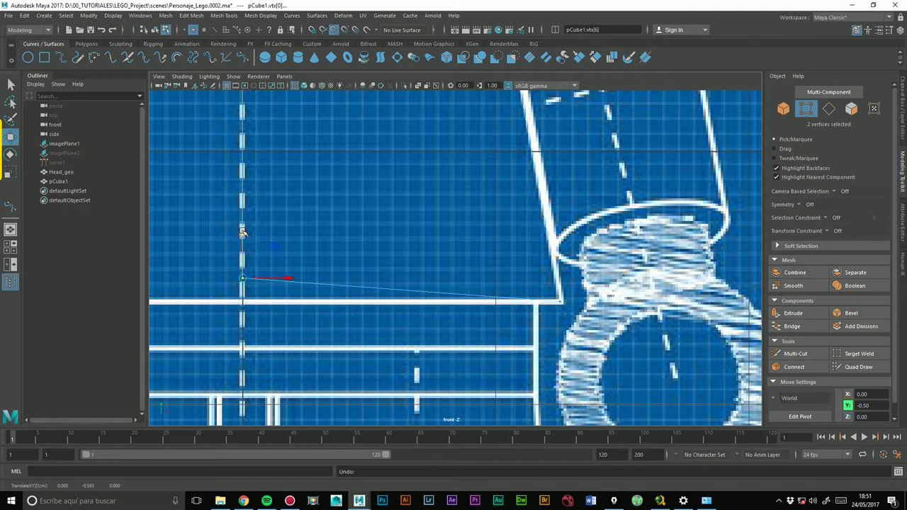
middle_click_drag(300, 269, 545, 286)
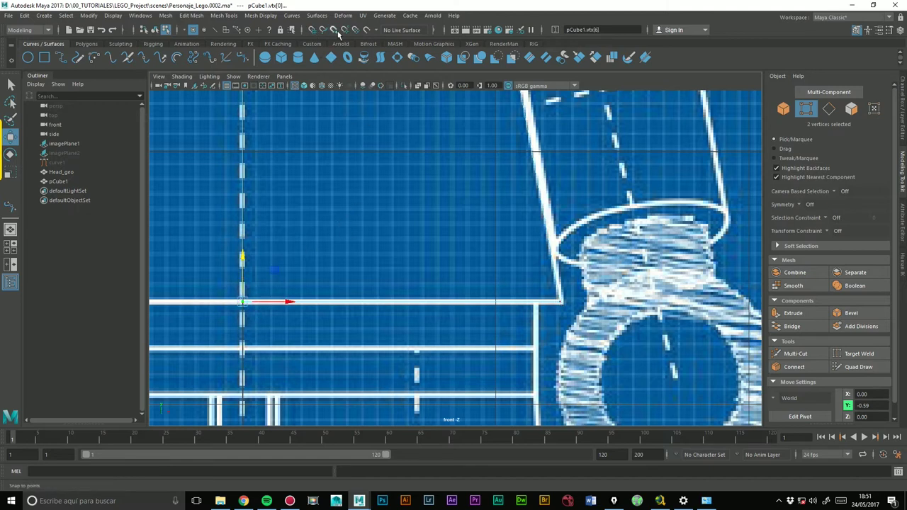
key("a")
scroll(736, 176, "up", 1)
scroll(737, 176, "up", 4)
middle_click_drag(448, 104, 453, 170, "alt")
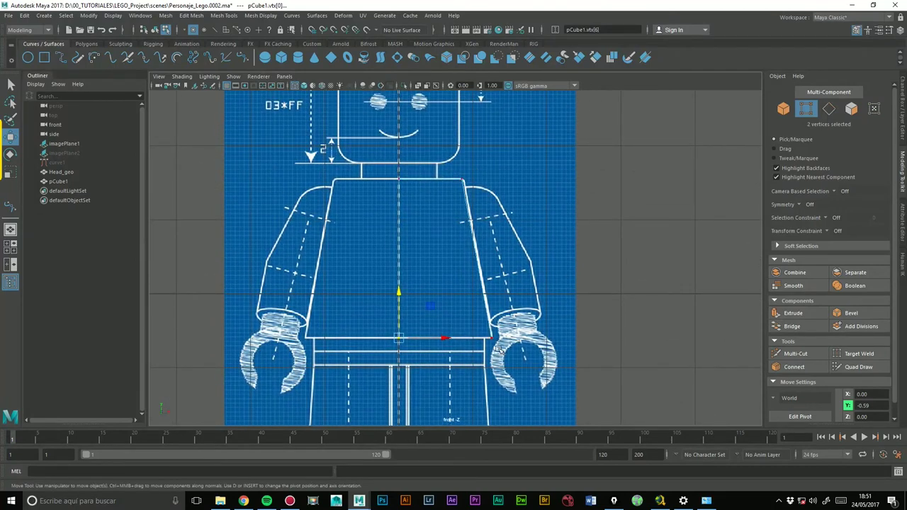
scroll(452, 257, "up", 2)
scroll(451, 257, "up", 2)
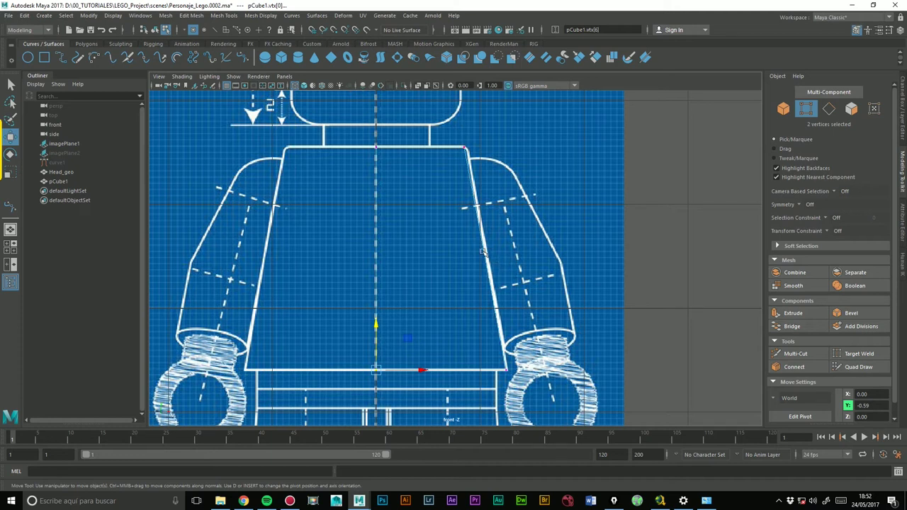
key("space")
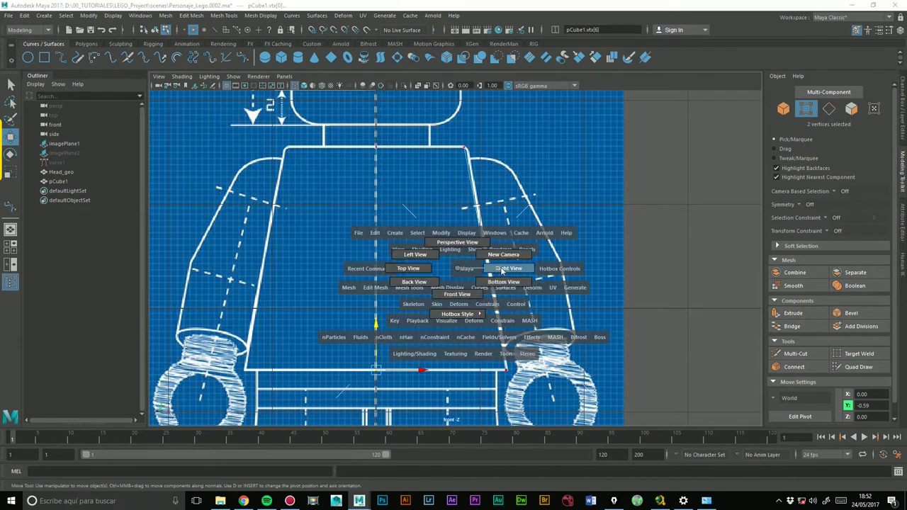
Switch to the side view, unhide imagePlane2 and frame the torso
left_click(502, 270)
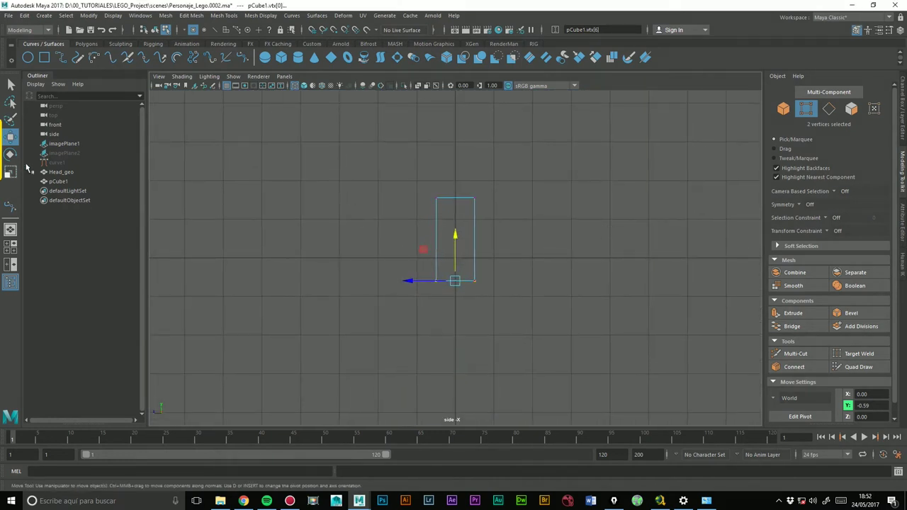
left_click(58, 153)
key("h")
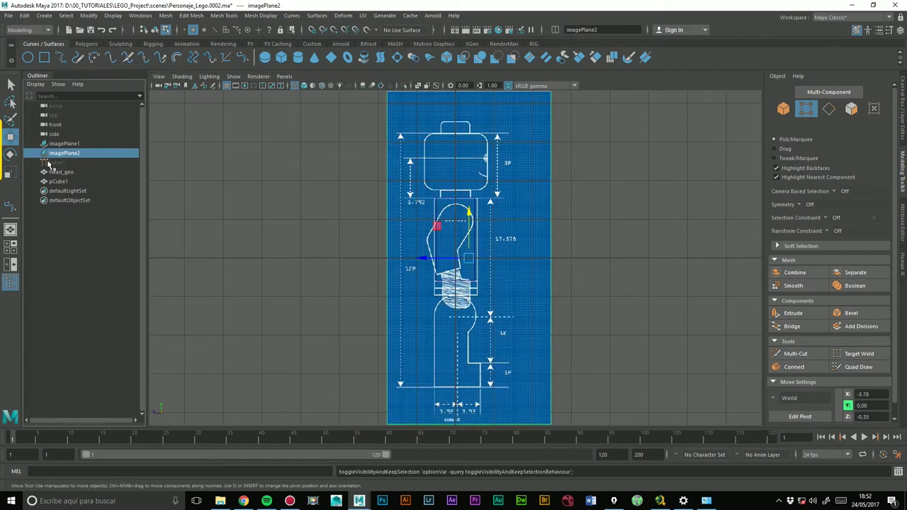
scroll(603, 228, "up", 2)
scroll(587, 229, "up", 5)
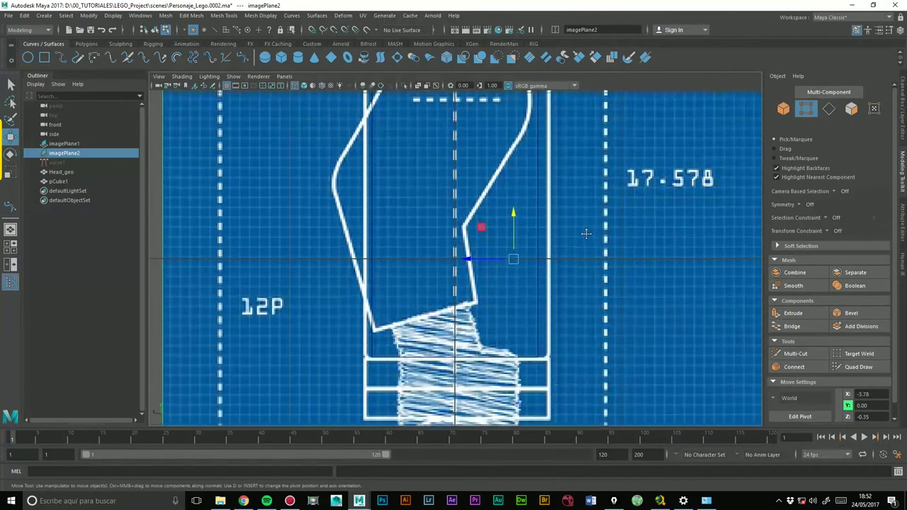
scroll(581, 222, "down", 3)
scroll(589, 227, "up", 3)
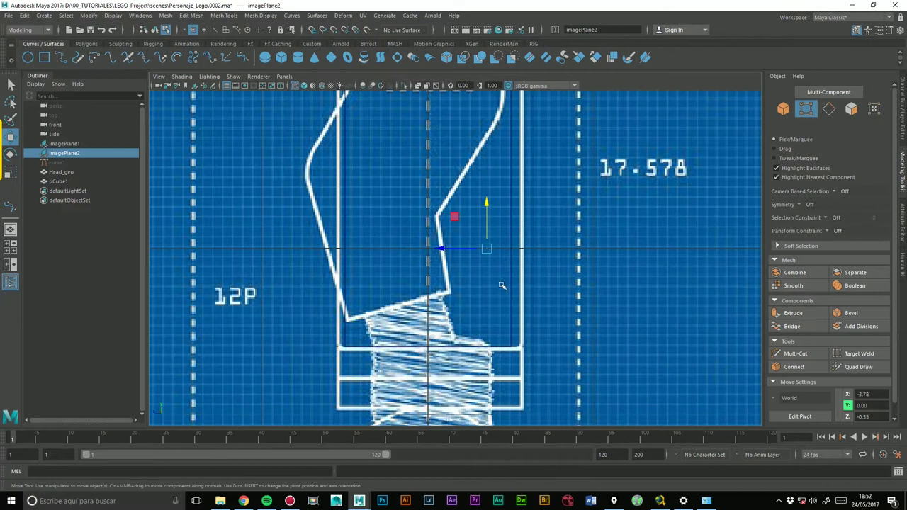
middle_click_drag(498, 281, 467, 273, "alt")
Move the lower pair of vertices onto the side blueprint's torso edge line
left_click_drag(507, 368, 471, 327)
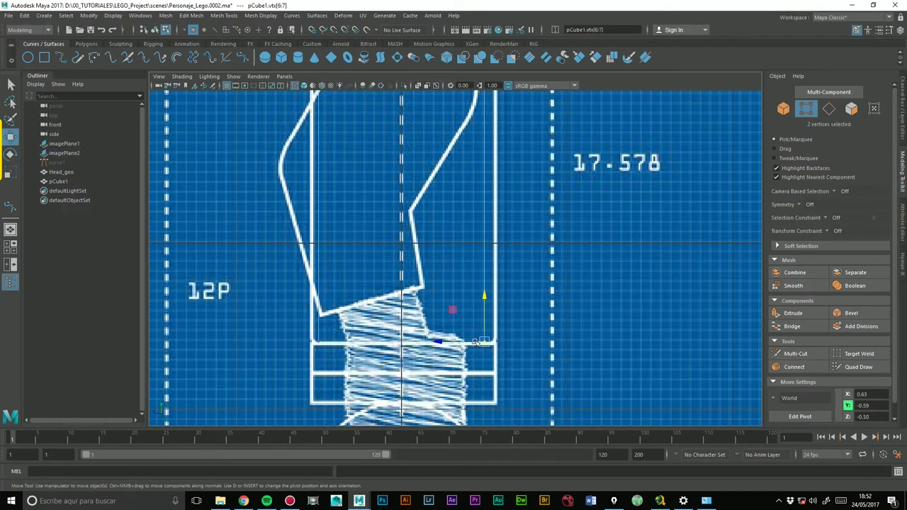
mouse_move(525, 269)
middle_mouse_down("alt")
mouse_move(494, 401)
mouse_move(504, 324)
middle_mouse_up("alt")
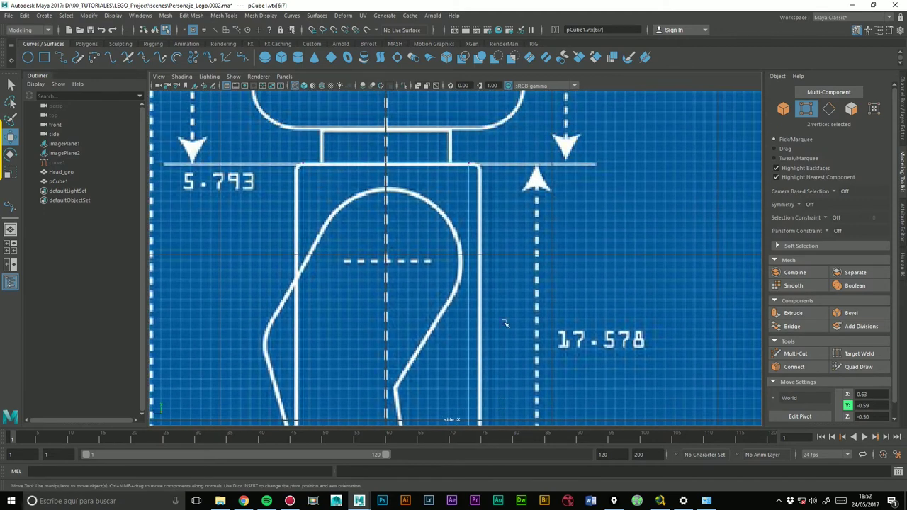
left_click_drag(468, 150, 536, 200)
middle_click_drag(530, 305, 493, 77, "alt")
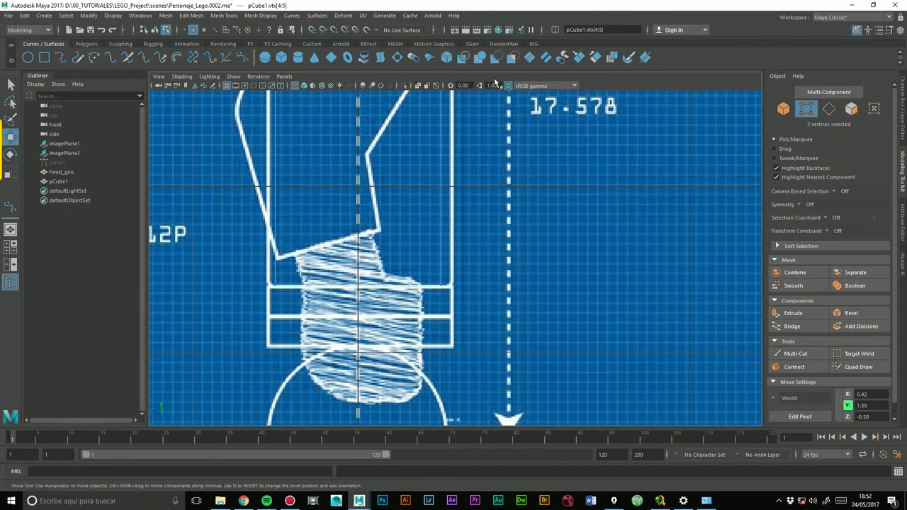
left_click_drag(470, 293, 522, 301, "shift")
mouse_move(460, 265)
right_mouse_down("alt")
mouse_move(729, 247)
mouse_move(576, 247)
mouse_move(471, 264)
right_mouse_up("alt")
left_click_drag(452, 345, 454, 346)
mouse_move(453, 347)
middle_mouse_down("alt")
mouse_move(384, 253)
mouse_move(390, 371)
mouse_move(386, 233)
middle_mouse_up("alt")
right_click_drag(385, 234, 688, 213, "alt")
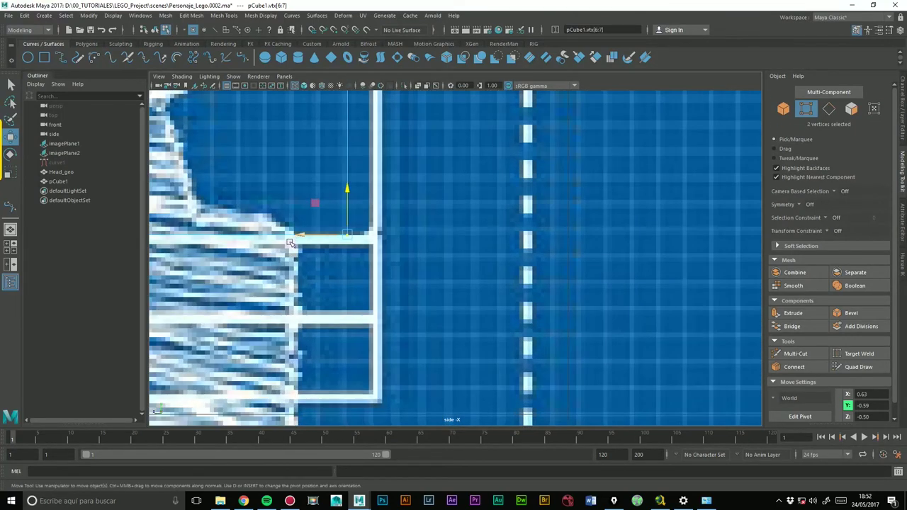
left_click_drag(300, 235, 321, 235)
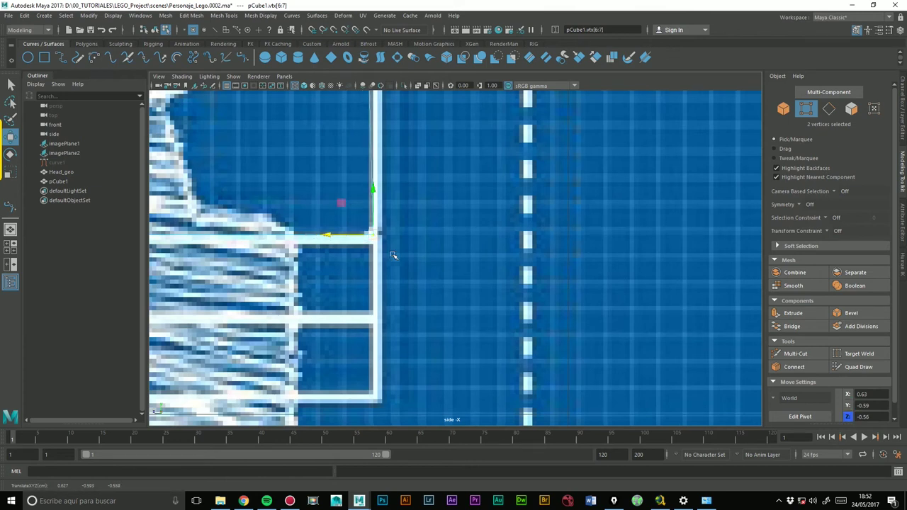
Align the top vertices with the side blueprint's torso outline near the neck
right_click_drag(354, 167, 318, 140, "alt")
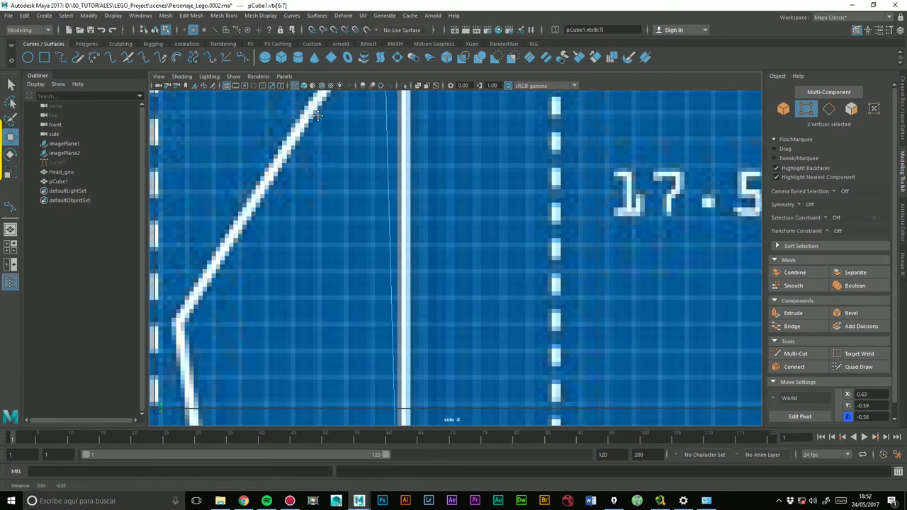
middle_click_drag(318, 139, 399, 179, "alt")
mouse_move(468, 264)
left_mouse_down()
mouse_move(344, 218)
mouse_move(371, 218)
left_mouse_up()
scroll(486, 187, "down", 5)
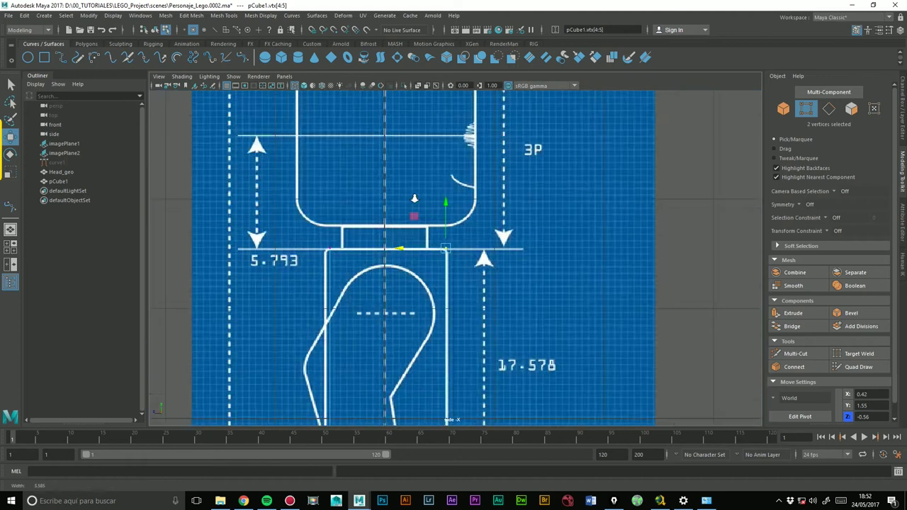
scroll(440, 197, "up", 2)
middle_click_drag(257, 229, 395, 179, "alt")
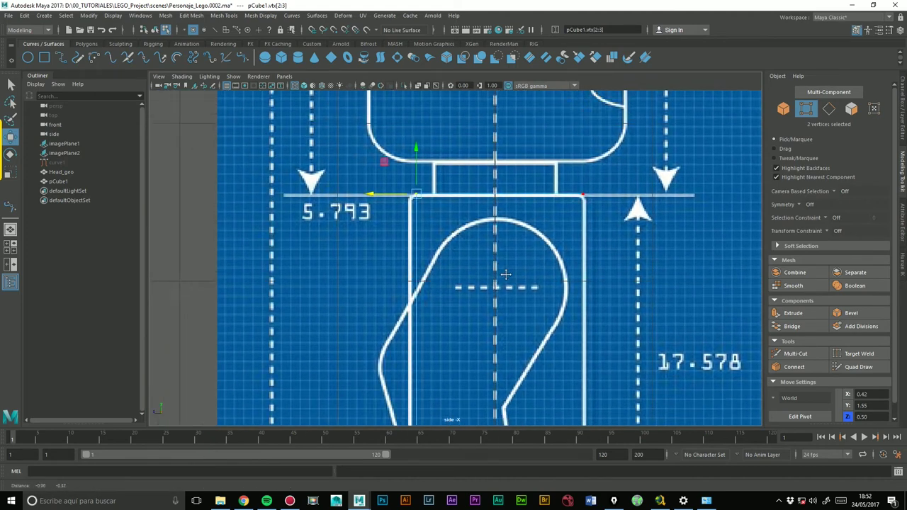
scroll(665, 211, "up", 3)
scroll(664, 211, "up", 1)
left_click_drag(366, 142, 348, 143)
mouse_move(486, 239)
middle_mouse_down("alt")
mouse_move(432, 281)
mouse_move(450, 128)
mouse_move(443, 98)
middle_mouse_up("alt")
mouse_move(357, 229)
left_mouse_down()
mouse_move(376, 246)
mouse_move(308, 240)
left_mouse_up()
In the maximized perspective view, return to Object Mode and select pCube1 with its Channel Box shown
key("space")
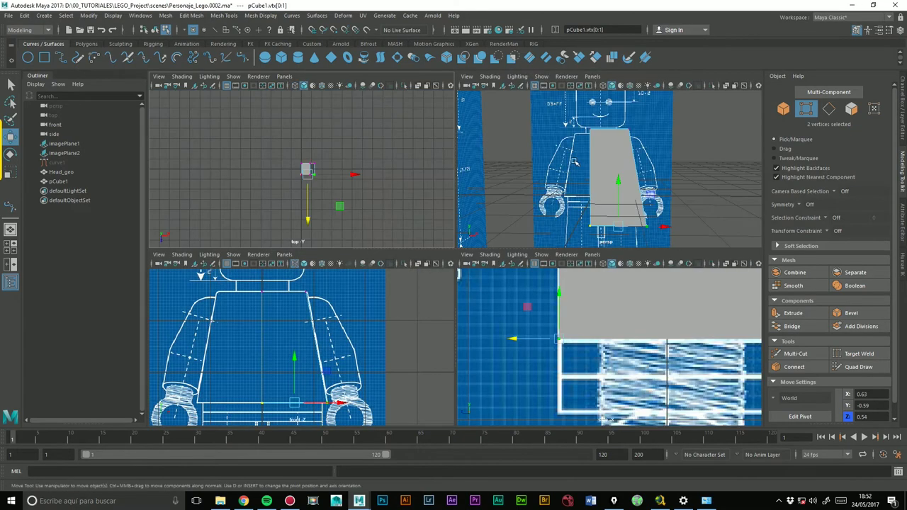
key("space")
mouse_move(559, 207)
left_mouse_down("alt")
mouse_move(488, 263)
mouse_move(435, 267)
mouse_move(559, 218)
mouse_move(583, 253)
mouse_move(482, 244)
left_mouse_up("alt")
right_click_drag(467, 250, 496, 226)
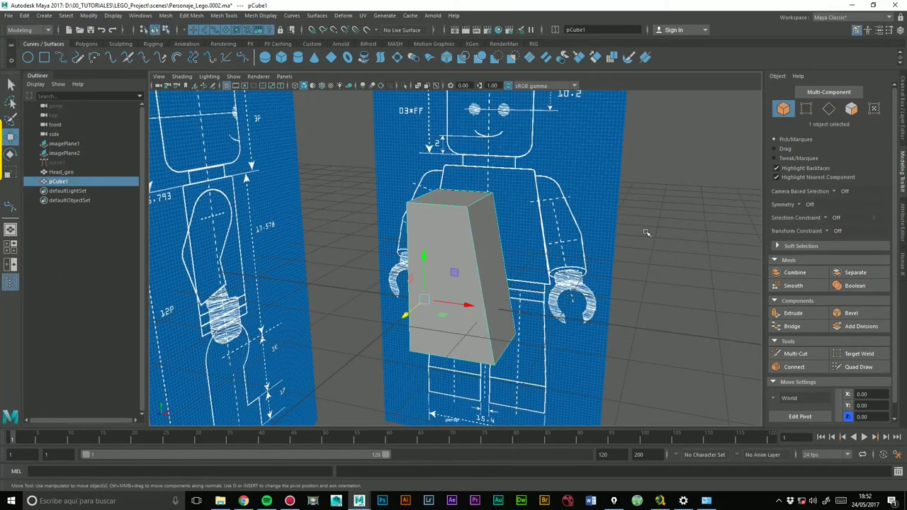
left_click(496, 276)
mouse_move(496, 277)
left_mouse_down("alt")
mouse_move(602, 253)
mouse_move(487, 309)
left_mouse_up("alt")
left_click(473, 308)
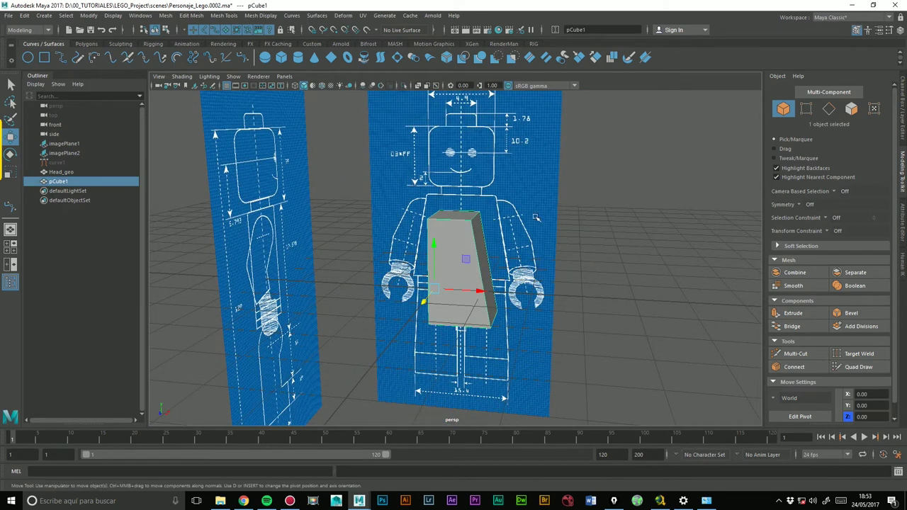
left_click(902, 217)
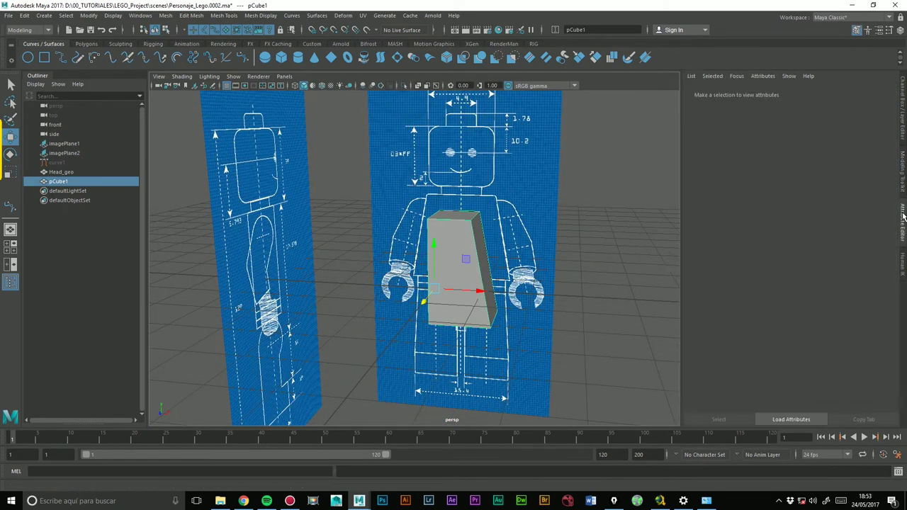
left_click(903, 258)
left_click(902, 113)
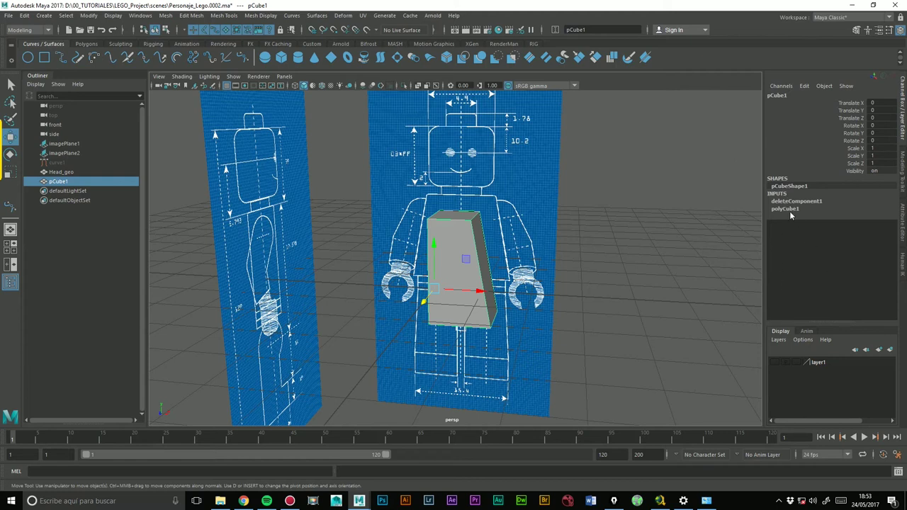
Preview the torso cube smoothed with 3, then return it to hard edges with 1
left_click_drag(532, 269, 562, 251, "alt")
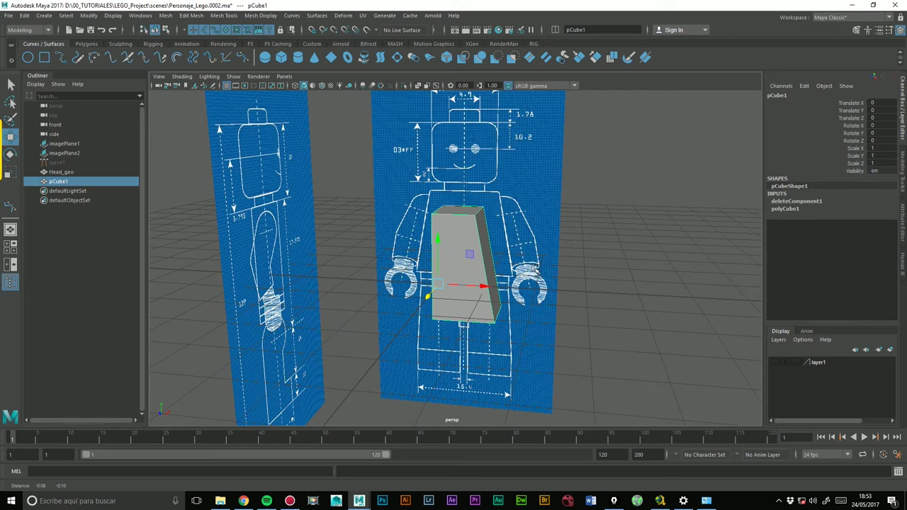
right_click_drag(487, 263, 633, 239, "alt")
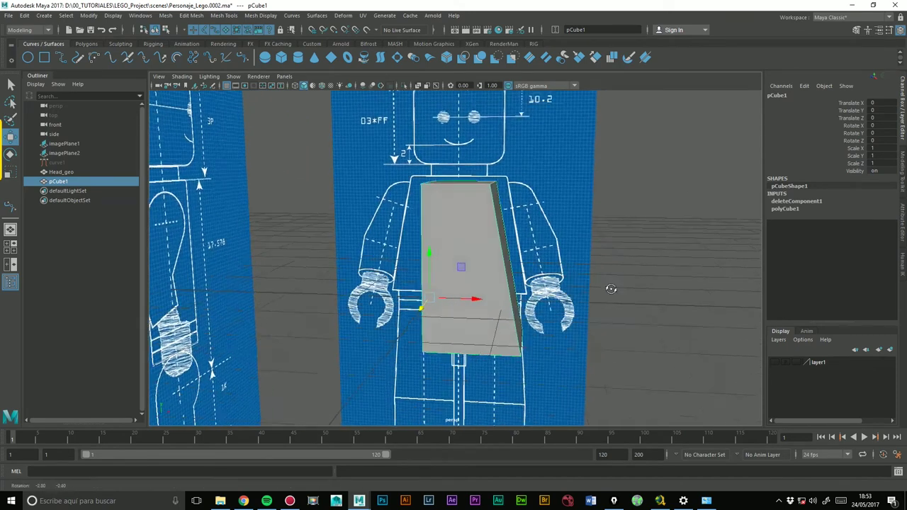
left_click_drag(633, 238, 570, 249, "alt")
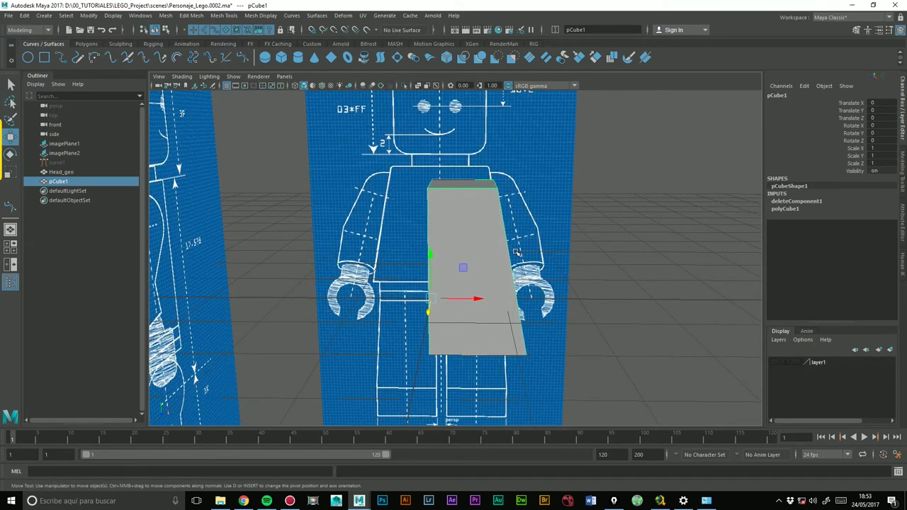
key("3")
mouse_move(637, 253)
left_mouse_down("alt")
mouse_move(491, 260)
mouse_move(384, 279)
mouse_move(635, 260)
left_mouse_up("alt")
key("1")
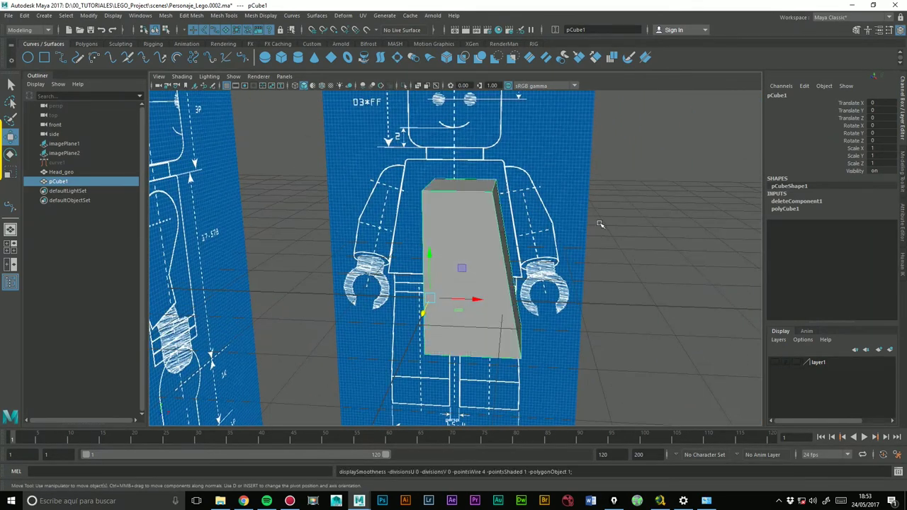
mouse_move(633, 212)
left_mouse_down("alt")
mouse_move(607, 247)
mouse_move(573, 252)
mouse_move(597, 261)
left_mouse_up("alt")
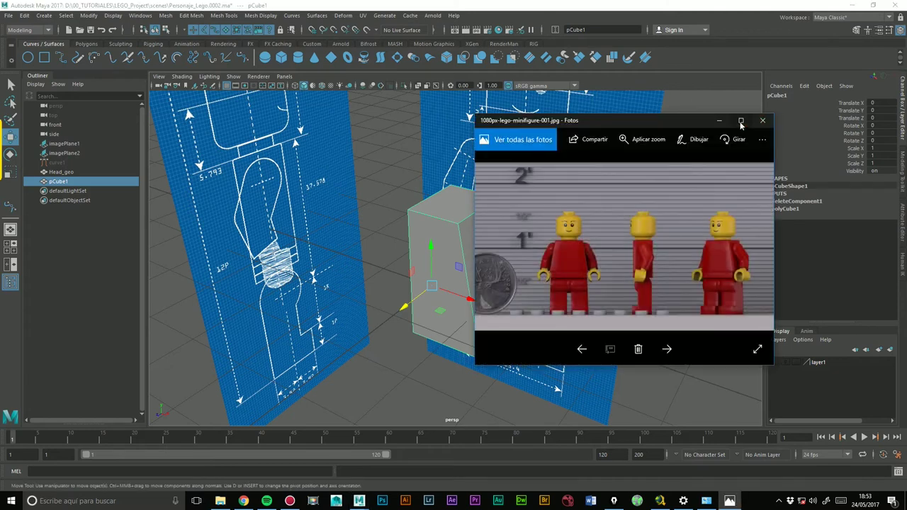
Maximize the minifigure reference photo to study it, then close Photos
left_click(741, 122)
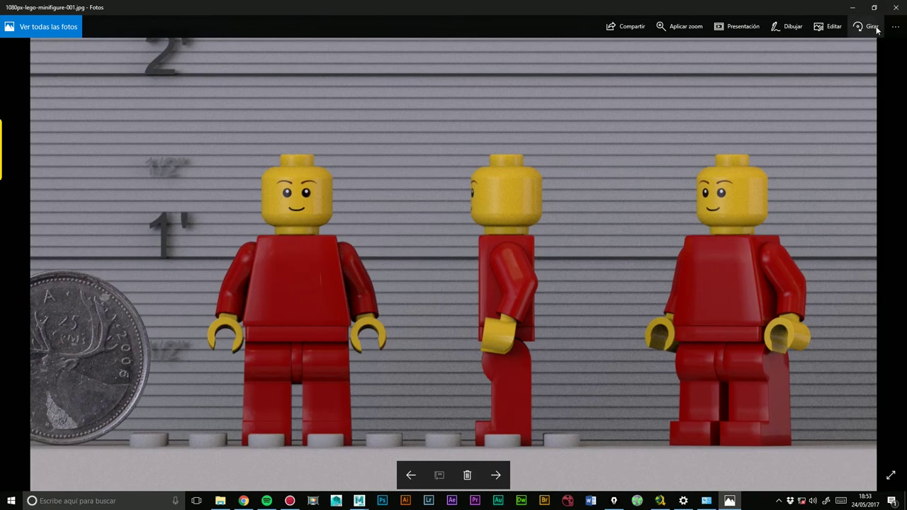
left_click(891, 10)
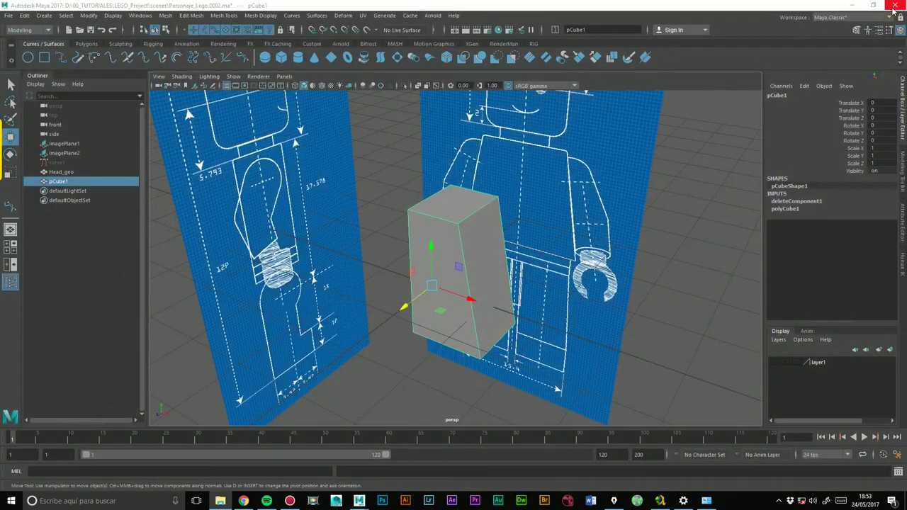
Reselect the pCube1 half torso from a frontal angle and bring up the Mesh menu
mouse_move(432, 230)
left_mouse_down("alt")
mouse_move(507, 260)
mouse_move(485, 264)
mouse_move(554, 264)
left_mouse_up("alt")
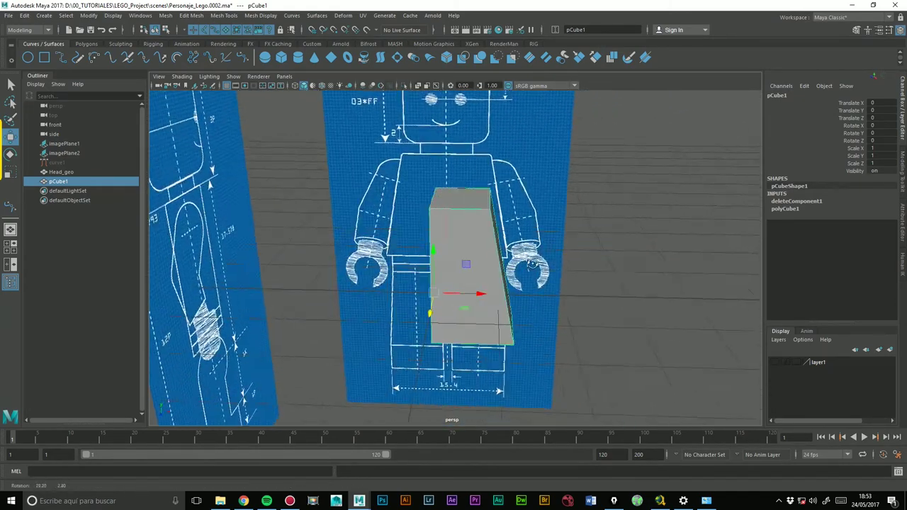
left_click(620, 258)
left_click_drag(458, 196, 528, 211, "alt")
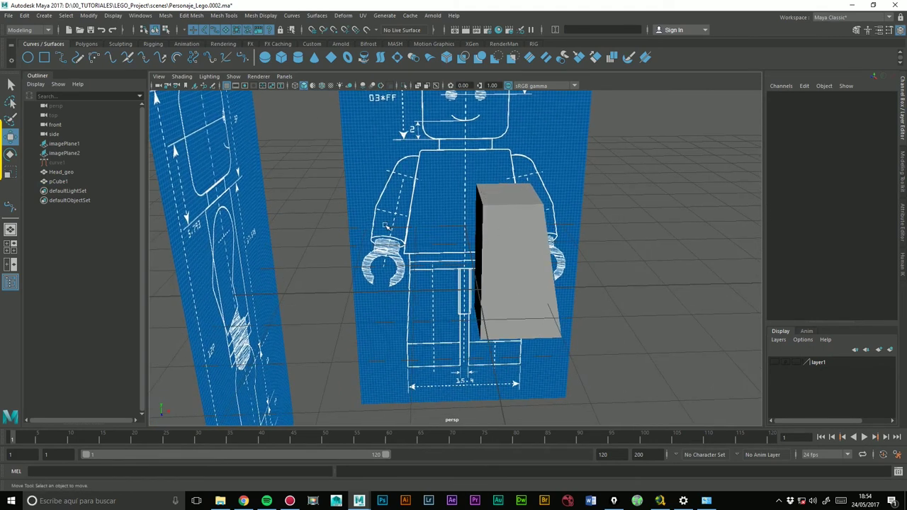
left_click(516, 247)
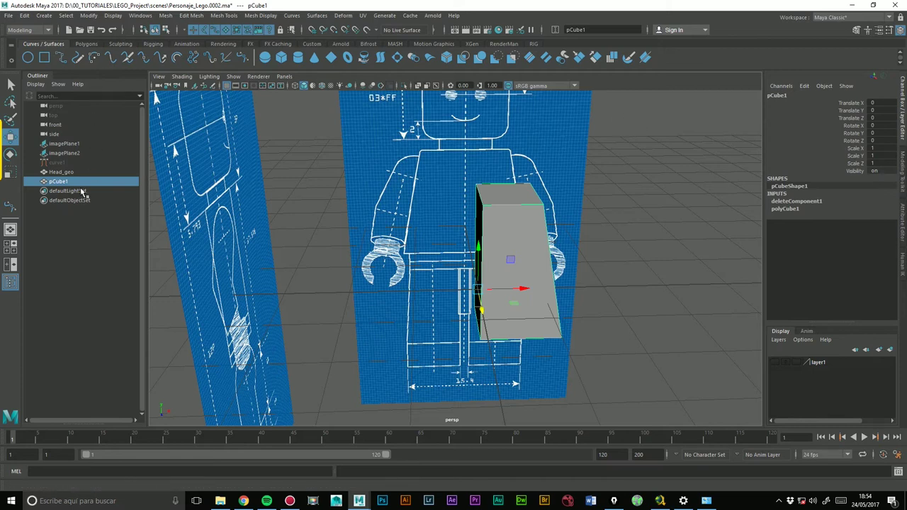
left_click(473, 284)
scroll(472, 283, "up", 3)
left_click_drag(473, 284, 495, 205, "alt")
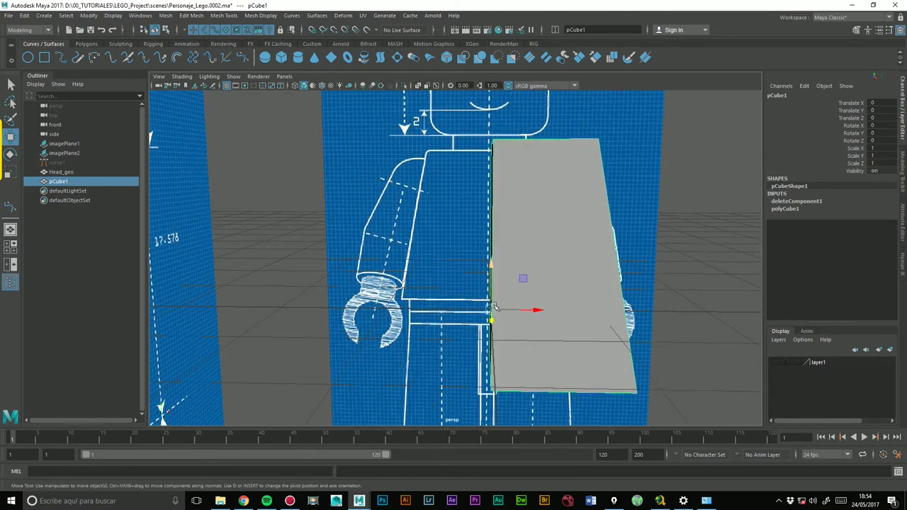
left_click_drag(474, 377, 507, 315, "alt")
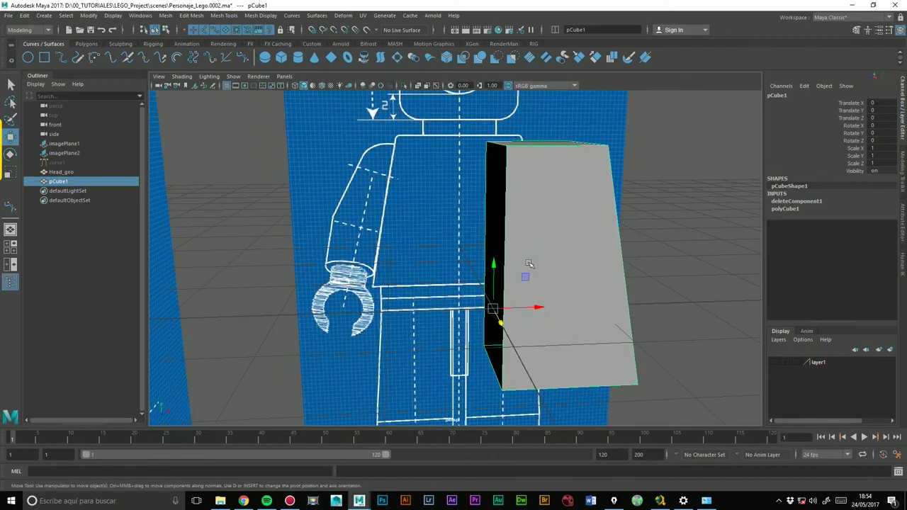
left_click_drag(509, 325, 309, 184, "alt")
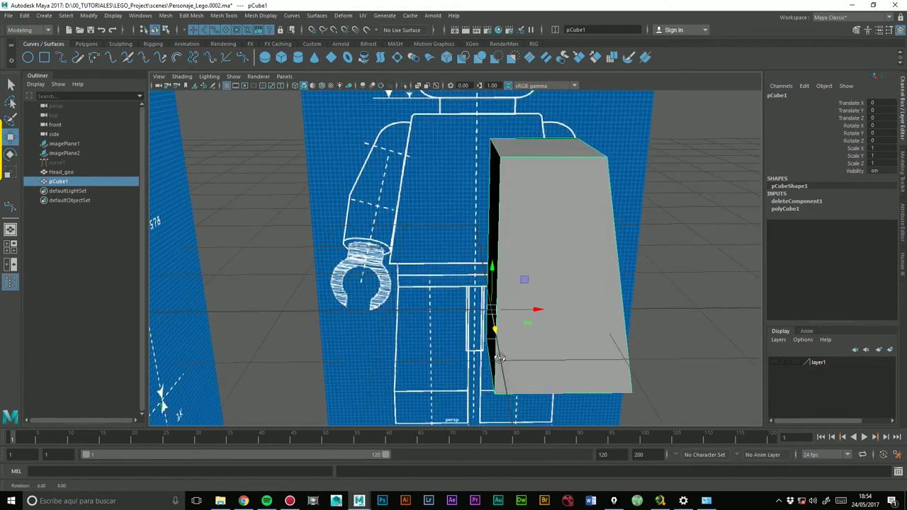
left_click(191, 16)
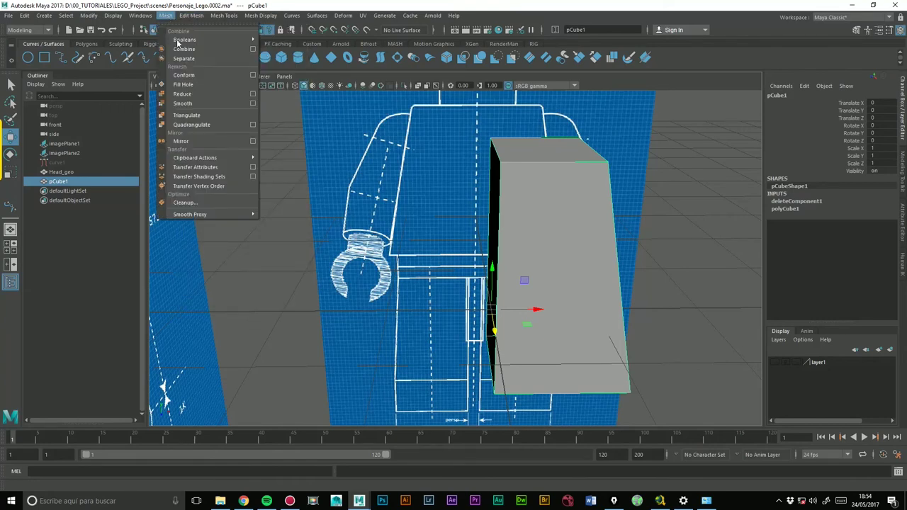
Mirror pCube1 across X, keeping Merge border vertices at the seam (threshold 3.412)
left_click(189, 145)
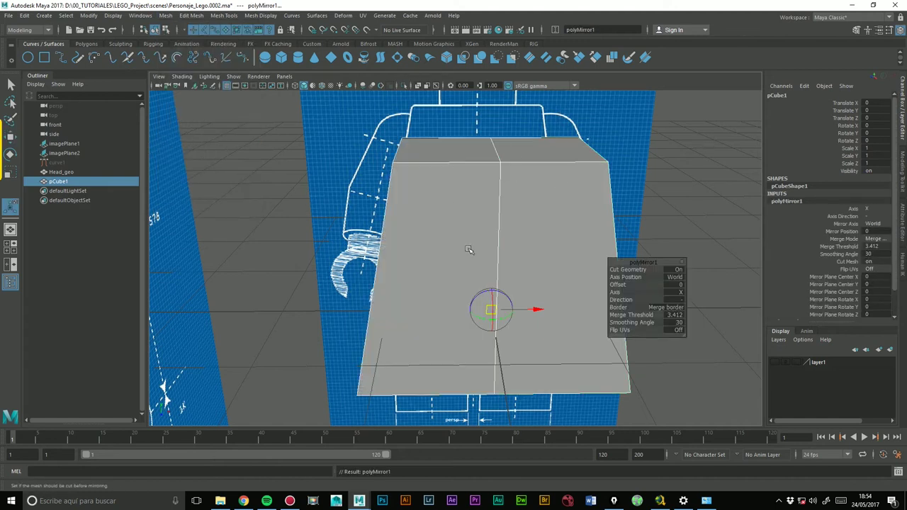
mouse_move(622, 216)
left_mouse_down("alt")
mouse_move(582, 205)
mouse_move(488, 209)
mouse_move(587, 200)
mouse_move(602, 219)
left_mouse_up("alt")
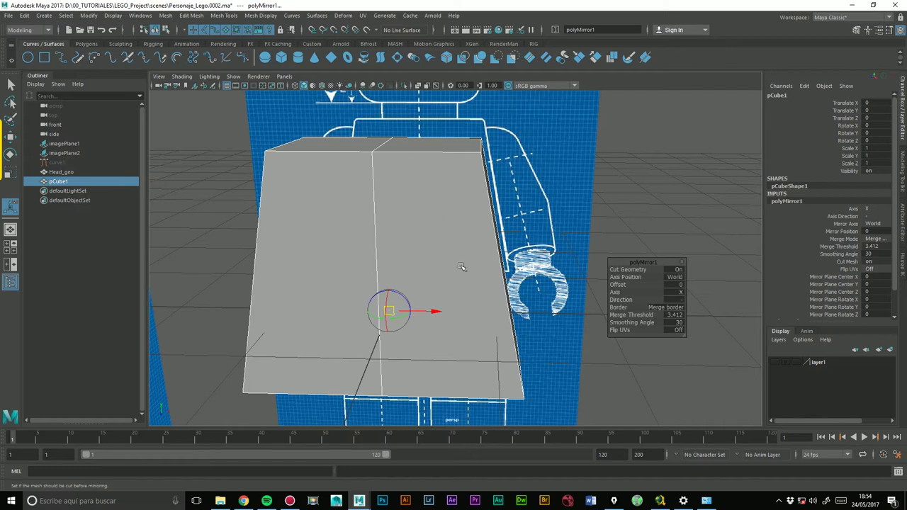
left_click(679, 277)
left_click(662, 309)
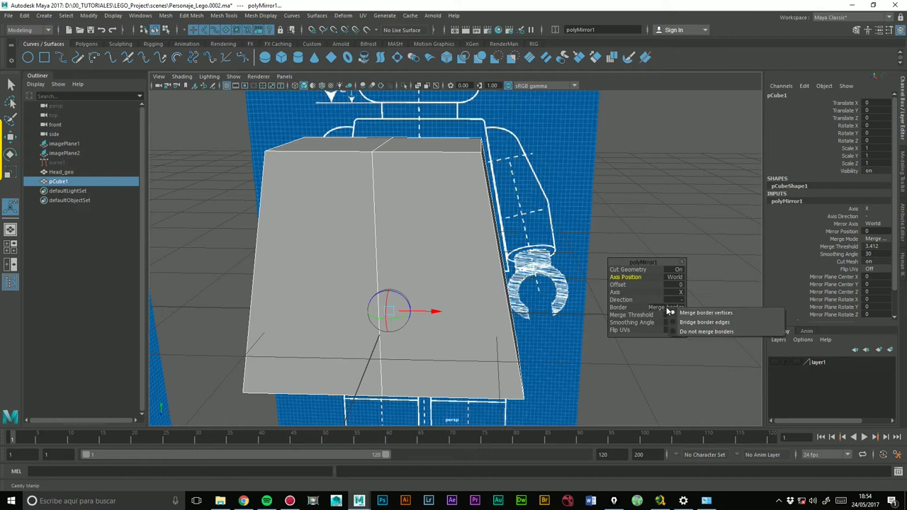
left_click(622, 309)
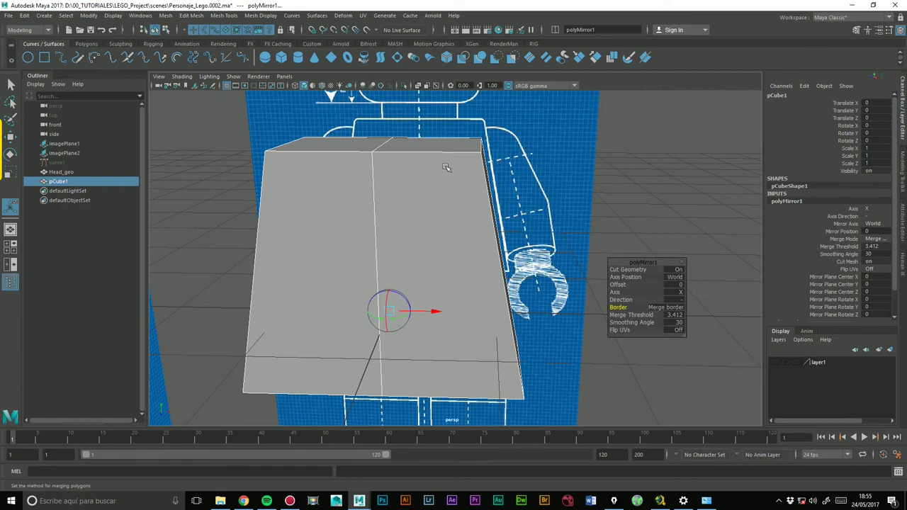
right_click_drag(428, 207, 386, 207)
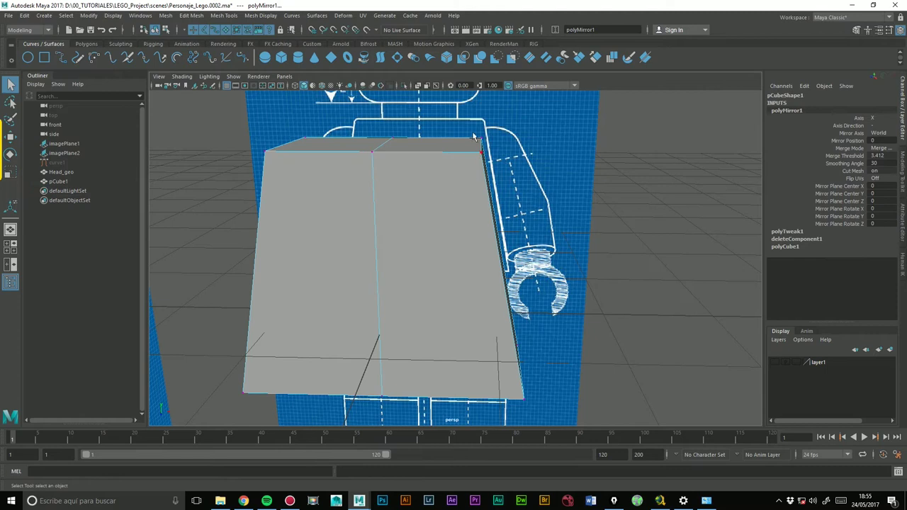
Try moving a top vertex of the torso inward, then undo the move
left_click(369, 153)
key("w")
mouse_move(368, 158)
left_mouse_down()
mouse_move(335, 172)
mouse_move(376, 191)
left_mouse_up()
key("ctrl+z")
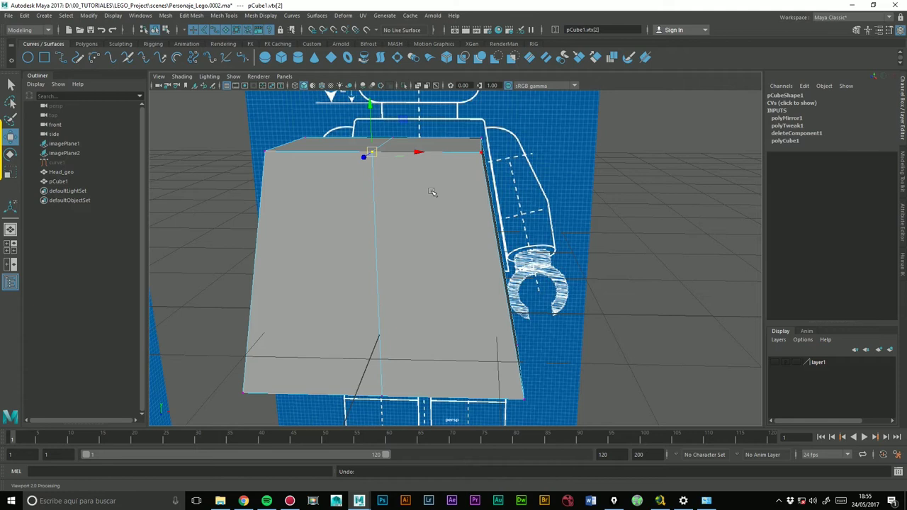
mouse_move(425, 249)
left_mouse_down("alt")
mouse_move(404, 238)
mouse_move(409, 189)
left_mouse_up("alt")
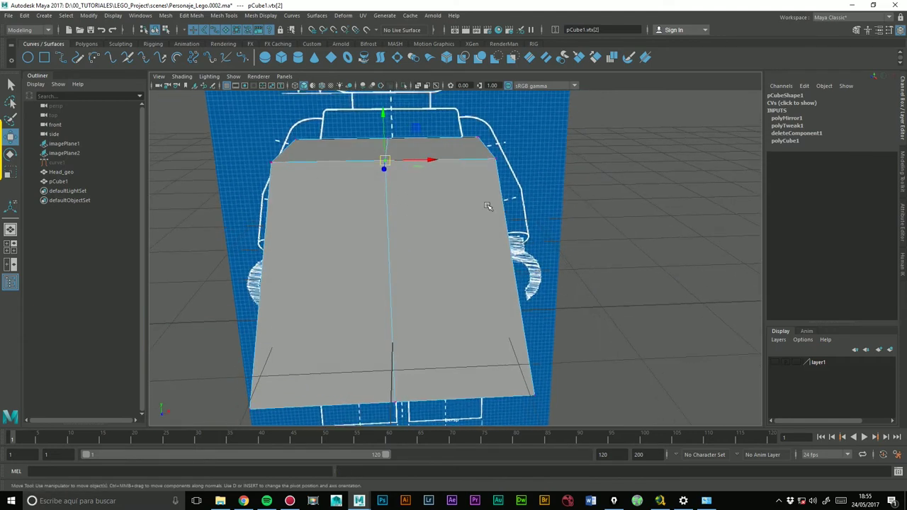
mouse_move(449, 236)
left_mouse_down("alt")
mouse_move(415, 233)
mouse_move(452, 202)
left_mouse_up("alt")
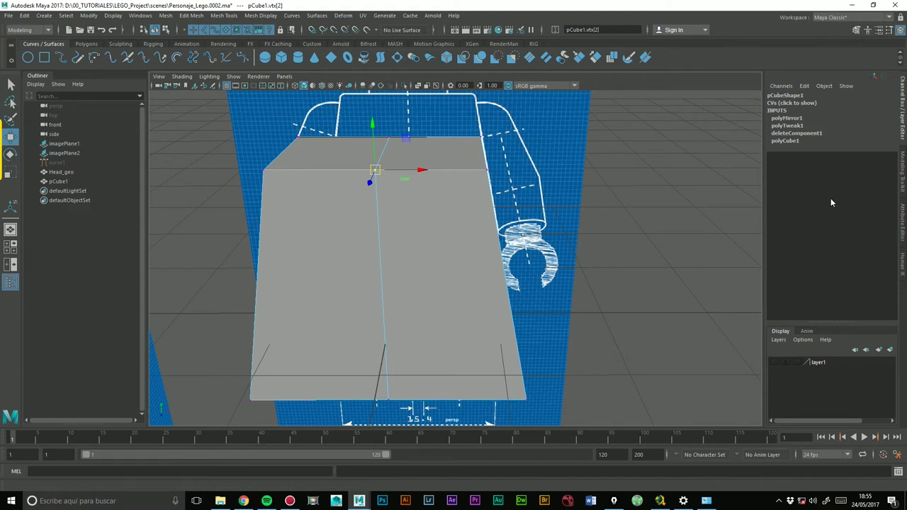
Show the Modeling Toolkit and preview the torso smoothed with 3, then back with 1
left_click(902, 189)
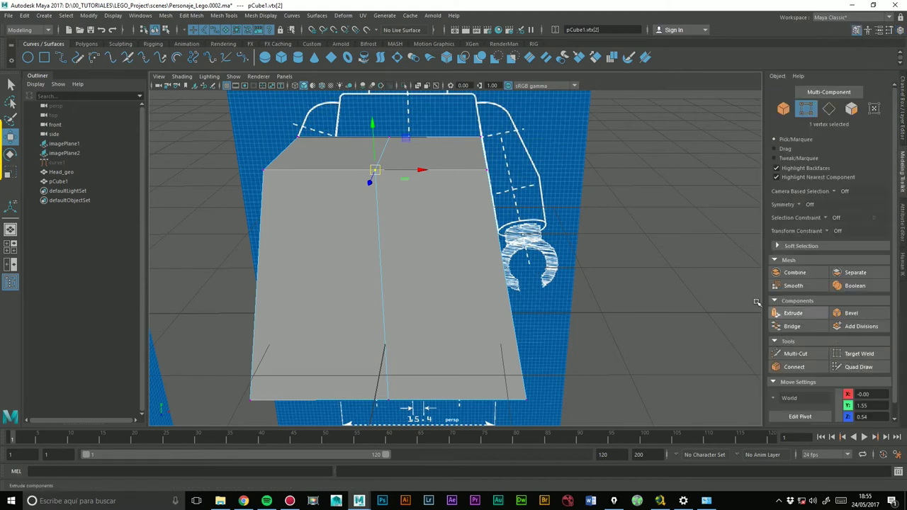
left_click_drag(756, 303, 488, 252, "alt")
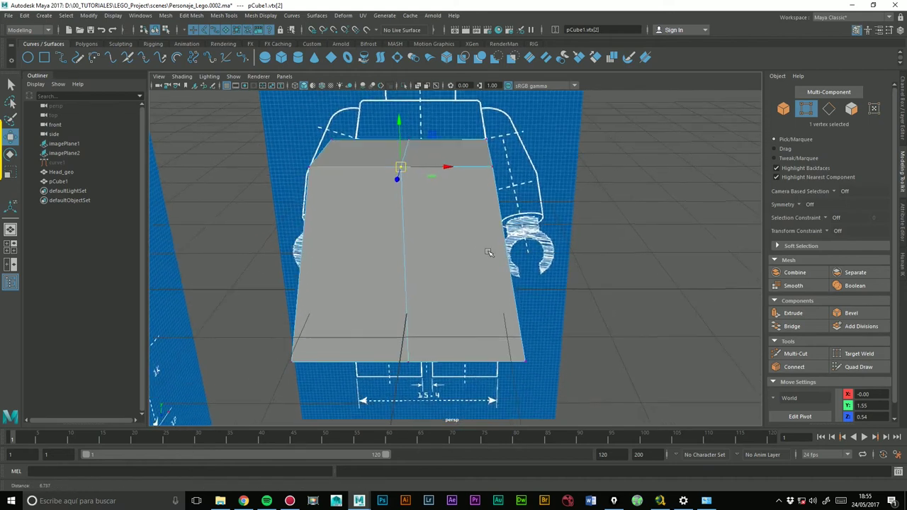
right_click_drag(463, 246, 510, 228)
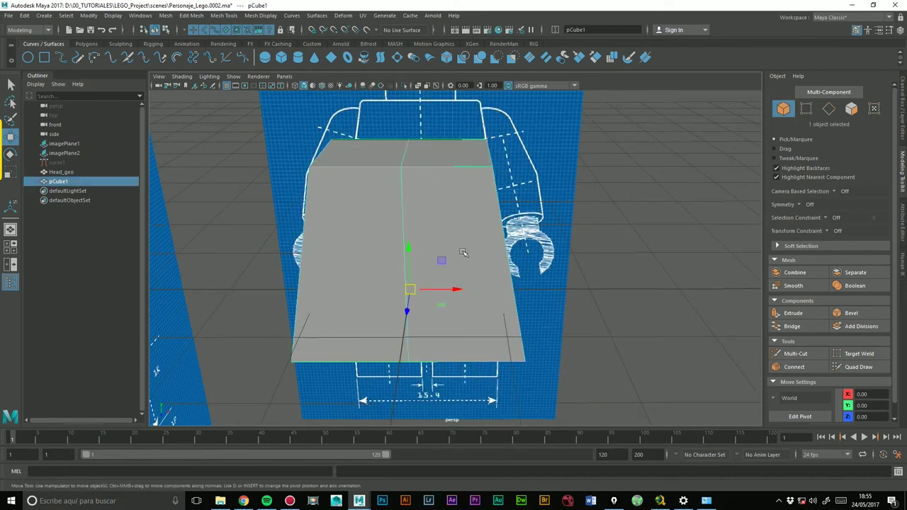
key("3")
left_click_drag(635, 274, 491, 233, "alt")
key("1")
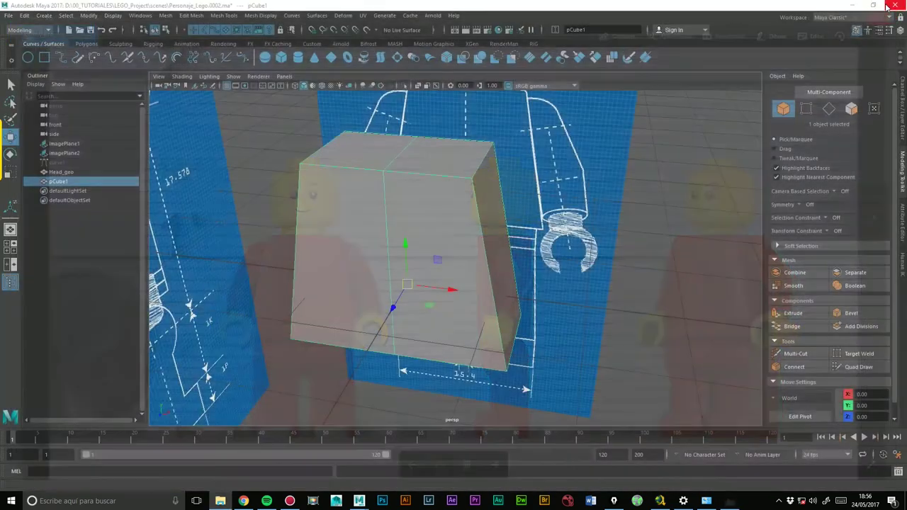
Close the reference photo and orbit back to a frontal view of the mirrored torso
left_click(891, 7)
mouse_move(459, 313)
left_mouse_down("alt")
mouse_move(459, 208)
mouse_move(459, 283)
left_mouse_up("alt")
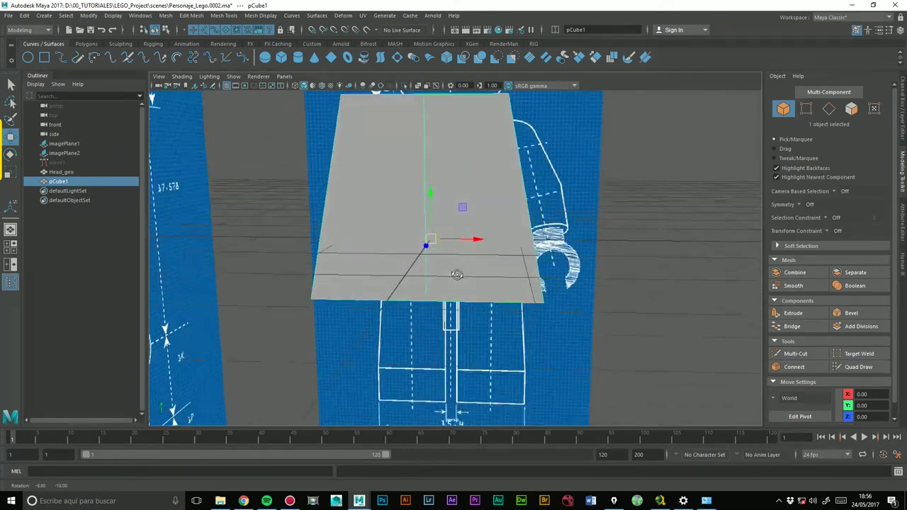
Cancel an accidental Multi-Cut and select the whole torso object
left_click_drag(439, 298, 403, 299, "alt")
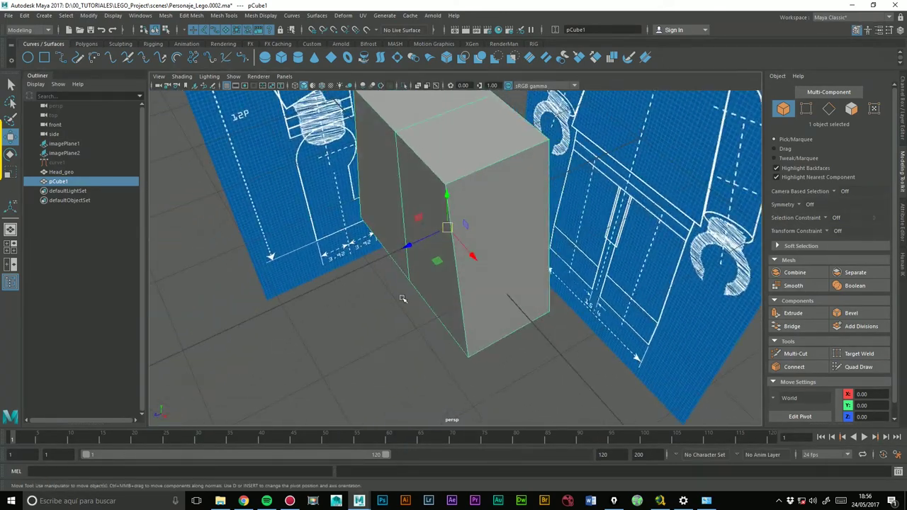
left_click(795, 353)
key("ctrl+z")
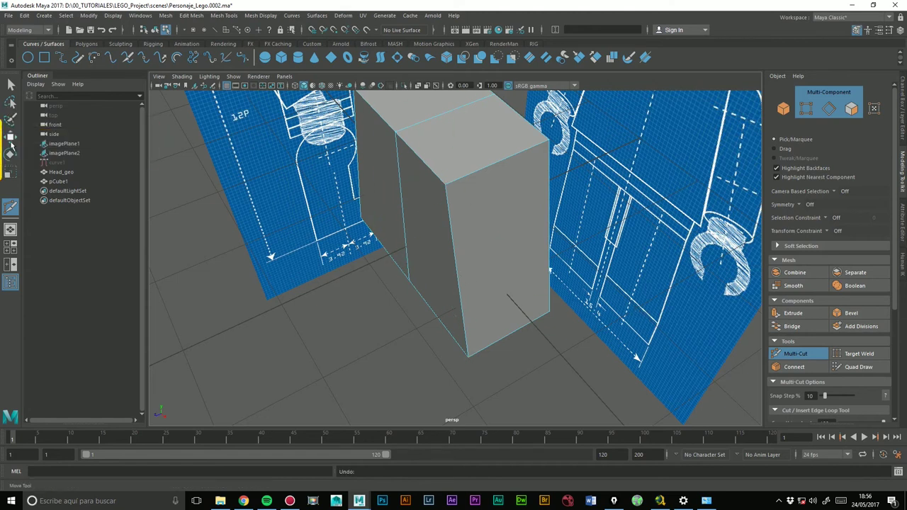
left_click(10, 138)
right_click_drag(451, 221, 506, 211)
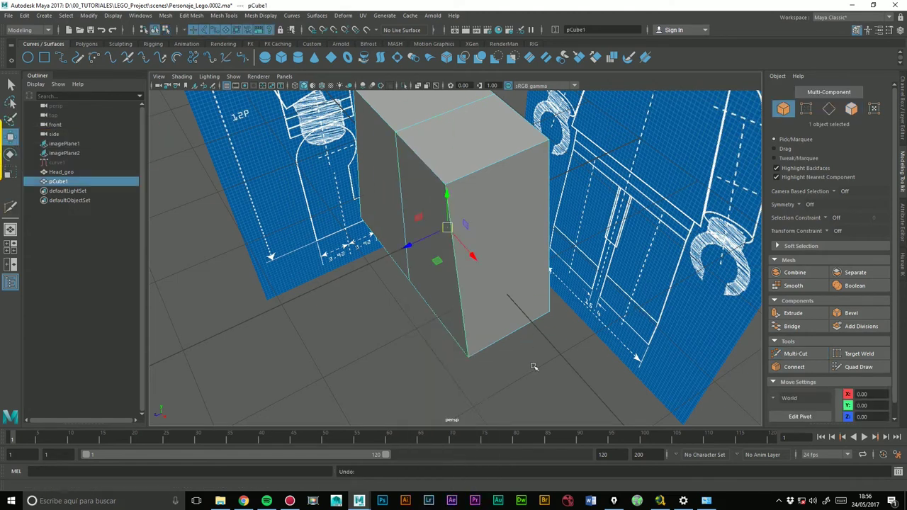
left_click_drag(533, 366, 496, 354, "alt")
left_click_drag(566, 325, 804, 312, "alt")
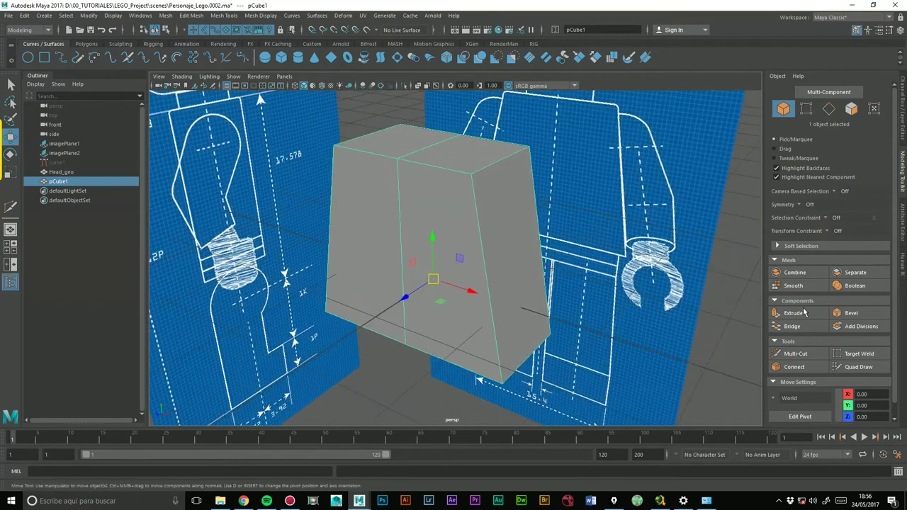
Bevel all the torso's edges with fraction 0.1 and 6 segments
left_click(850, 312)
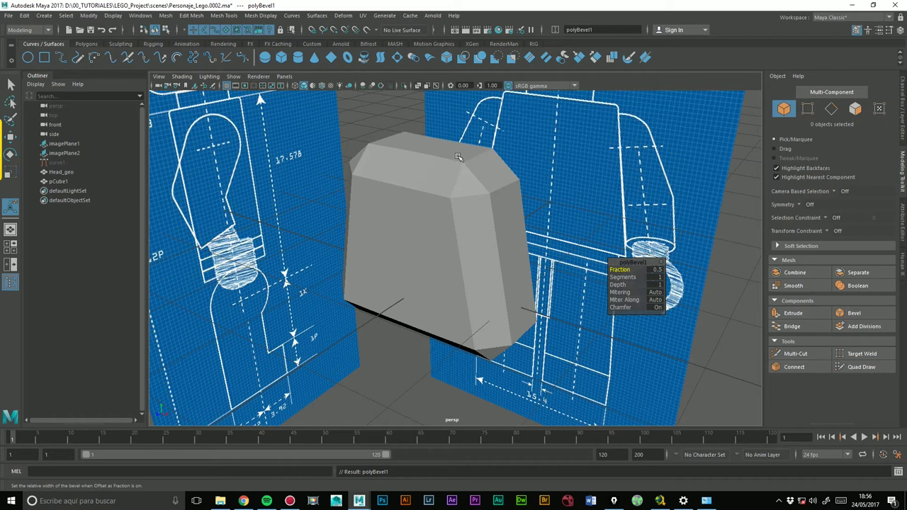
left_click_drag(452, 246, 417, 220, "alt")
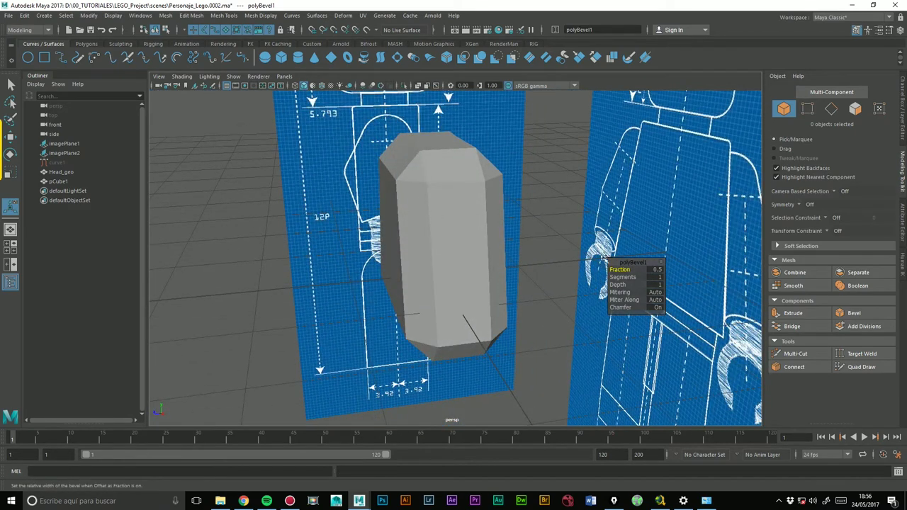
mouse_move(616, 270)
left_mouse_down()
mouse_move(588, 270)
mouse_move(620, 270)
left_mouse_up()
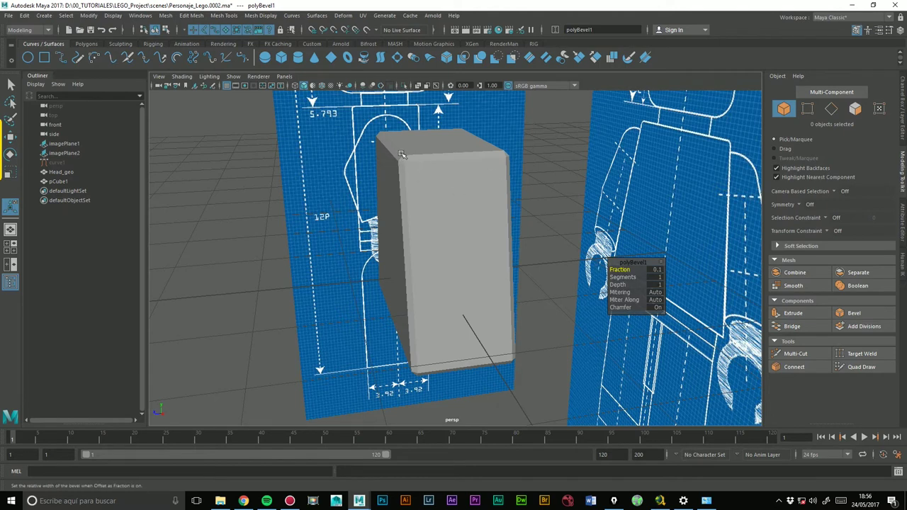
left_click_drag(619, 277, 626, 277)
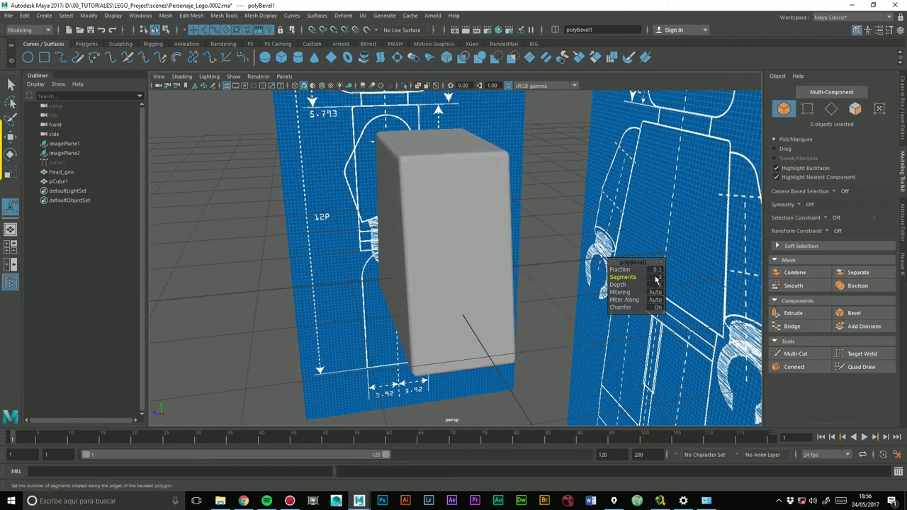
type("6")
key("Return")
mouse_move(580, 279)
left_mouse_down("alt")
mouse_move(608, 233)
mouse_move(554, 330)
mouse_move(683, 215)
left_mouse_up("alt")
left_click(712, 184)
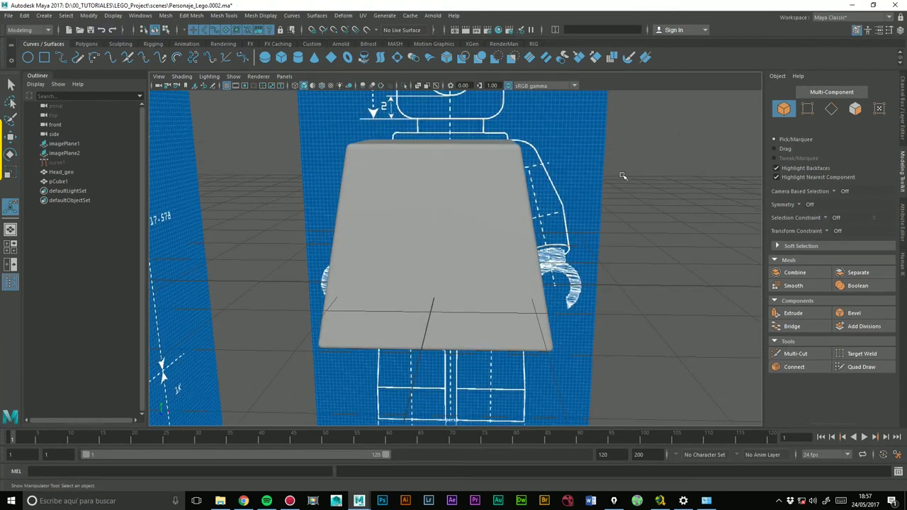
Temporarily show the head's display layer to check the whole figure, then hide it again
left_click_drag(622, 176, 474, 286, "alt")
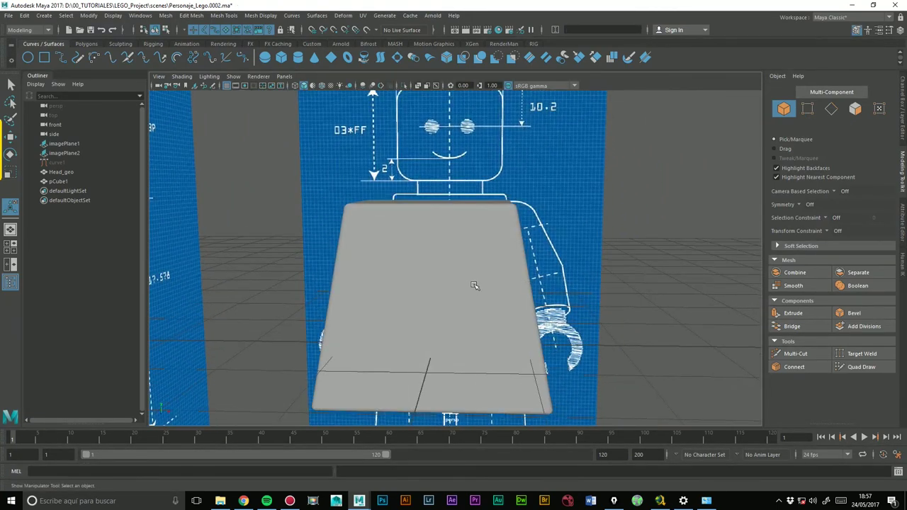
left_click(474, 285)
left_click(51, 172)
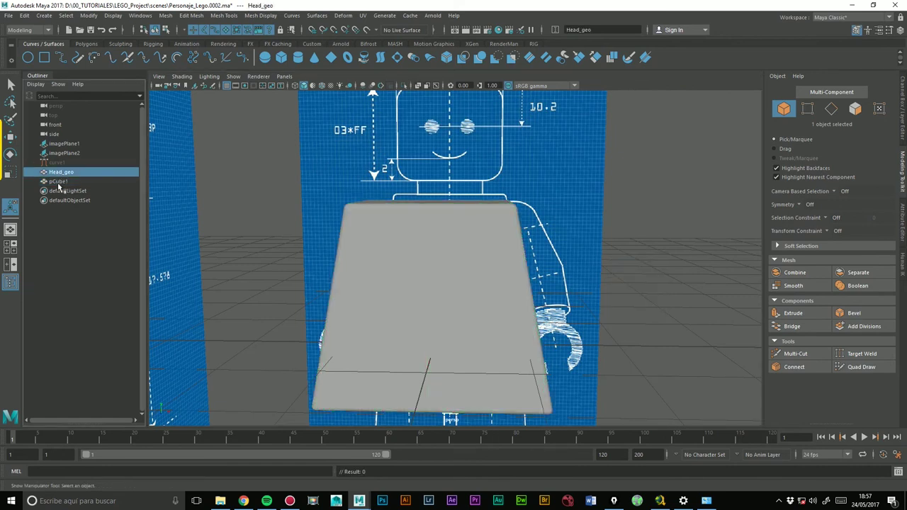
left_click(902, 241)
left_click(903, 266)
left_click(902, 107)
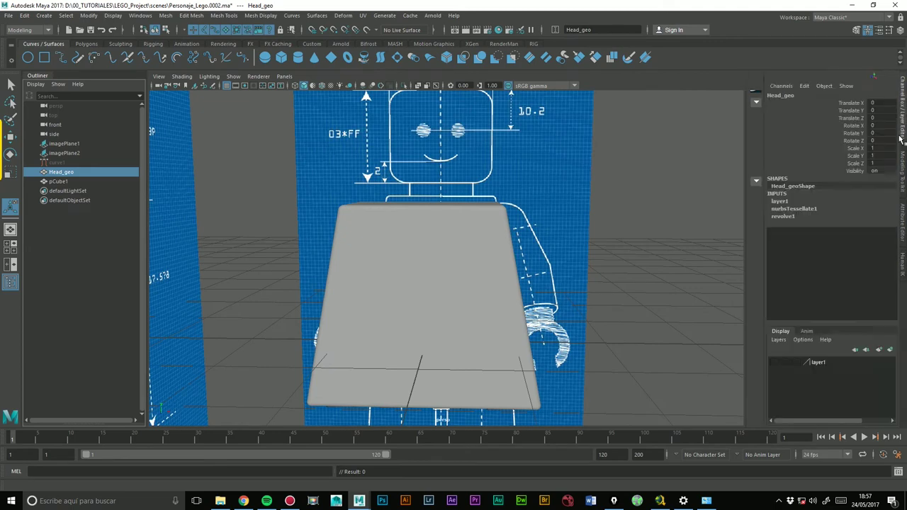
left_click(774, 362)
left_click(663, 325)
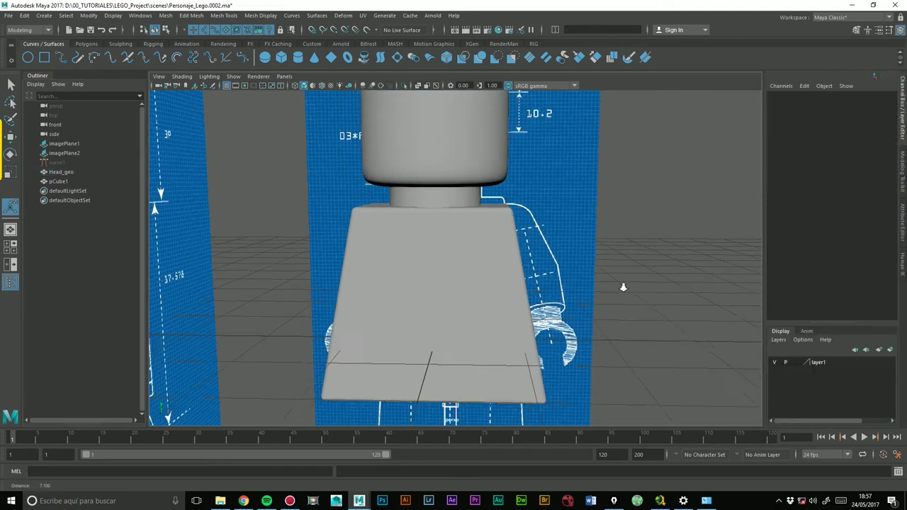
scroll(621, 285, "down", 3)
mouse_move(573, 324)
left_mouse_down("alt")
mouse_move(546, 318)
mouse_move(528, 329)
mouse_move(588, 360)
mouse_move(588, 320)
mouse_move(564, 326)
mouse_move(592, 319)
left_mouse_up("alt")
left_click(774, 362)
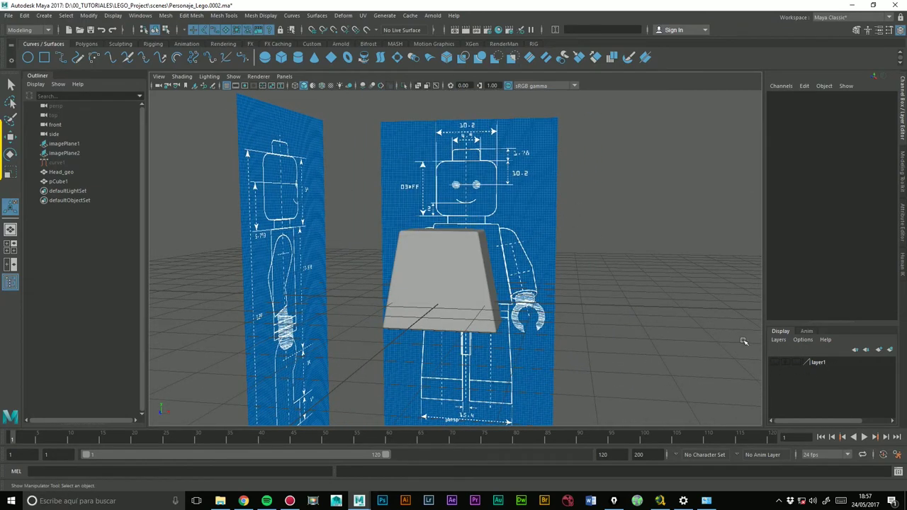
left_click_drag(561, 289, 601, 286, "alt")
scroll(585, 260, "up", 2)
scroll(567, 333, "up", 2)
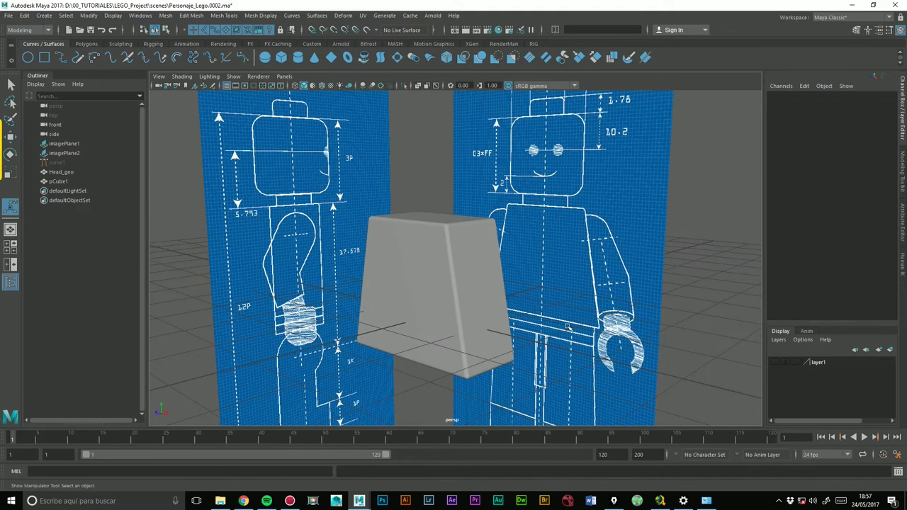
middle_click_drag(581, 316, 582, 279, "alt")
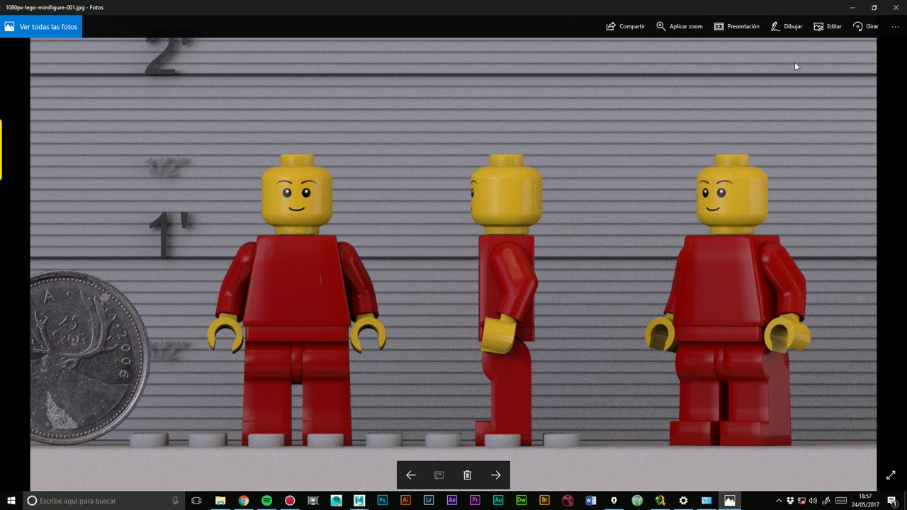
Close the reference photo, select the torso cube and bevel it with Ctrl+B
left_click(890, 8)
mouse_move(496, 276)
left_mouse_down("alt")
mouse_move(459, 288)
mouse_move(481, 285)
mouse_move(465, 238)
left_mouse_up("alt")
left_click(460, 287)
key("ctrl+b")
Save the bevelled scene as Personaje_Lego.0003.ma using Increment and Save
right_click_drag(465, 238, 652, 222, "alt")
left_click_drag(652, 222, 517, 244, "alt")
middle_click_drag(517, 244, 549, 246, "alt")
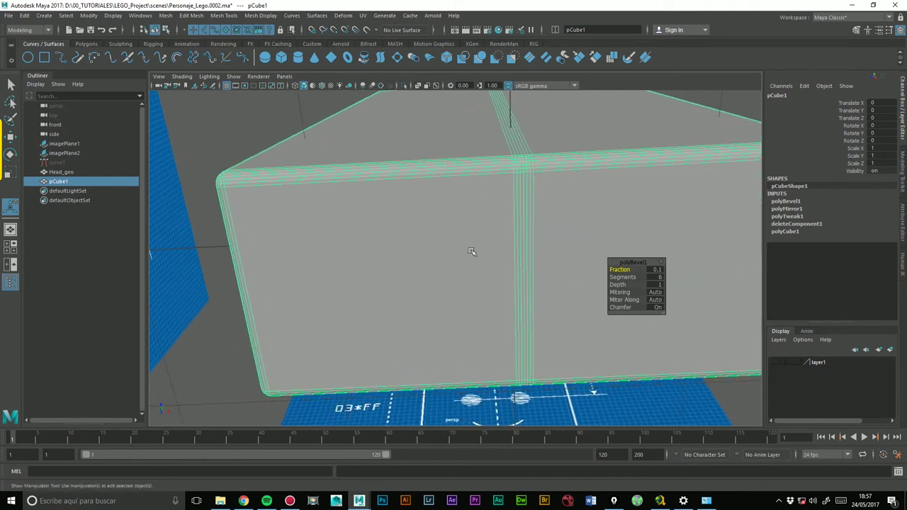
left_click(7, 15)
left_click(52, 73)
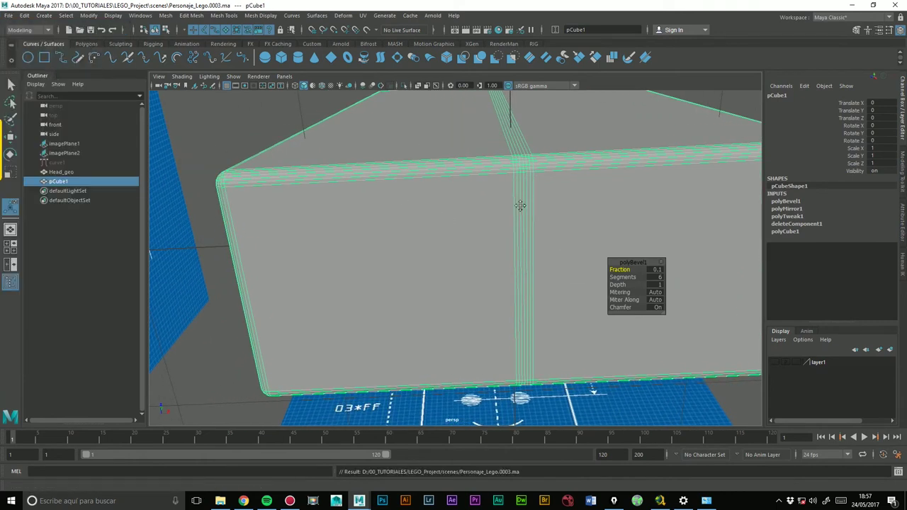
Reselect the torso cube in face mode and close the reference photo
left_click_drag(522, 204, 666, 288, "alt")
left_click(755, 332)
mouse_move(531, 278)
left_mouse_down("alt")
mouse_move(514, 284)
mouse_move(540, 293)
mouse_move(550, 269)
left_mouse_up("alt")
left_click(550, 270)
right_click_drag(540, 262, 538, 253)
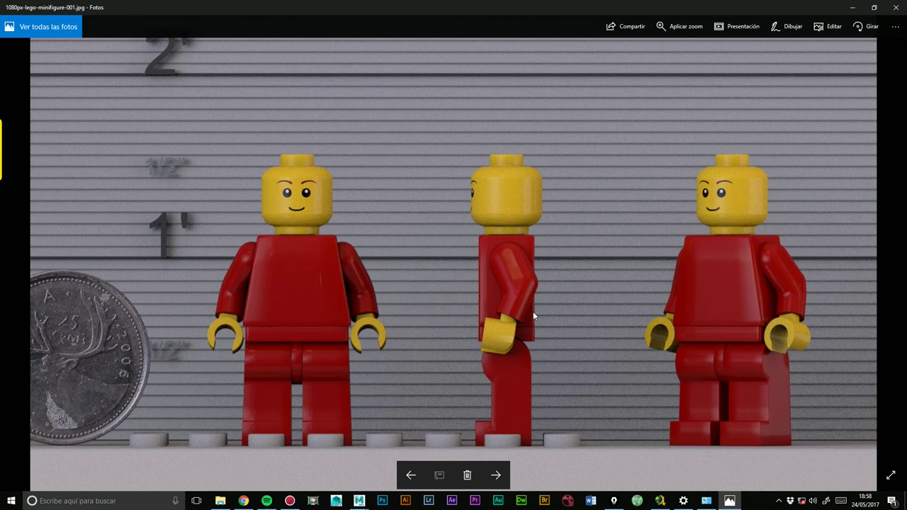
left_click(891, 7)
mouse_move(413, 204)
left_mouse_down("alt")
mouse_move(417, 231)
mouse_move(496, 226)
mouse_move(493, 236)
mouse_move(522, 270)
left_mouse_up("alt")
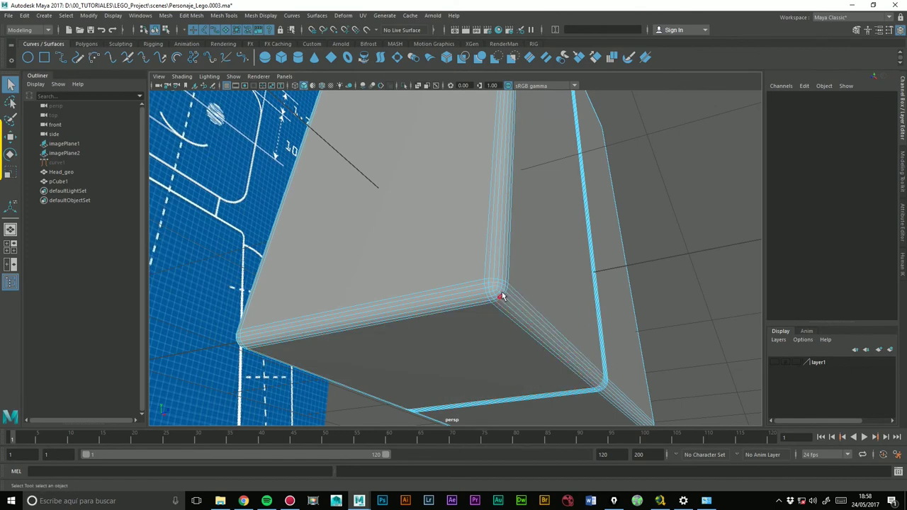
Show the Modeling Toolkit and undo the bevel so the torso's edges are sharp again
right_click_drag(628, 196, 369, 227, "alt")
mouse_move(369, 227)
left_mouse_down("alt")
mouse_move(608, 202)
mouse_move(559, 247)
mouse_move(637, 213)
left_mouse_up("alt")
left_click(856, 31)
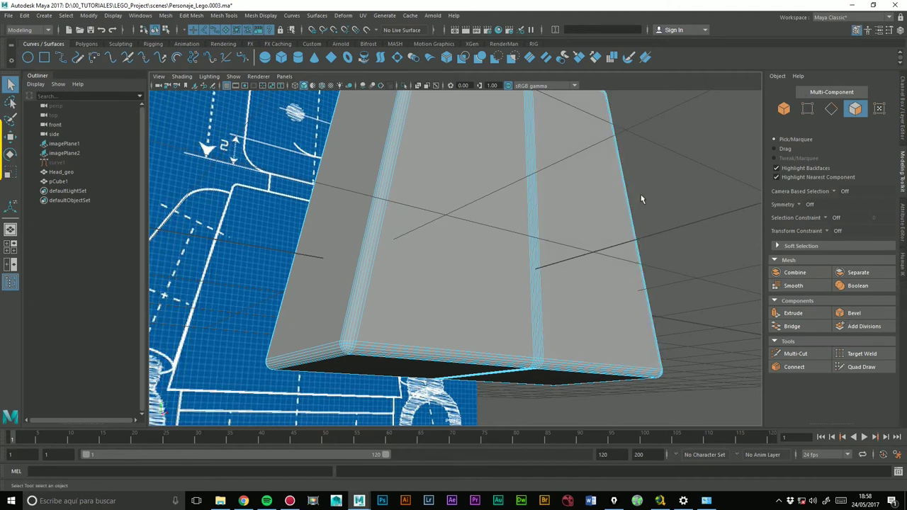
key("F8")
left_click(678, 223)
key("ctrl+z")
key("ctrl+z")
key("ctrl+z")
key("ctrl+z")
key("ctrl+z")
key("ctrl+z")
key("ctrl+z")
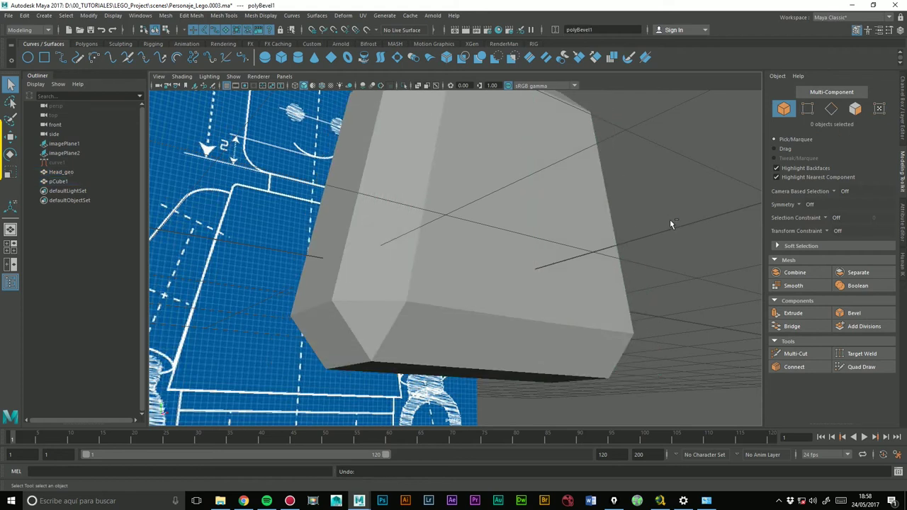
key("ctrl+z")
Select the cube's front-lower and lower-right faces in face mode
mouse_move(672, 219)
left_mouse_down("alt")
mouse_move(658, 204)
mouse_move(665, 159)
left_mouse_up("alt")
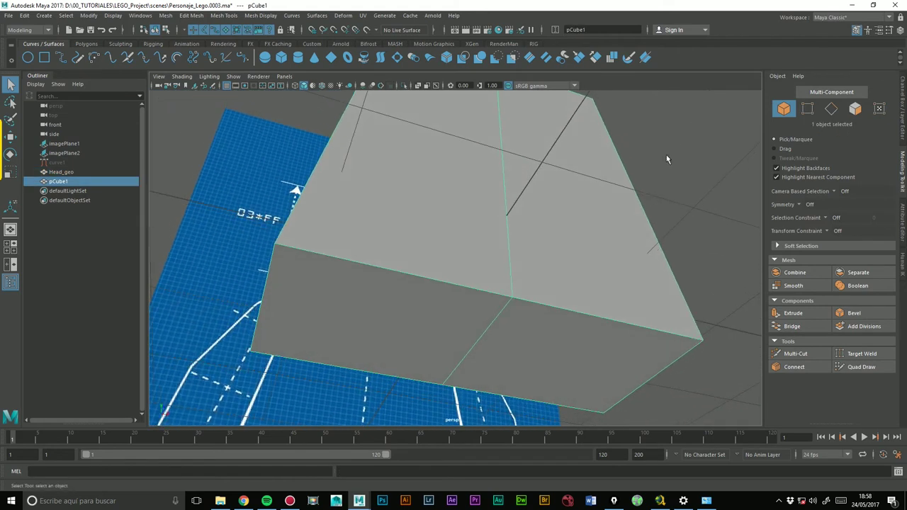
right_click_drag(549, 296, 553, 252)
left_click_drag(437, 333, 455, 309, "alt")
left_click(454, 308)
left_click(556, 335, "shift")
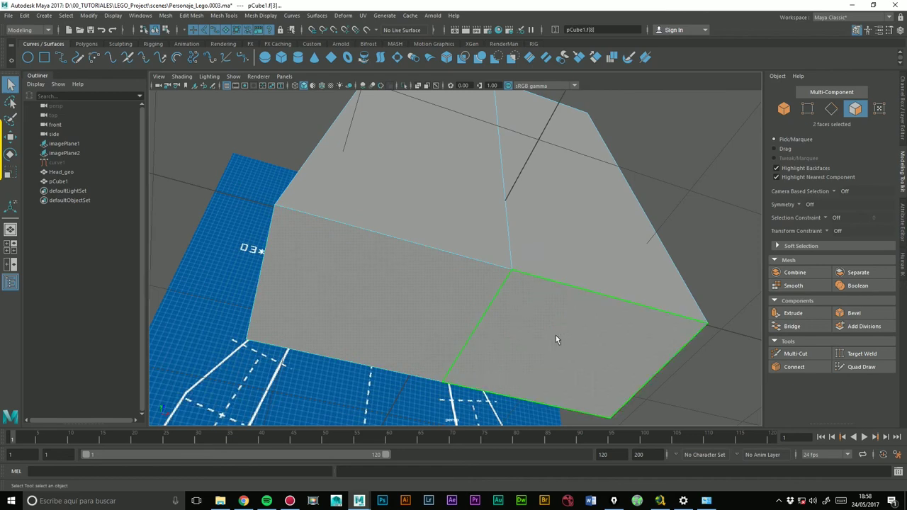
left_click_drag(522, 270, 602, 282, "alt")
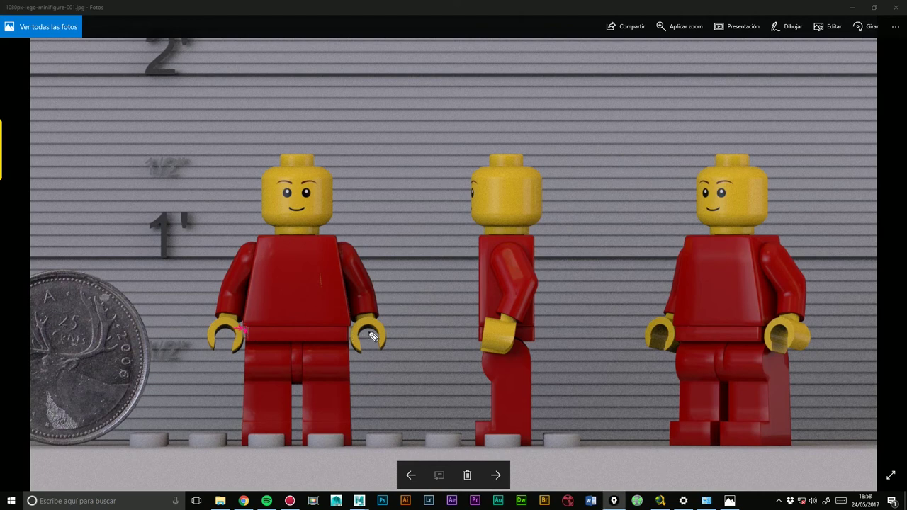
Draw ink strokes around the figures' hands and arms on the reference, then close Photos
left_click_drag(356, 334, 350, 329)
left_click_drag(537, 320, 539, 338)
left_click_drag(479, 315, 476, 353)
left_click(892, 7)
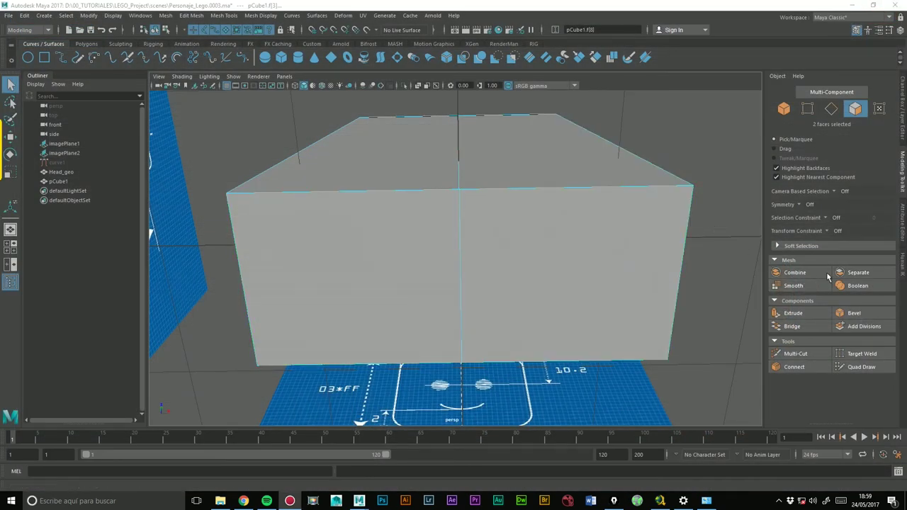
Extrude the two selected bottom faces and try narrowing, lowering and offsetting the new faces
left_click(792, 313)
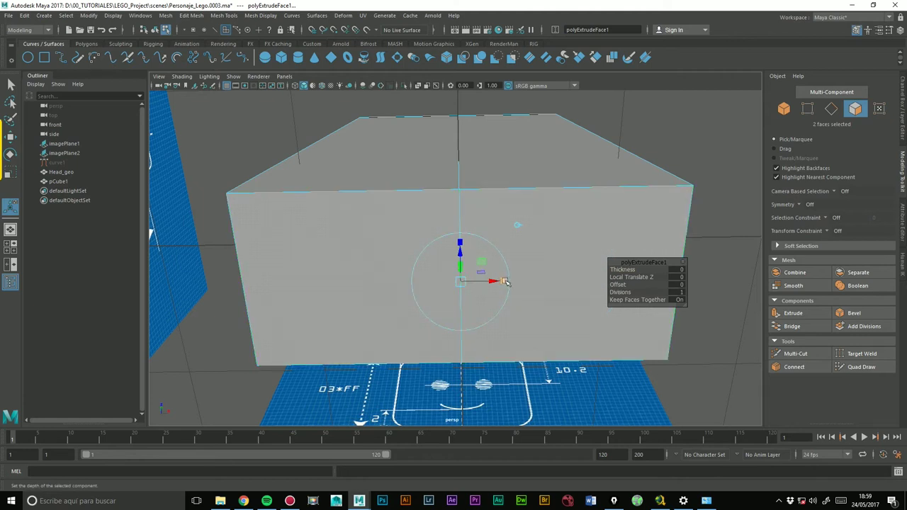
left_click_drag(504, 282, 503, 283)
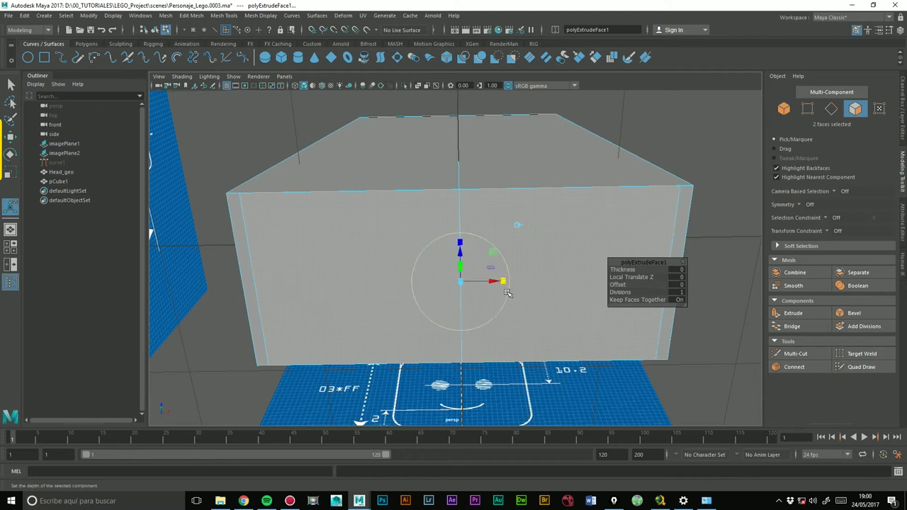
key("ctrl+z")
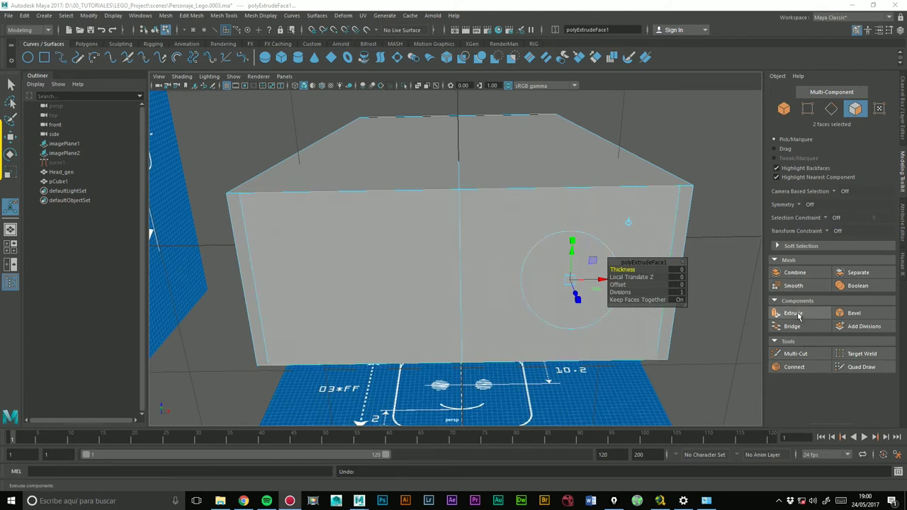
mouse_move(579, 287)
left_mouse_down()
mouse_move(580, 299)
mouse_move(536, 277)
mouse_move(543, 304)
mouse_move(557, 312)
mouse_move(587, 303)
mouse_move(602, 312)
mouse_move(573, 267)
mouse_move(553, 290)
left_mouse_up()
left_click_drag(559, 411, 556, 415)
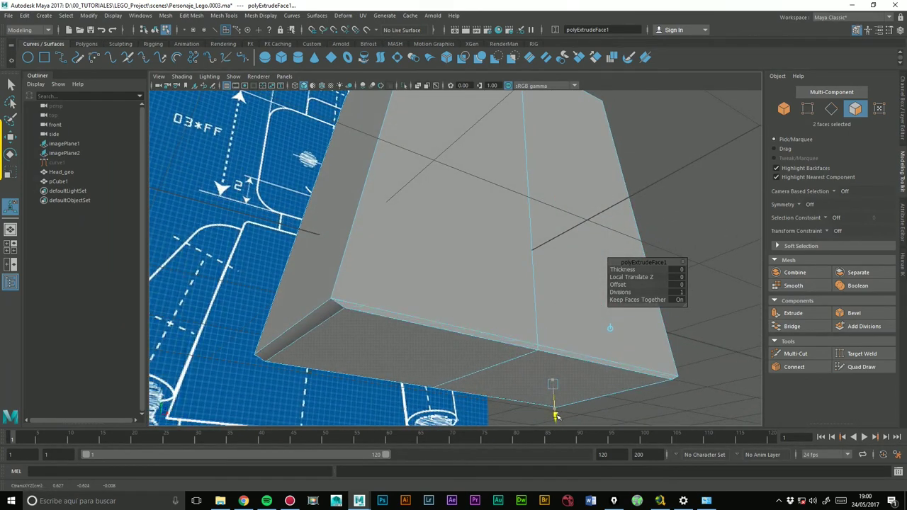
Check the extrusion in front view, undo the misplaced offset and move, and scale the faces down slightly
left_click_drag(526, 273, 505, 281, "alt")
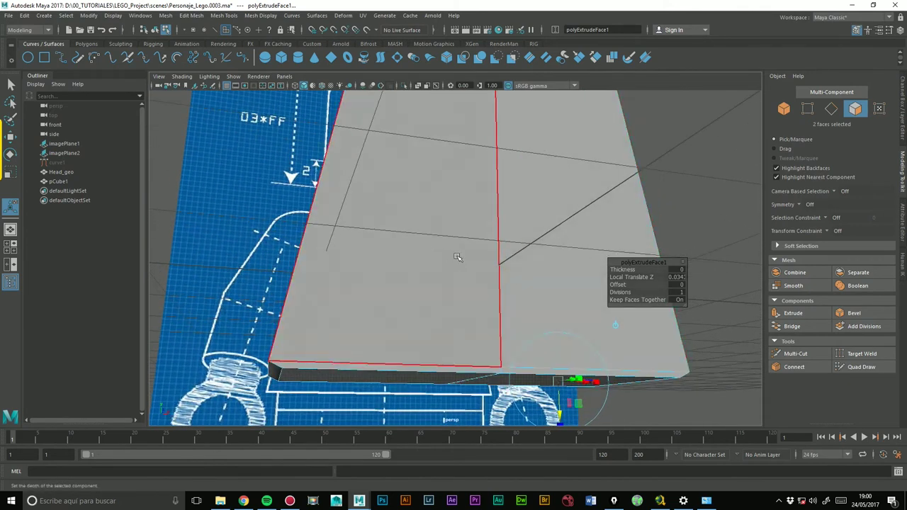
key("space")
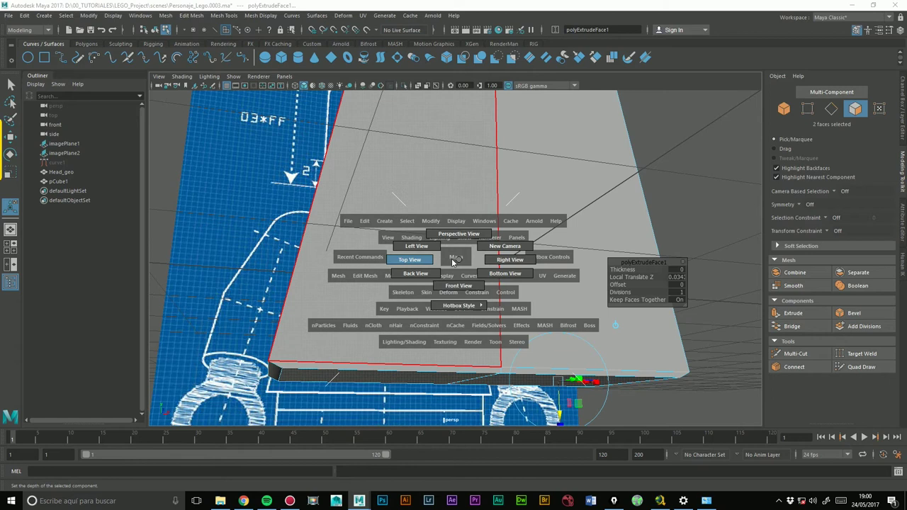
left_click_drag(453, 262, 458, 286)
middle_click_drag(498, 213, 518, 158, "alt")
key("ctrl+z")
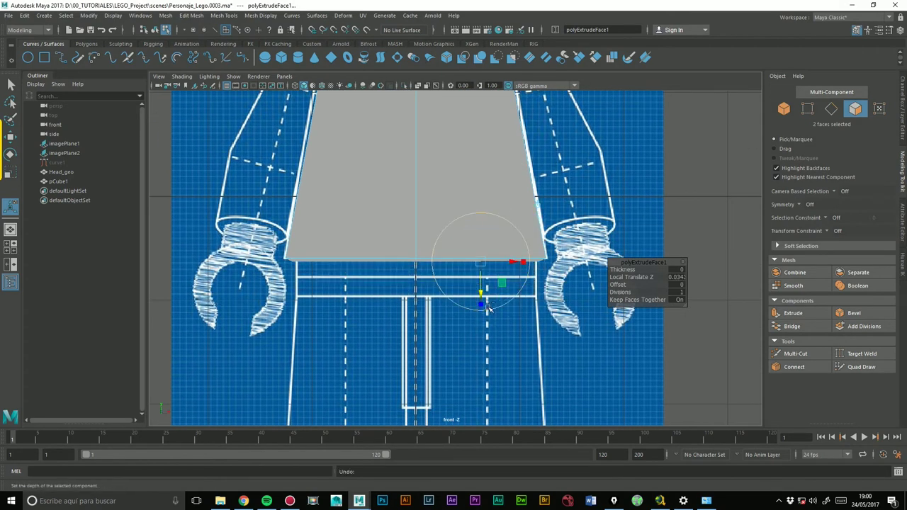
key("space")
mouse_move(407, 287)
left_mouse_down()
mouse_move(408, 312)
mouse_move(473, 262)
mouse_move(502, 206)
left_mouse_up()
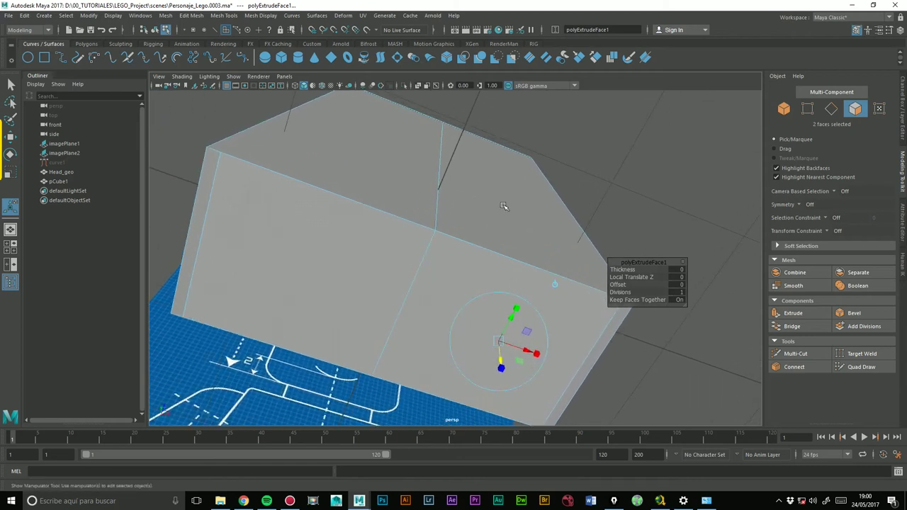
left_click_drag(502, 206, 517, 269, "alt")
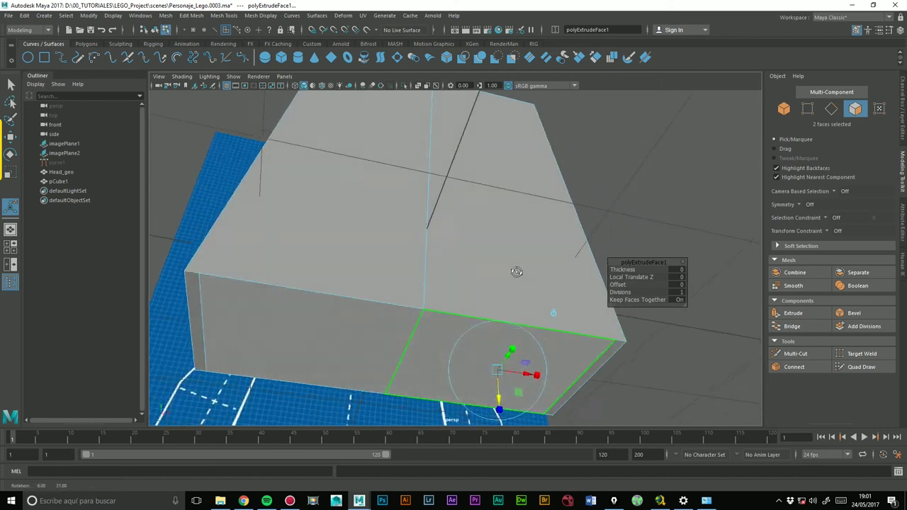
left_click_drag(503, 395, 498, 417)
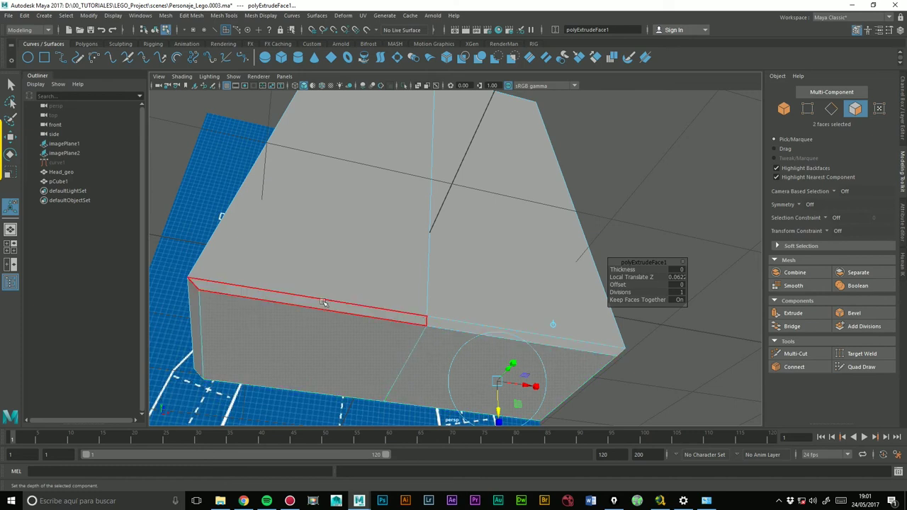
key("ctrl+z")
key("ctrl+z")
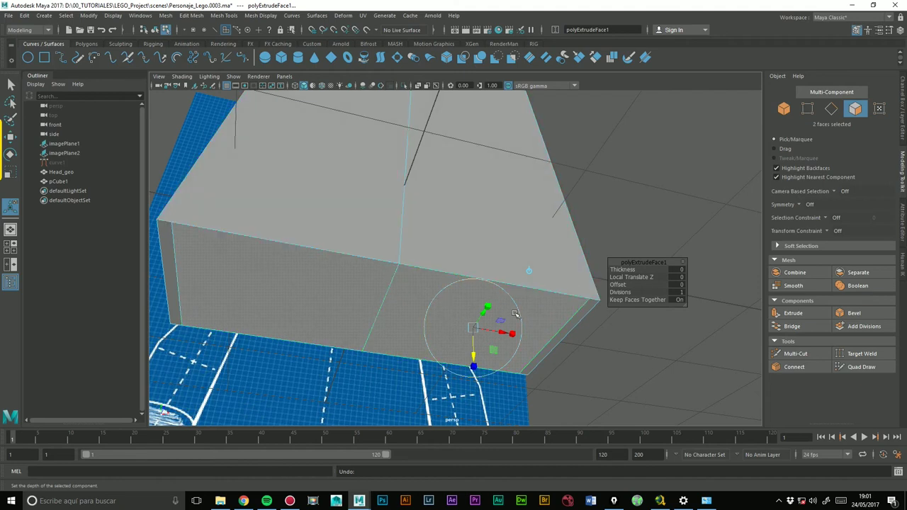
left_click_drag(487, 306, 522, 333)
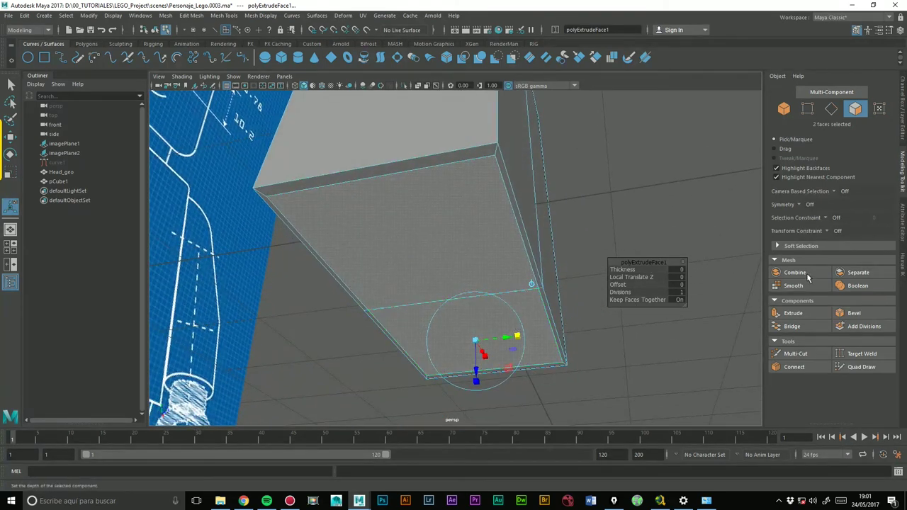
Extrude the bottom faces again and pull the new band down in front view (Local Translate Z 0.373)
left_click(792, 313)
left_click_drag(476, 368, 473, 386)
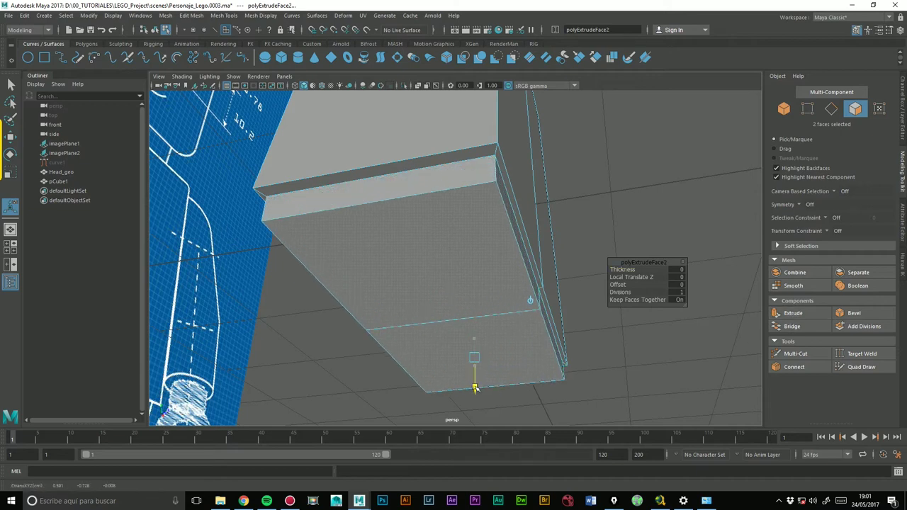
key("space")
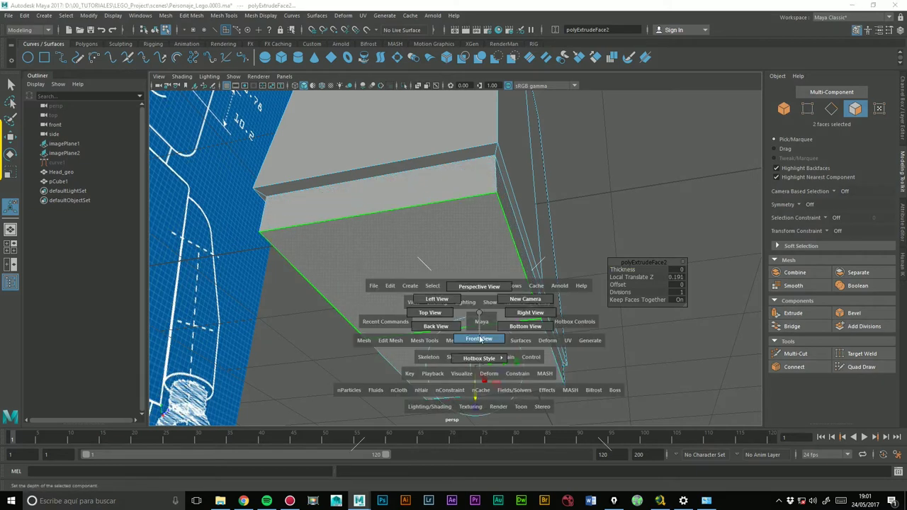
left_click(480, 340)
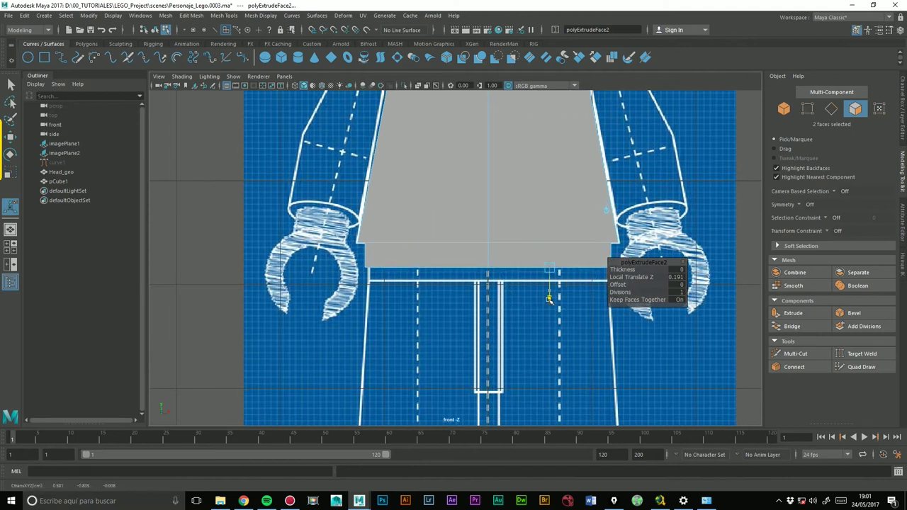
left_click_drag(549, 299, 550, 312)
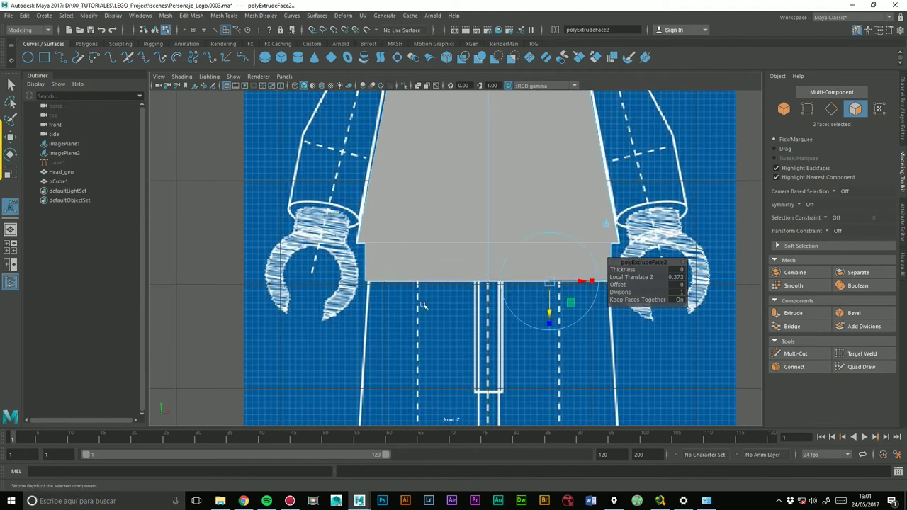
scroll(616, 262, "up", 2)
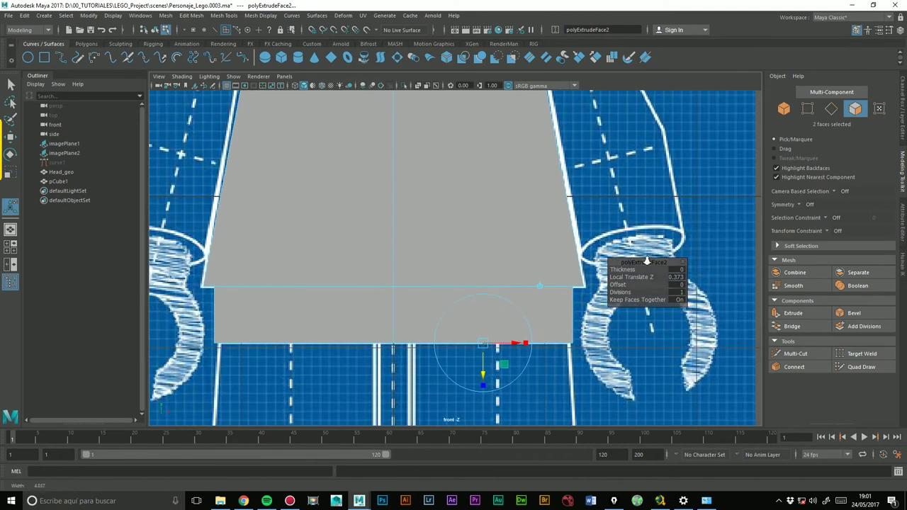
scroll(491, 281, "down", 2)
Box-select part of the lower band and pick a component selection mode
left_click_drag(406, 326, 546, 291)
scroll(546, 290, "up", 1)
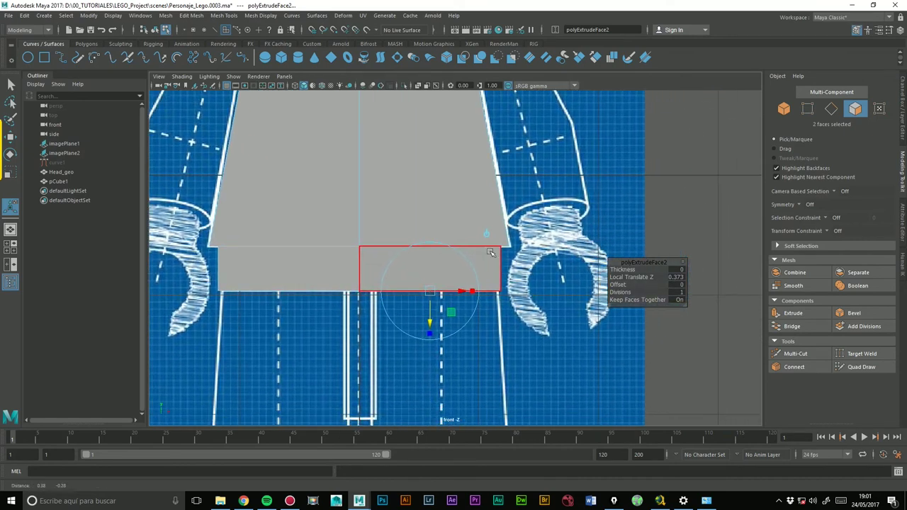
scroll(542, 280, "up", 2)
scroll(531, 255, "up", 1)
mouse_move(539, 228)
right_mouse_down()
mouse_move(539, 255)
mouse_move(493, 228)
right_mouse_up()
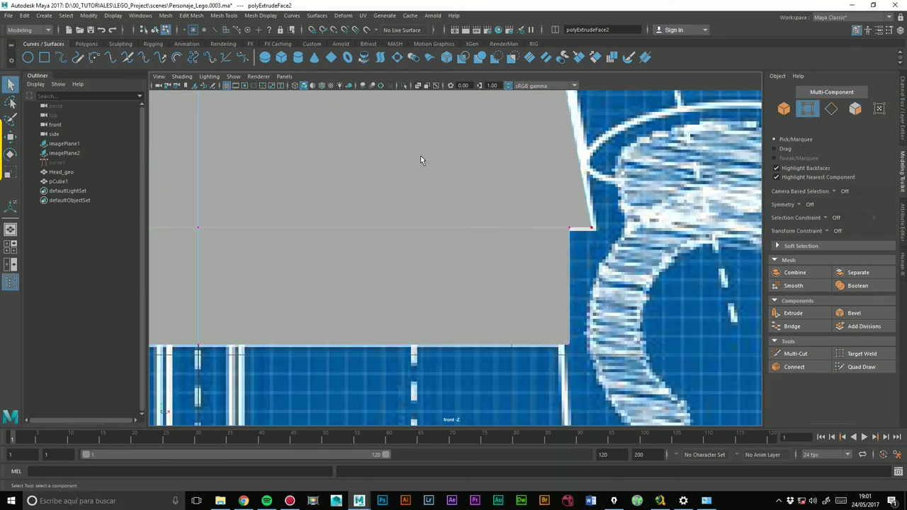
In wireframe, select the band vertices on both sides and scale them along X to fit the blueprint
left_click(302, 86)
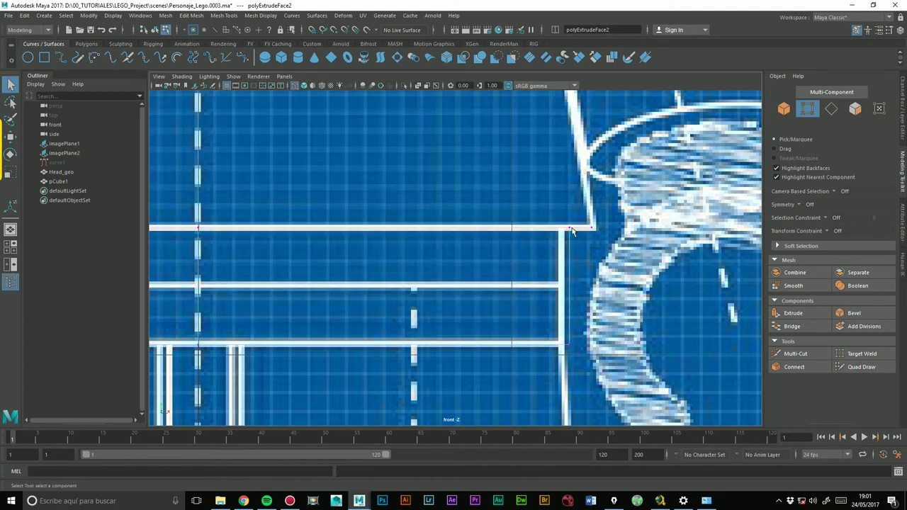
left_click_drag(565, 232, 574, 351)
middle_click_drag(573, 333, 508, 309, "alt")
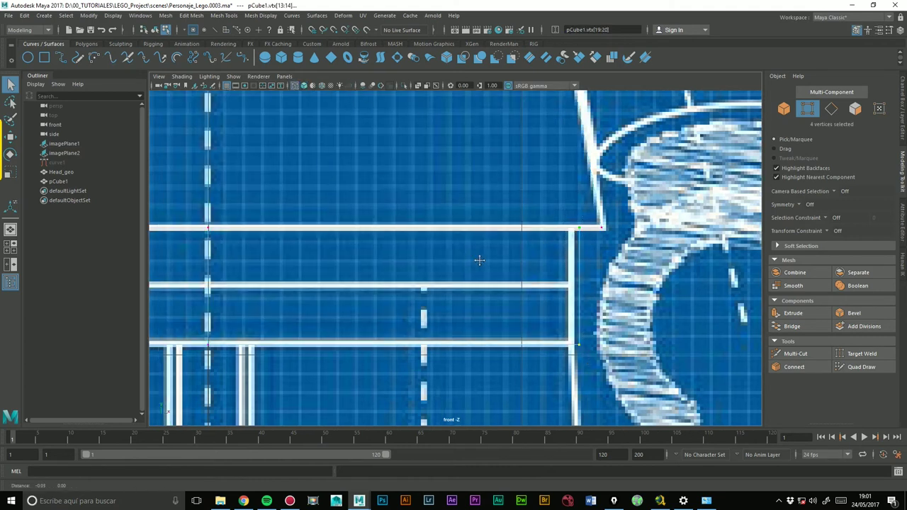
middle_click_drag(257, 247, 473, 250, "alt")
left_click_drag(340, 183, 352, 350, "shift")
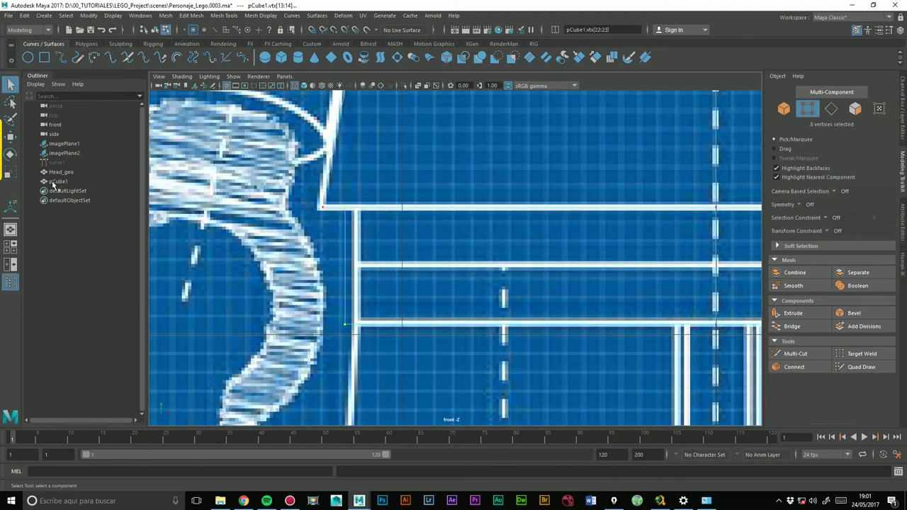
left_click(10, 174)
middle_click_drag(542, 229, 264, 260, "alt")
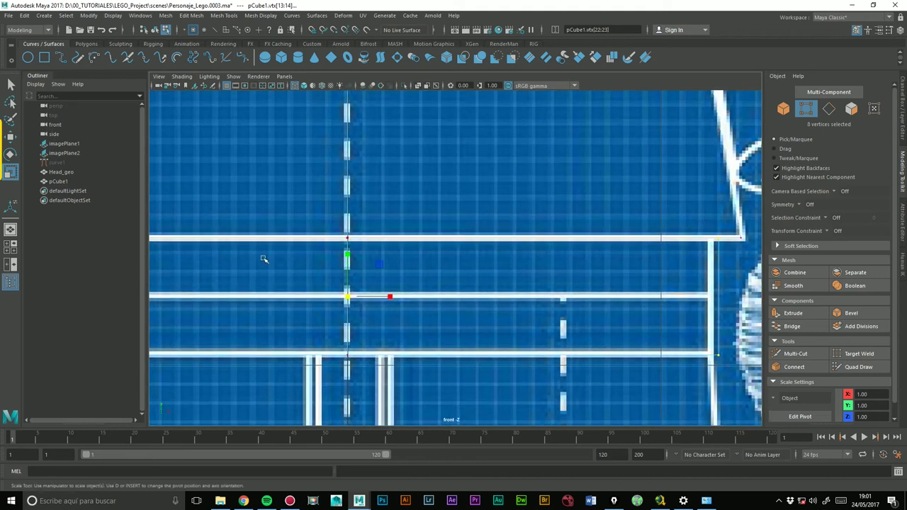
left_click_drag(391, 296, 388, 296)
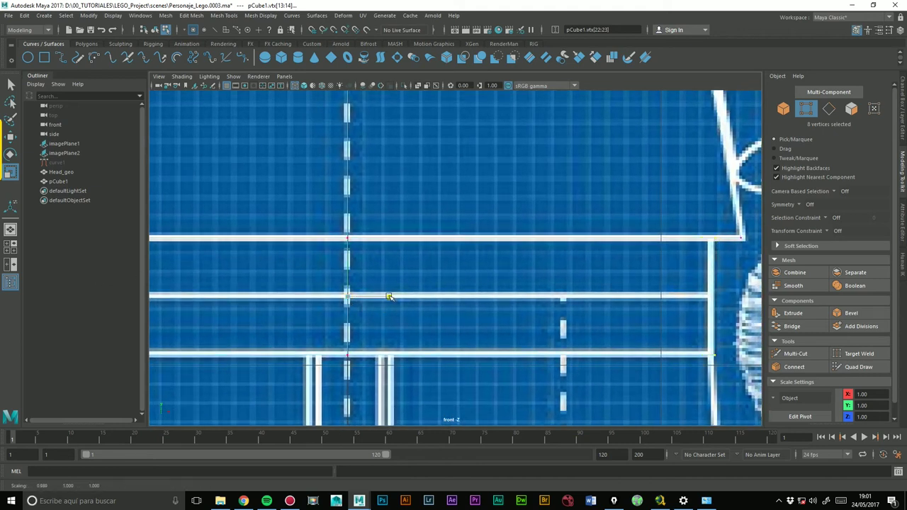
middle_click_drag(392, 296, 663, 277, "alt")
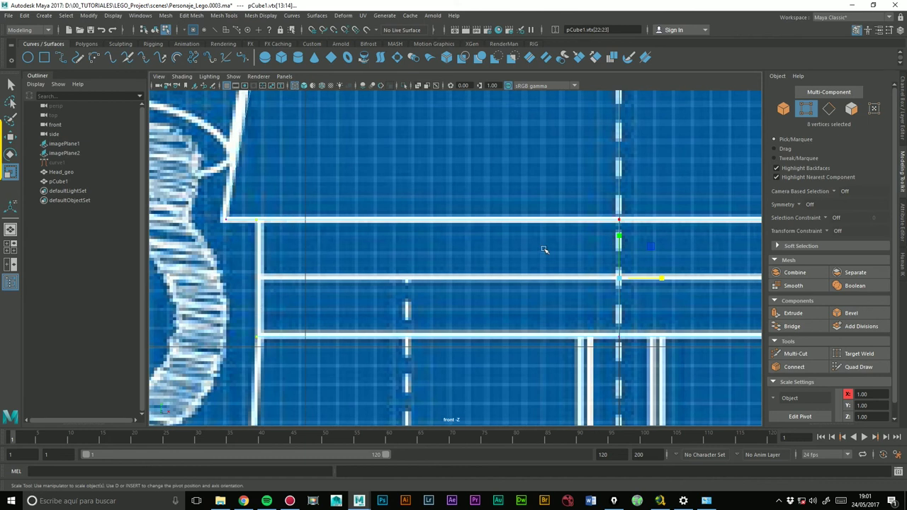
middle_click_drag(542, 250, 329, 258, "alt")
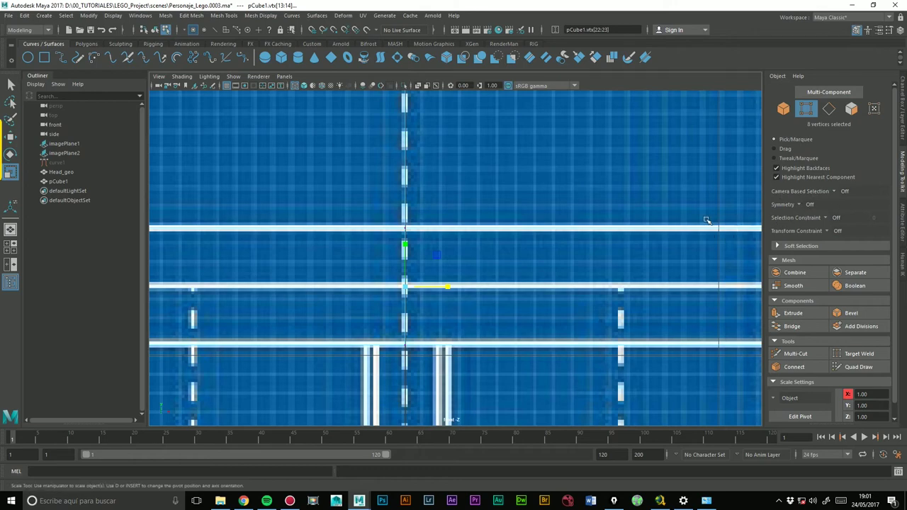
Return to the perspective camera with smooth shading and orbit to a low frontal view of the torso
scroll(605, 203, "down", 3)
scroll(598, 204, "down", 1)
scroll(585, 210, "down", 2)
key("space")
left_click_drag(577, 213, 575, 201)
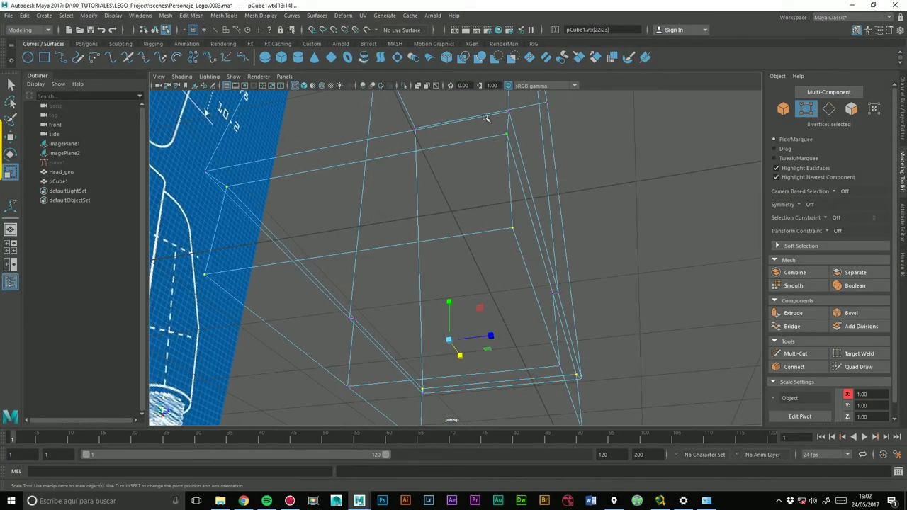
left_click(305, 86)
mouse_move(586, 169)
left_mouse_down("alt")
mouse_move(506, 182)
mouse_move(551, 259)
mouse_move(345, 314)
mouse_move(364, 304)
mouse_move(360, 238)
mouse_move(515, 226)
left_mouse_up("alt")
mouse_move(576, 222)
left_mouse_down("alt")
mouse_move(612, 229)
mouse_move(570, 228)
left_mouse_up("alt")
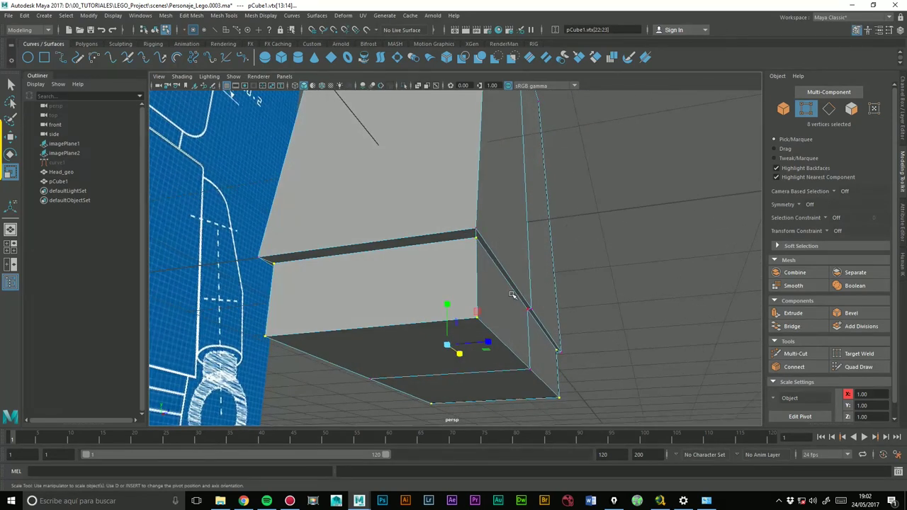
Select four side faces of the hip band
right_click_drag(512, 294, 512, 253)
left_click(496, 314)
left_click(442, 308, "shift")
left_click_drag(441, 307, 517, 309, "alt")
left_click(455, 337, "shift")
mouse_move(456, 338)
left_mouse_down("alt")
mouse_move(514, 267)
mouse_move(475, 238)
mouse_move(624, 257)
mouse_move(567, 341)
mouse_move(475, 314)
mouse_move(473, 323)
mouse_move(542, 239)
mouse_move(434, 300)
mouse_move(463, 277)
mouse_move(482, 283)
mouse_move(543, 226)
mouse_move(563, 223)
mouse_move(504, 263)
left_mouse_up("alt")
left_click(514, 267, "shift")
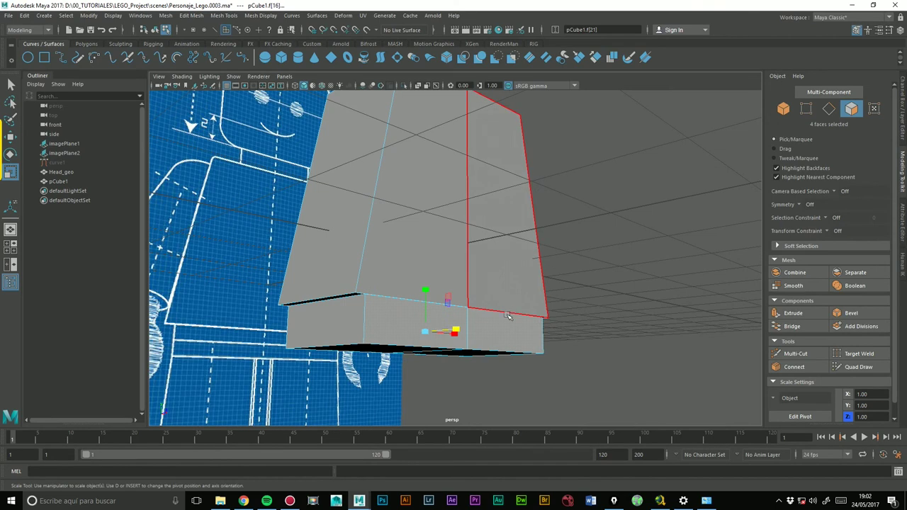
Clear the selection in object mode and Increment & Save the scene as Personaje_Lego.0004.ma
right_click(503, 228)
right_click_drag(505, 323, 550, 215)
left_click(641, 205)
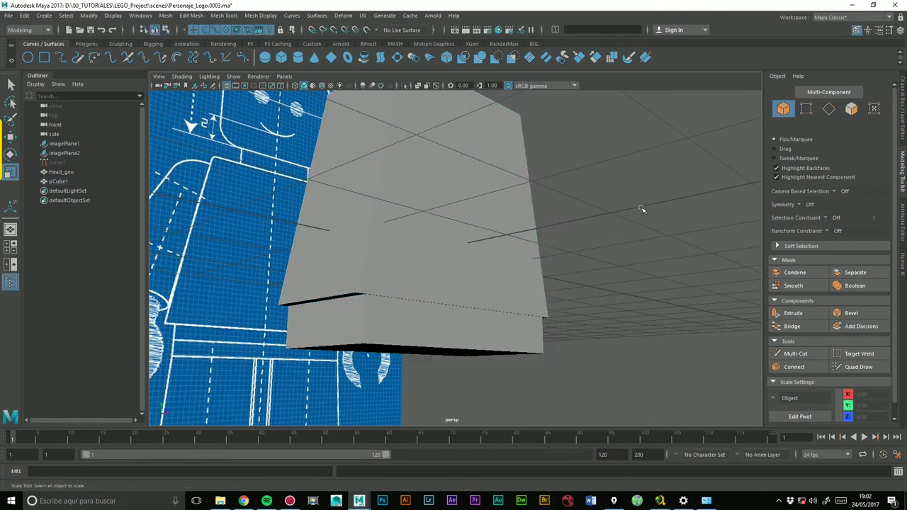
left_click_drag(641, 205, 562, 204, "alt")
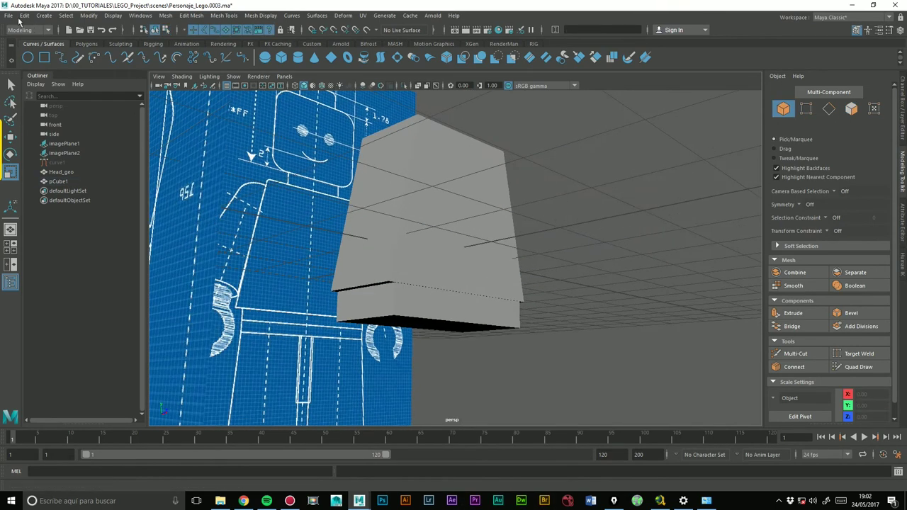
left_click(9, 15)
left_click(43, 74)
Select the torso mesh and bevel its edges with Ctrl+B
mouse_move(578, 215)
left_mouse_down("alt")
mouse_move(542, 253)
mouse_move(576, 308)
mouse_move(479, 328)
mouse_move(512, 324)
mouse_move(533, 300)
mouse_move(540, 259)
left_mouse_up("alt")
scroll(630, 261, "up", 4)
scroll(577, 173, "up", 3)
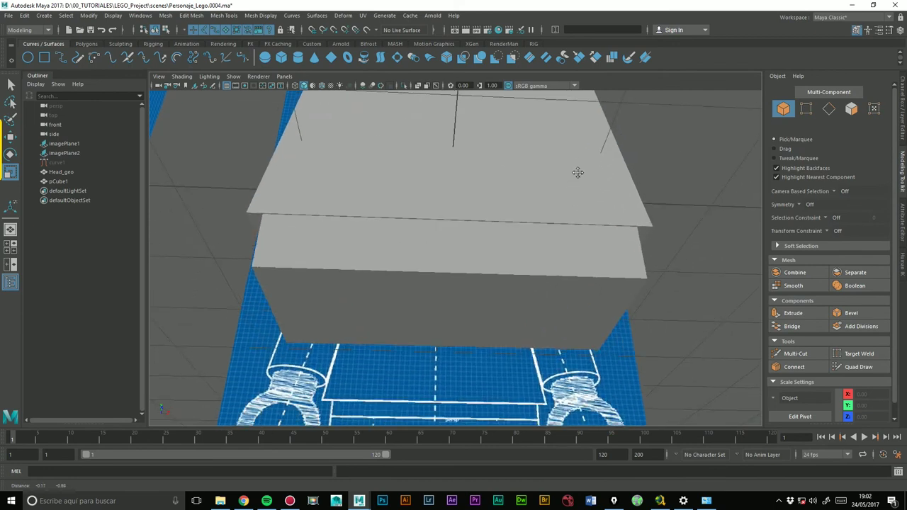
scroll(595, 181, "up", 3)
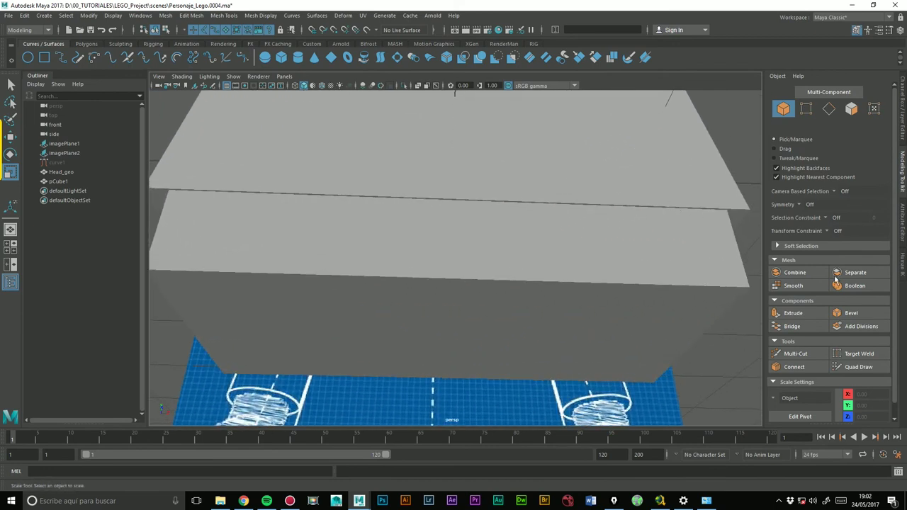
key("t")
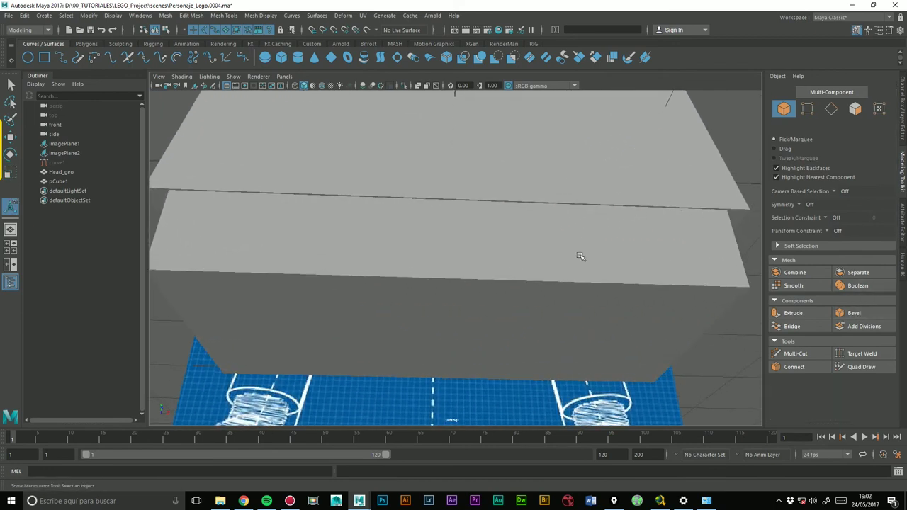
left_click(729, 276)
key("ctrl+b")
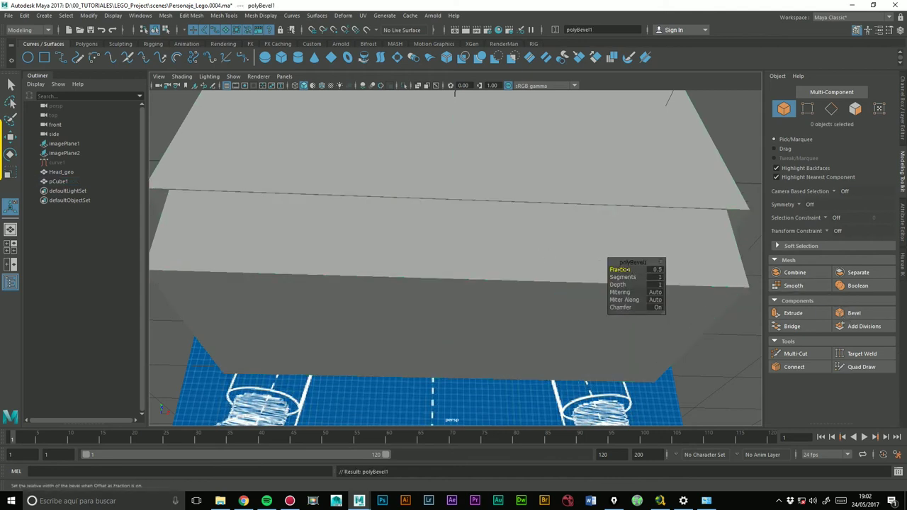
Inspect the torso's underside, undo the bevel, and hide the side panel to widen the view
mouse_move(607, 188)
left_mouse_down("alt")
mouse_move(551, 238)
mouse_move(507, 225)
mouse_move(575, 239)
left_mouse_up("alt")
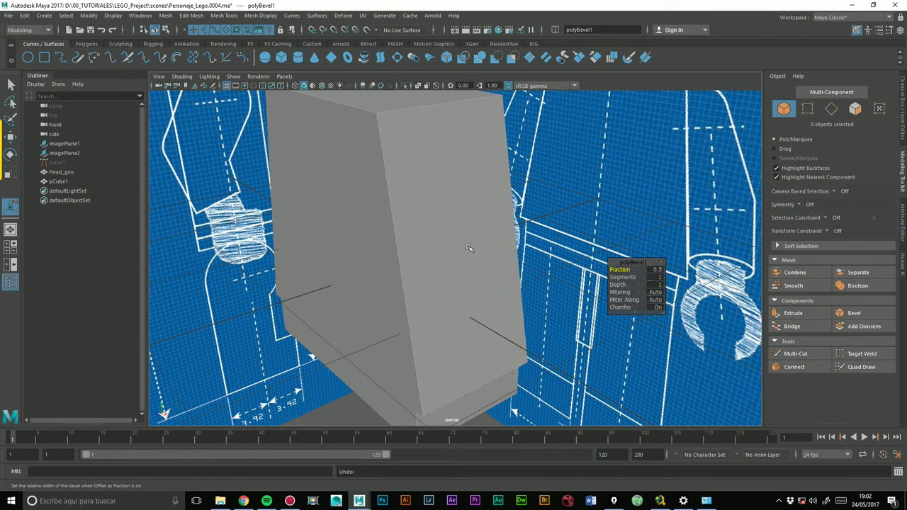
mouse_move(468, 248)
left_mouse_down("alt")
mouse_move(419, 189)
mouse_move(461, 137)
left_mouse_up("alt")
left_click(493, 223)
key("ctrl+e")
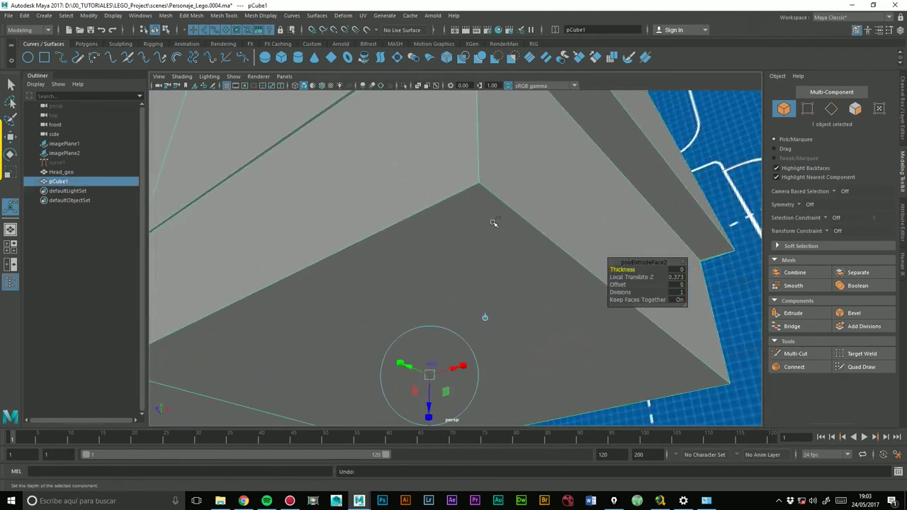
left_click_drag(494, 212, 496, 263, "alt")
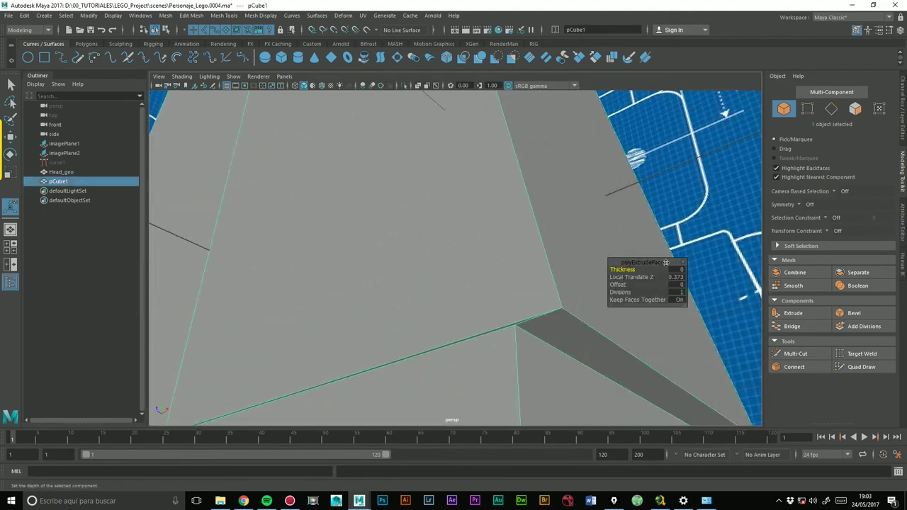
left_click(904, 254)
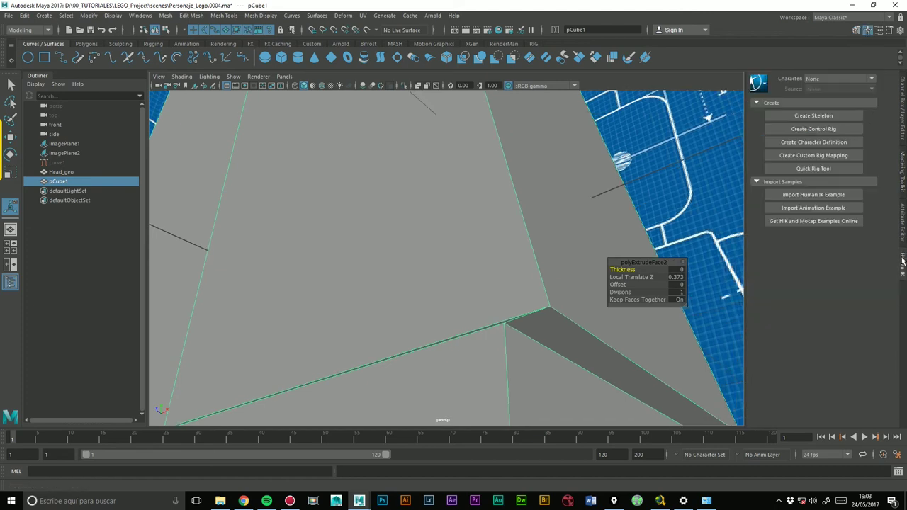
left_click(903, 259)
Reapply Bevel to the whole torso and check polyBevel1 (fraction 0.5, 1 segment) in the Channel Box
left_click(903, 146)
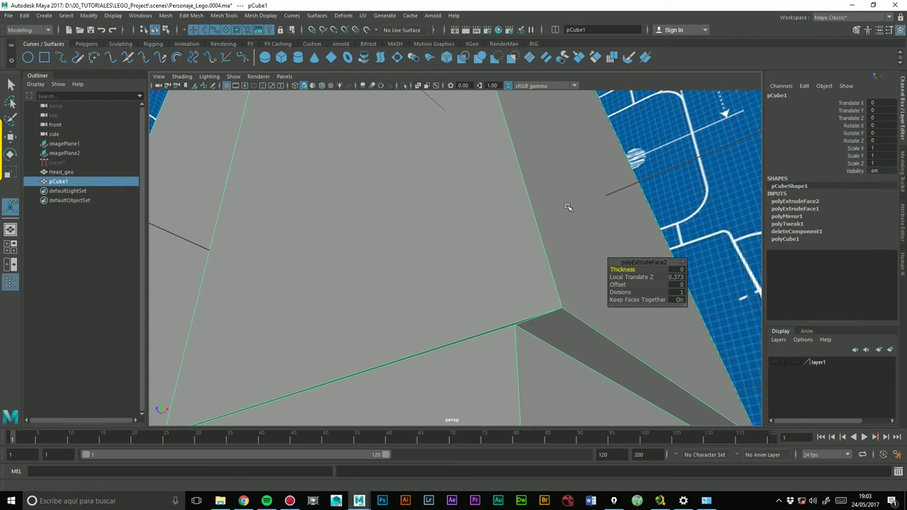
right_click_drag(567, 207, 485, 203, "alt")
mouse_move(486, 203)
left_mouse_down("alt")
mouse_move(385, 196)
mouse_move(348, 215)
left_mouse_up("alt")
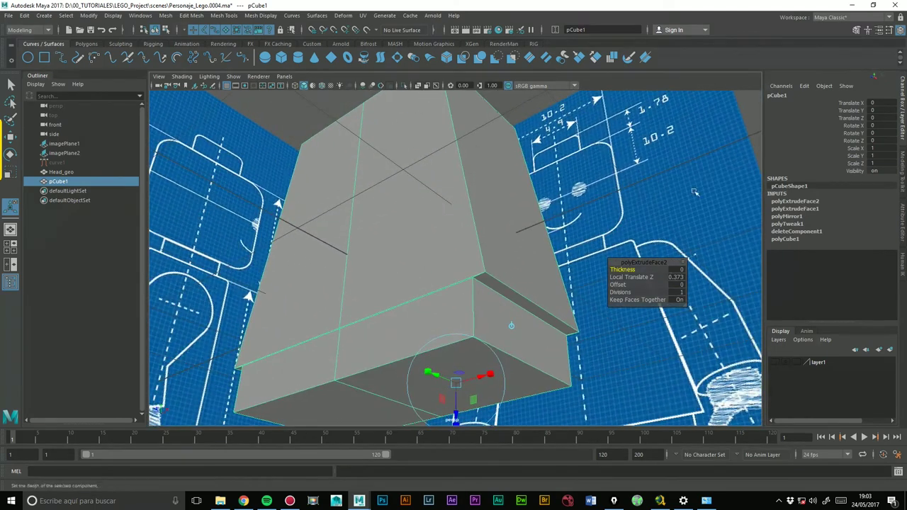
left_click(856, 30)
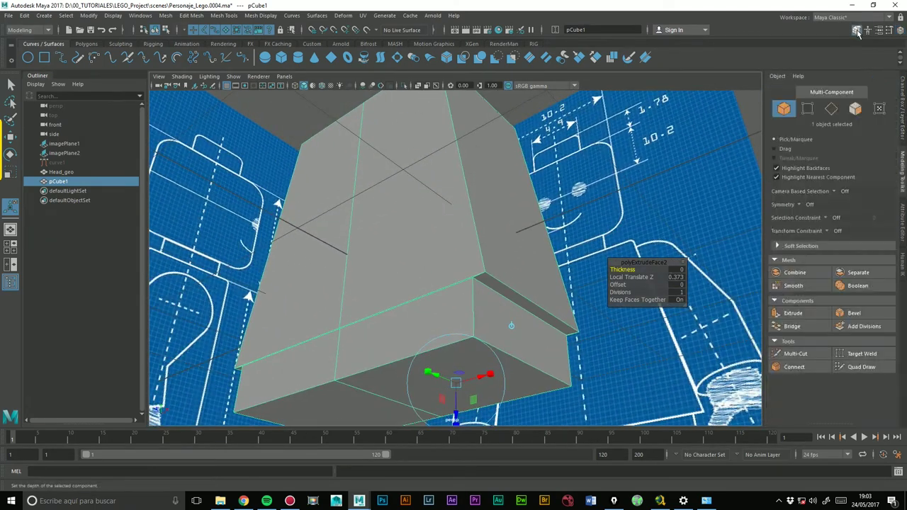
left_click(852, 315)
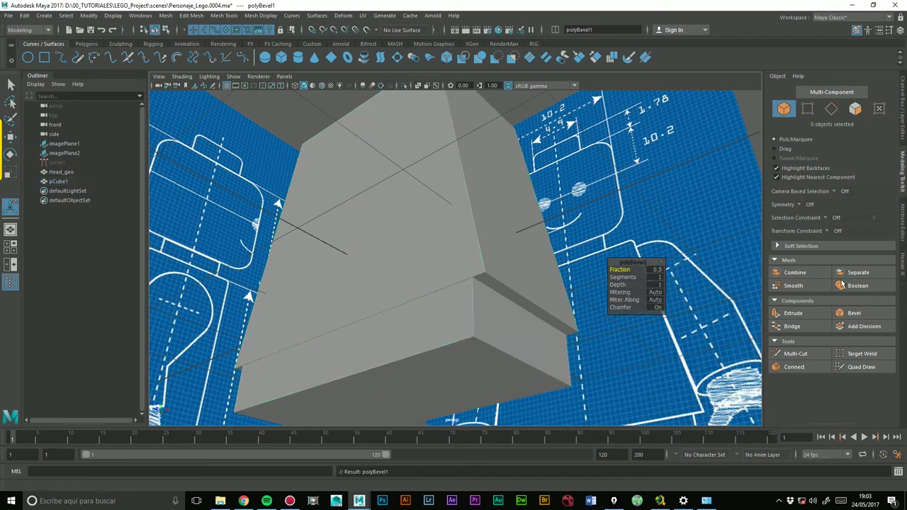
left_click(903, 131)
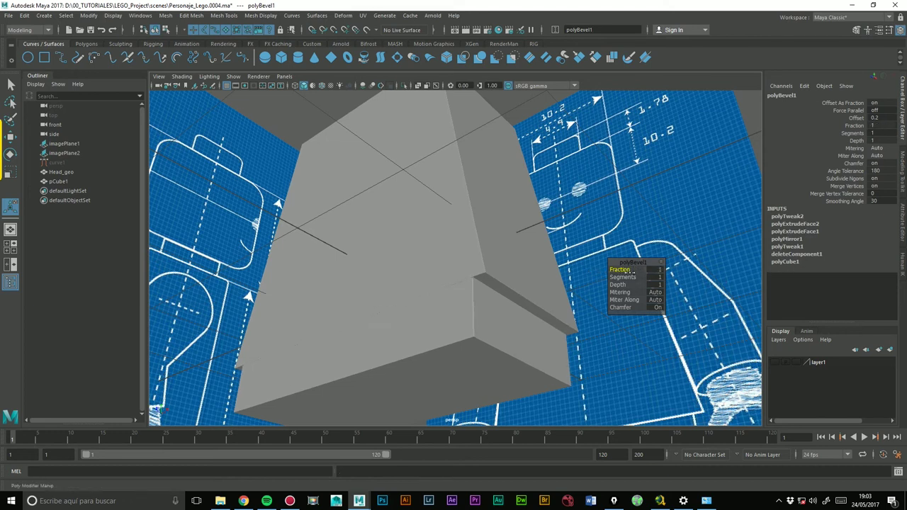
Delete the polyBevel1 node from pCube1's history so the torso block's edges are sharp again
left_click(546, 284)
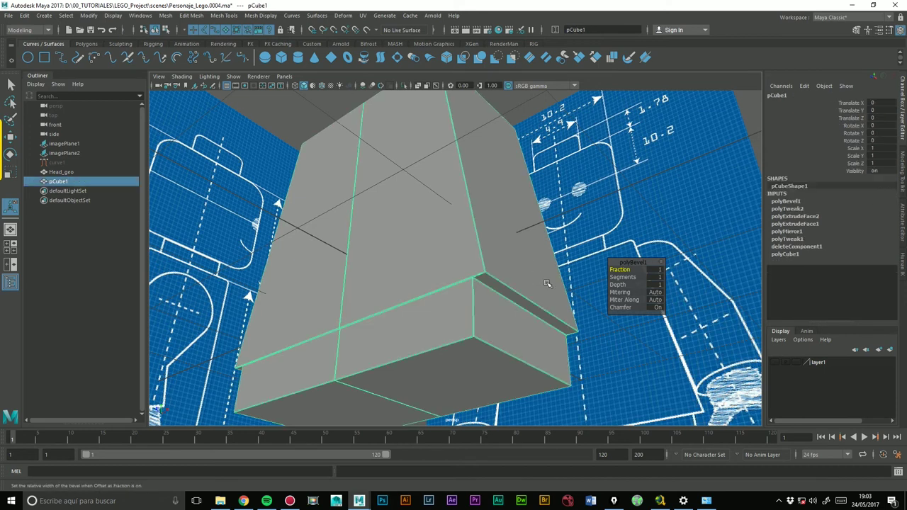
left_click(786, 202)
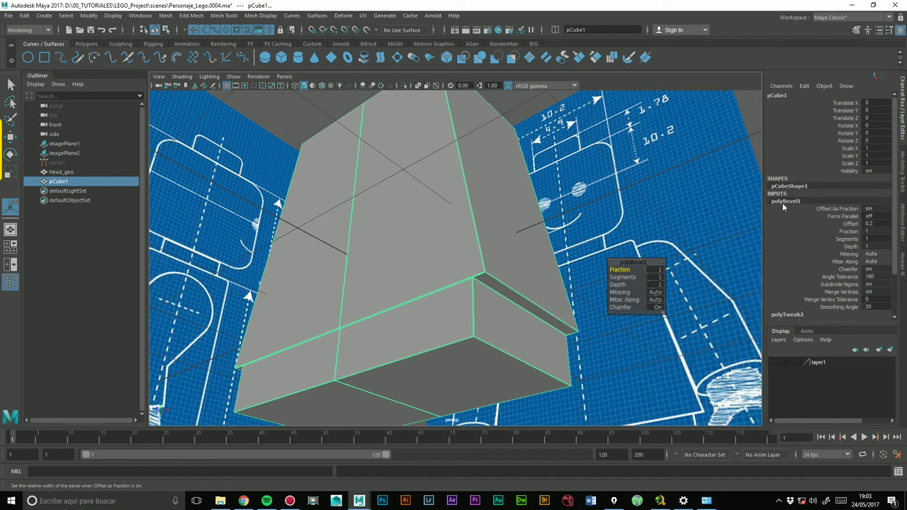
right_click(782, 202)
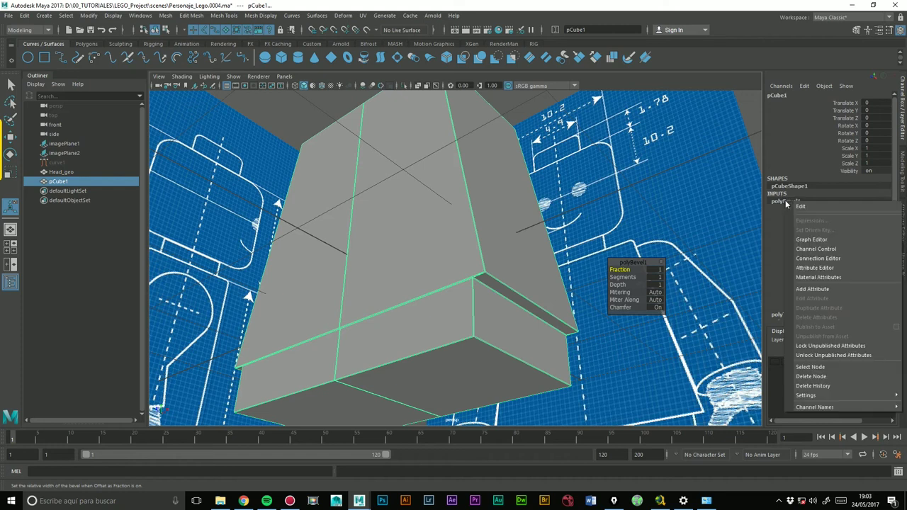
left_click(814, 376)
mouse_move(518, 310)
left_mouse_down("alt")
mouse_move(638, 297)
mouse_move(447, 258)
left_mouse_up("alt")
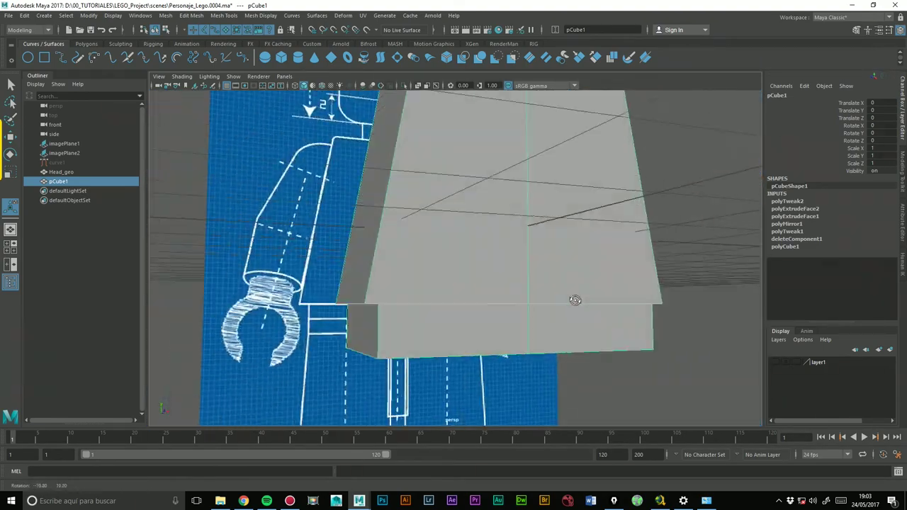
Pick a face on the block's underside, then switch to edge mode and on to face mode
mouse_move(447, 259)
right_mouse_down("alt")
mouse_move(581, 239)
mouse_move(592, 191)
mouse_move(562, 223)
mouse_move(623, 218)
right_mouse_up("alt")
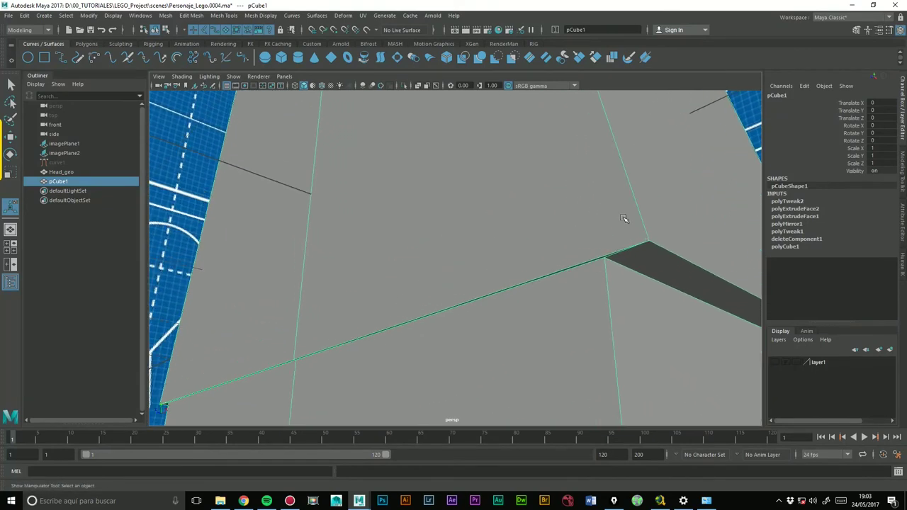
mouse_move(522, 282)
right_mouse_down("alt")
mouse_move(587, 208)
mouse_move(442, 225)
right_mouse_up("alt")
mouse_move(442, 226)
left_mouse_down("alt")
mouse_move(538, 282)
mouse_move(502, 279)
mouse_move(415, 235)
left_mouse_up("alt")
mouse_move(415, 235)
right_mouse_down("alt")
mouse_move(607, 196)
mouse_move(543, 186)
mouse_move(545, 207)
right_mouse_up("alt")
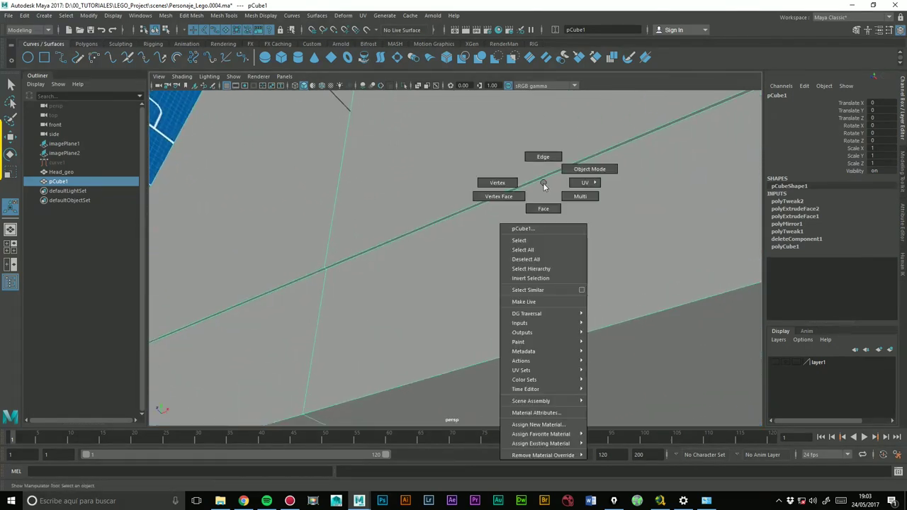
left_click(435, 232)
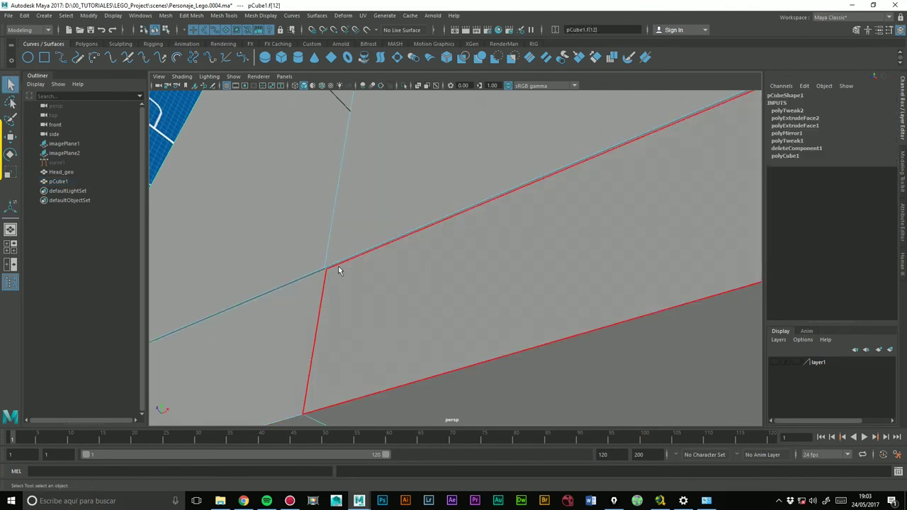
key("F10")
key("F11")
scroll(599, 216, "down", 5)
mouse_move(449, 227)
left_mouse_down("alt")
mouse_move(462, 288)
mouse_move(486, 293)
mouse_move(536, 279)
mouse_move(522, 299)
mouse_move(527, 288)
left_mouse_up("alt")
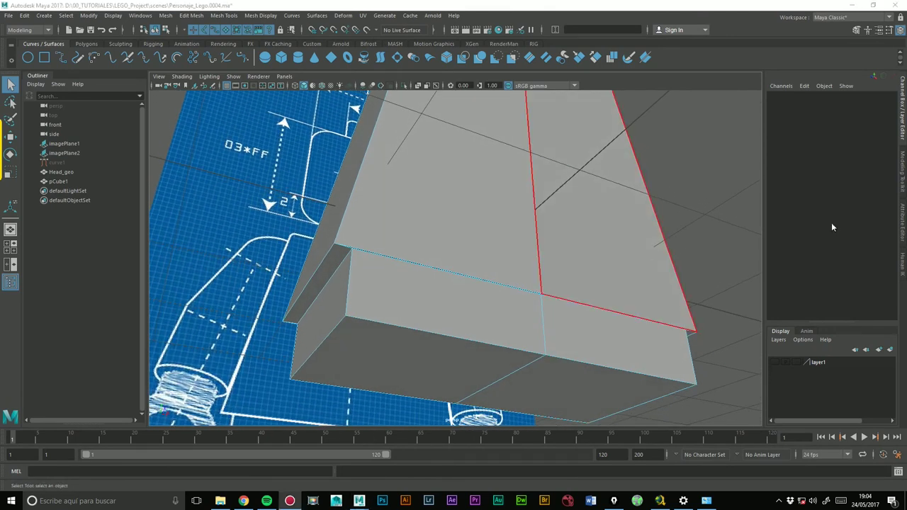
Delete the stray face along the torso block's lower edge
mouse_move(647, 217)
left_mouse_down("alt")
mouse_move(506, 243)
mouse_move(451, 303)
mouse_move(386, 312)
left_mouse_up("alt")
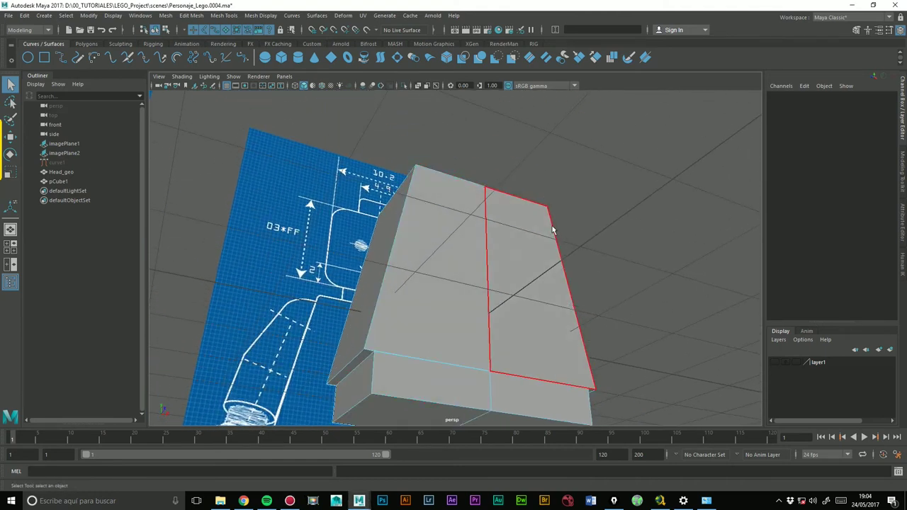
mouse_move(530, 297)
left_mouse_down("alt")
mouse_move(503, 227)
mouse_move(472, 257)
mouse_move(531, 281)
mouse_move(435, 287)
mouse_move(572, 256)
left_mouse_up("alt")
mouse_move(587, 314)
left_mouse_down("alt")
mouse_move(562, 338)
mouse_move(564, 389)
left_mouse_up("alt")
mouse_move(513, 320)
left_mouse_down("alt")
mouse_move(503, 286)
mouse_move(655, 258)
left_mouse_up("alt")
right_click_drag(639, 256, 634, 252)
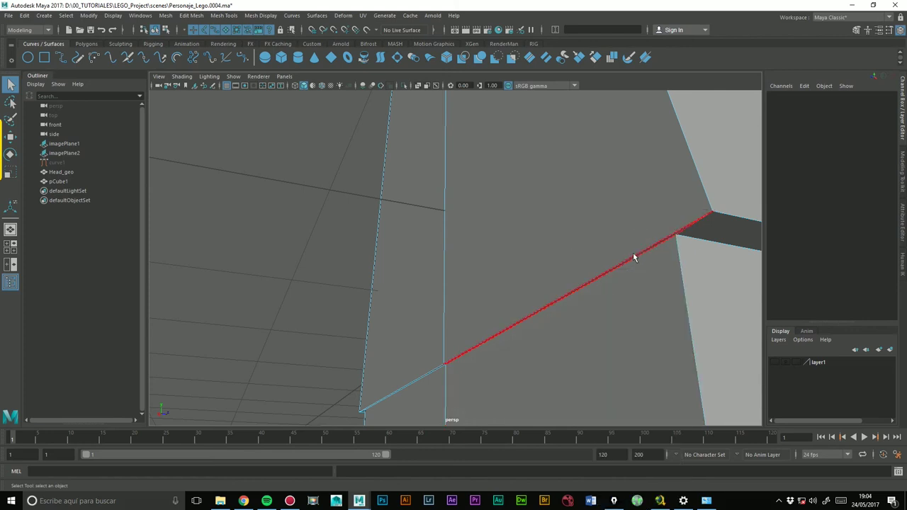
left_click(636, 254)
key("Delete")
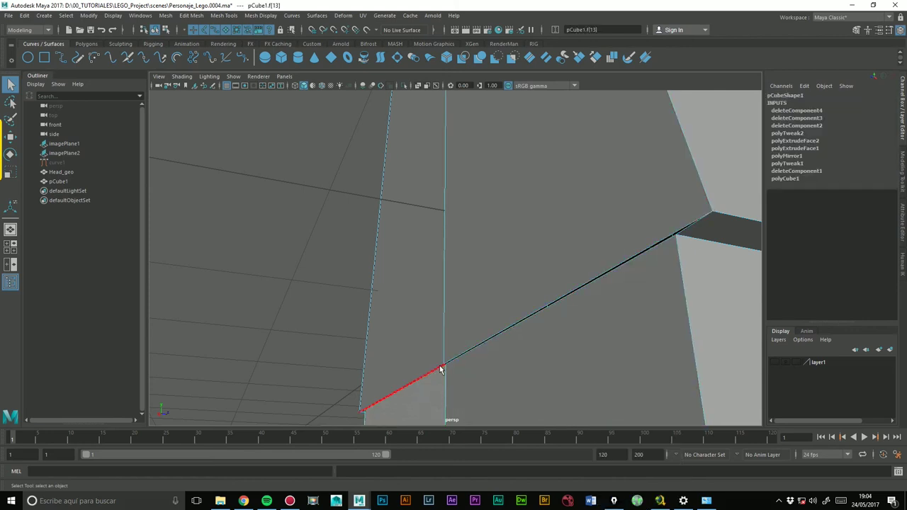
left_click(453, 365)
Inspect the block from the front and angled views, then show the Modeling Toolkit
left_click_drag(587, 249, 493, 269, "alt")
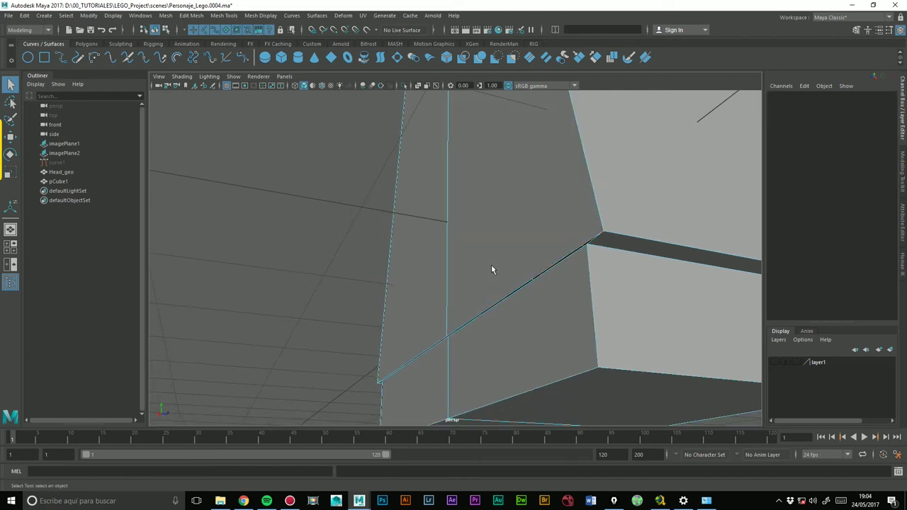
left_click(620, 294)
mouse_move(608, 315)
left_mouse_down("alt")
mouse_move(617, 257)
mouse_move(786, 276)
left_mouse_up("alt")
left_click(617, 257)
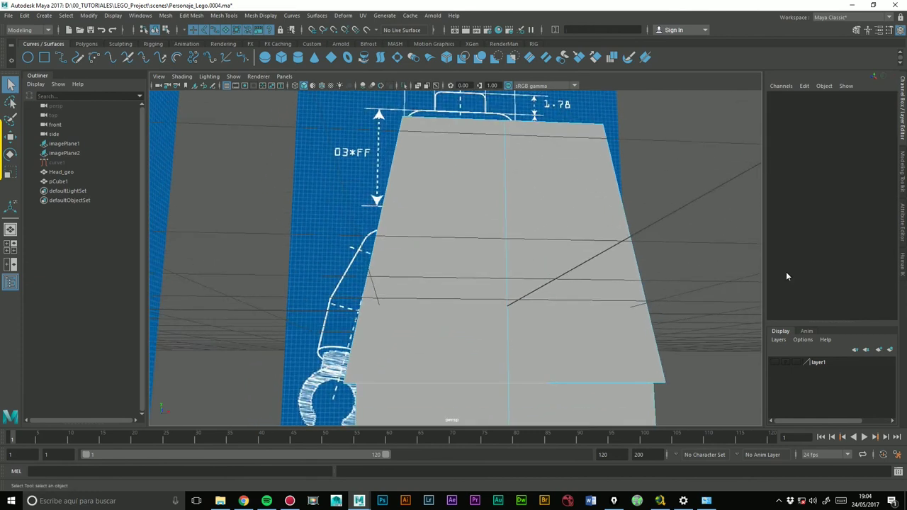
mouse_move(626, 292)
left_mouse_down("alt")
mouse_move(623, 226)
mouse_move(651, 241)
mouse_move(524, 298)
left_mouse_up("alt")
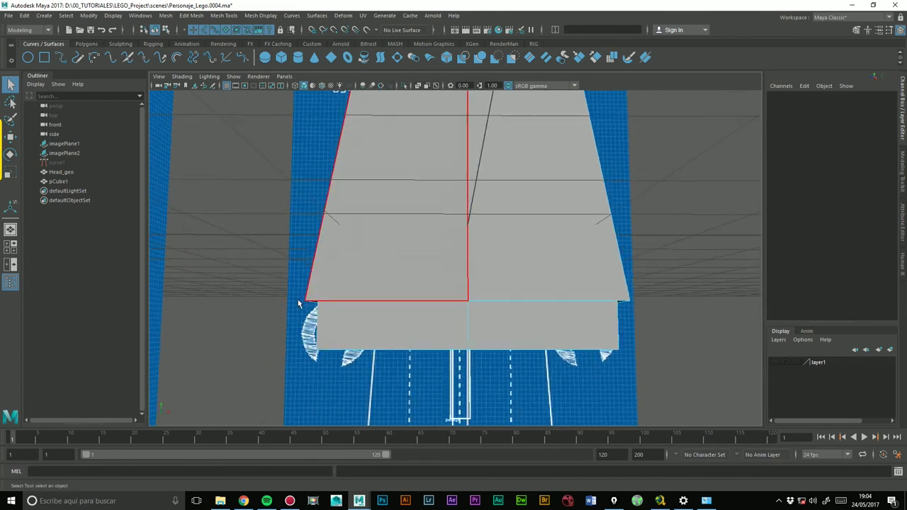
mouse_move(552, 277)
left_mouse_down("alt")
mouse_move(566, 277)
mouse_move(560, 217)
mouse_move(561, 259)
mouse_move(571, 248)
left_mouse_up("alt")
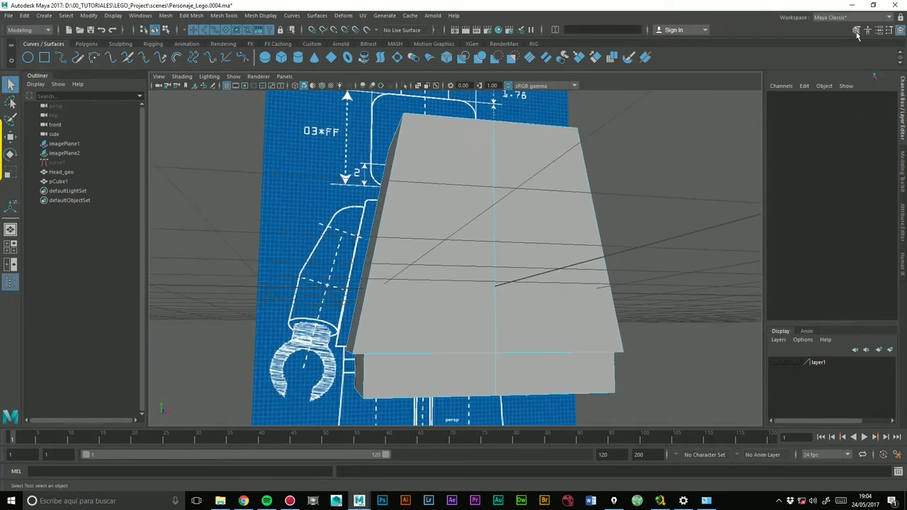
left_click(856, 32)
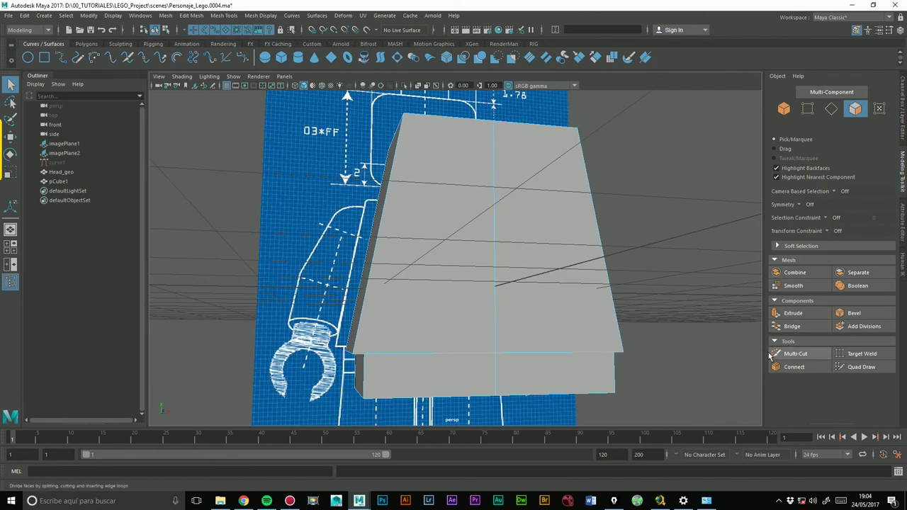
Multi-Cut a vertical edge down the centre of the block's front and select the left front face
left_click(794, 353)
mouse_move(549, 306)
left_mouse_down("alt")
mouse_move(527, 308)
mouse_move(573, 330)
left_mouse_up("alt")
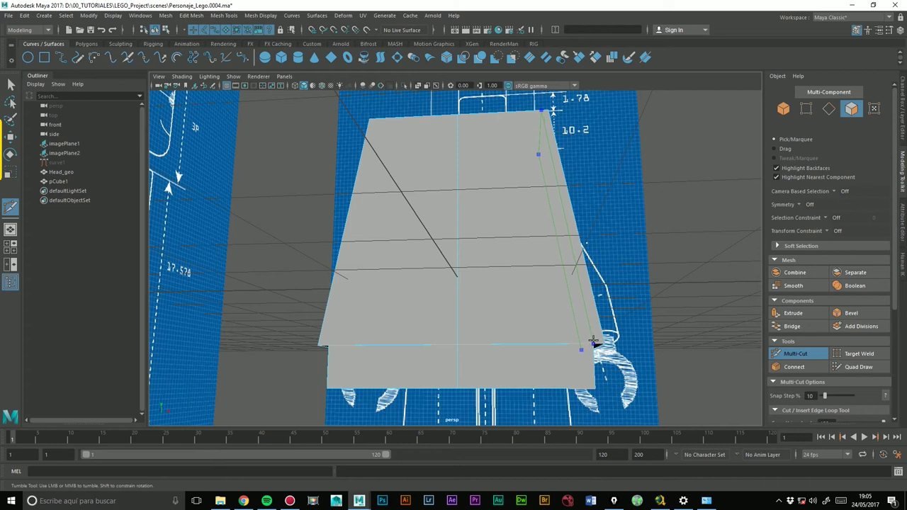
mouse_move(341, 342)
left_mouse_down("alt")
mouse_move(510, 323)
mouse_move(449, 328)
mouse_move(505, 337)
mouse_move(154, 189)
left_mouse_up("alt")
left_click(10, 137)
left_click(402, 233)
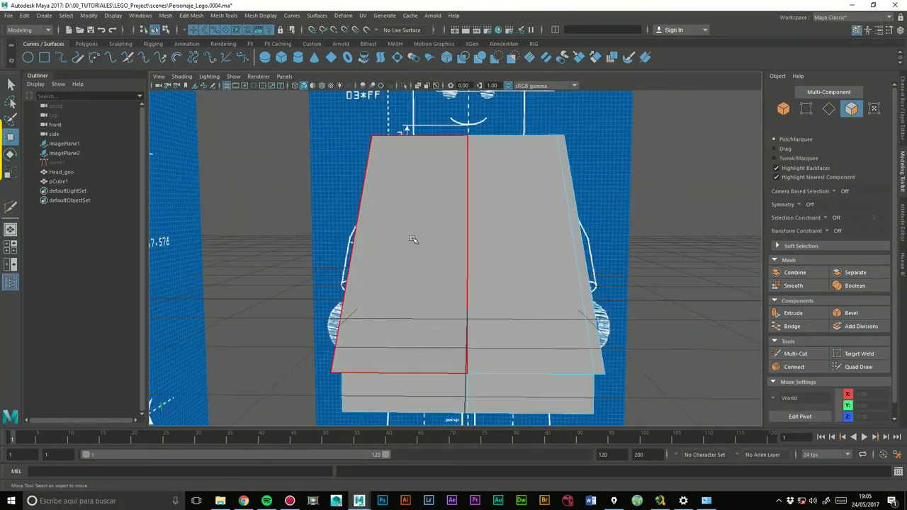
right_click_drag(415, 238, 410, 253)
left_click(425, 257)
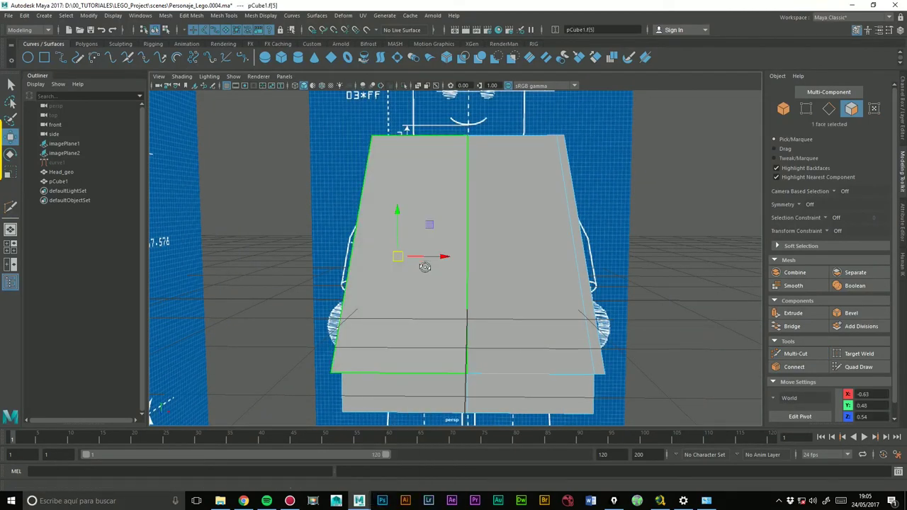
left_click_drag(425, 257, 433, 247, "alt")
middle_click_drag(433, 248, 437, 304)
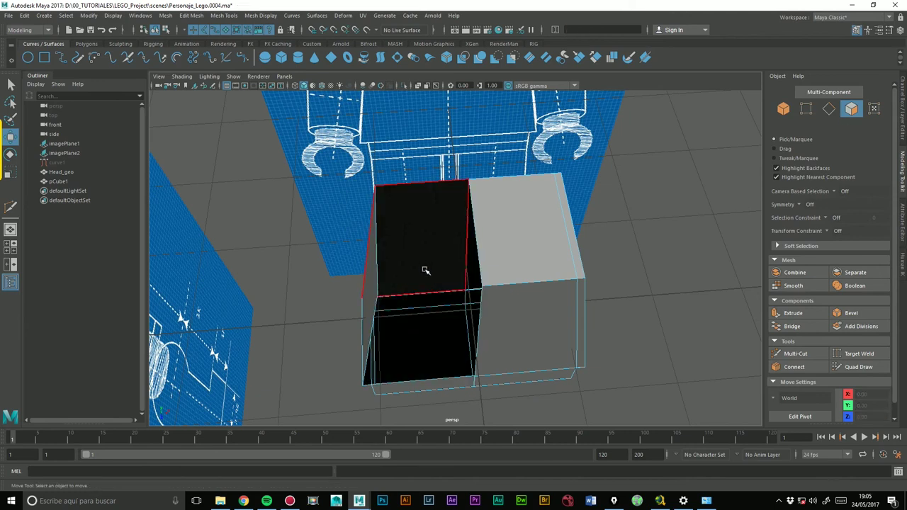
Delete the lower-left and upper-left front faces and the leftover sliver faces
double_click(464, 326)
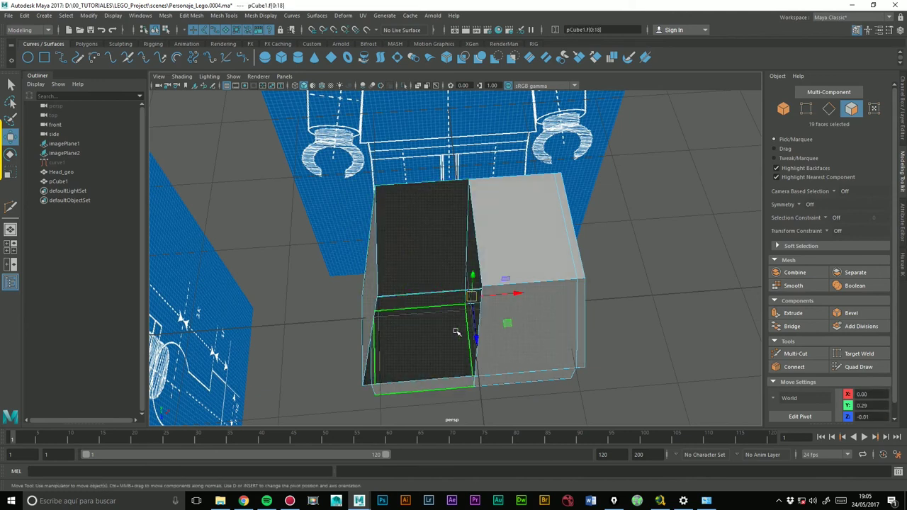
left_click(456, 332)
key("Delete")
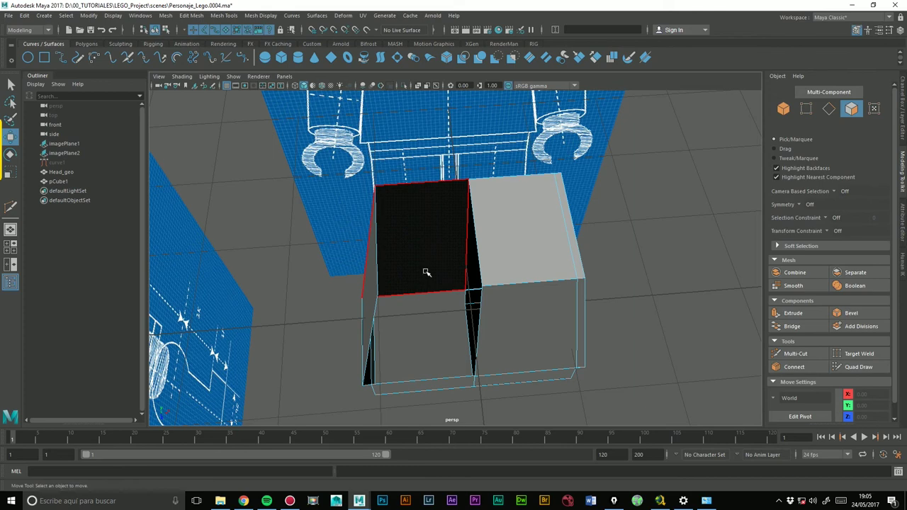
left_click(425, 269)
key("Delete")
left_click(427, 392)
left_click_drag(395, 419, 395, 419)
key("Delete")
Zoom in close on the remaining half's front corner and underside edge
mouse_move(545, 342)
left_mouse_down("alt")
mouse_move(522, 313)
mouse_move(522, 226)
left_mouse_up("alt")
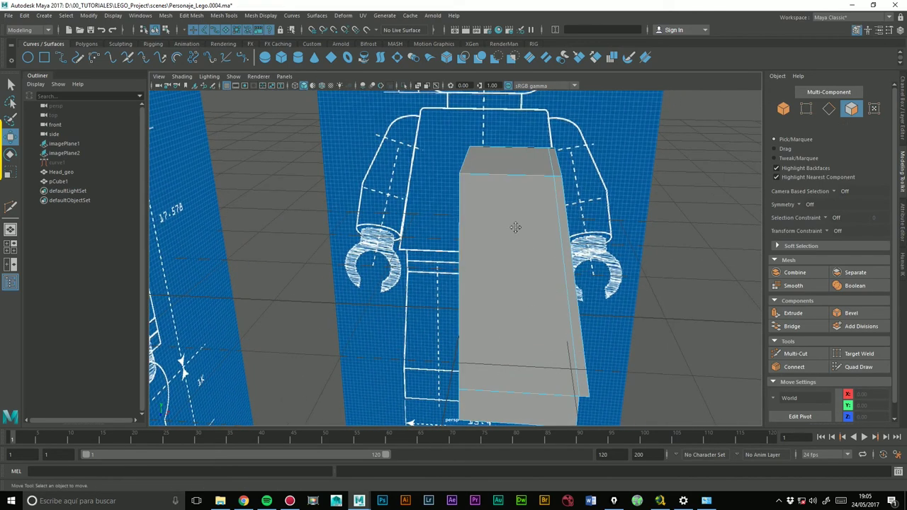
scroll(474, 248, "up", 3)
mouse_move(473, 248)
left_mouse_down("alt")
mouse_move(620, 296)
mouse_move(573, 307)
left_mouse_up("alt")
scroll(619, 263, "up", 3)
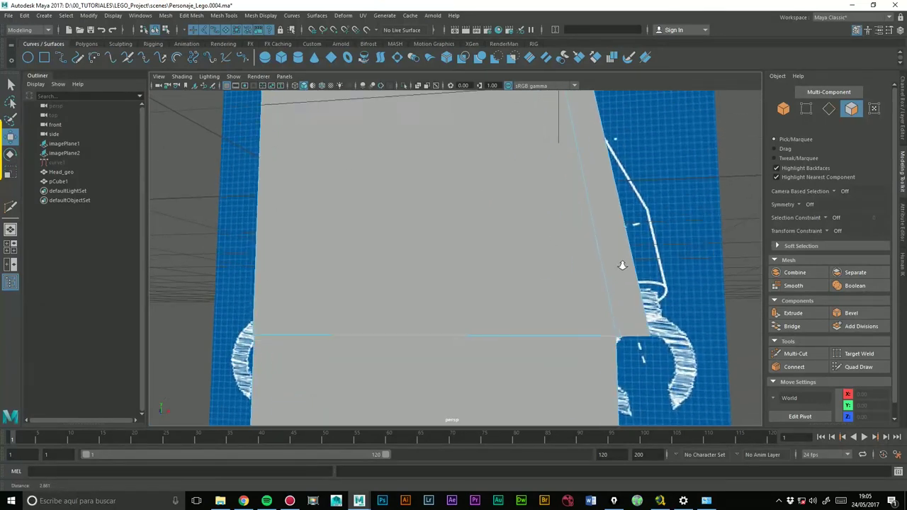
scroll(613, 257, "up", 3)
middle_click_drag(613, 257, 522, 250, "alt")
mouse_move(530, 286)
left_mouse_down("alt")
mouse_move(425, 273)
mouse_move(468, 240)
mouse_move(441, 245)
mouse_move(430, 231)
left_mouse_up("alt")
mouse_move(381, 198)
middle_mouse_down("alt")
mouse_move(397, 184)
mouse_move(417, 203)
middle_mouse_up("alt")
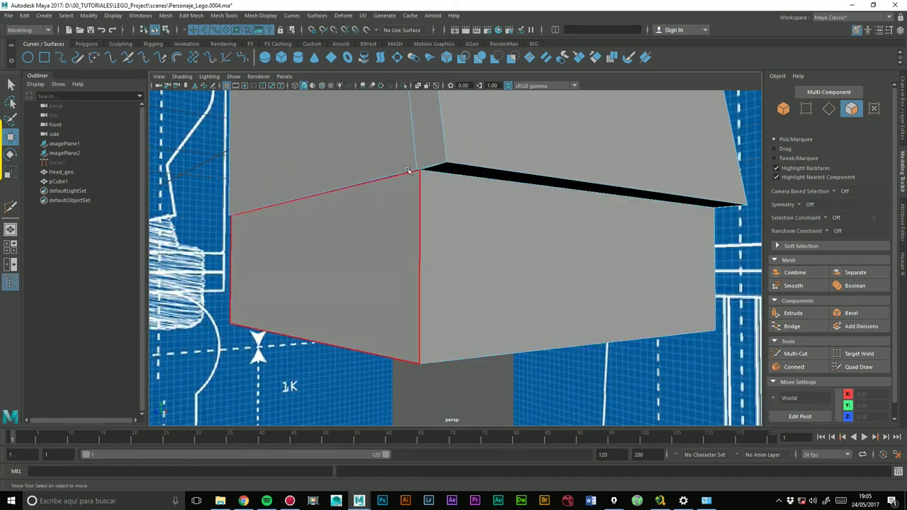
mouse_move(358, 256)
right_mouse_down("alt")
mouse_move(359, 265)
mouse_move(469, 225)
right_mouse_up("alt")
scroll(430, 218, "up", 3)
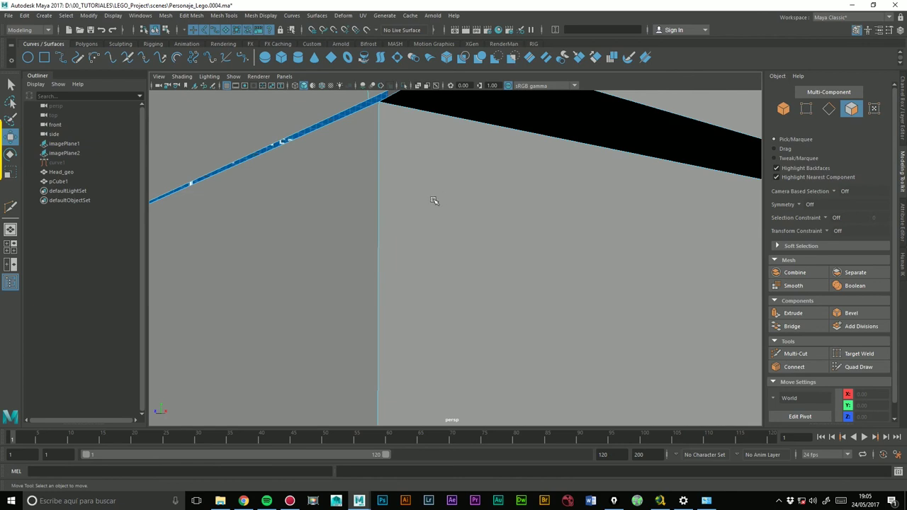
scroll(434, 201, "down", 2)
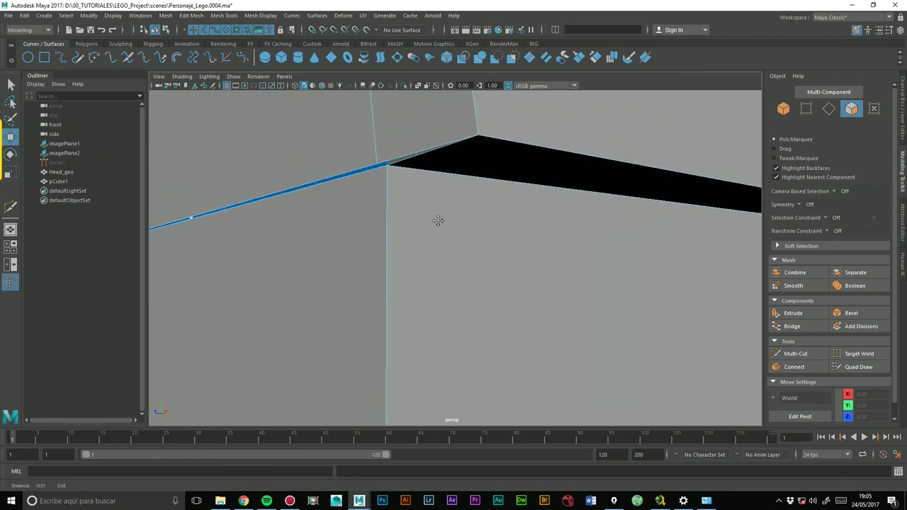
Target Weld the stray vertex onto the corner, then frame the torso against the blueprint
left_click(837, 354)
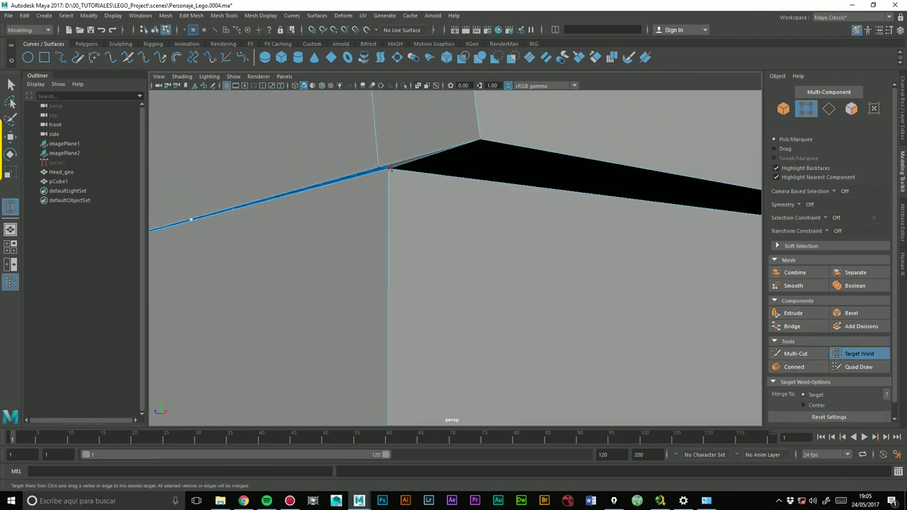
left_click_drag(379, 167, 388, 170)
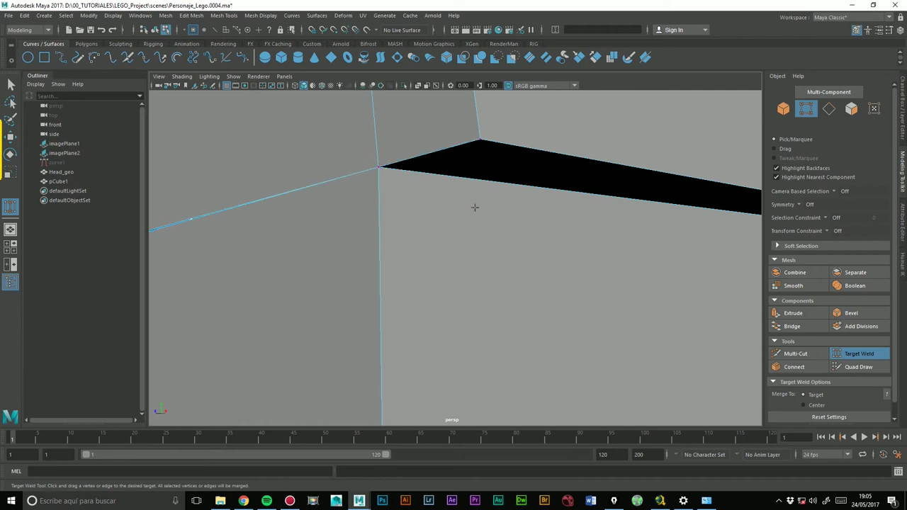
mouse_move(474, 205)
left_mouse_down("alt")
mouse_move(631, 213)
mouse_move(457, 195)
left_mouse_up("alt")
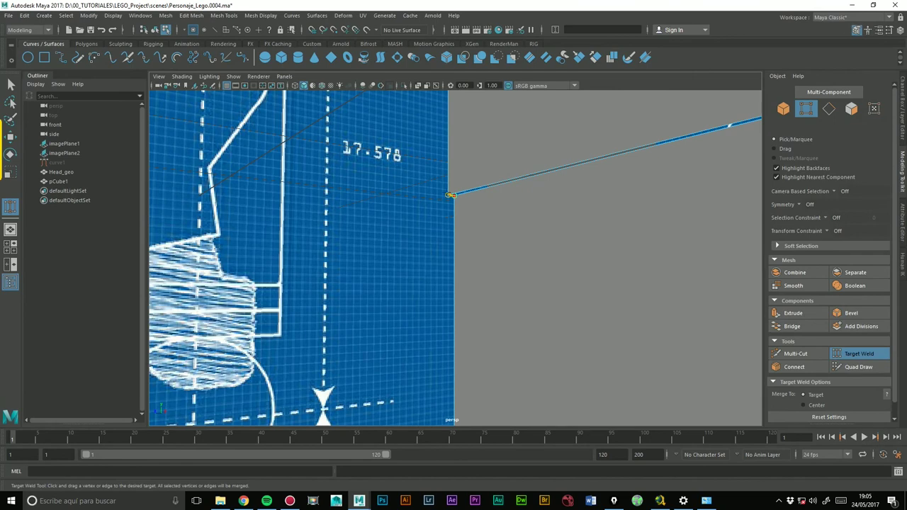
mouse_move(591, 191)
left_mouse_down("alt")
mouse_move(628, 193)
mouse_move(510, 203)
mouse_move(527, 195)
left_mouse_up("alt")
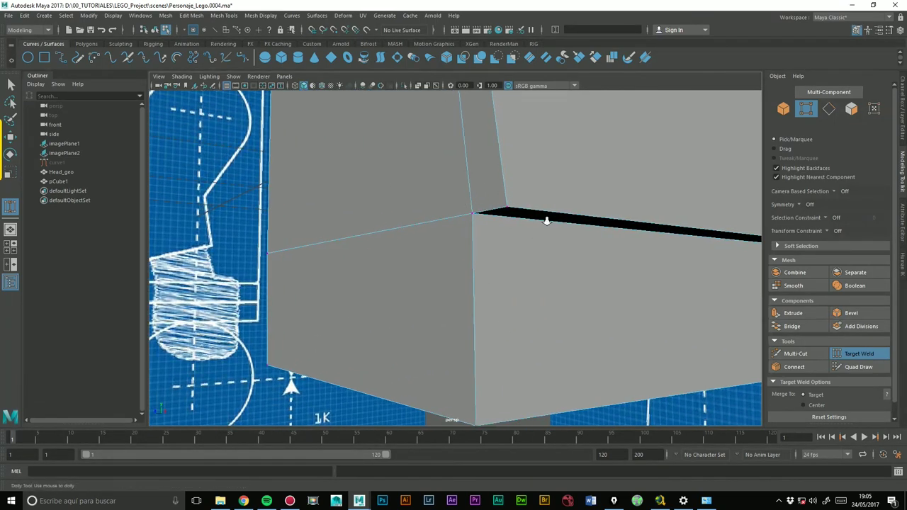
right_click_drag(546, 221, 496, 255, "alt")
left_click_drag(496, 255, 461, 282, "alt")
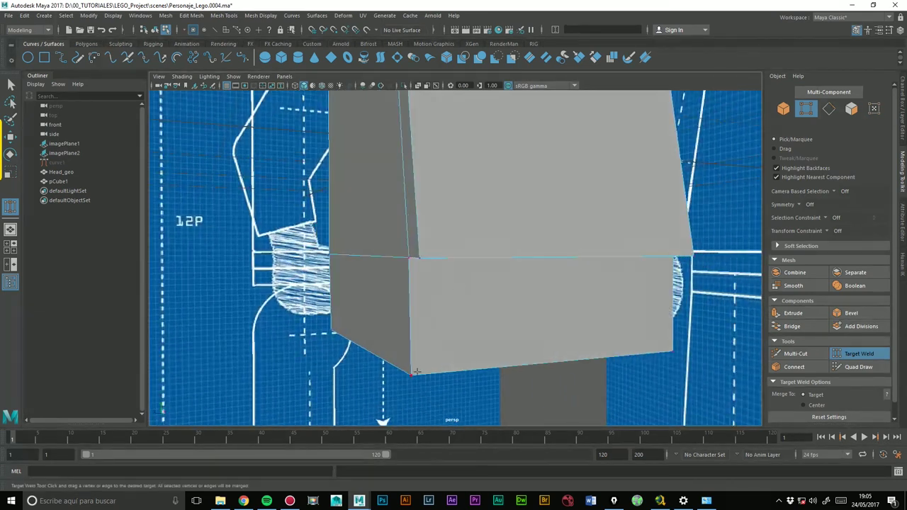
left_click(9, 137)
left_click_drag(375, 248, 451, 251, "alt")
key("space")
In side view, move the two mid-height step vertices to Z 0.54 along the blueprint edge
middle_click_drag(543, 277, 572, 281, "alt")
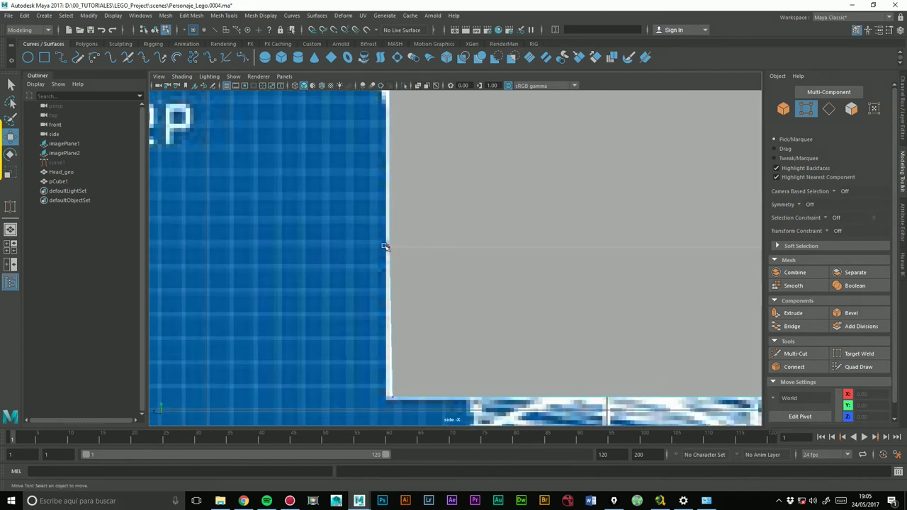
scroll(489, 298, "down", 5)
scroll(473, 300, "up", 3)
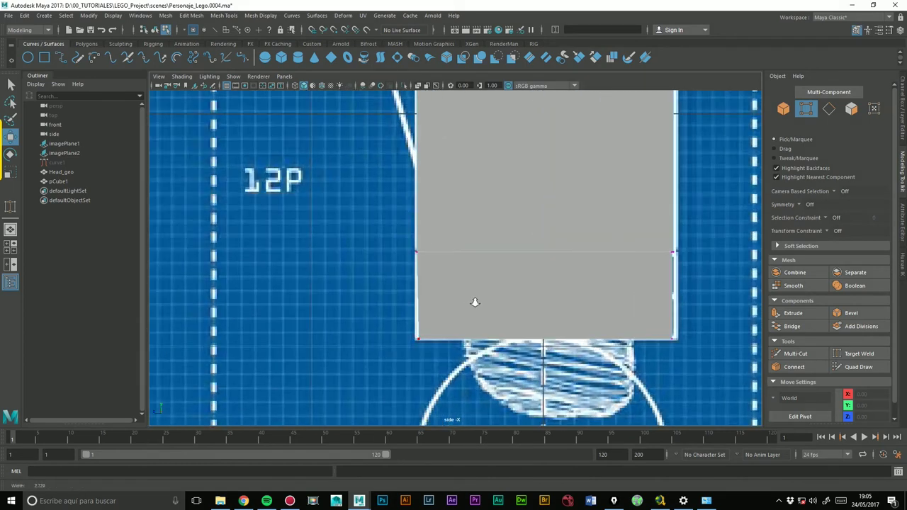
scroll(468, 300, "up", 2)
left_click_drag(379, 376, 445, 469)
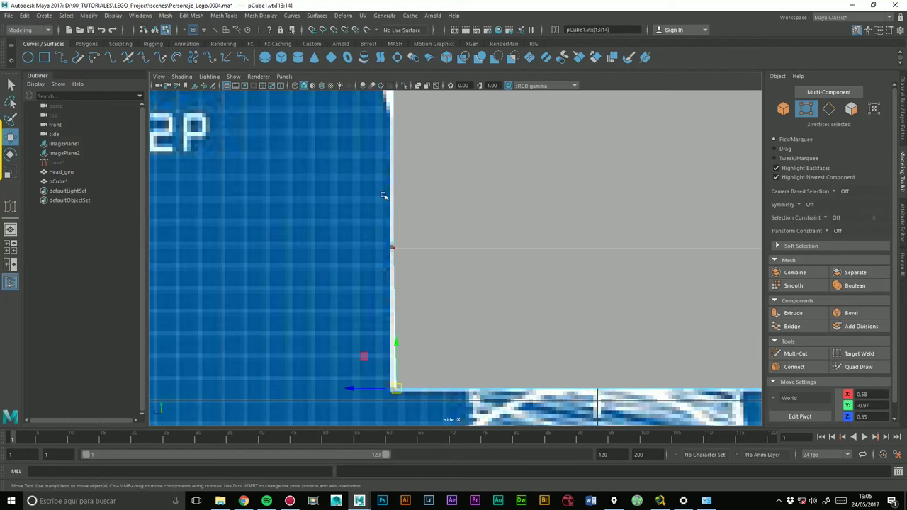
left_click_drag(348, 389, 349, 388)
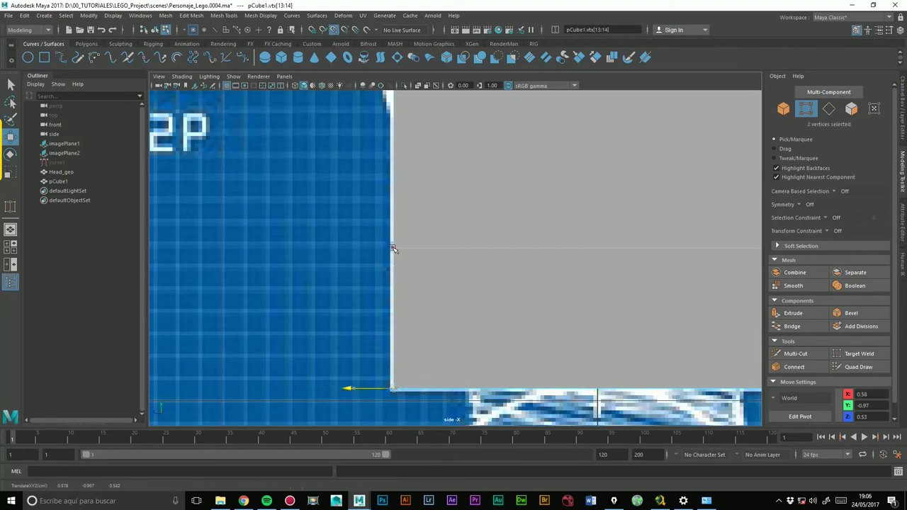
scroll(502, 251, "down", 5)
scroll(531, 255, "up", 3)
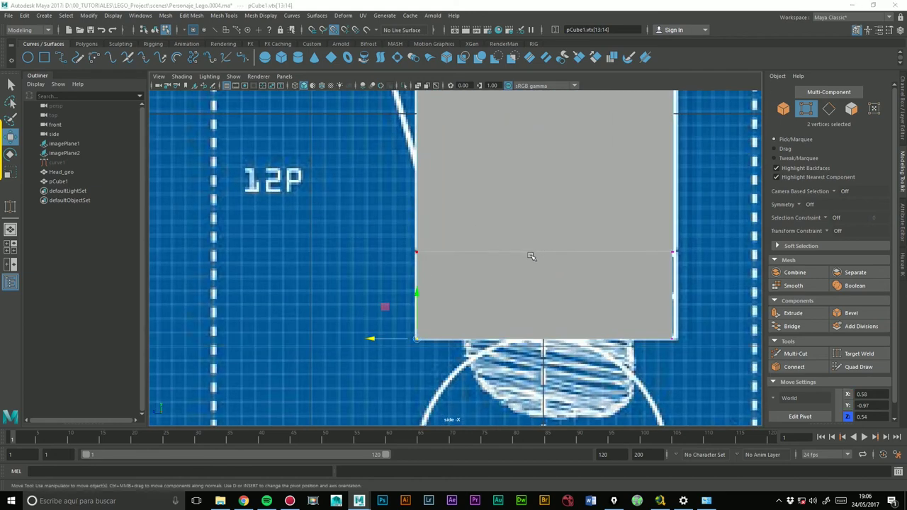
key("space")
left_click(530, 239)
mouse_move(587, 221)
left_mouse_down("alt")
mouse_move(532, 233)
mouse_move(491, 233)
mouse_move(480, 221)
left_mouse_up("alt")
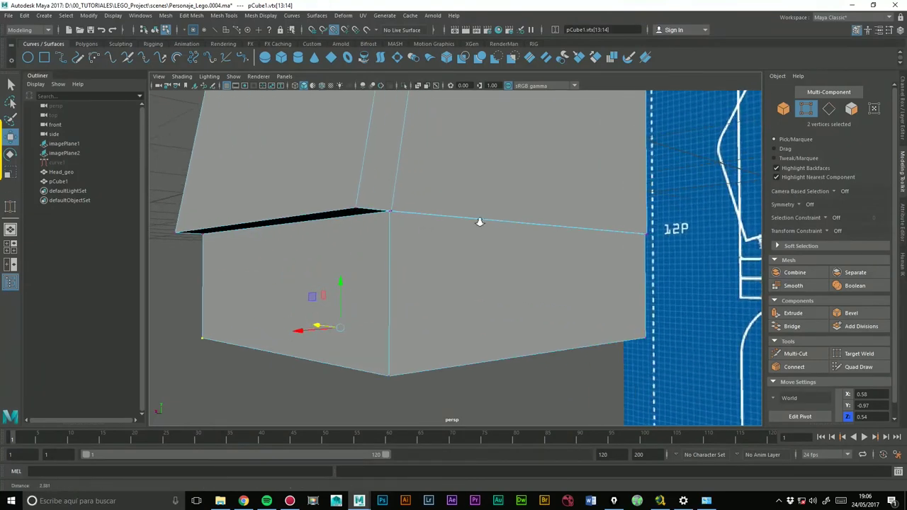
right_click_drag(479, 222, 621, 186, "alt")
mouse_move(621, 186)
left_mouse_down("alt")
mouse_move(478, 204)
mouse_move(447, 234)
mouse_move(420, 234)
mouse_move(415, 199)
left_mouse_up("alt")
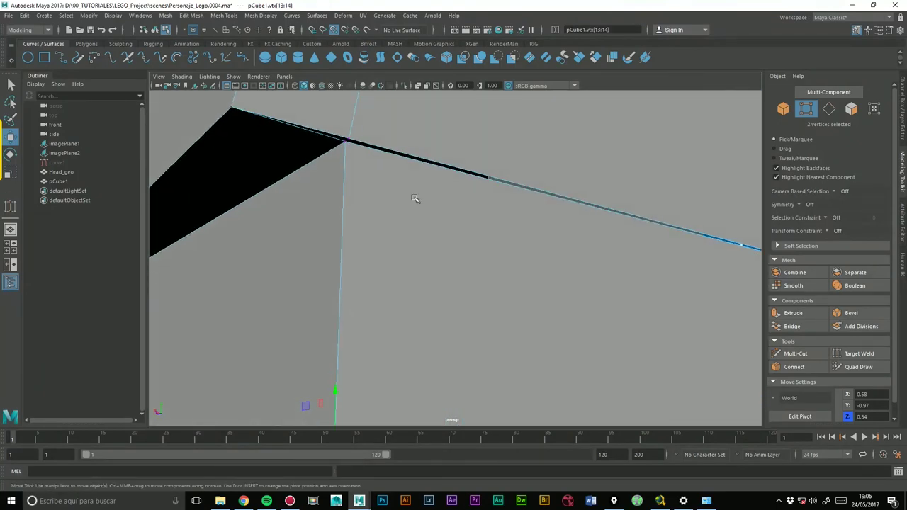
Target Weld the two stray seam vertices onto their corner vertices and check the seam
left_click(858, 354)
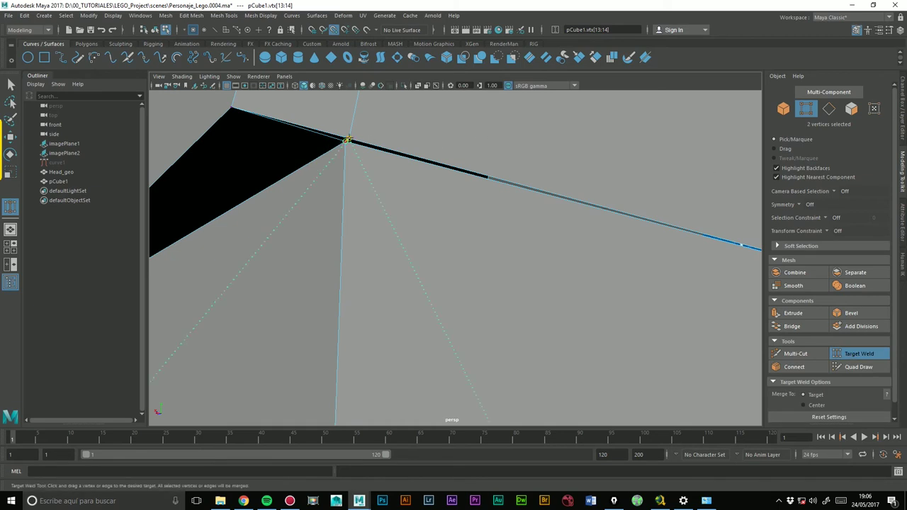
left_click_drag(347, 139, 347, 139)
scroll(472, 144, "down", 3)
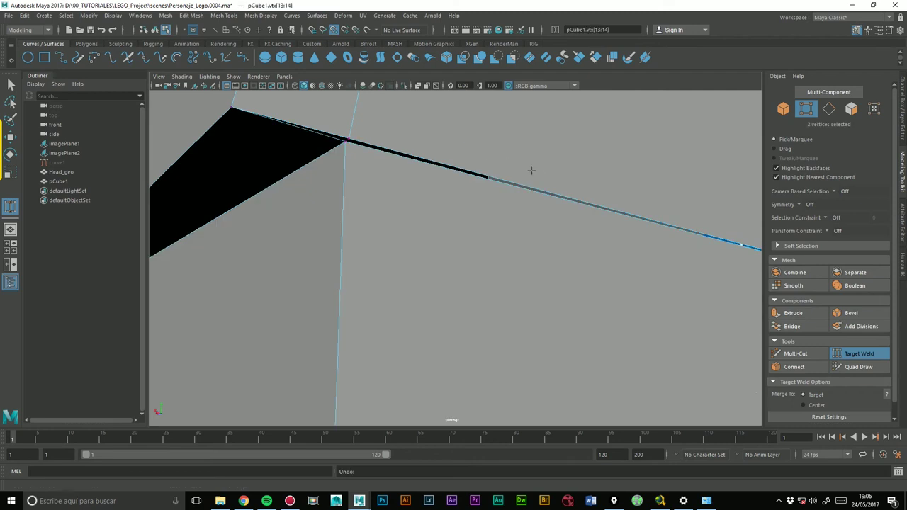
scroll(374, 188, "down", 3)
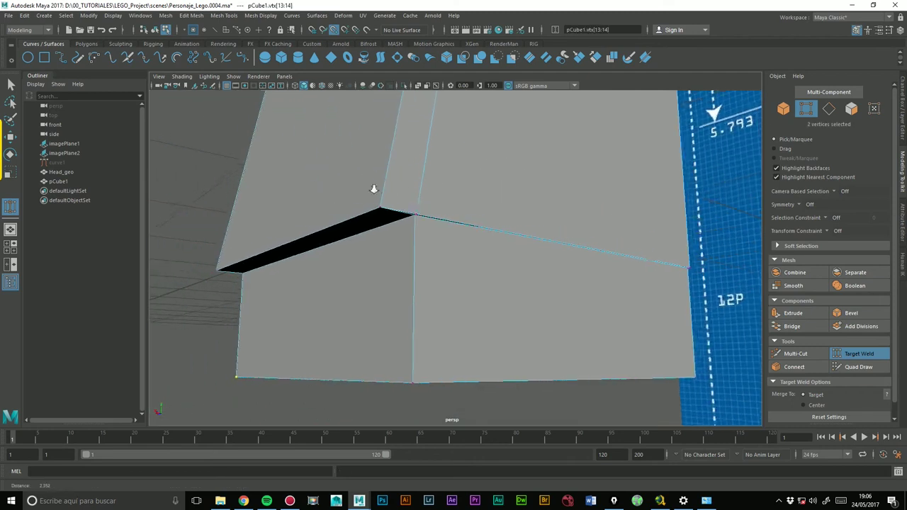
left_click(11, 138)
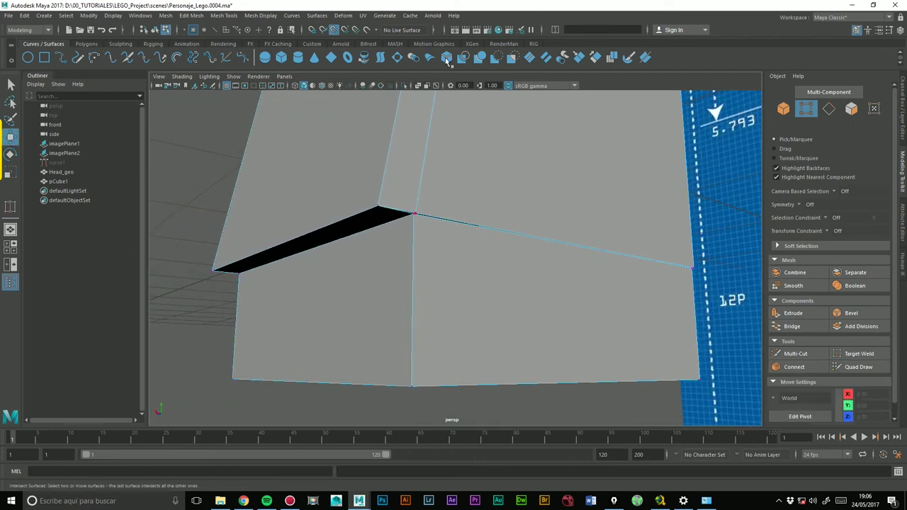
scroll(405, 197, "up", 2)
scroll(550, 172, "up", 3)
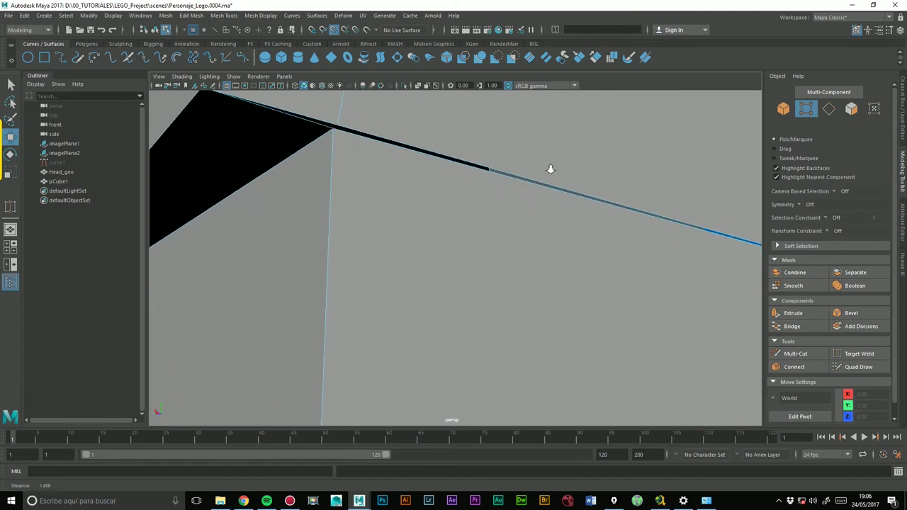
left_click(858, 353)
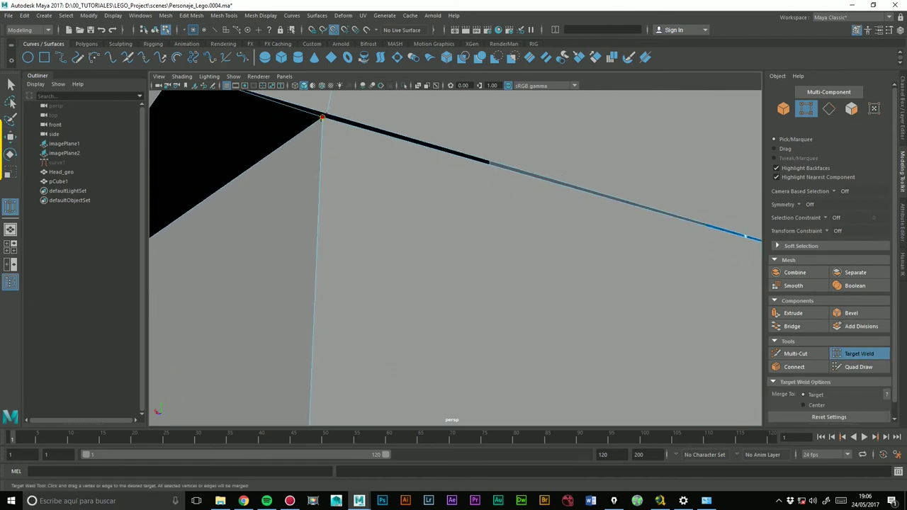
left_click_drag(323, 115, 325, 112)
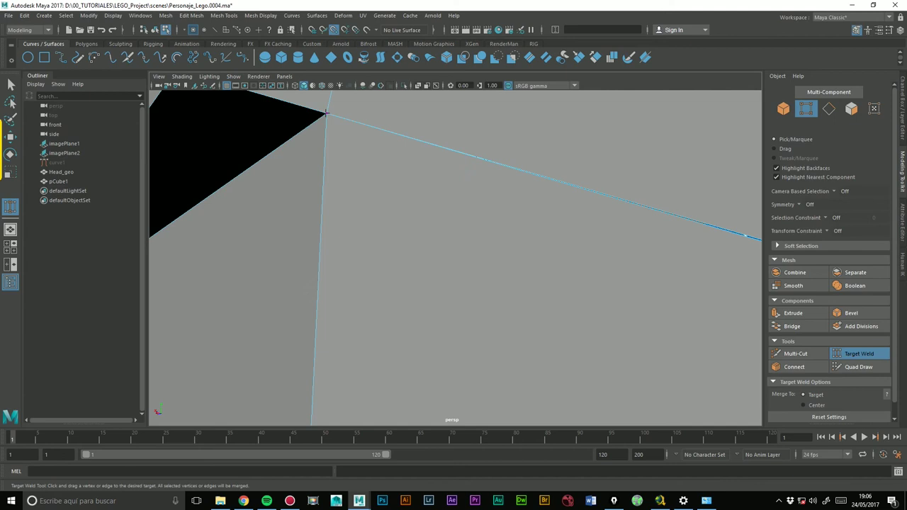
mouse_move(640, 226)
left_mouse_down("alt")
mouse_move(486, 247)
mouse_move(623, 289)
mouse_move(581, 297)
mouse_move(488, 229)
mouse_move(427, 257)
mouse_move(419, 277)
left_mouse_up("alt")
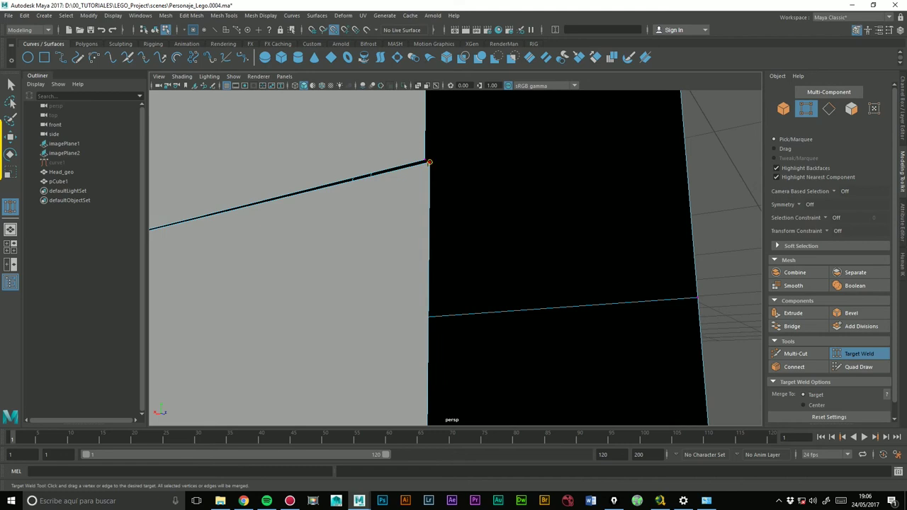
mouse_move(538, 168)
left_mouse_down("alt")
mouse_move(403, 200)
mouse_move(386, 249)
mouse_move(521, 258)
left_mouse_up("alt")
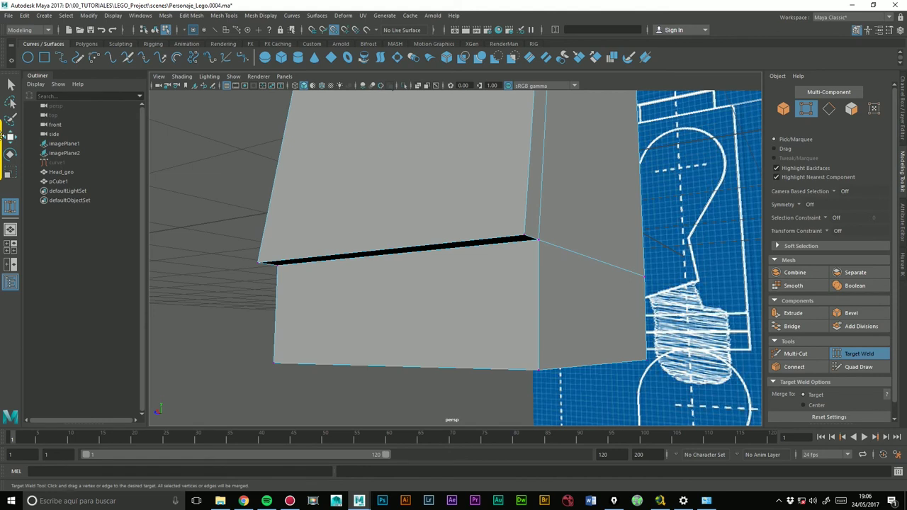
left_click(10, 136)
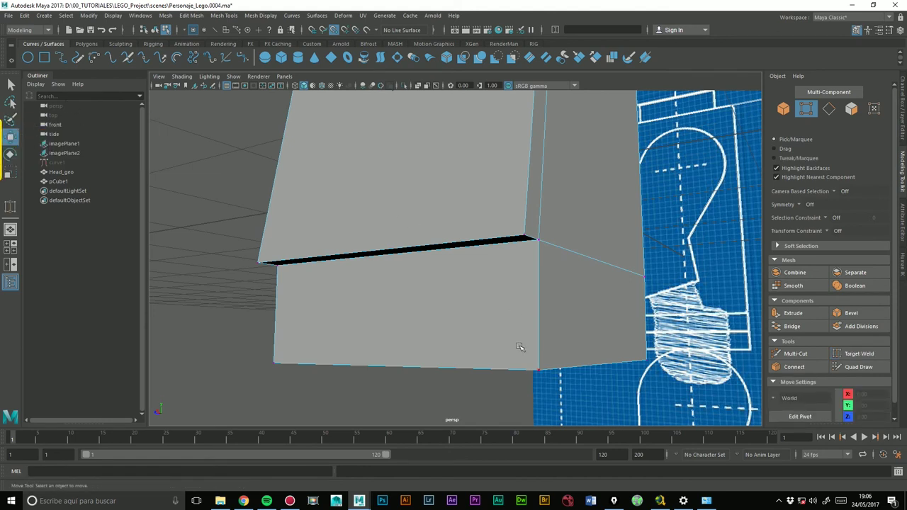
Nudge vertices vtx[10:11] along Z in side view to match the blueprint outline
left_click(536, 368)
key("space")
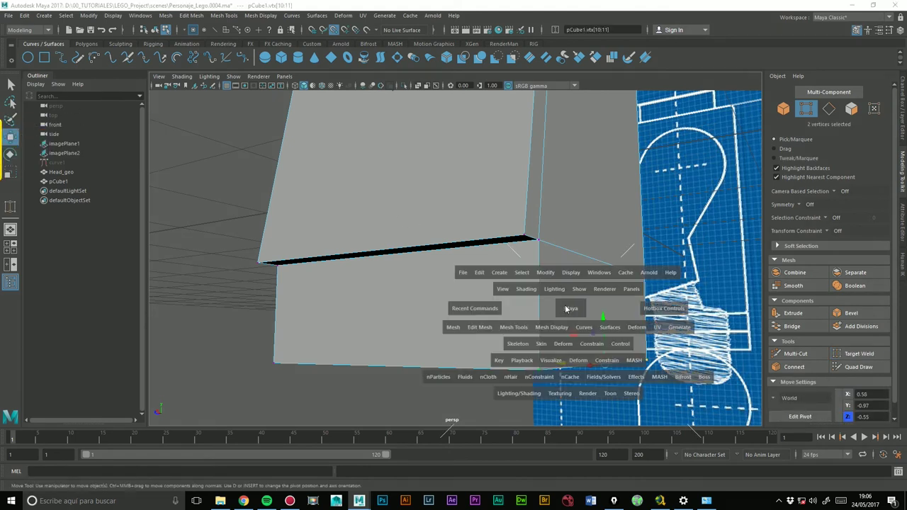
left_click(608, 310)
middle_click_drag(602, 283, 465, 259, "alt")
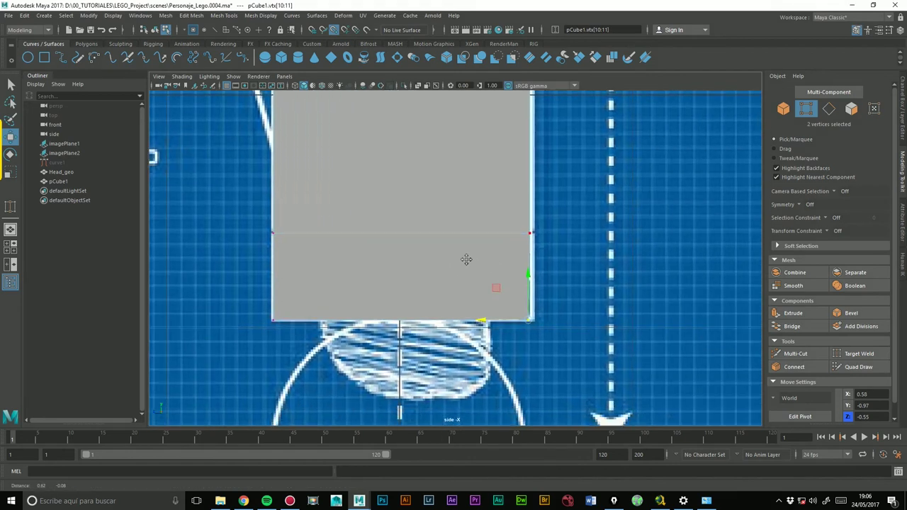
right_click_drag(466, 260, 615, 260, "alt")
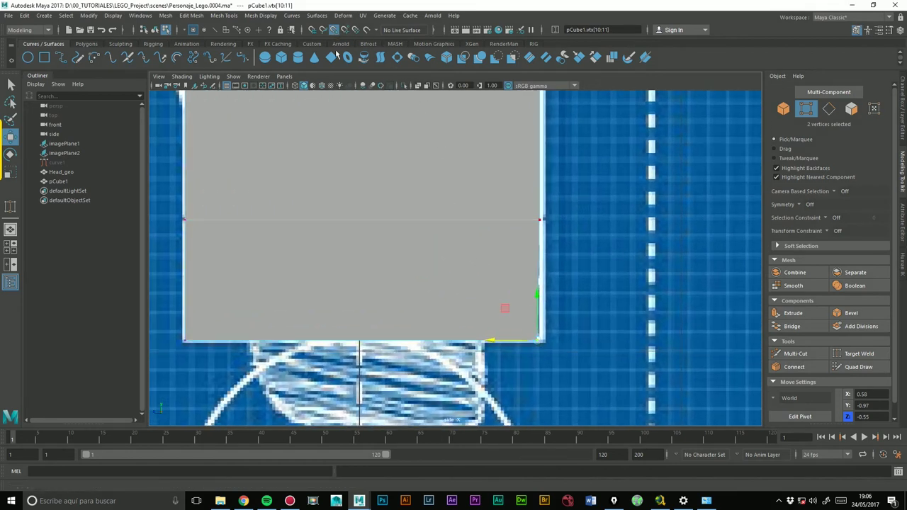
left_click(490, 338)
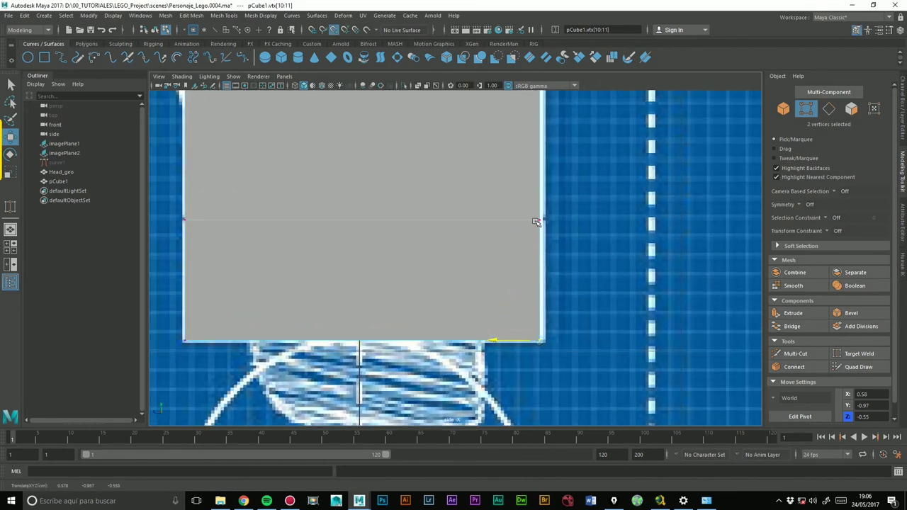
key("space")
mouse_move(533, 223)
left_mouse_down()
mouse_move(524, 199)
mouse_move(666, 255)
mouse_move(494, 242)
mouse_move(550, 225)
left_mouse_up()
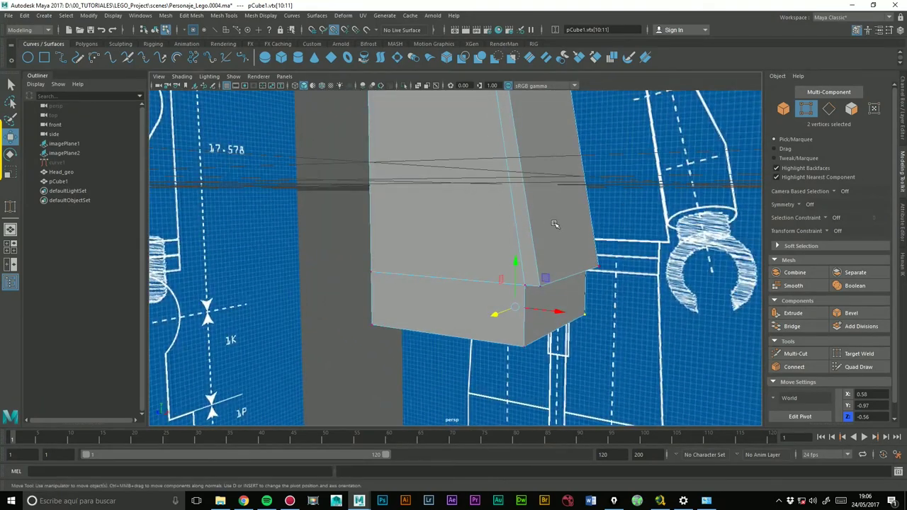
right_click_drag(550, 234, 591, 216)
mouse_move(591, 216)
left_mouse_down("alt")
mouse_move(628, 212)
mouse_move(395, 252)
left_mouse_up("alt")
mouse_move(539, 211)
left_mouse_down("alt")
mouse_move(431, 226)
mouse_move(493, 253)
mouse_move(421, 231)
mouse_move(480, 226)
left_mouse_up("alt")
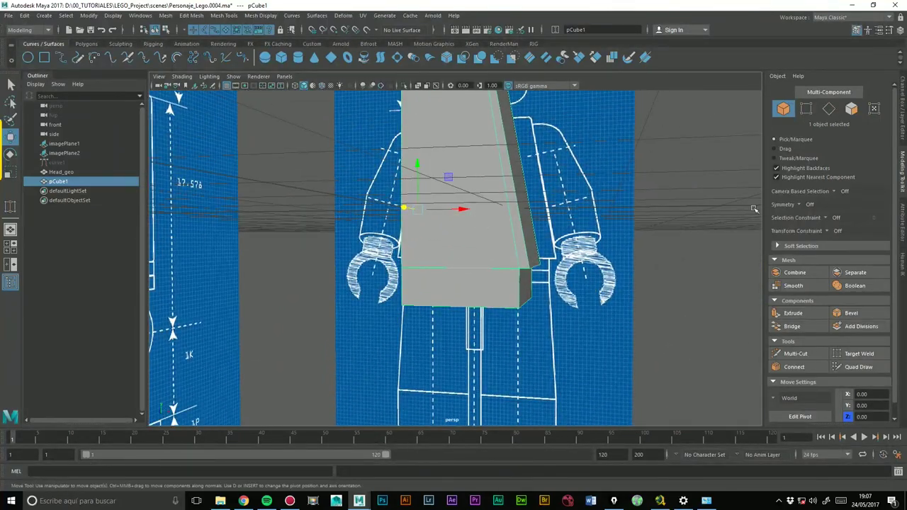
Review the torso's INPUTS list, then delete its history with Edit > Delete by Type > History
left_click(900, 223)
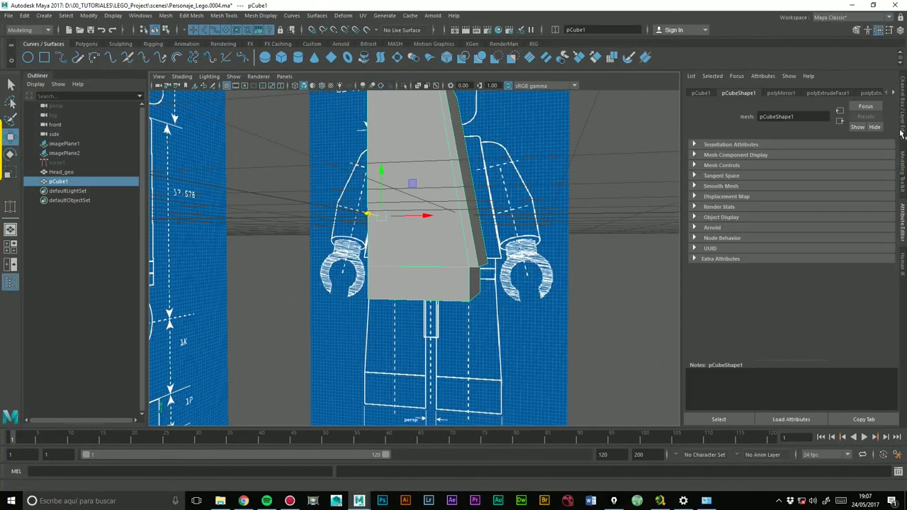
left_click(900, 133)
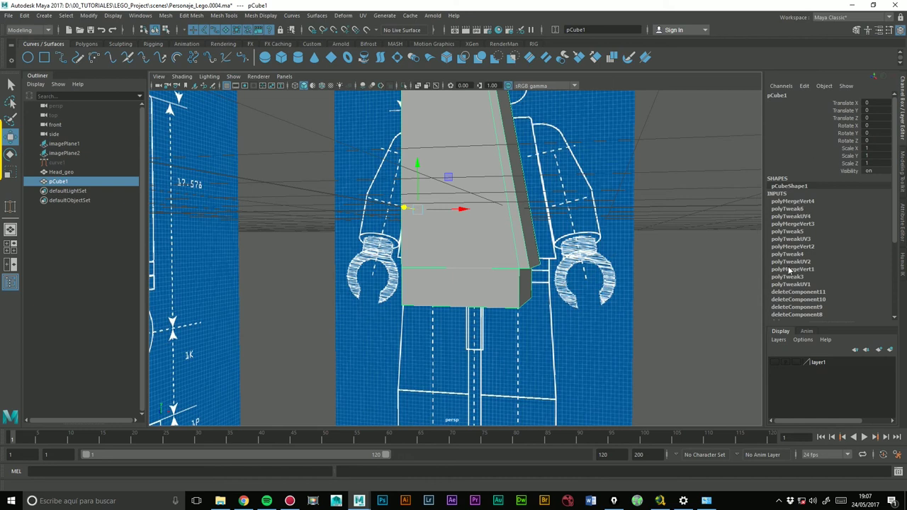
scroll(895, 226, "down", 2)
scroll(891, 248, "down", 2)
scroll(887, 273, "down", 1)
scroll(829, 244, "up", 2)
scroll(775, 208, "up", 1)
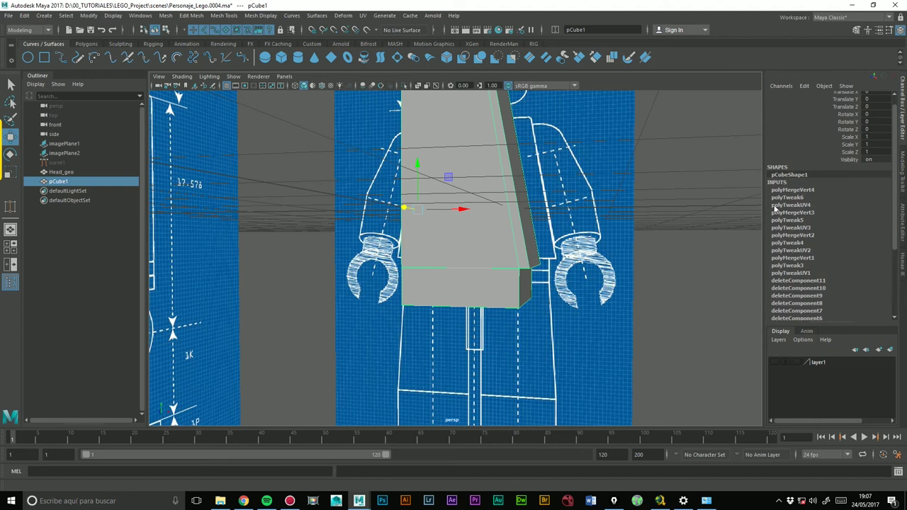
left_click(24, 15)
mouse_move(52, 127)
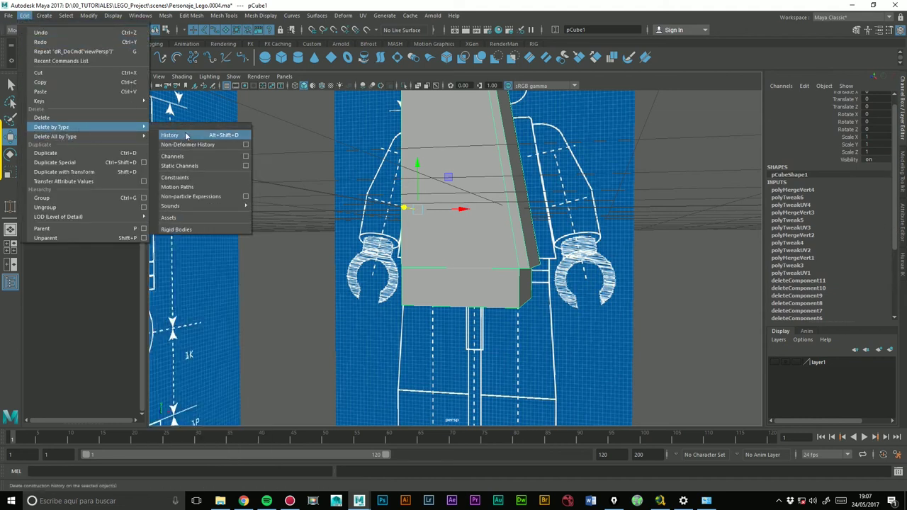
left_click(184, 137)
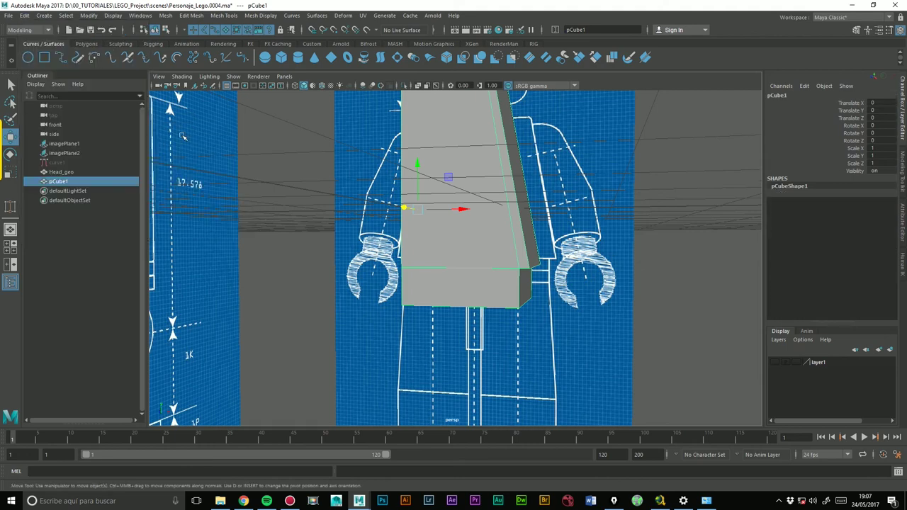
left_click_drag(388, 225, 546, 340, "alt")
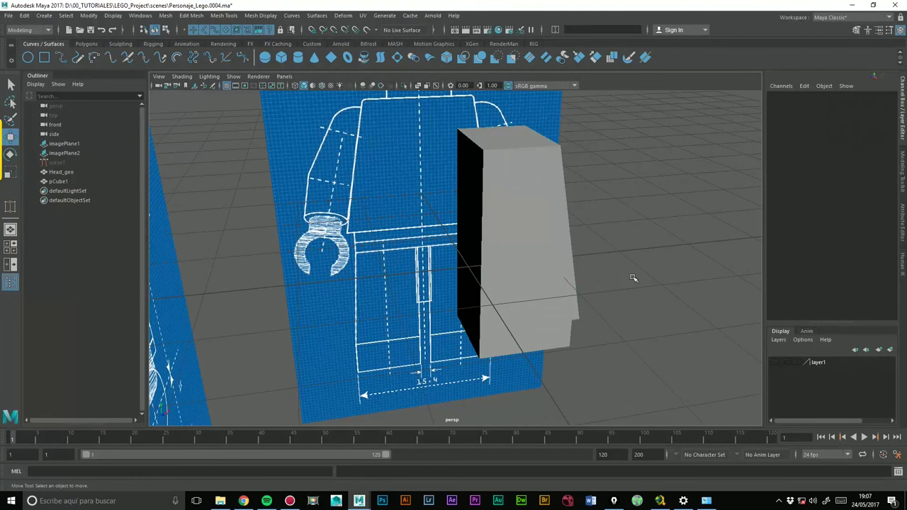
Mirror the half torso across X into a full block with Mesh > Mirror
left_click(145, 19)
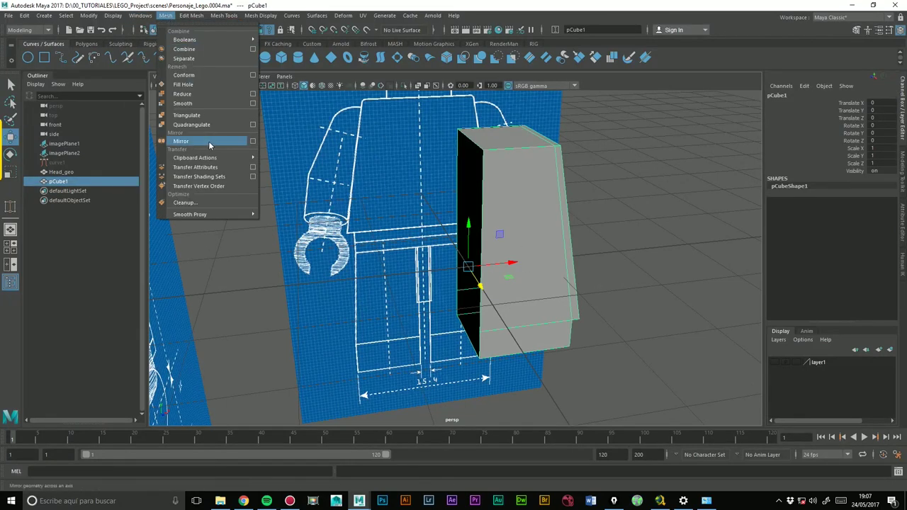
left_click(209, 143)
left_click_drag(577, 216, 560, 245, "alt")
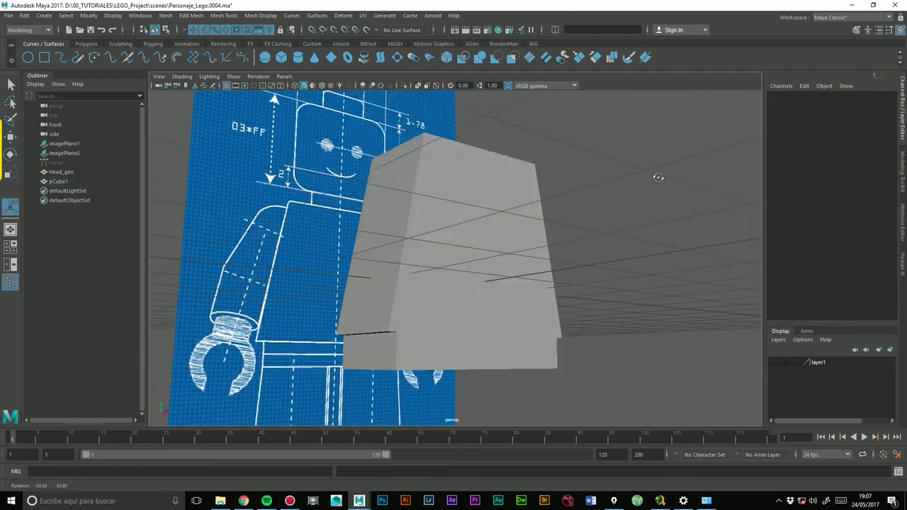
Preview the mirrored torso smoothed, revert to hard edges, and reselect it in the Modeling Toolkit
key("3")
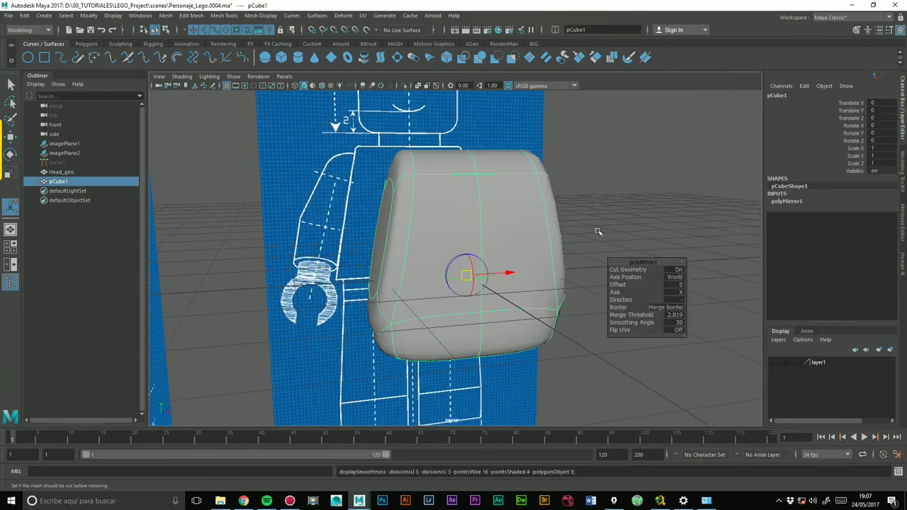
left_click(602, 216)
left_click(543, 226)
key("1")
left_click(633, 202)
mouse_move(633, 202)
left_mouse_down("alt")
mouse_move(640, 215)
mouse_move(570, 287)
left_mouse_up("alt")
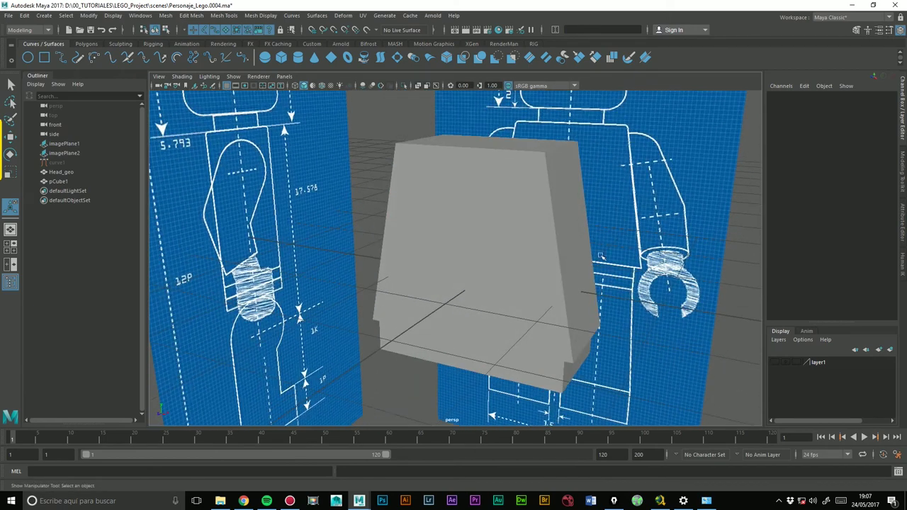
left_click(570, 286)
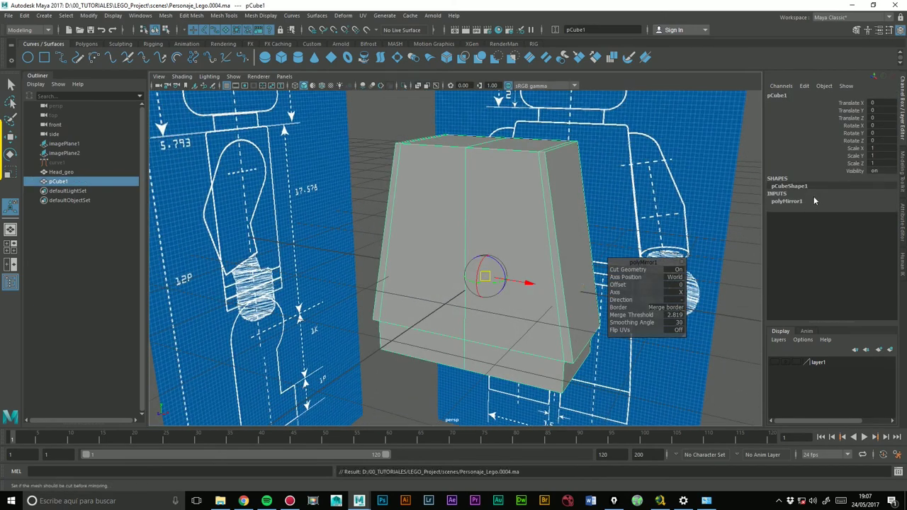
left_click(855, 31)
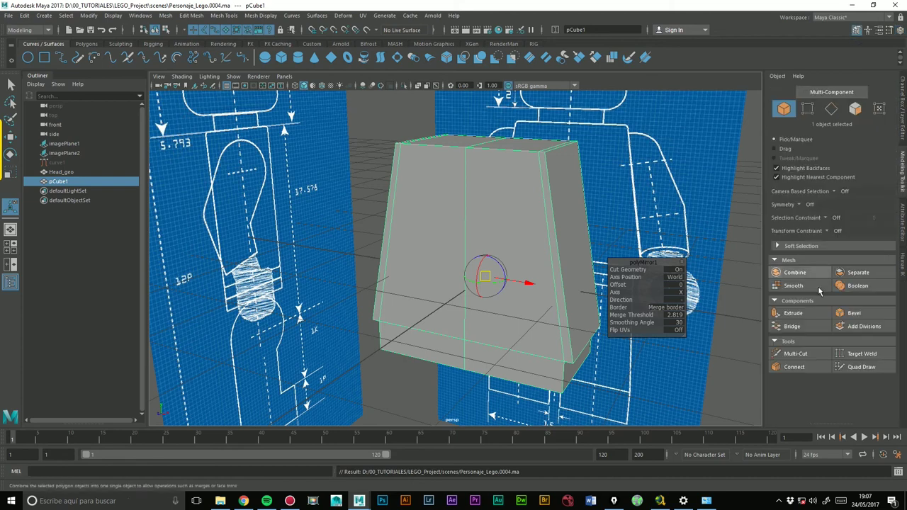
Bevel the torso's edges and narrow the bevel width, checking the rounded lower edge
left_click(842, 319)
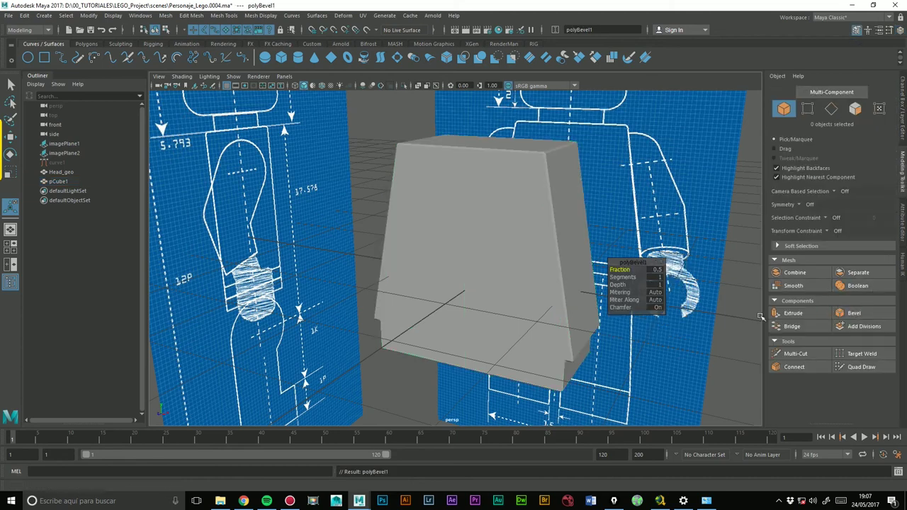
left_click_drag(637, 353, 607, 334, "alt")
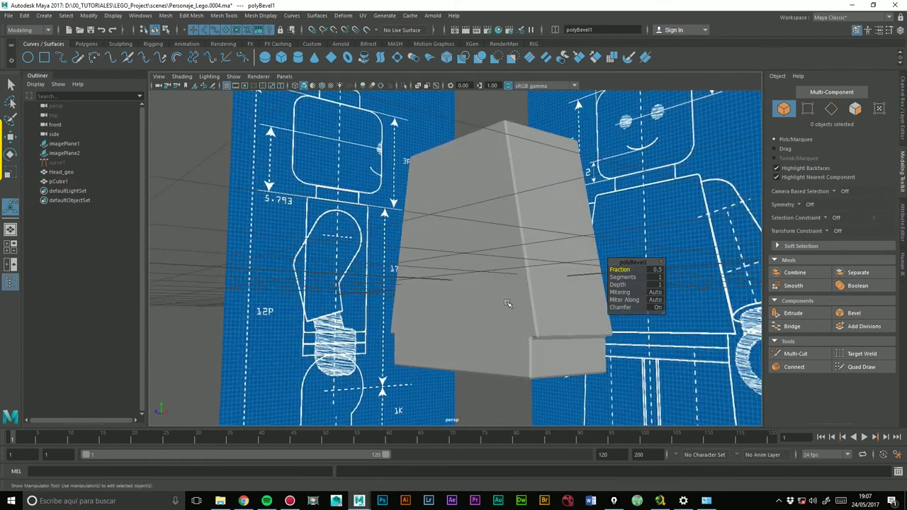
left_click_drag(507, 303, 425, 212, "alt")
scroll(562, 192, "up", 4)
left_click_drag(496, 187, 444, 212, "alt")
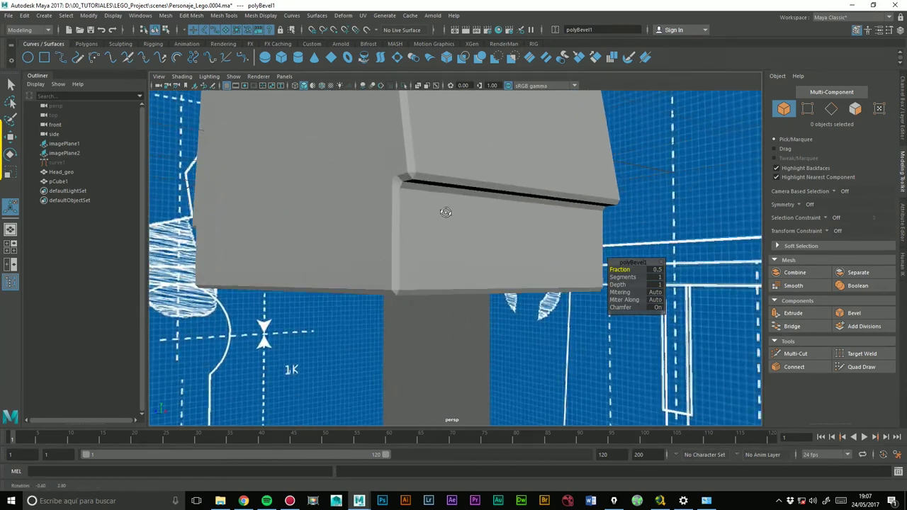
mouse_move(619, 270)
left_mouse_down()
mouse_move(602, 270)
mouse_move(637, 277)
left_mouse_up()
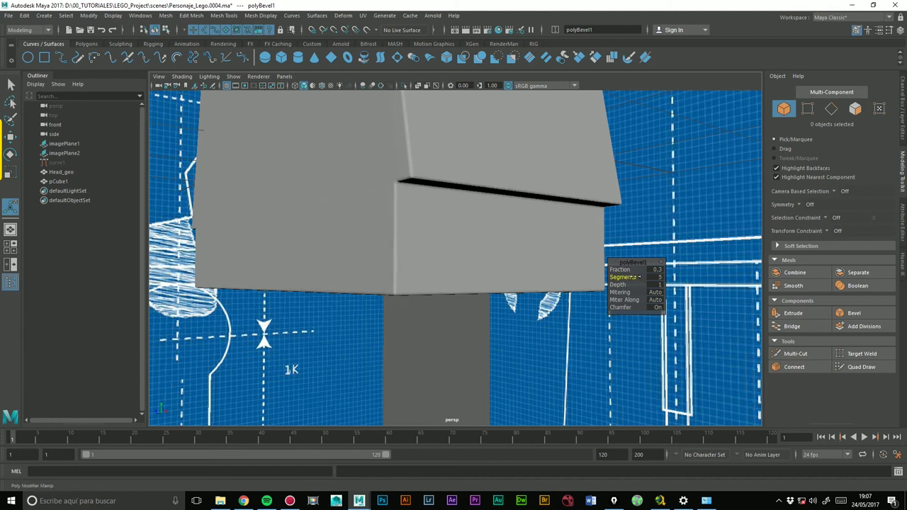
mouse_move(607, 277)
left_mouse_down("alt")
mouse_move(464, 283)
mouse_move(527, 251)
mouse_move(314, 314)
mouse_move(435, 269)
mouse_move(506, 269)
mouse_move(522, 227)
mouse_move(454, 248)
left_mouse_up("alt")
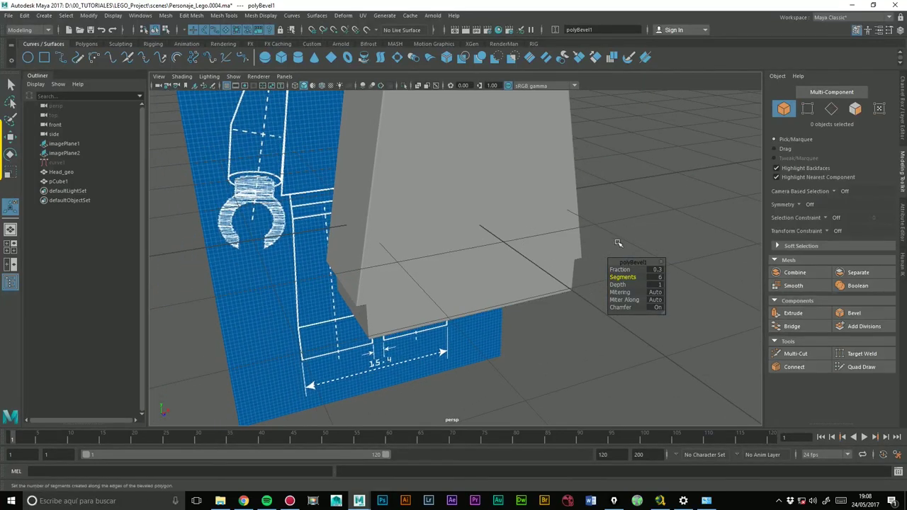
left_click_drag(626, 270, 560, 253, "alt")
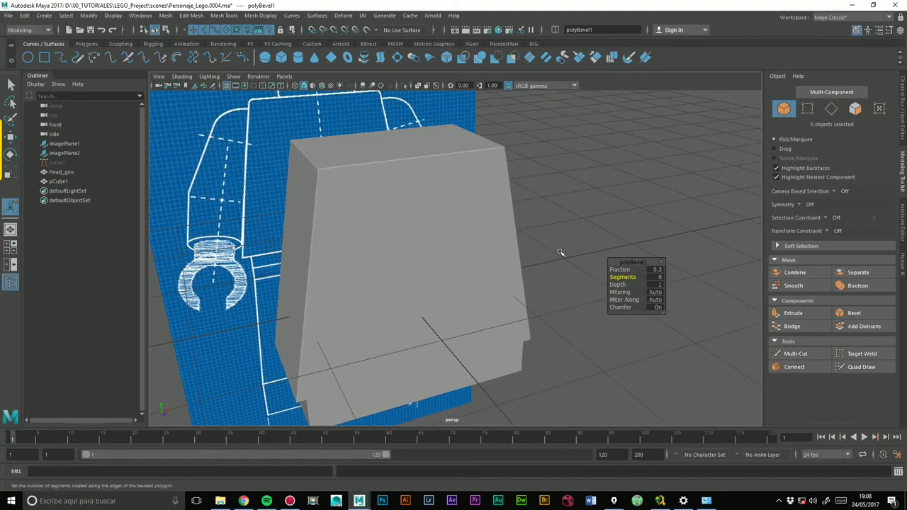
Set the polyBevel1 Fraction to 0.5 with 6 segments, then reselect the torso
left_click(656, 270)
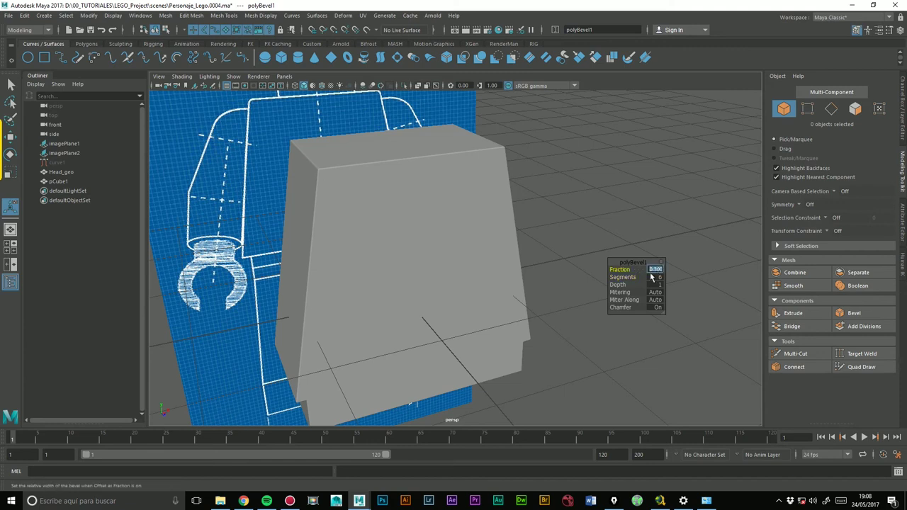
type("0.4")
key("Return")
right_click_drag(350, 202, 427, 186, "alt")
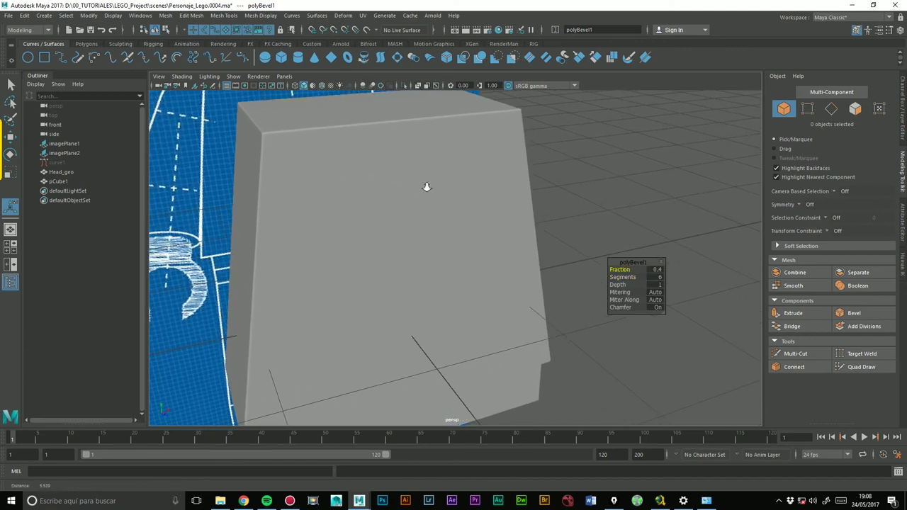
left_click(657, 270)
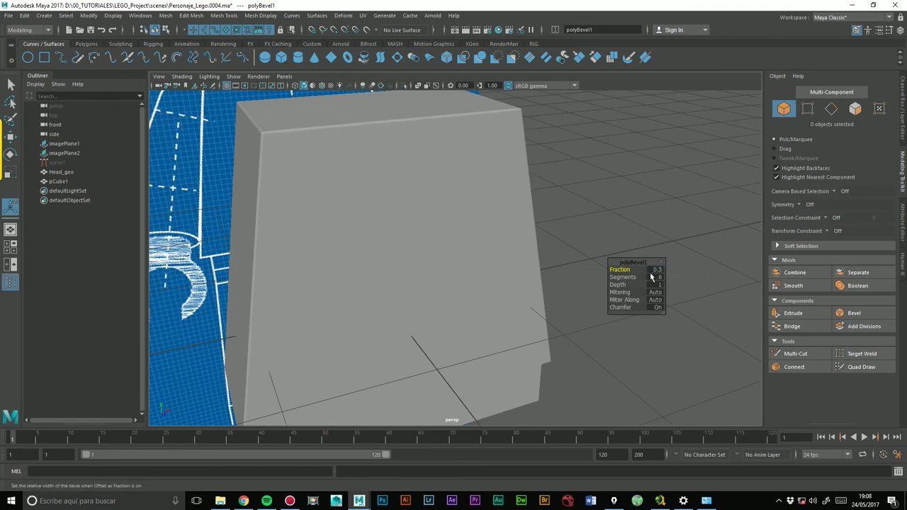
mouse_move(607, 203)
left_mouse_down("alt")
mouse_move(550, 262)
mouse_move(448, 263)
mouse_move(604, 258)
left_mouse_up("alt")
mouse_move(651, 240)
left_mouse_down("alt")
mouse_move(546, 243)
mouse_move(599, 250)
mouse_move(623, 242)
left_mouse_up("alt")
left_click(426, 272)
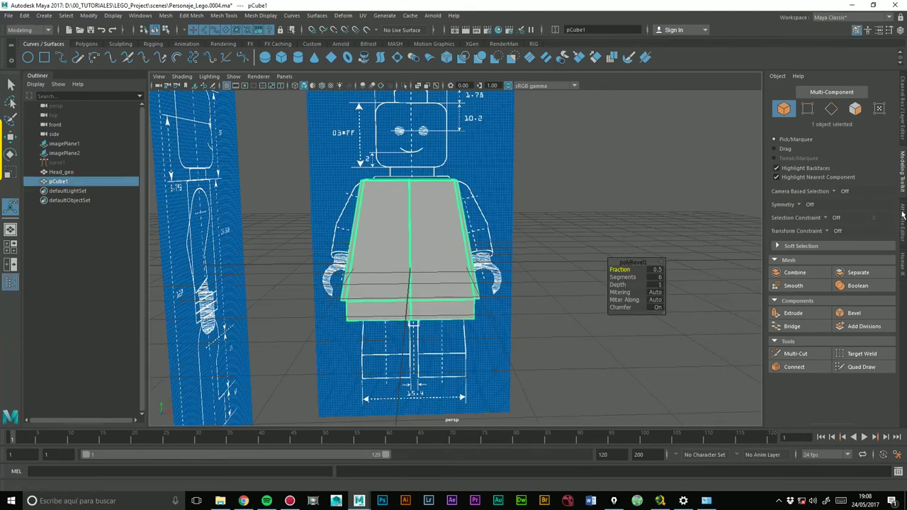
left_click(901, 211)
left_click(902, 261)
Show the torso's input history and orbit around the bevelled torso and blueprint
left_click(900, 125)
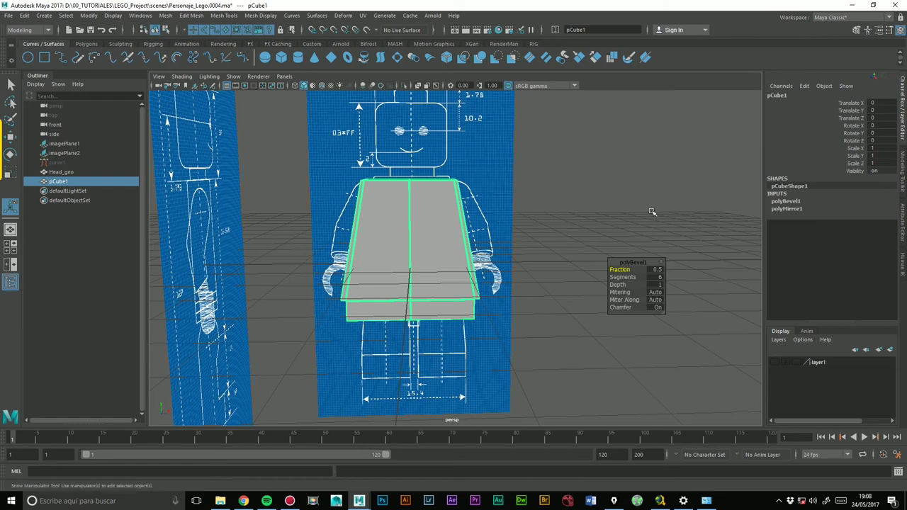
left_click(704, 189)
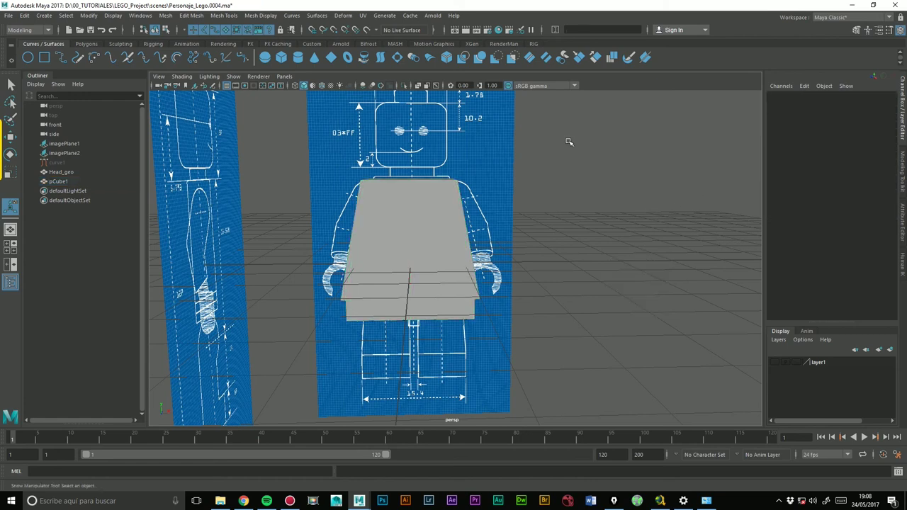
left_click_drag(457, 294, 405, 237, "alt")
right_click_drag(404, 236, 761, 171, "alt")
mouse_move(761, 171)
left_mouse_down("alt")
mouse_move(461, 269)
mouse_move(516, 269)
mouse_move(478, 288)
left_mouse_up("alt")
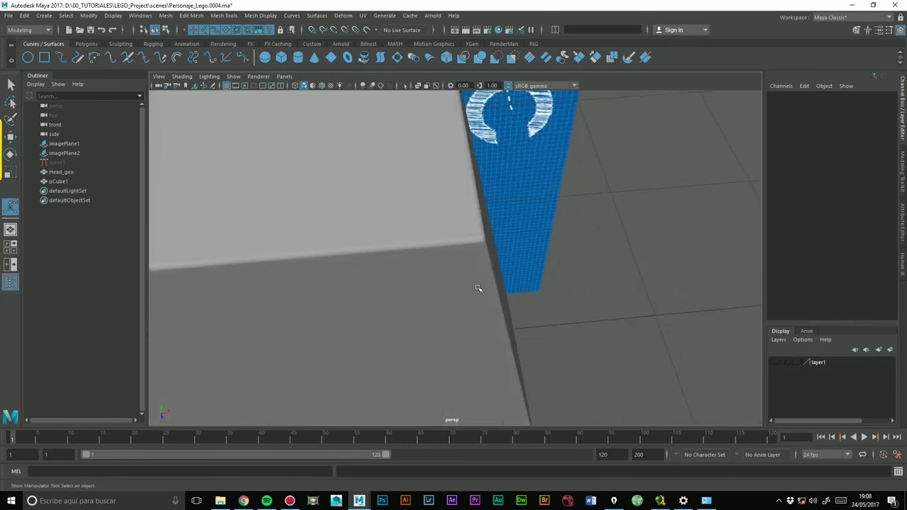
left_click(479, 288)
left_click(581, 242)
mouse_move(632, 198)
left_mouse_down("alt")
mouse_move(490, 246)
mouse_move(567, 248)
mouse_move(550, 227)
mouse_move(531, 237)
mouse_move(446, 238)
mouse_move(535, 229)
left_mouse_up("alt")
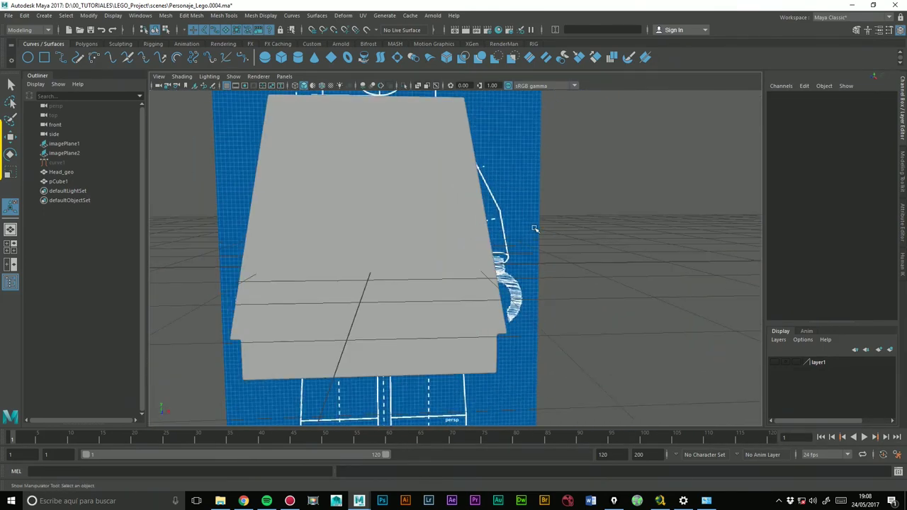
mouse_move(652, 230)
left_mouse_down("alt")
mouse_move(603, 239)
mouse_move(600, 269)
left_mouse_up("alt")
Switch to the front view, frame the head and torso, and select the torso
key("space")
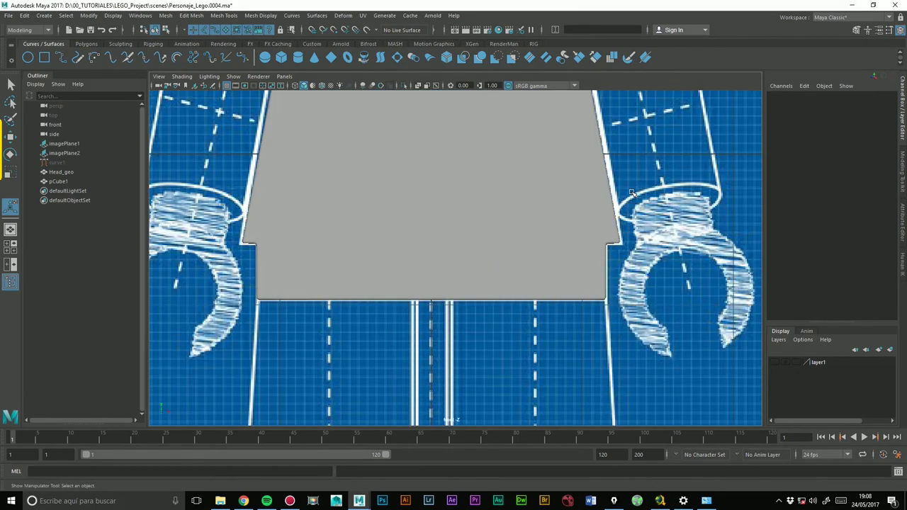
scroll(415, 218, "down", 5)
scroll(415, 218, "up", 5)
middle_click_drag(496, 107, 496, 204, "alt")
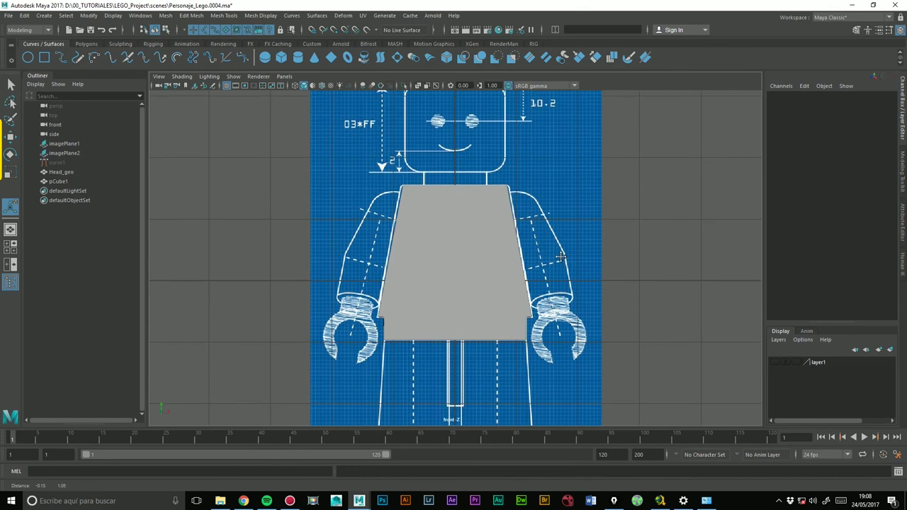
scroll(496, 204, "up", 5)
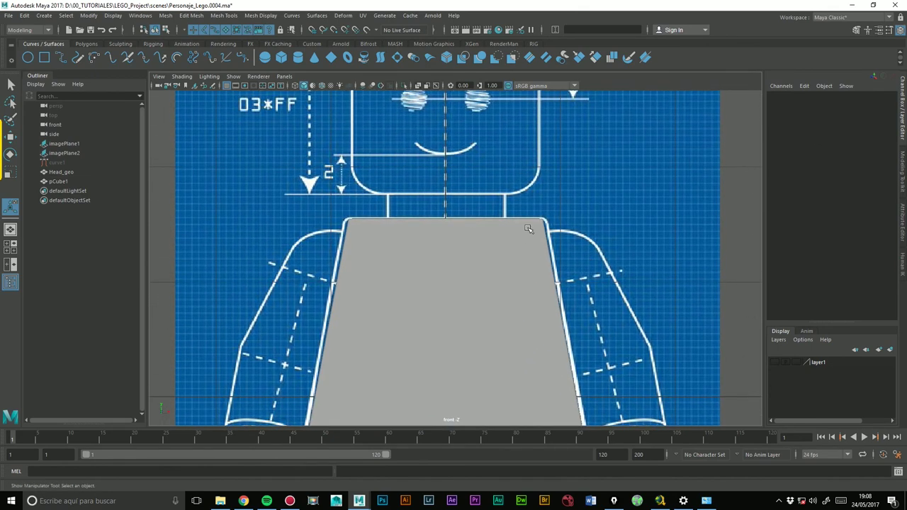
scroll(728, 189, "up", 2)
scroll(728, 189, "up", 1)
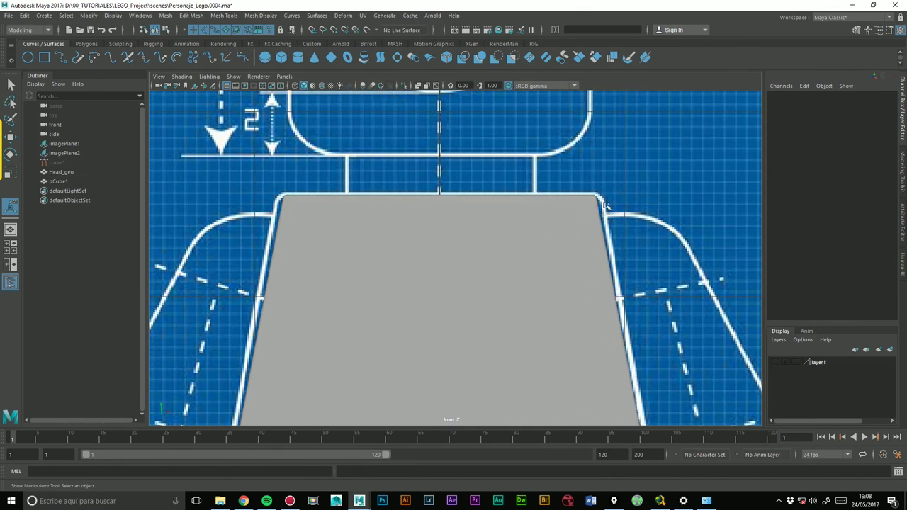
scroll(595, 202, "down", 1)
scroll(583, 197, "down", 2)
scroll(570, 192, "down", 1)
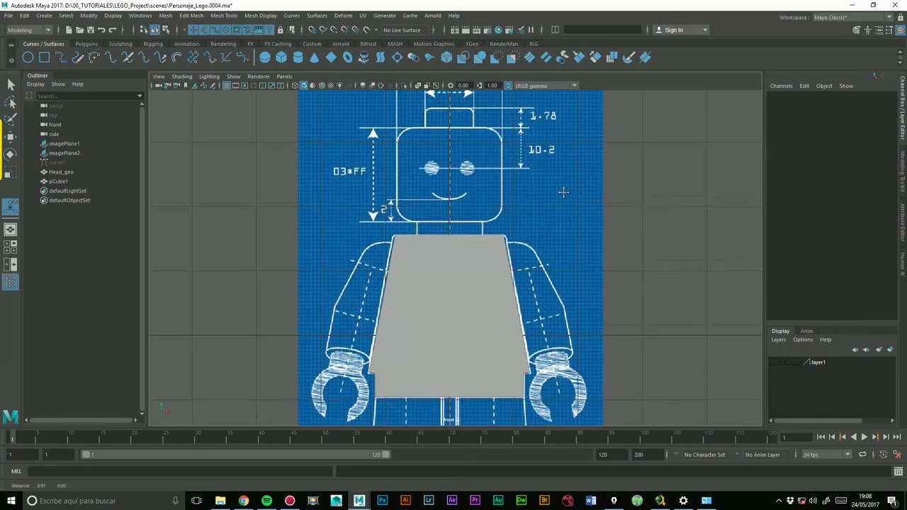
scroll(358, 393, "up", 3)
scroll(614, 197, "down", 1)
scroll(614, 198, "down", 1)
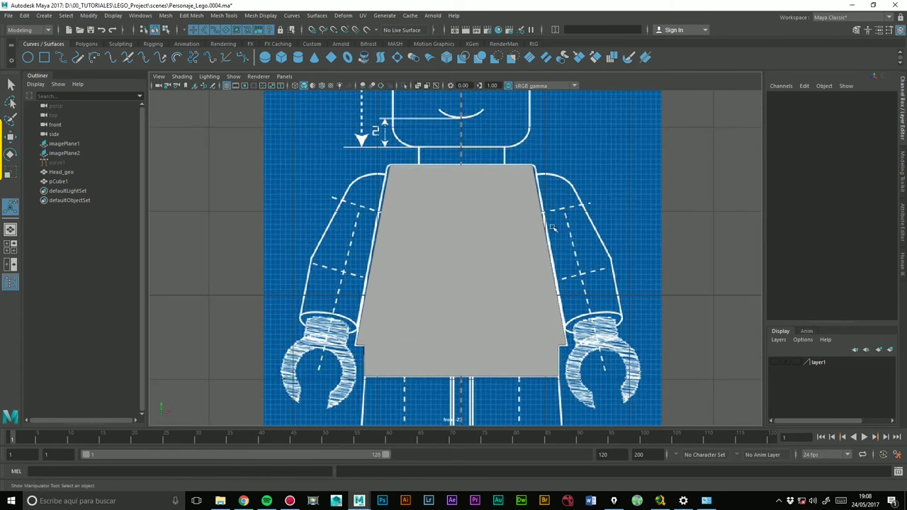
left_click(513, 257)
Delete the polyBevel1 node from the torso's history and turn off smooth preview
left_click(792, 202)
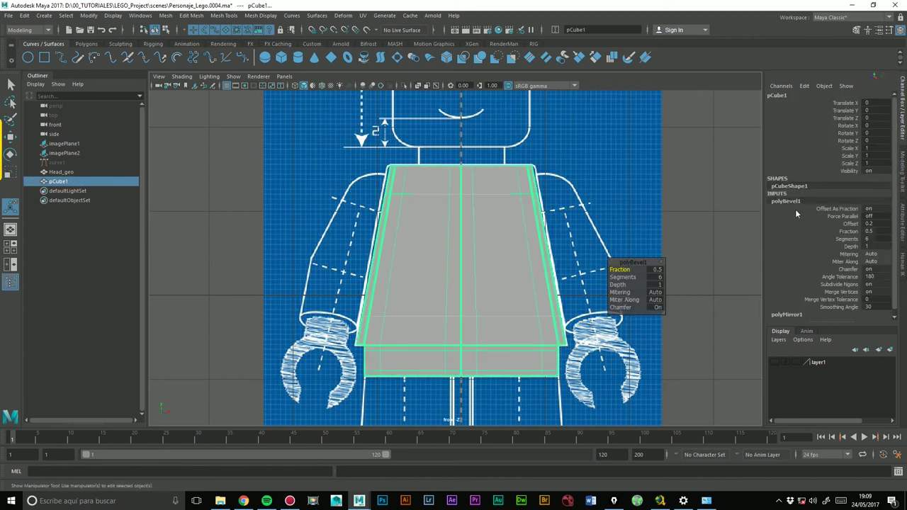
right_click(791, 200)
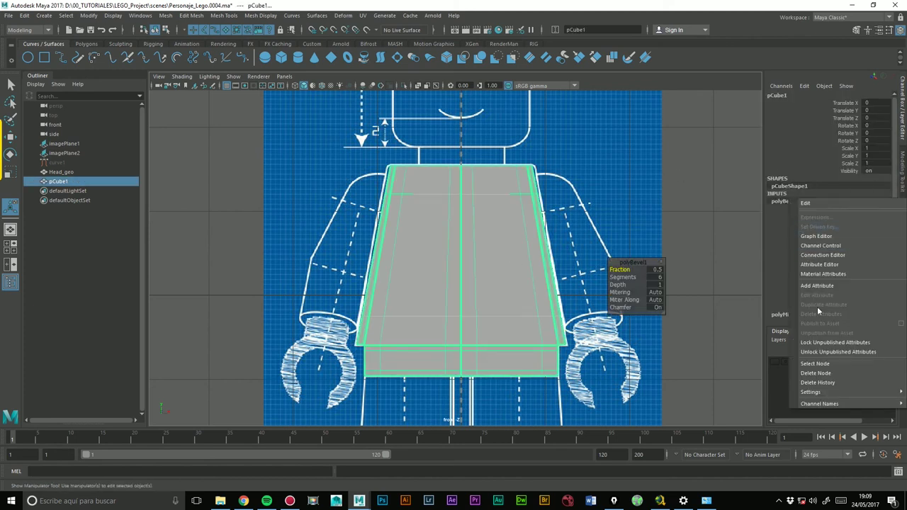
left_click(818, 372)
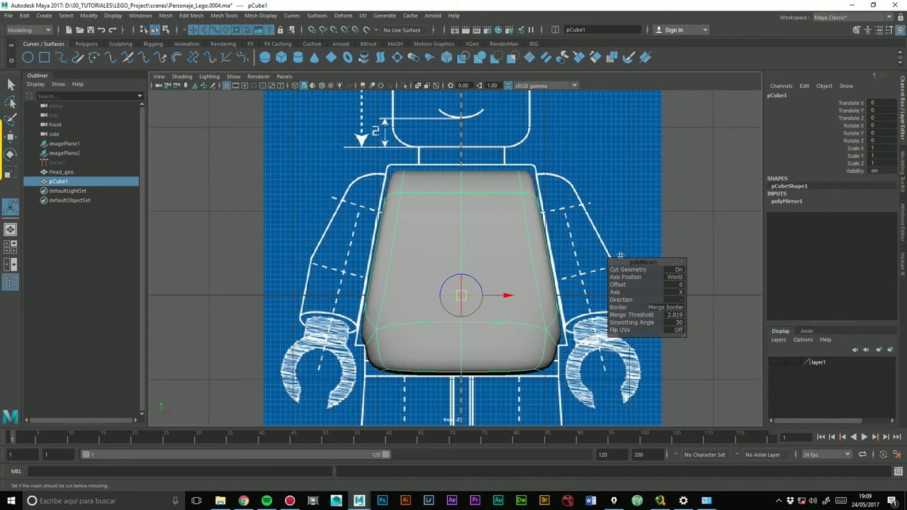
key("1")
mouse_move(444, 203)
right_mouse_down("alt")
mouse_move(550, 162)
mouse_move(512, 267)
mouse_move(595, 208)
right_mouse_up("alt")
middle_click_drag(595, 208, 430, 221, "alt")
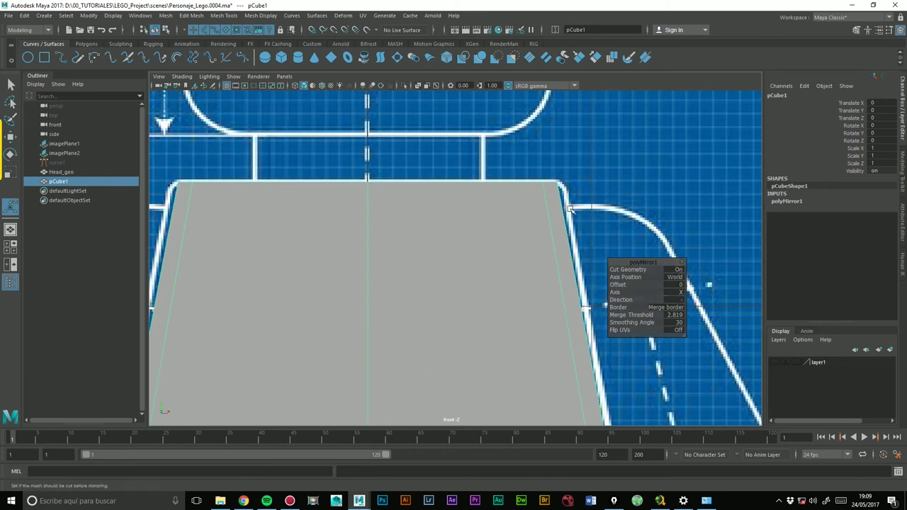
With Multi-Cut, undo two test loops and insert an edge loop just below the torso's top edge
left_click(855, 30)
left_click(795, 354)
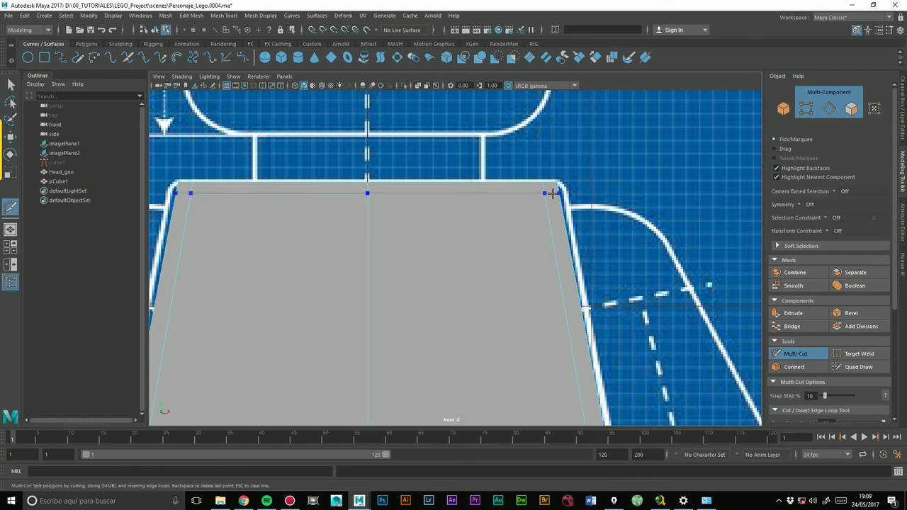
left_click(551, 193, "ctrl")
key("ctrl+z")
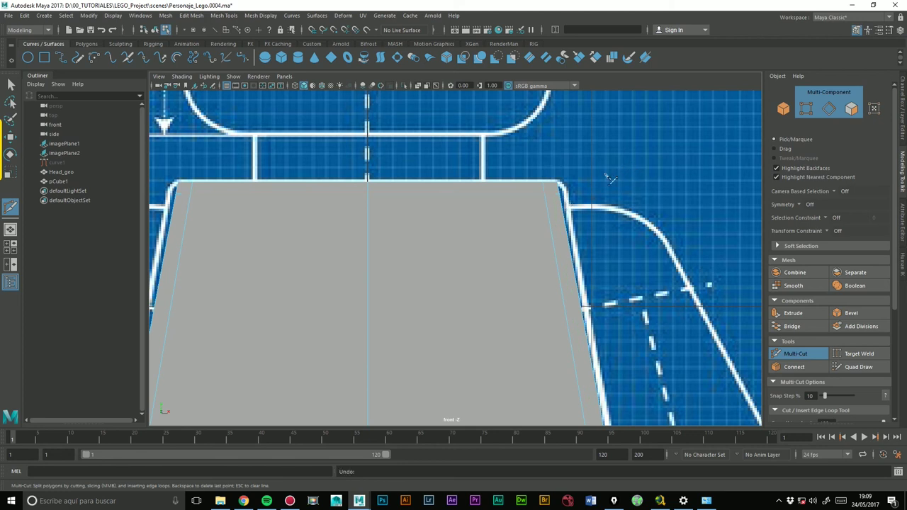
middle_click(549, 189, "ctrl")
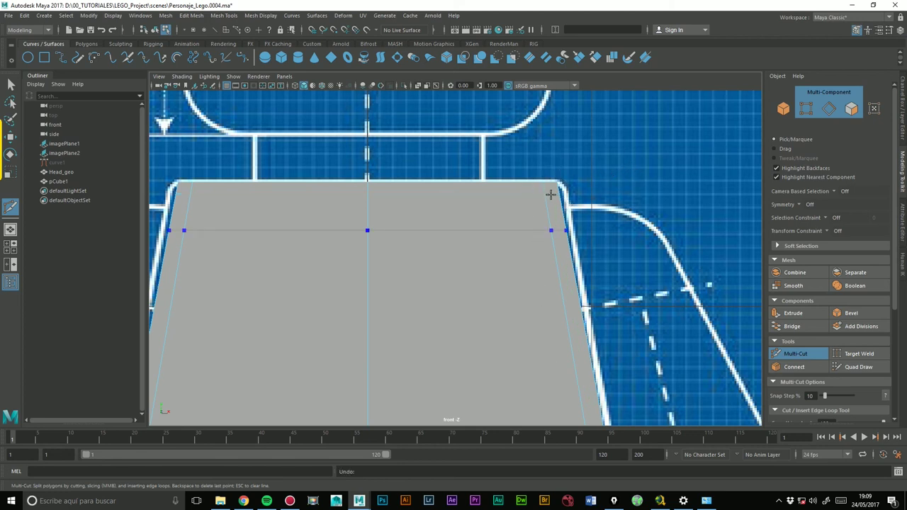
key("ctrl+z")
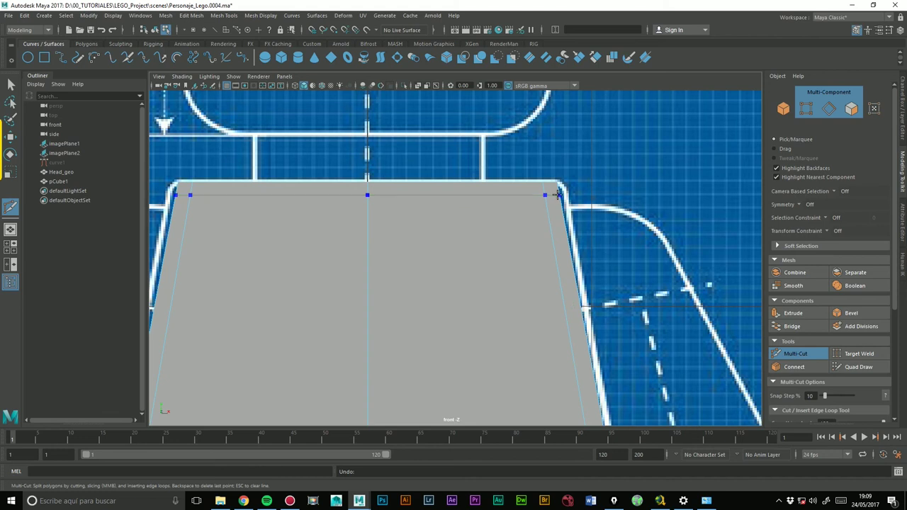
left_click(556, 193, "ctrl")
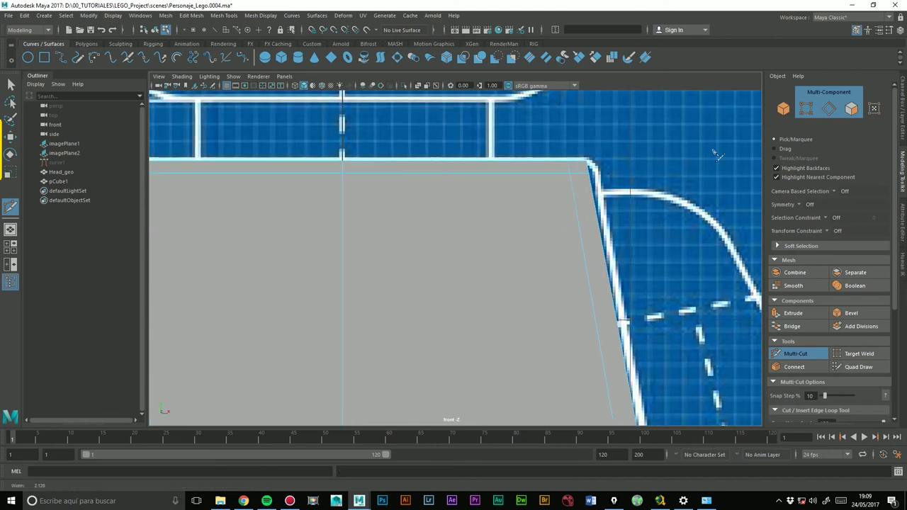
right_click_drag(499, 177, 218, 136, "alt")
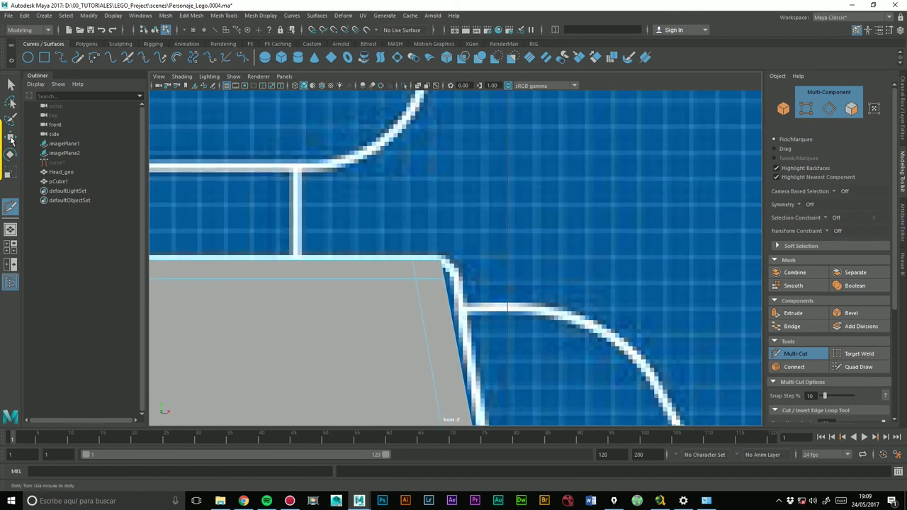
Select the torso and set Modeling Toolkit symmetry to Object X
left_click(11, 139)
left_click(358, 303)
right_click_drag(358, 229, 401, 243)
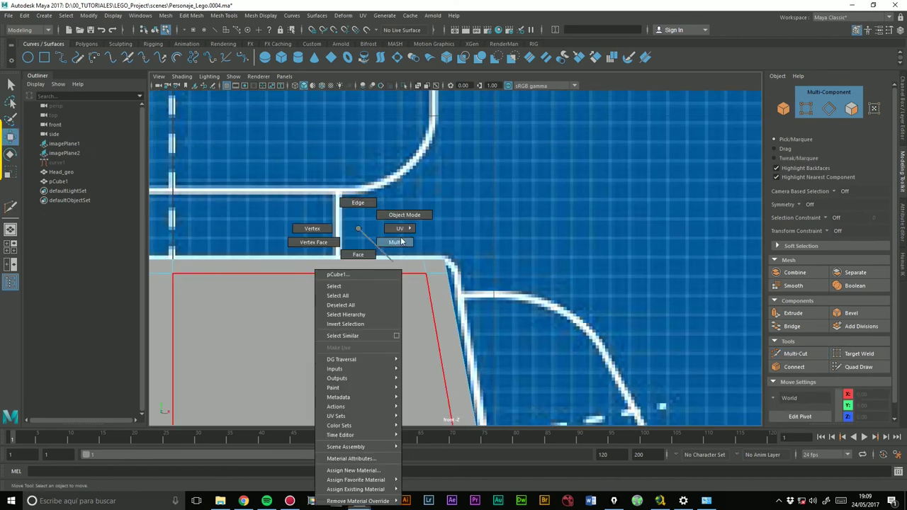
scroll(425, 212, "down", 8)
scroll(471, 241, "up", 8)
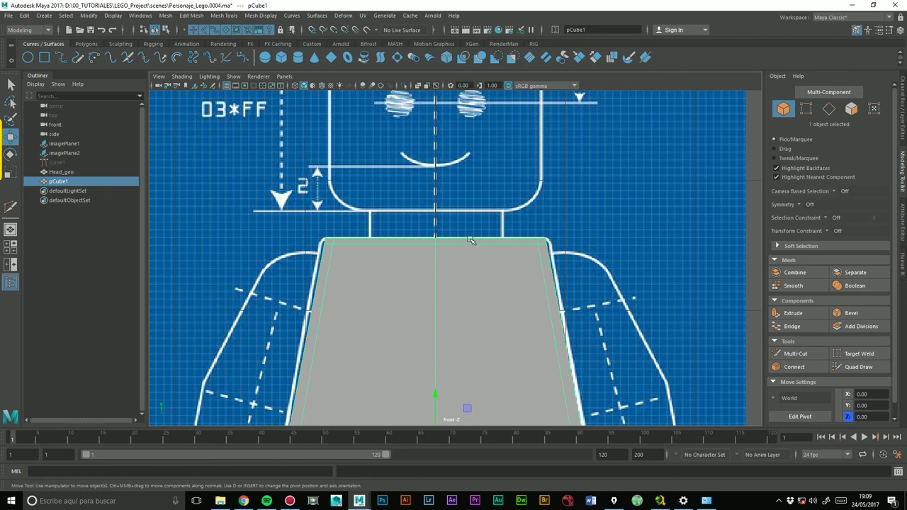
left_click(799, 204)
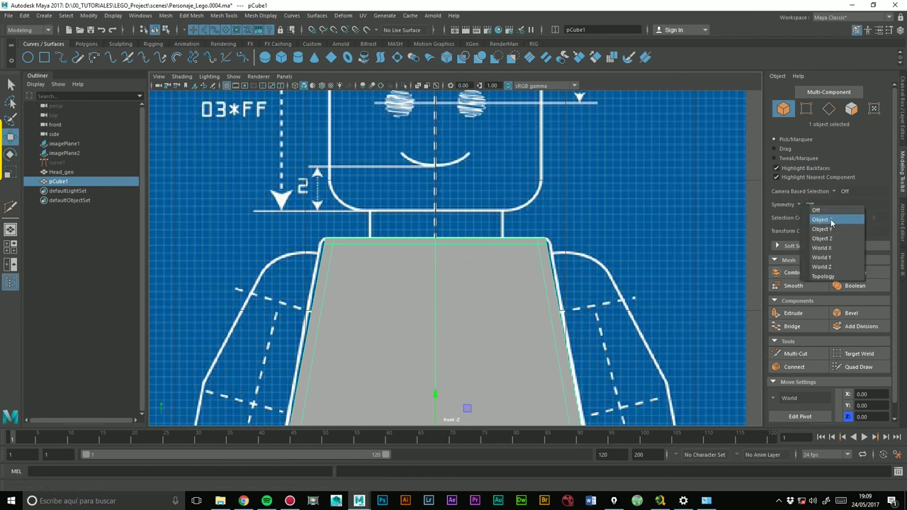
left_click(831, 221)
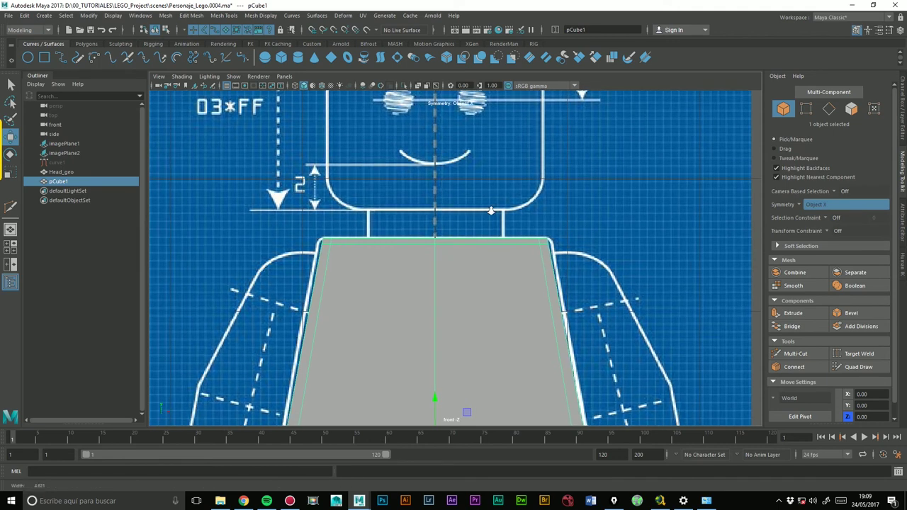
scroll(491, 211, "up", 3)
In wireframe, move the torso's top corner vertices onto the blueprint's shoulder outline
right_click_drag(570, 258, 630, 199)
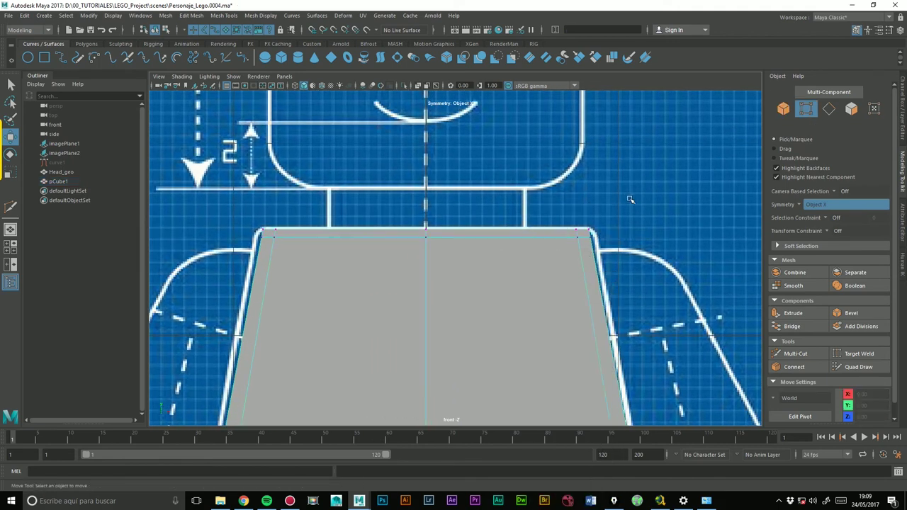
middle_click_drag(634, 203, 584, 202, "alt")
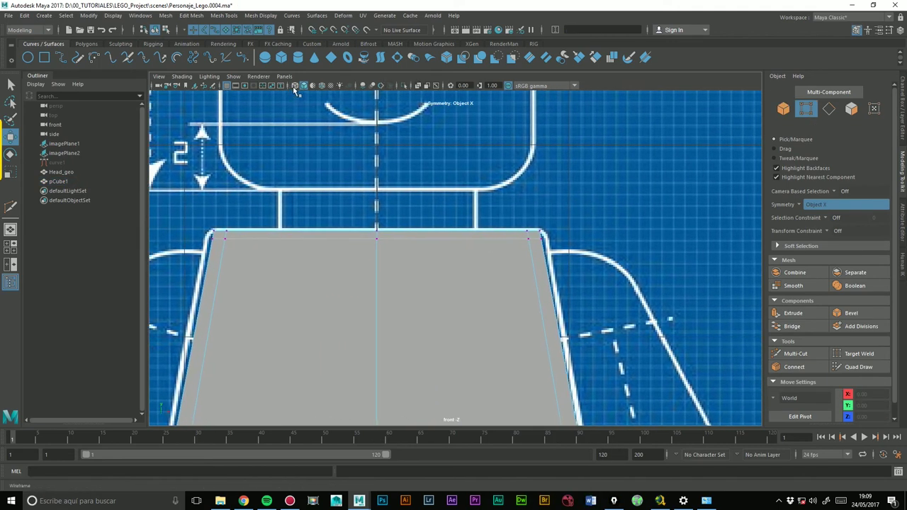
left_click(296, 88)
scroll(563, 228, "up", 3)
scroll(563, 229, "up", 1)
left_click(581, 227)
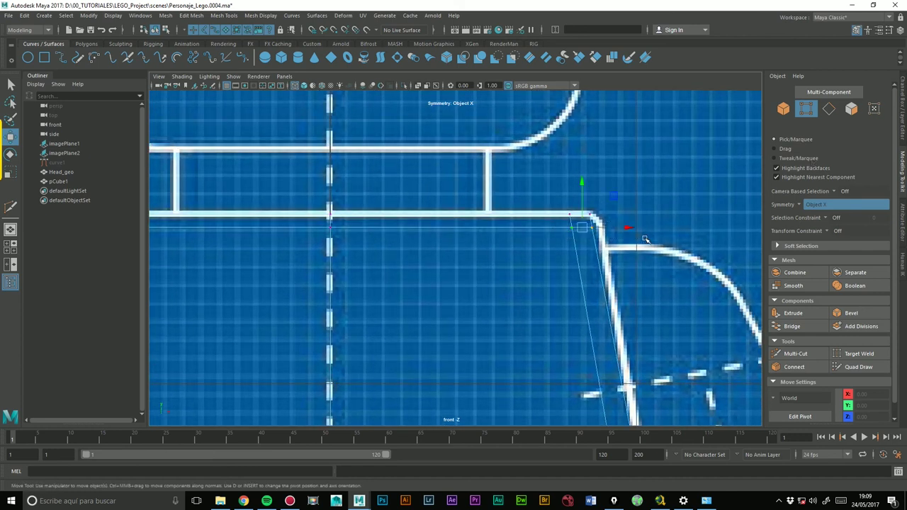
middle_click_drag(645, 239, 576, 270, "alt")
scroll(561, 237, "up", 2)
mouse_move(603, 257)
left_mouse_down()
mouse_move(583, 267)
mouse_move(599, 267)
left_mouse_up()
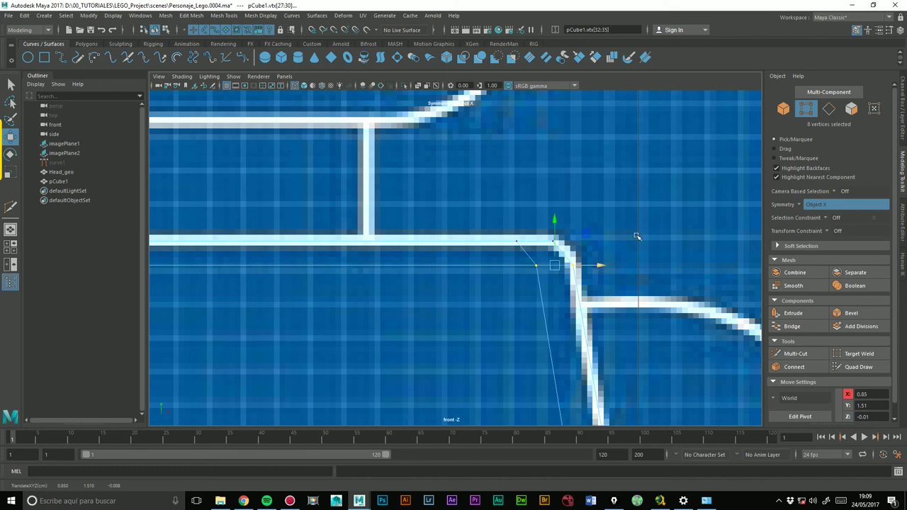
scroll(641, 235, "down", 5)
scroll(634, 230, "up", 1)
scroll(624, 223, "up", 2)
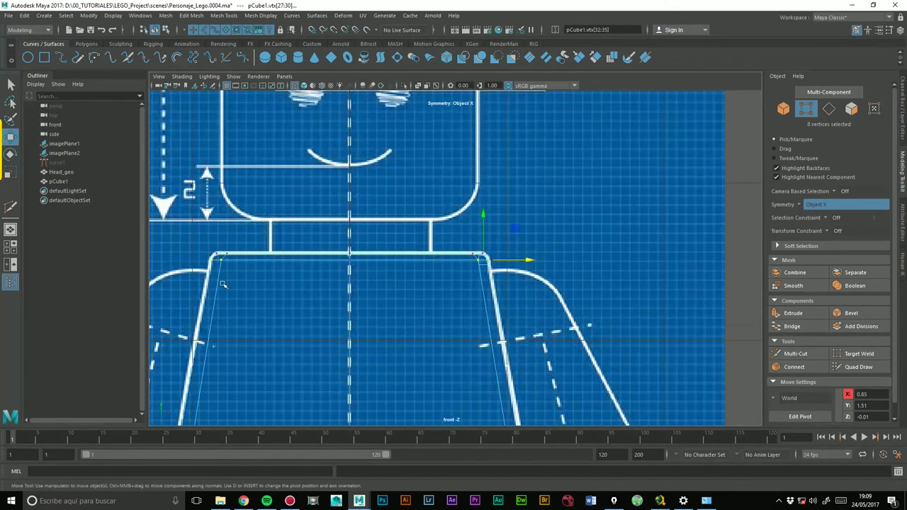
middle_click_drag(373, 368, 467, 241, "alt")
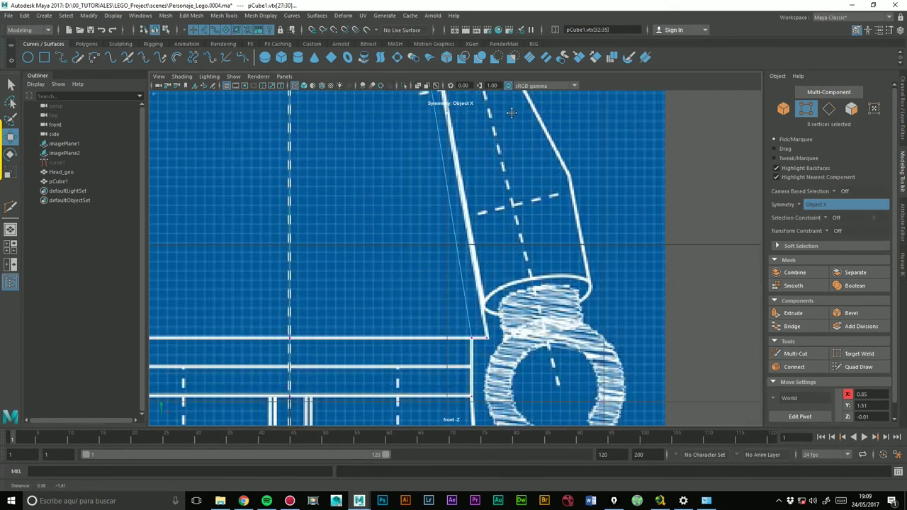
scroll(468, 241, "up", 3)
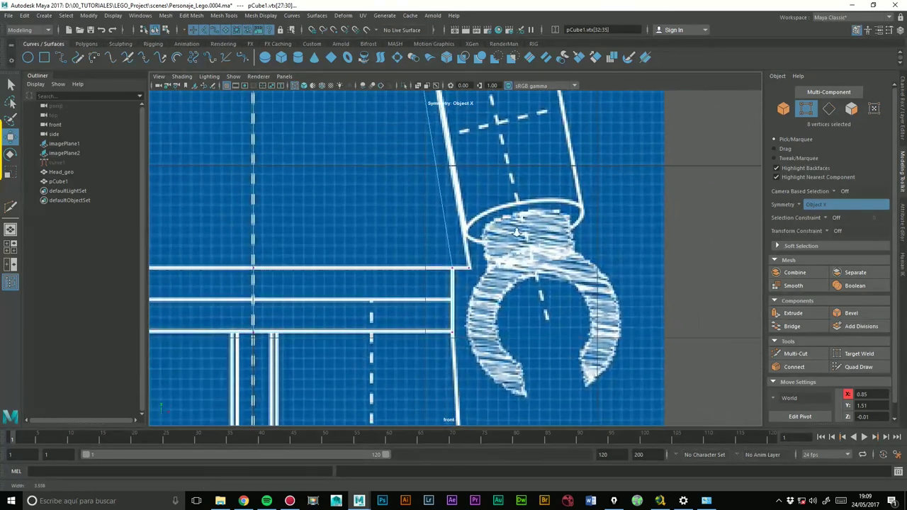
scroll(464, 261, "down", 3)
middle_click_drag(480, 268, 510, 327, "alt")
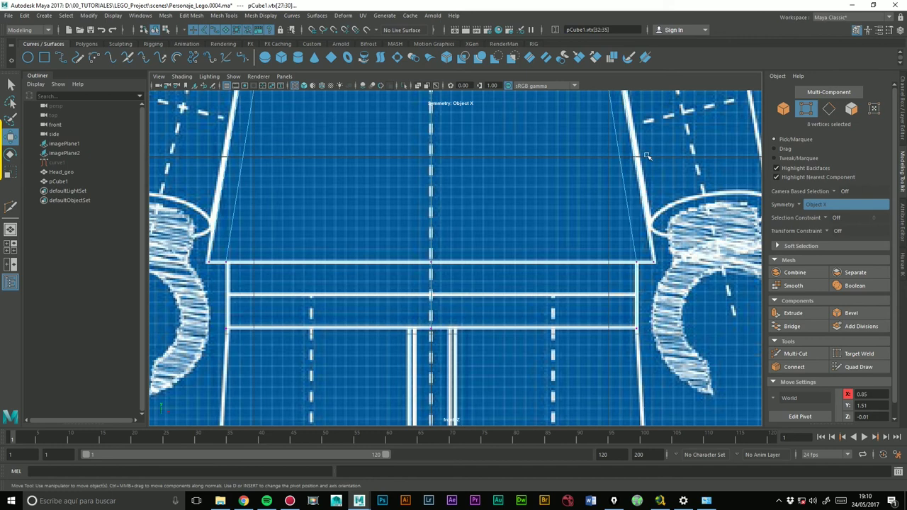
Switch to the perspective view with smooth shading and orbit closer to the torso
key("space")
left_click_drag(629, 162, 397, 113)
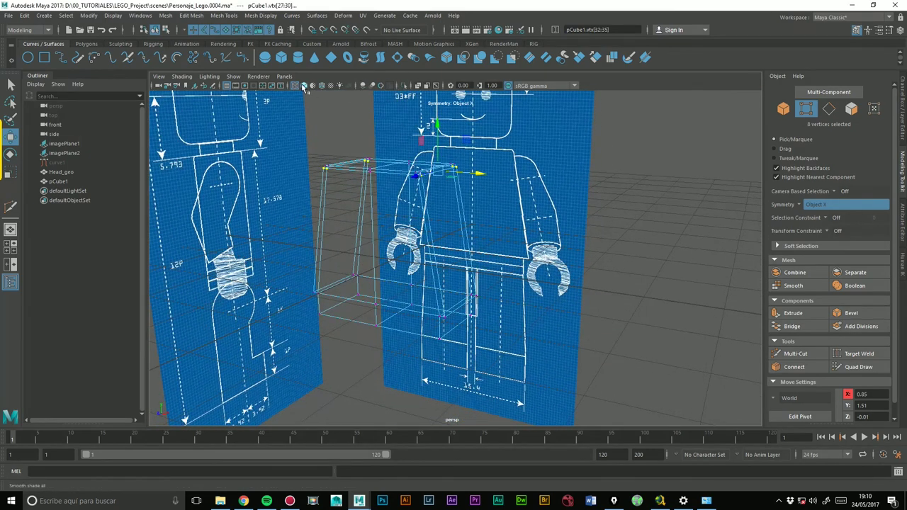
left_click(303, 86)
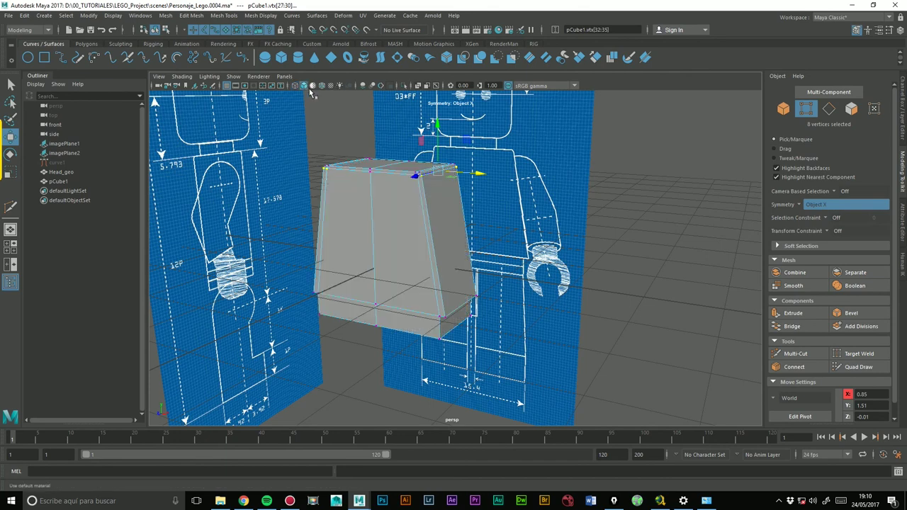
left_click_drag(309, 89, 455, 204, "alt")
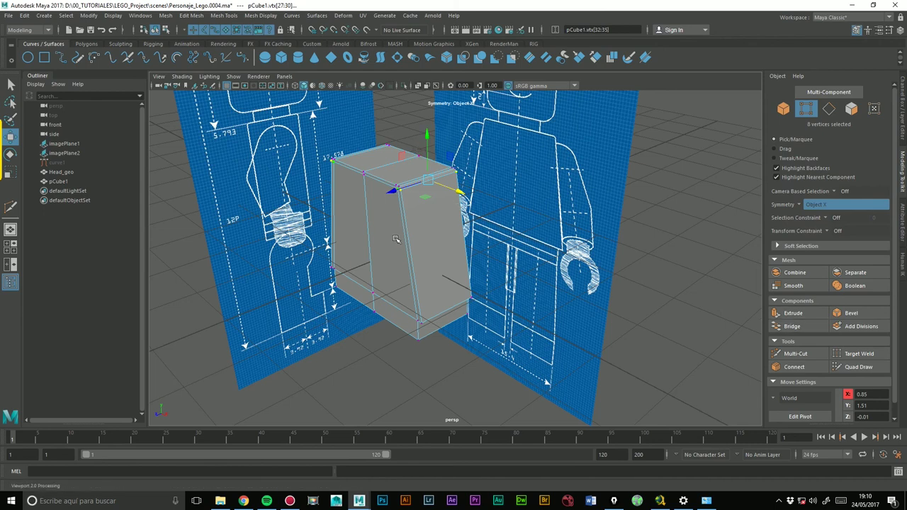
right_click_drag(400, 241, 532, 207, "alt")
left_click_drag(531, 207, 443, 249, "alt")
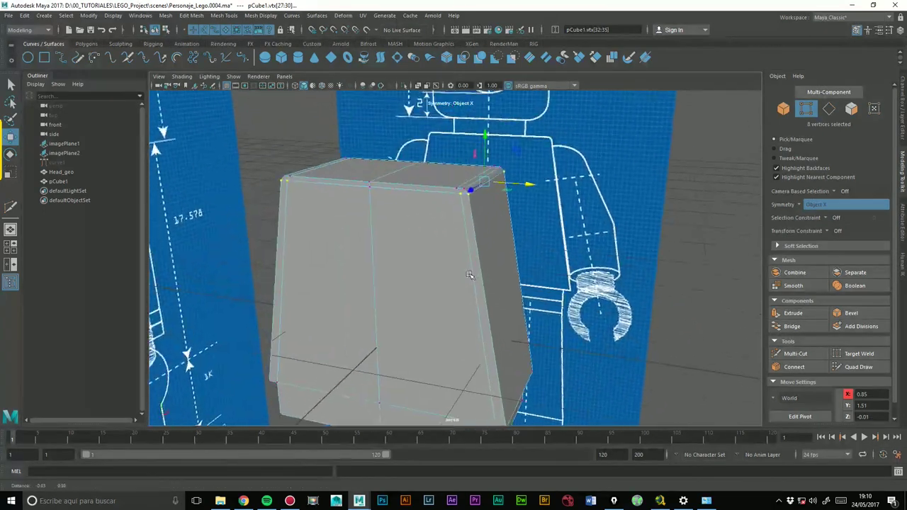
right_click_drag(443, 249, 484, 213)
Preview the torso smoothed with 3, restore hard edges with 1, and inspect its lower edge
left_click(451, 263)
key("3")
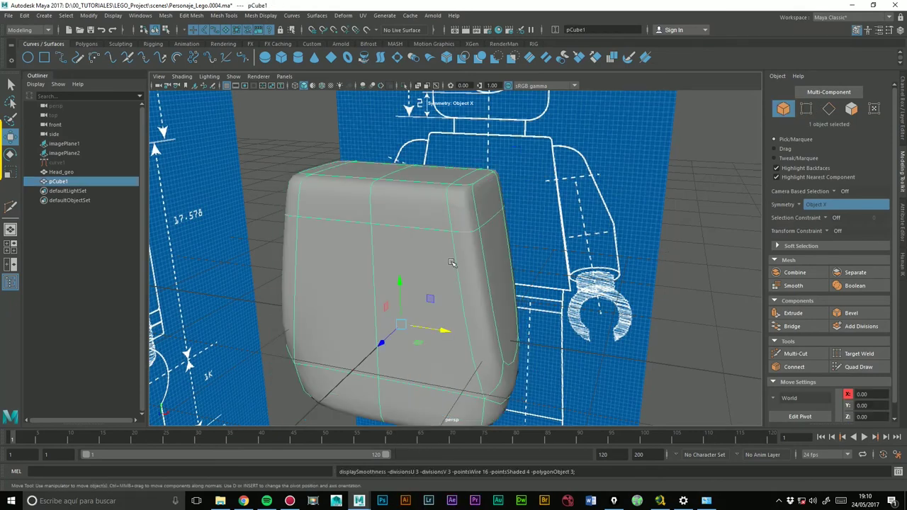
left_click(714, 253)
mouse_move(456, 184)
left_mouse_down("alt")
mouse_move(491, 197)
mouse_move(498, 184)
mouse_move(471, 204)
left_mouse_up("alt")
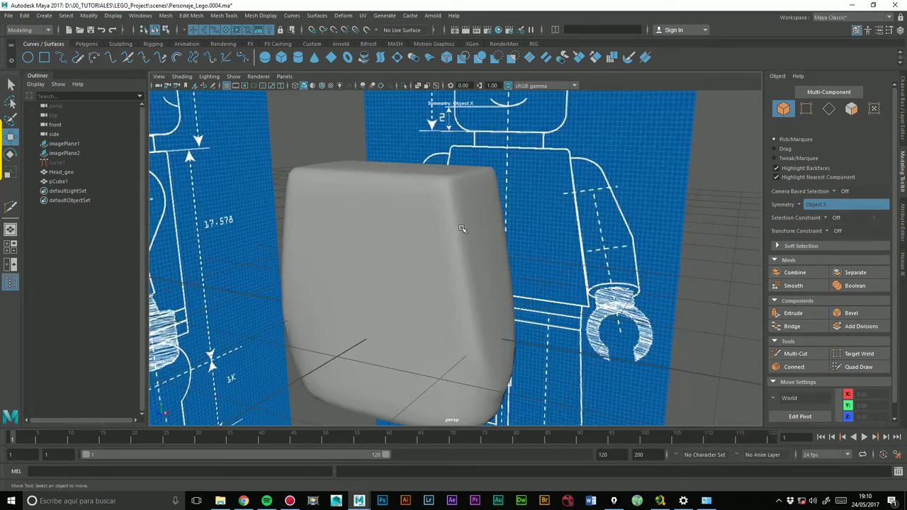
left_click(462, 253)
key("1")
left_click_drag(474, 236, 484, 286, "alt")
left_click_drag(480, 332, 498, 326, "alt")
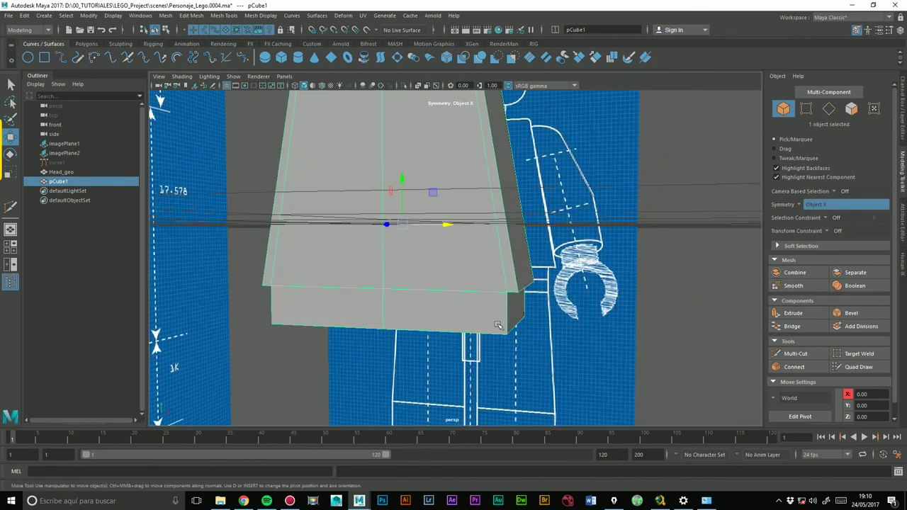
left_click_drag(510, 315, 516, 284, "alt")
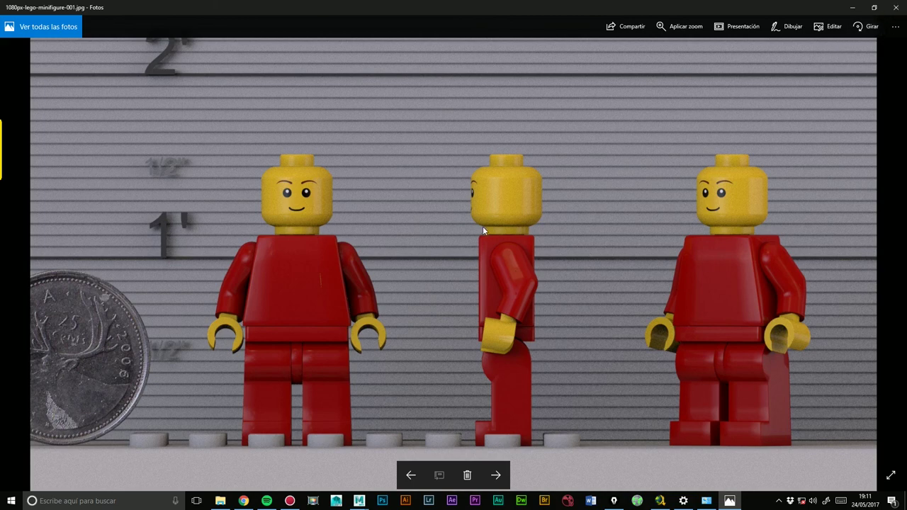
Close the Lego minifigure reference photo and return to the Maya torso
left_click(894, 7)
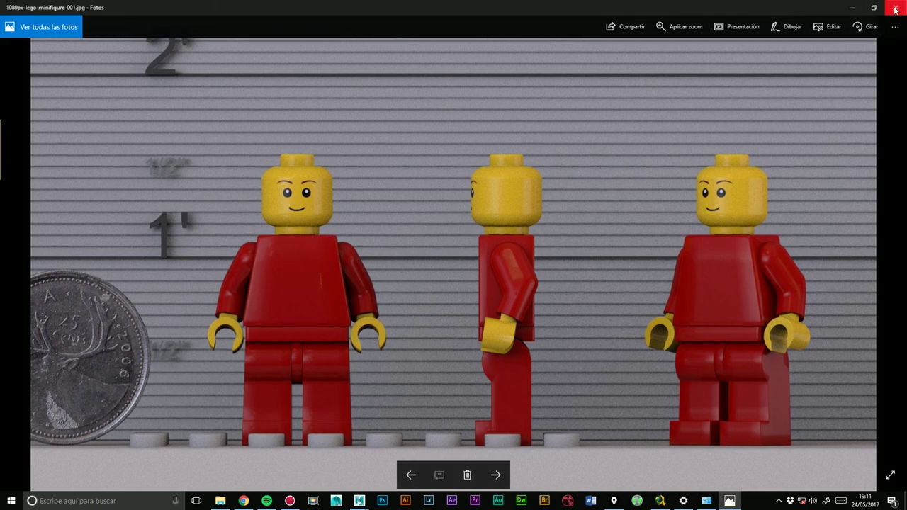
scroll(527, 189, "up", 2)
scroll(527, 189, "up", 2)
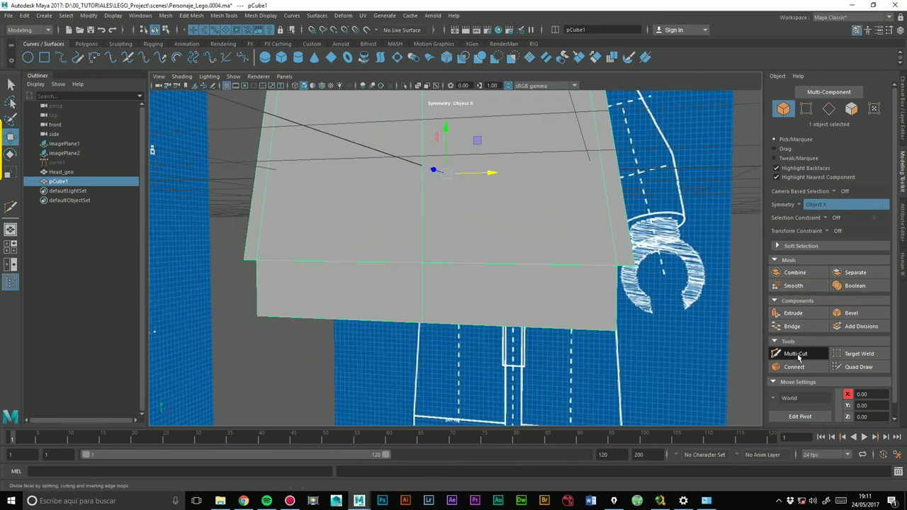
With Multi-Cut, add edge loops near the bottom of the torso's front and the lower band's top
left_click(794, 353)
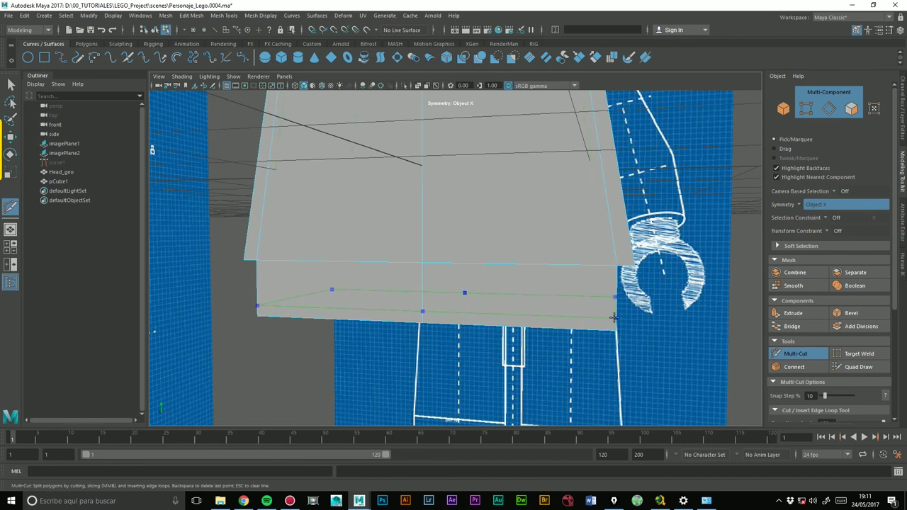
left_click(613, 319, "ctrl")
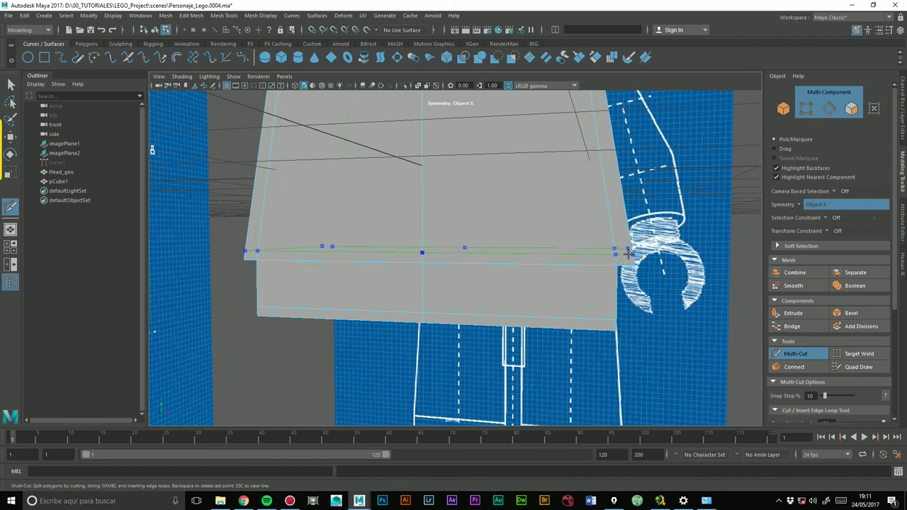
left_click(628, 253, "ctrl")
mouse_move(663, 214)
left_mouse_down("alt")
mouse_move(652, 243)
mouse_move(403, 260)
left_mouse_up("alt")
scroll(652, 244, "down", 3)
scroll(651, 243, "down", 2)
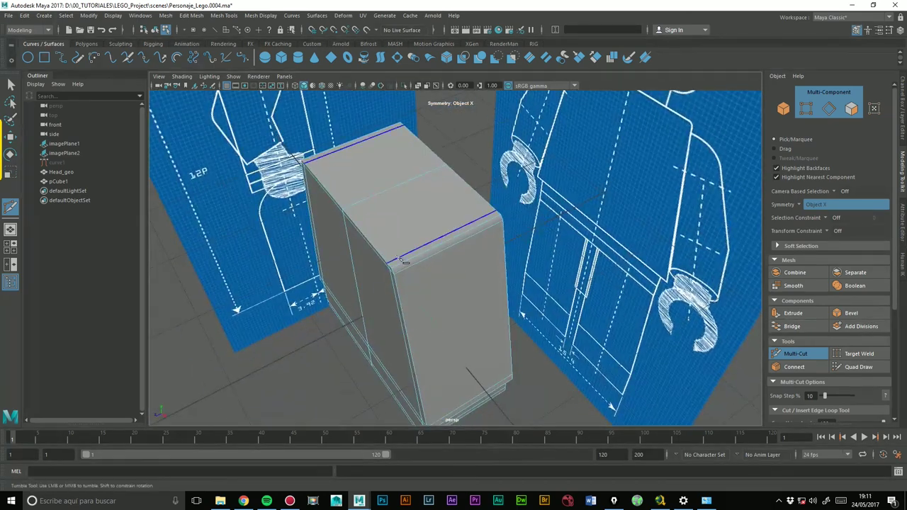
Cut a vertical edge loop to the right corner edge of the torso's front, tumbling to check it
left_click(394, 262)
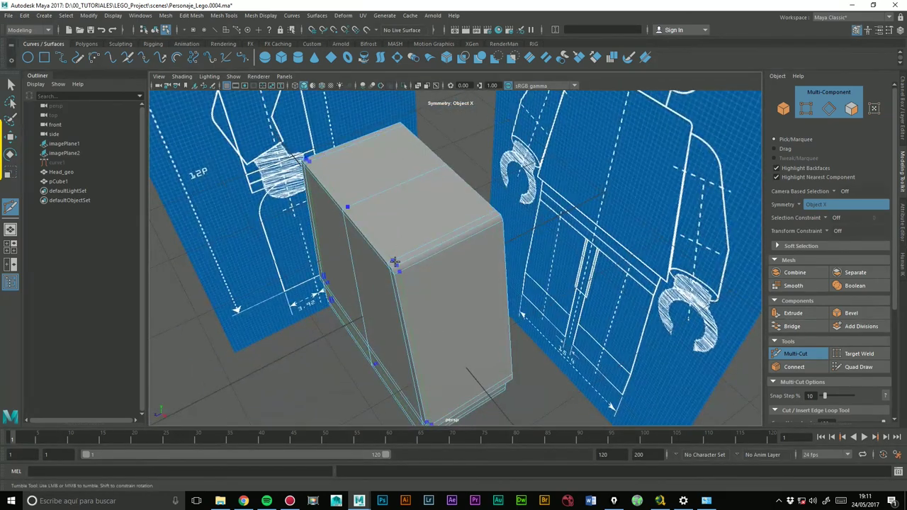
left_click(475, 261)
left_click_drag(475, 261, 476, 266, "alt")
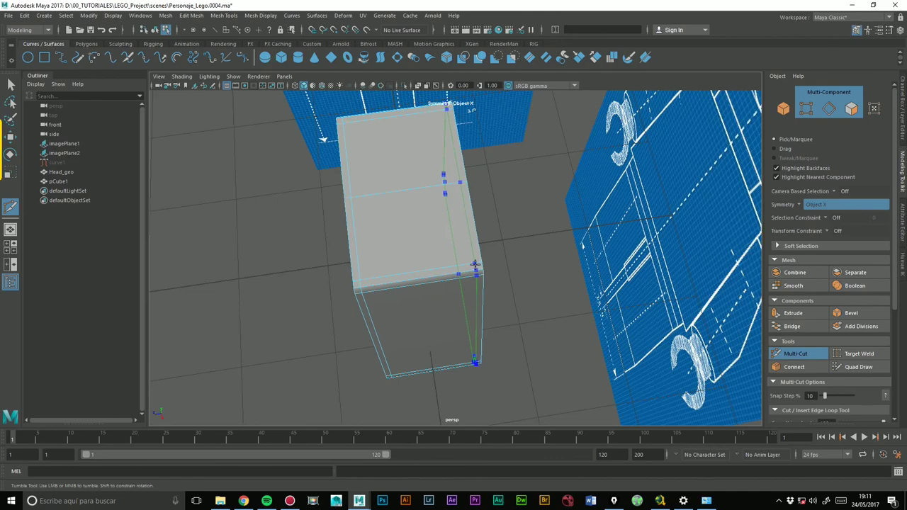
mouse_move(539, 289)
left_mouse_down("alt")
mouse_move(503, 241)
mouse_move(588, 191)
left_mouse_up("alt")
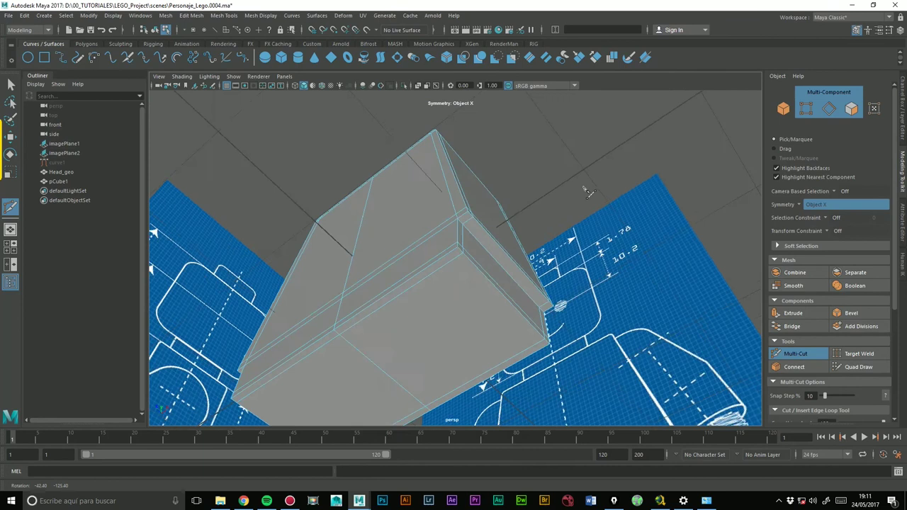
left_click_drag(587, 192, 551, 202, "alt")
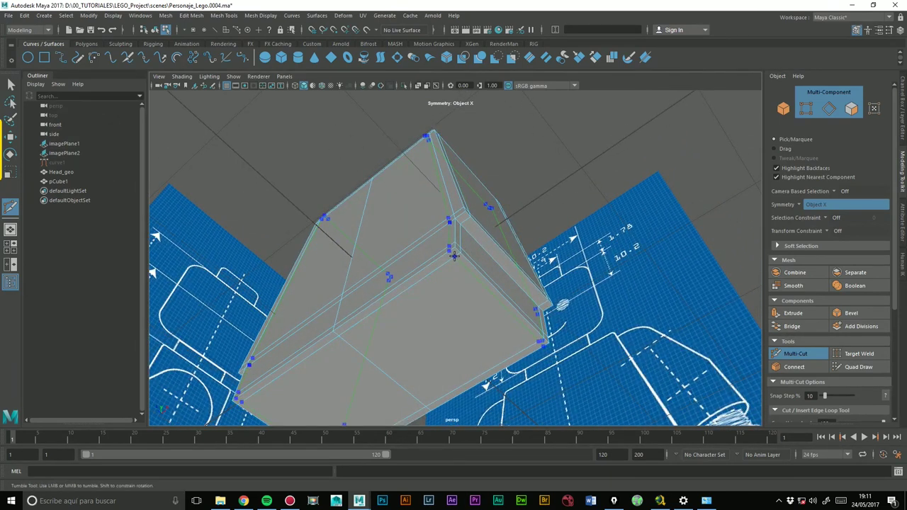
mouse_move(430, 293)
left_mouse_down("alt")
mouse_move(474, 313)
mouse_move(386, 353)
left_mouse_up("alt")
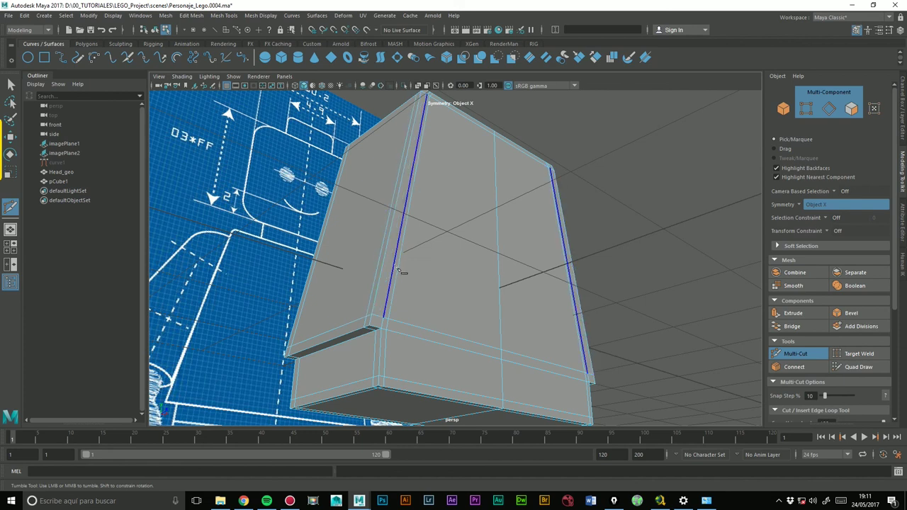
left_click_drag(404, 269, 427, 255, "alt")
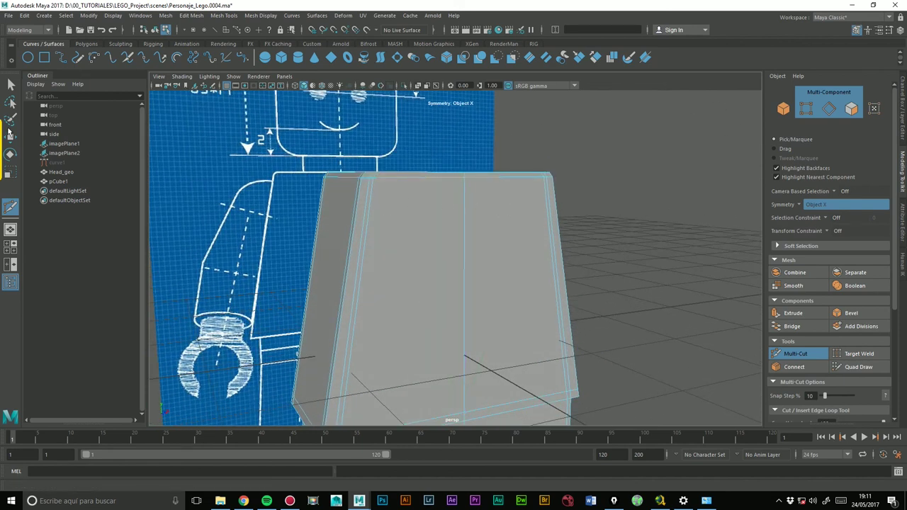
Return to object mode and orbit beneath the torso to inspect the notch on its left side
left_click(10, 137)
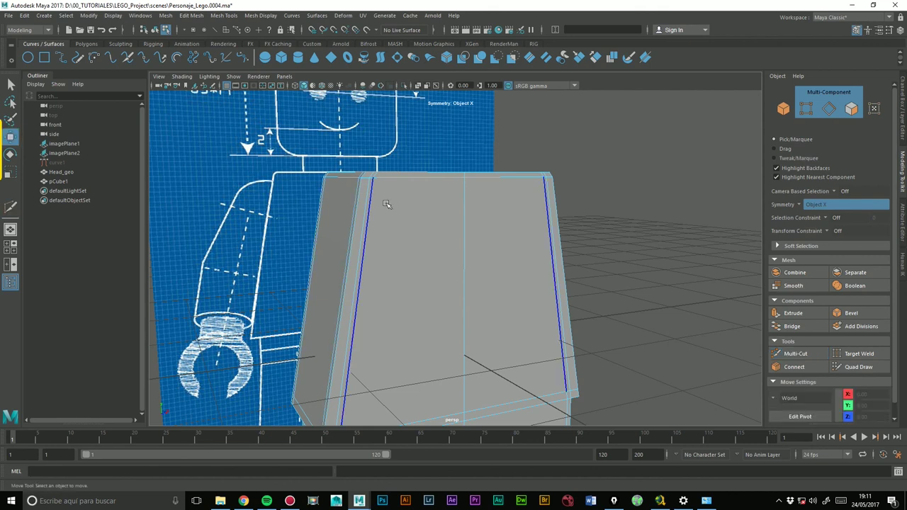
right_click_drag(445, 208, 485, 200)
left_click(518, 263)
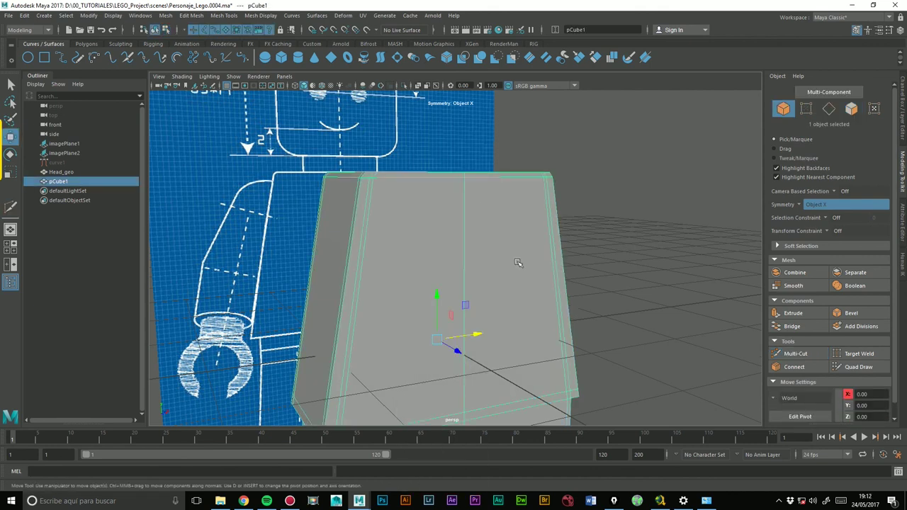
left_click(604, 241)
mouse_move(613, 234)
left_mouse_down("alt")
mouse_move(558, 225)
mouse_move(522, 251)
left_mouse_up("alt")
right_click_drag(374, 287, 494, 224, "alt")
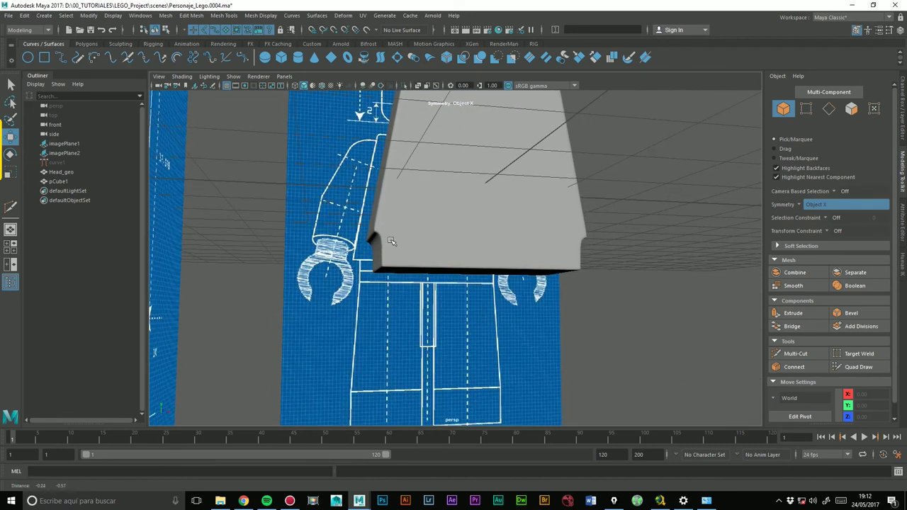
left_click_drag(493, 224, 439, 275, "alt")
left_click_drag(364, 267, 389, 289, "alt")
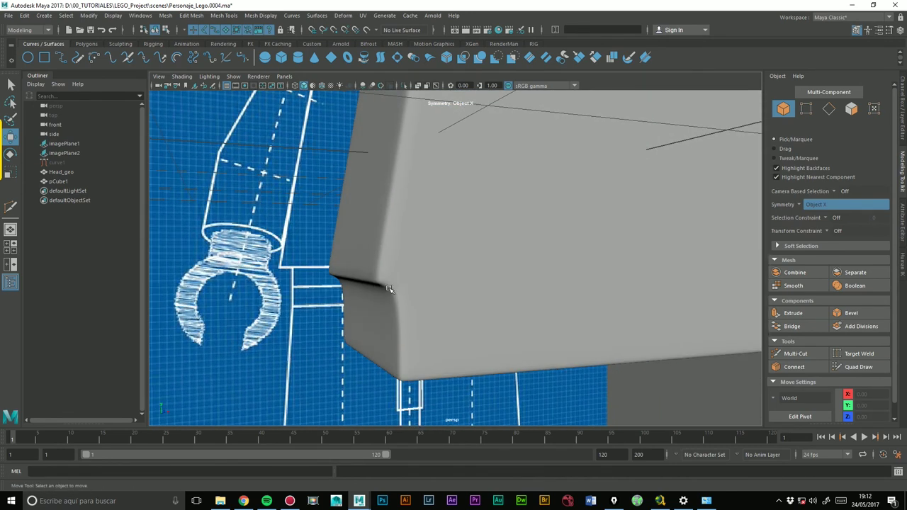
Select the torso and turn off smooth preview to show its blocky cage
left_click(403, 297)
key("1")
mouse_move(459, 292)
left_mouse_down("alt")
mouse_move(443, 300)
mouse_move(470, 288)
left_mouse_up("alt")
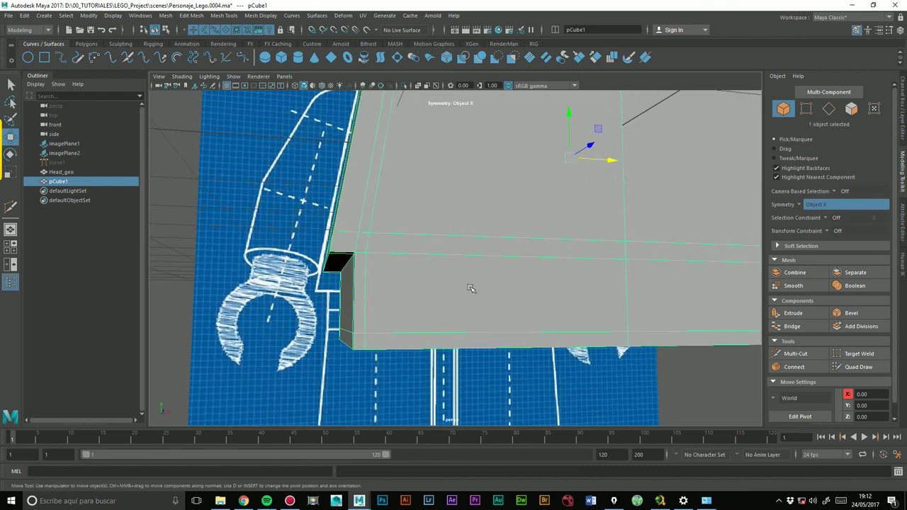
Reactivate Multi-Cut and switch to wireframe so the blueprint shows through the torso
left_click(11, 208)
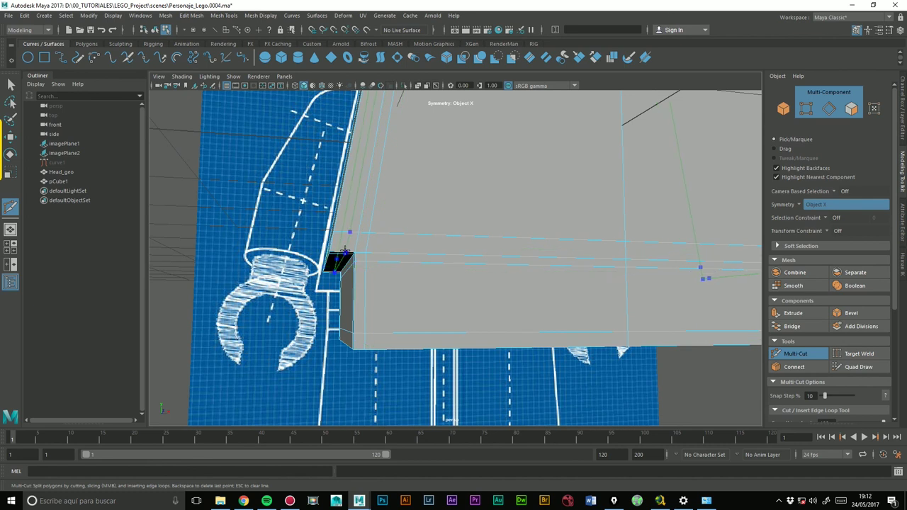
left_click_drag(405, 283, 407, 283, "alt")
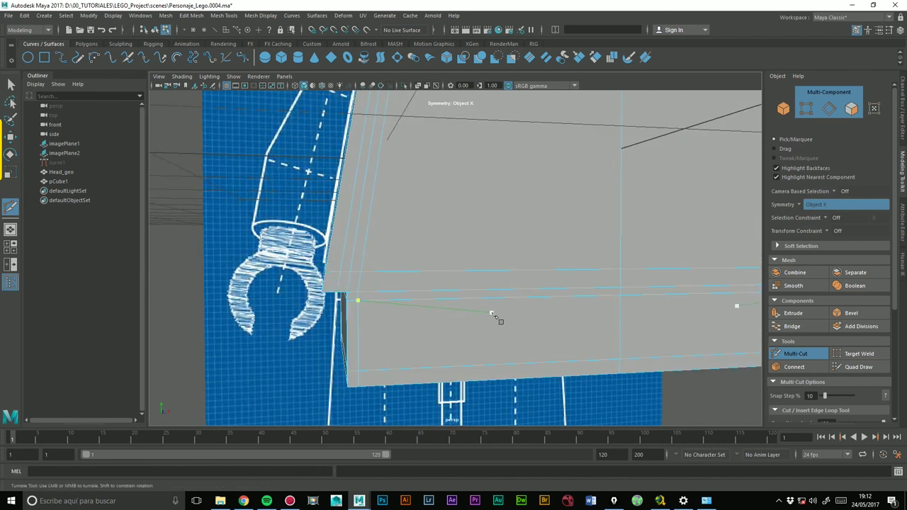
key("3")
key("4")
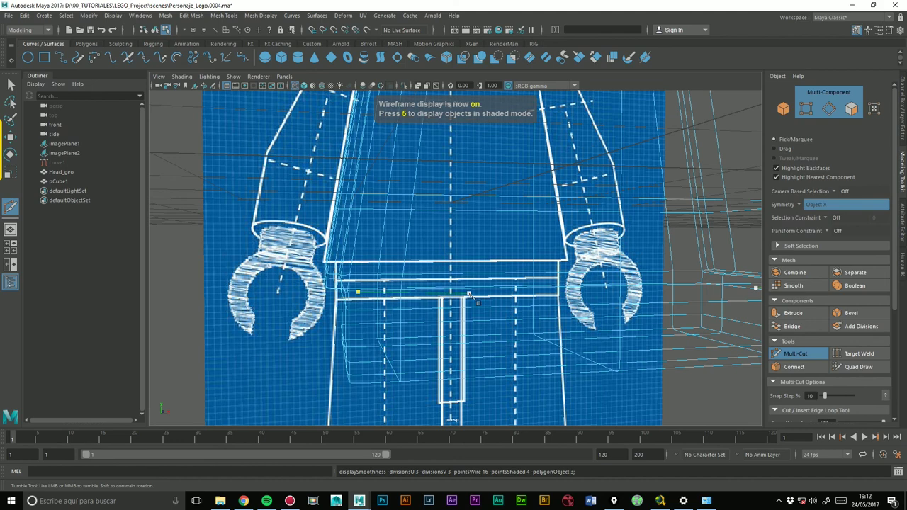
Return the viewport to shaded display and reframe the torso from the front
key("5")
mouse_move(467, 312)
left_mouse_down("alt")
mouse_move(559, 294)
mouse_move(609, 299)
mouse_move(498, 312)
mouse_move(547, 262)
left_mouse_up("alt")
scroll(546, 262, "down", 3)
scroll(502, 196, "down", 3)
middle_click_drag(502, 196, 447, 318, "alt")
mouse_move(447, 319)
left_mouse_down("alt")
mouse_move(461, 324)
mouse_move(398, 288)
left_mouse_up("alt")
Switch back to object mode, clear the torso selection, orbit to a left-oblique view, and call up the hotbox
left_click(11, 136)
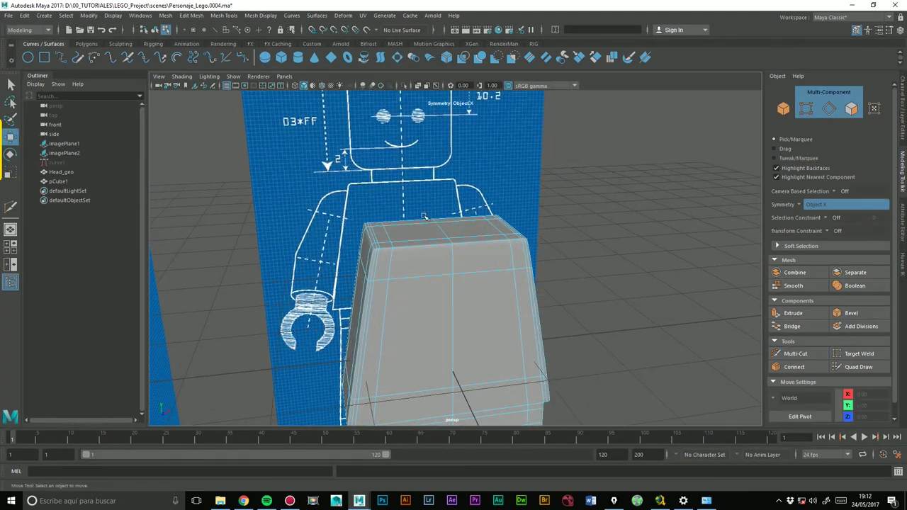
right_click_drag(467, 244, 581, 232)
left_click(581, 231)
mouse_move(573, 279)
left_mouse_down("alt")
mouse_move(607, 288)
mouse_move(600, 277)
mouse_move(528, 277)
mouse_move(454, 235)
mouse_move(469, 208)
left_mouse_up("alt")
right_click_drag(470, 208, 549, 283, "alt")
mouse_move(549, 282)
left_mouse_down("alt")
mouse_move(482, 290)
mouse_move(502, 297)
mouse_move(494, 246)
left_mouse_up("alt")
key("space")
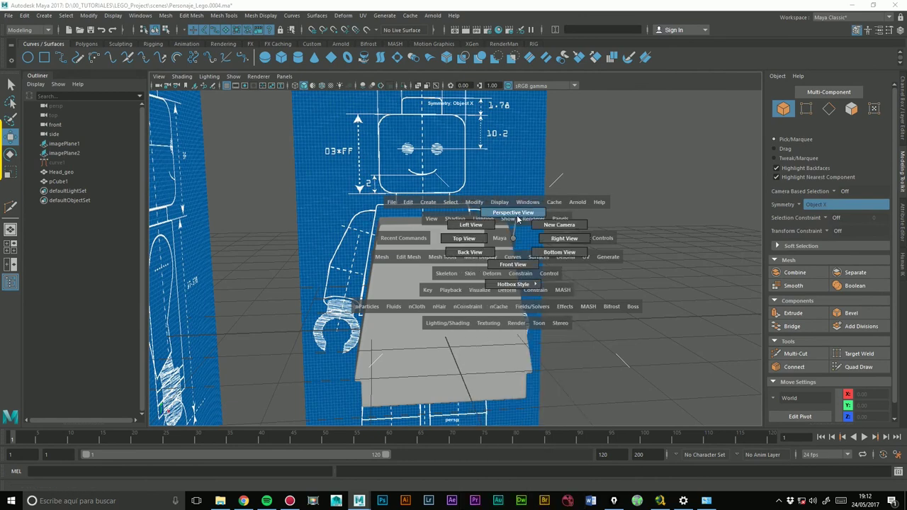
Switch the panel to the front camera and zoom to frame the whole blueprint figure
left_click(511, 262)
scroll(473, 228, "down", 3)
scroll(473, 228, "down", 3)
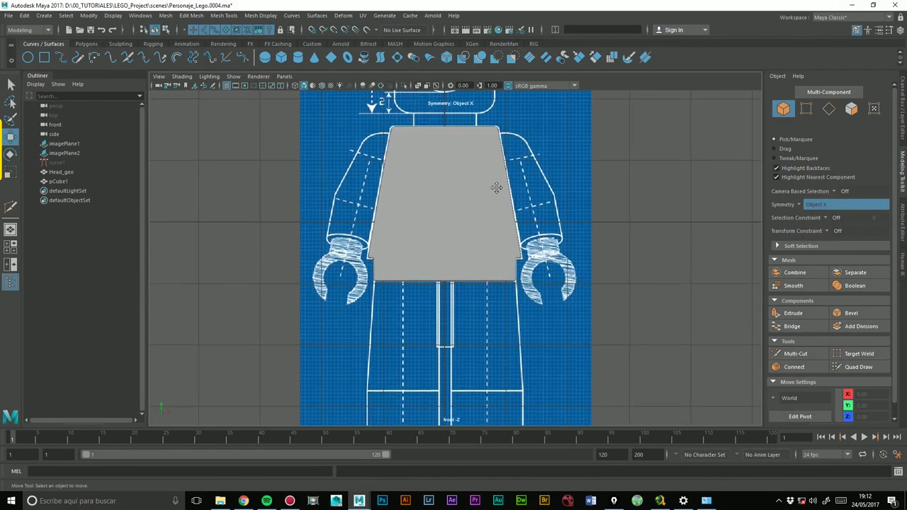
scroll(473, 228, "down", 2)
scroll(474, 228, "up", 2)
scroll(473, 228, "up", 2)
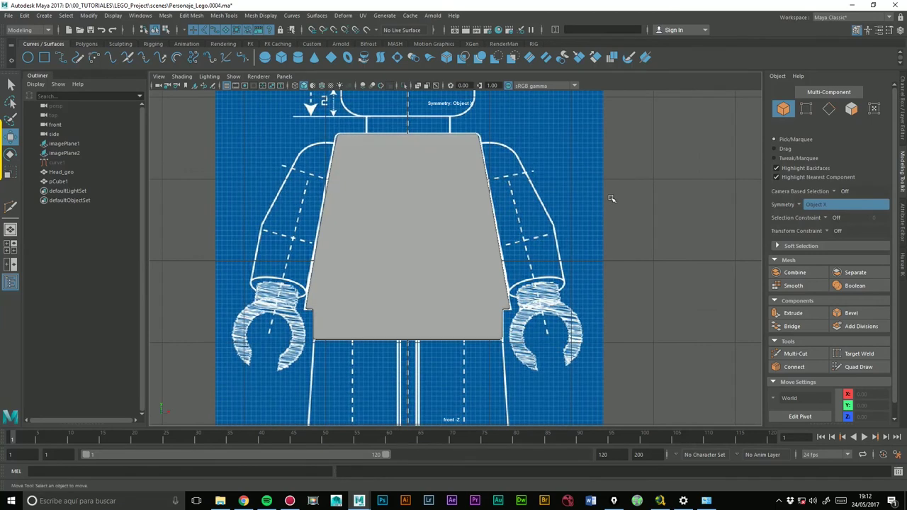
Turn off the torso's smooth preview, check its outline, and show the Channel Box/Layer Editor
left_click(486, 220)
key("1")
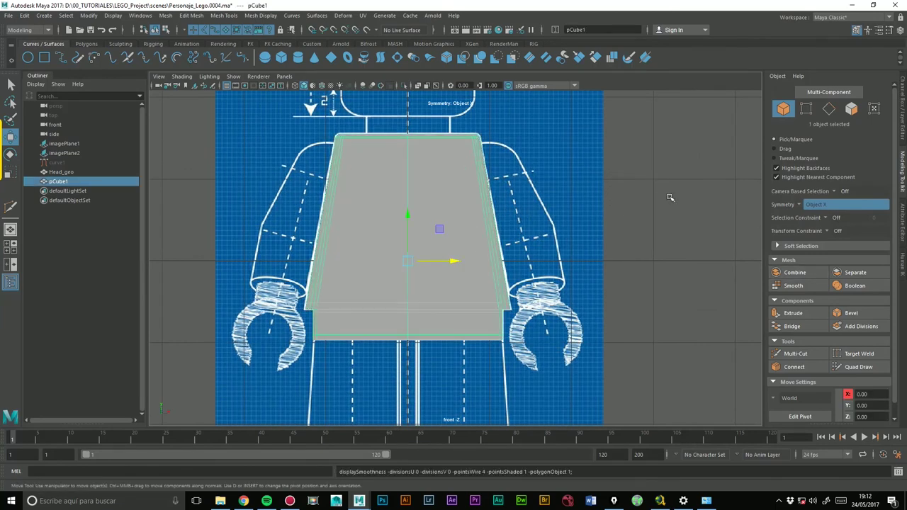
left_click(670, 198)
left_click(364, 261)
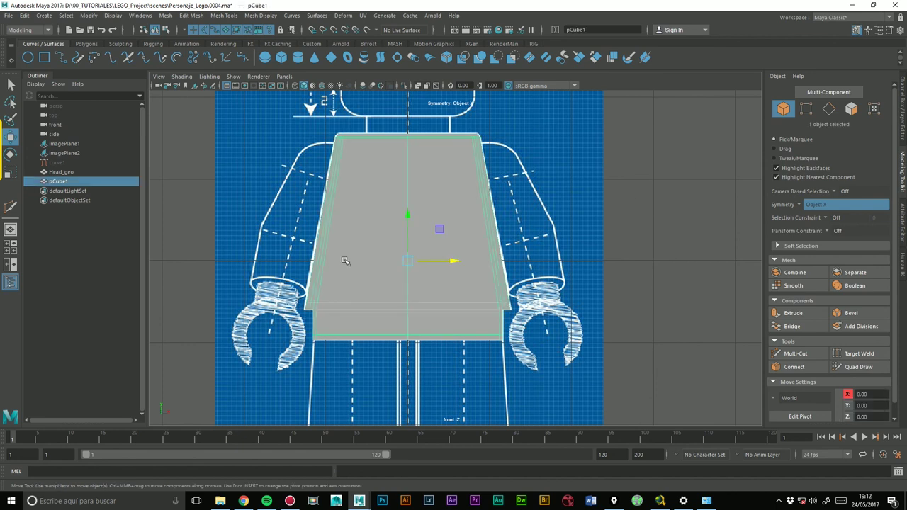
left_click(617, 230)
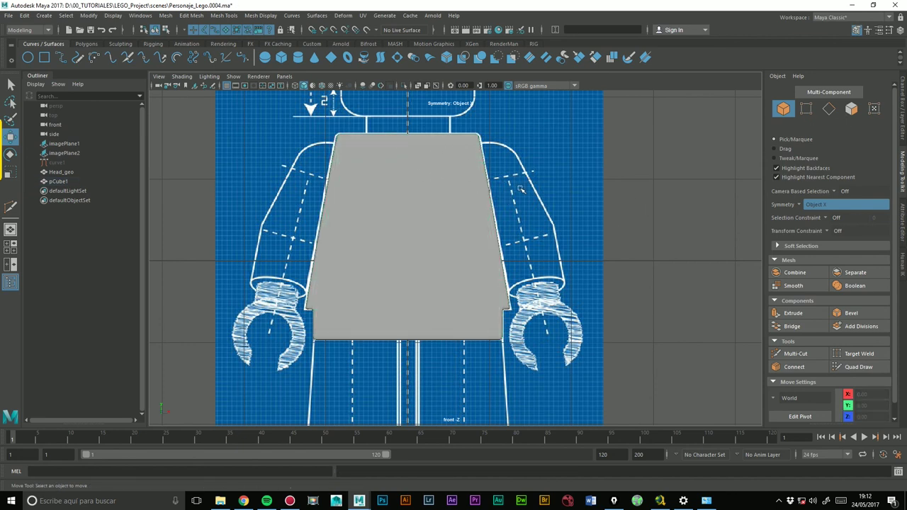
scroll(620, 205, "down", 5)
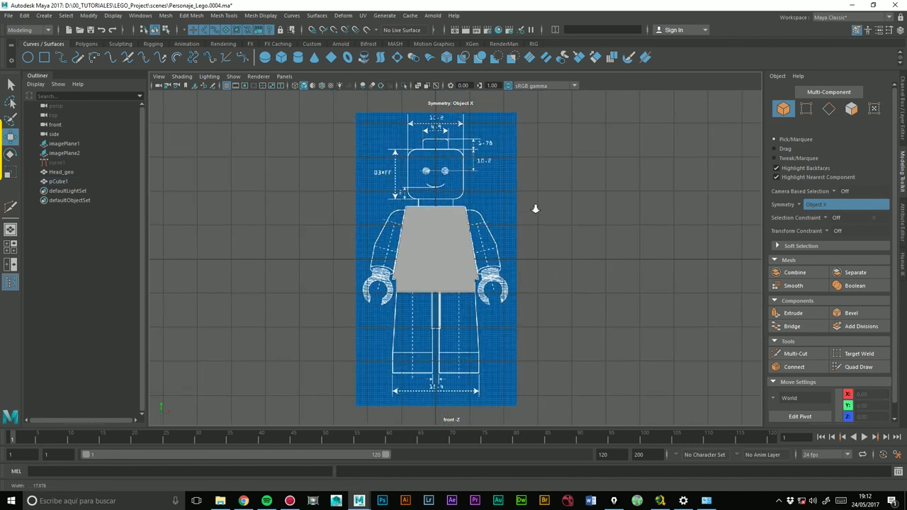
left_click(903, 231)
key("ctrl+a")
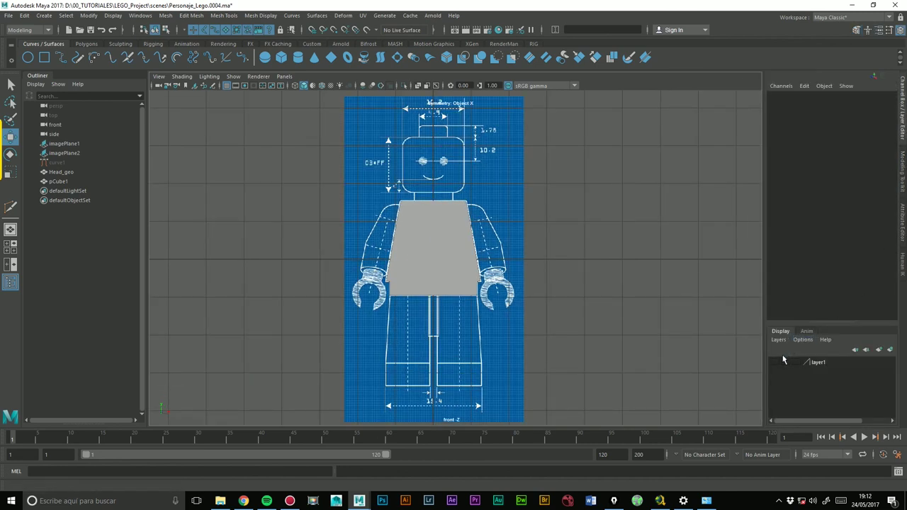
Make layer1 visible to reveal the head and view the figure through the perspective camera
left_click(774, 362)
middle_click_drag(621, 271, 609, 303, "alt")
key("space")
left_click_drag(536, 243, 536, 213)
mouse_move(522, 255)
left_mouse_down("alt")
mouse_move(443, 252)
mouse_move(535, 227)
left_mouse_up("alt")
mouse_move(535, 227)
right_mouse_down("alt")
mouse_move(544, 223)
mouse_move(476, 250)
right_mouse_up("alt")
left_click_drag(468, 284, 501, 273, "alt")
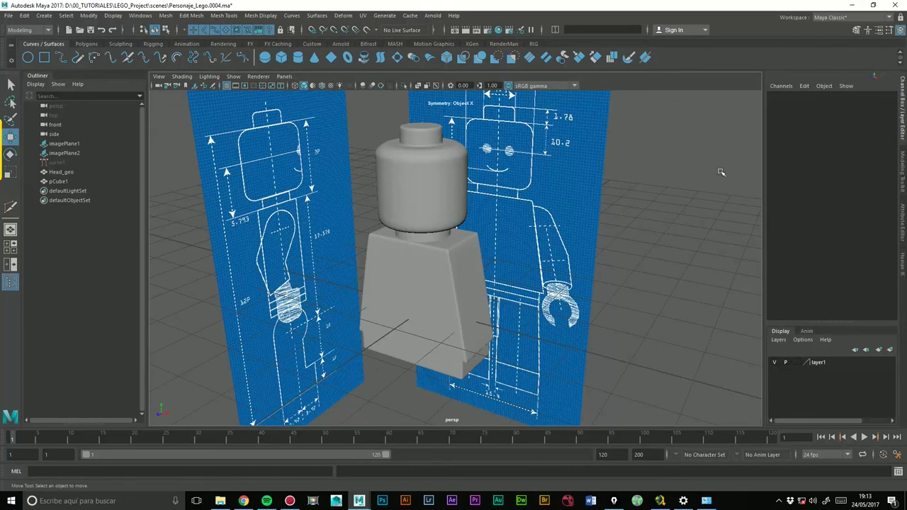
Restore the modelling toolkit, select the torso, and show its unsmoothed cage up close
left_click(855, 30)
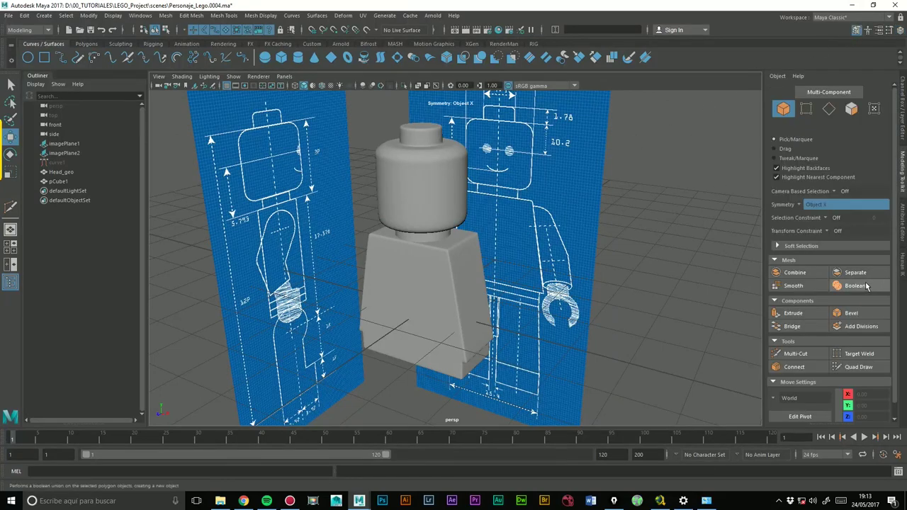
left_click(440, 280)
mouse_move(437, 263)
right_mouse_down("alt")
mouse_move(627, 223)
mouse_move(538, 241)
right_mouse_up("alt")
mouse_move(538, 241)
left_mouse_down("alt")
mouse_move(445, 207)
mouse_move(528, 227)
left_mouse_up("alt")
key("1")
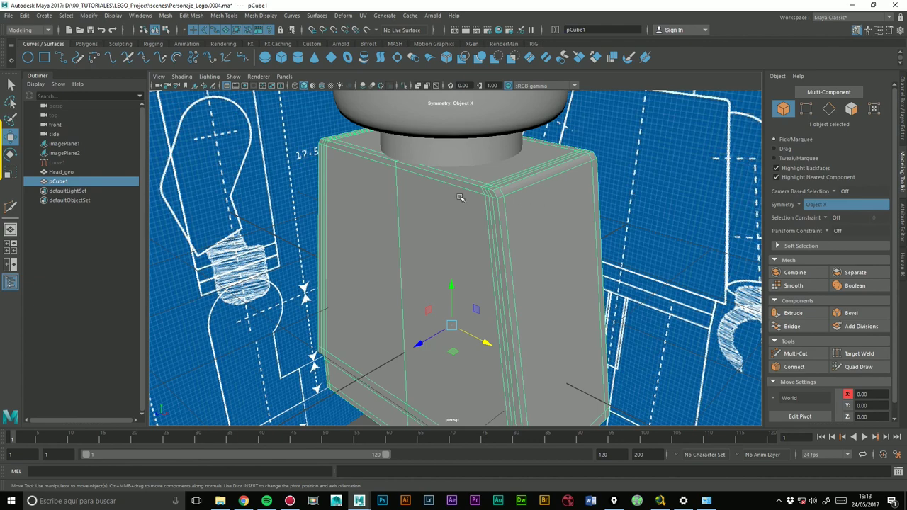
Orbit to a front view of the figure against both blueprint planes
scroll(642, 234, "down", 5)
left_click_drag(641, 234, 440, 279, "alt")
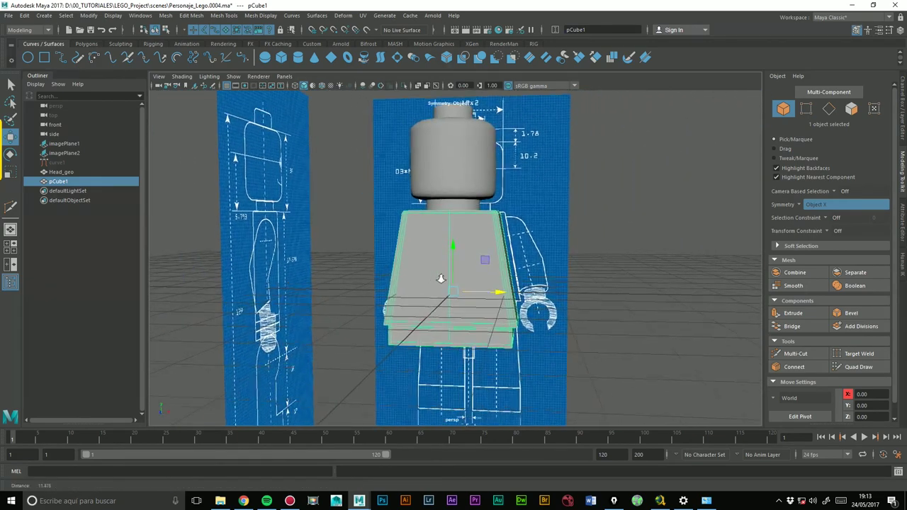
scroll(440, 278, "up", 2)
scroll(593, 229, "down", 2)
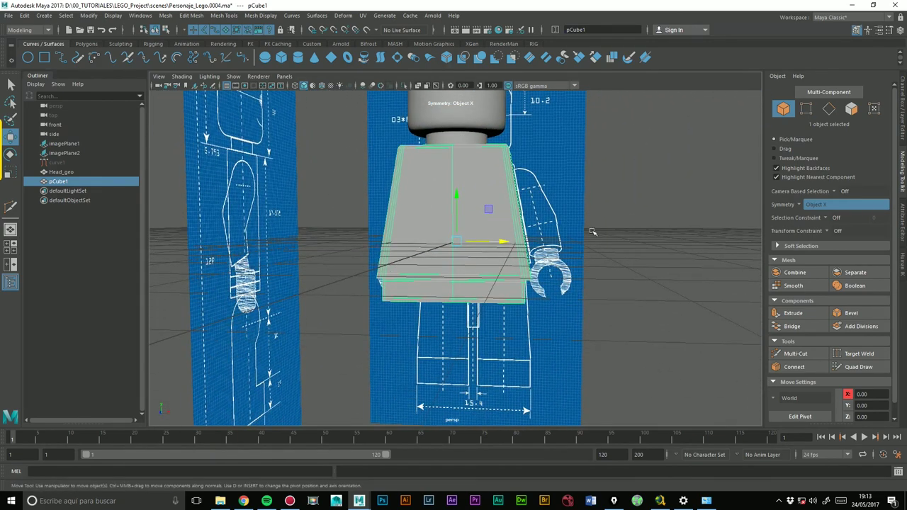
left_click_drag(597, 233, 590, 258, "alt")
scroll(590, 258, "down", 1)
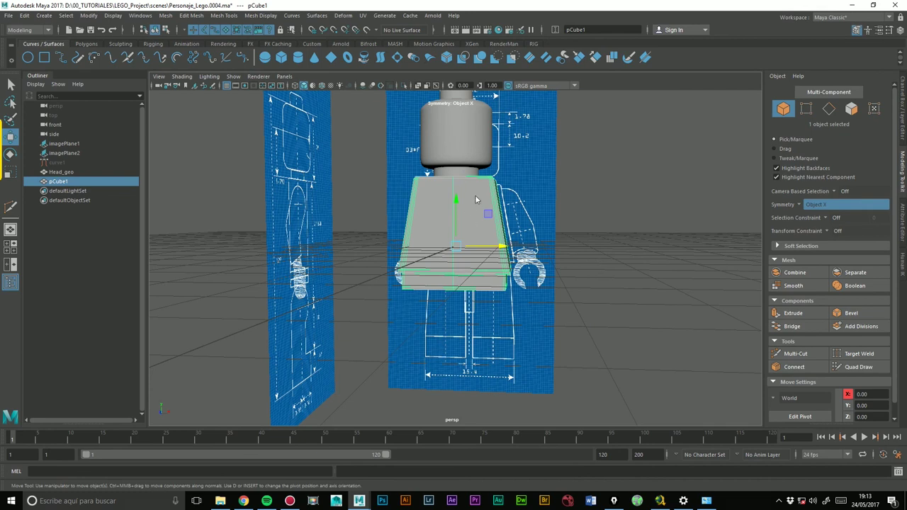
Clear the torso selection and save the scene with File > Save Scene
right_click(476, 200)
left_click(596, 227)
scroll(606, 225, "up", 3)
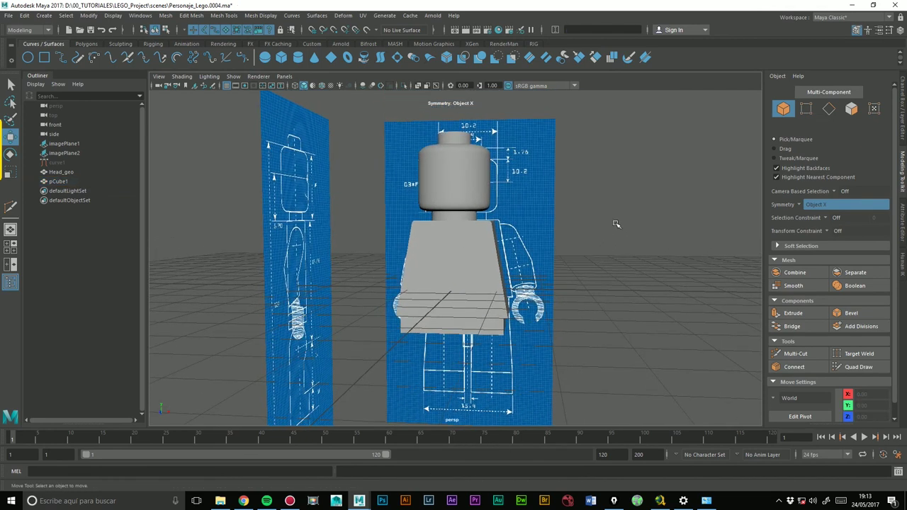
left_click(10, 15)
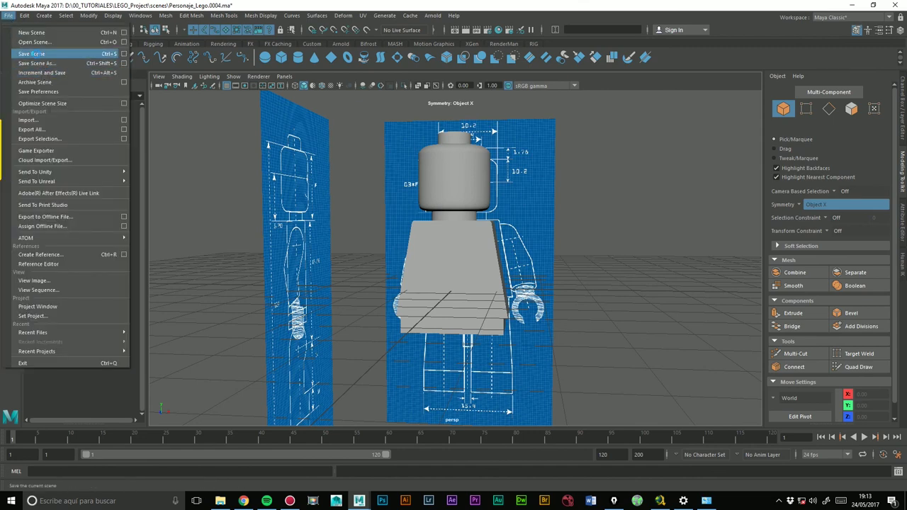
left_click(37, 54)
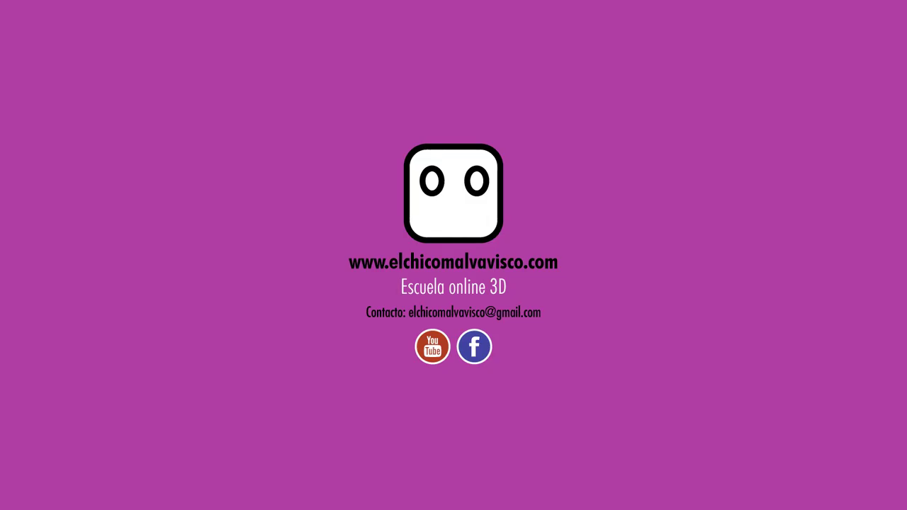